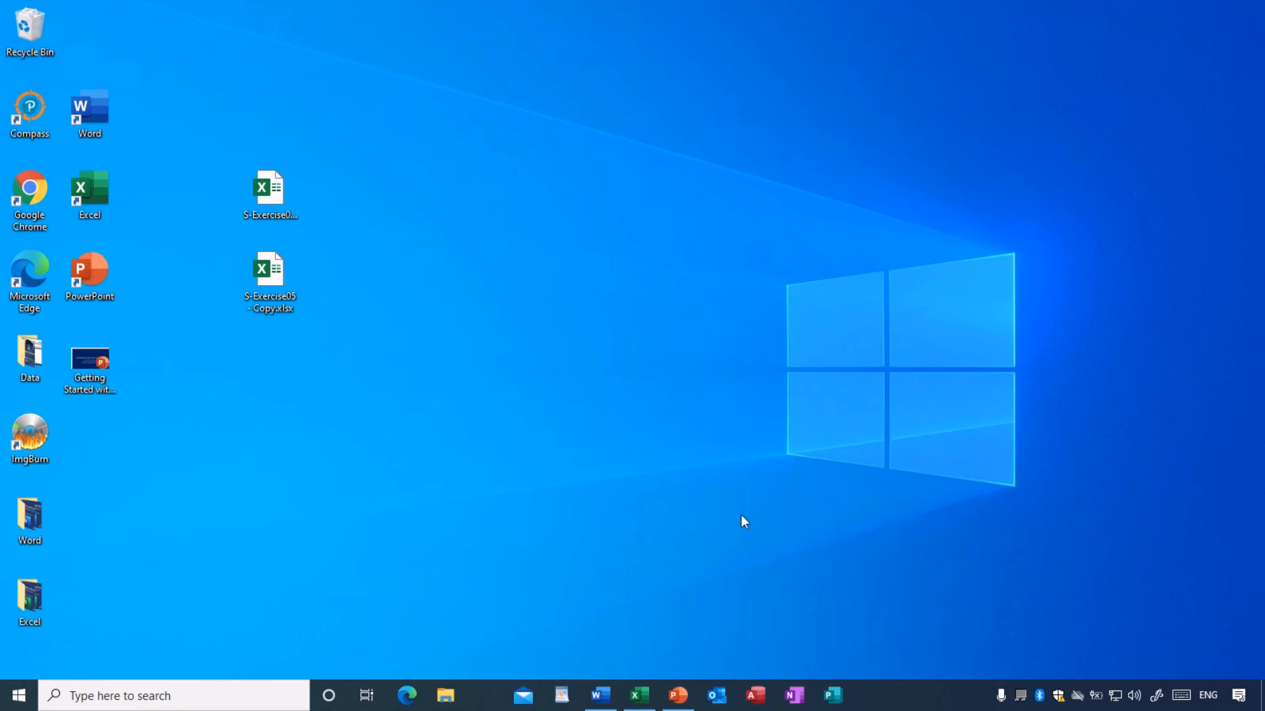
- Switch to Word and read the Spreadsheet Exercise 05 instructions for the caffeine table, column chart and pie chart
{"action": "left_click", "coordinate": [601, 697]}
{"action": "scroll", "coordinate": [644, 525], "scroll_direction": "up", "scroll_amount": 5}
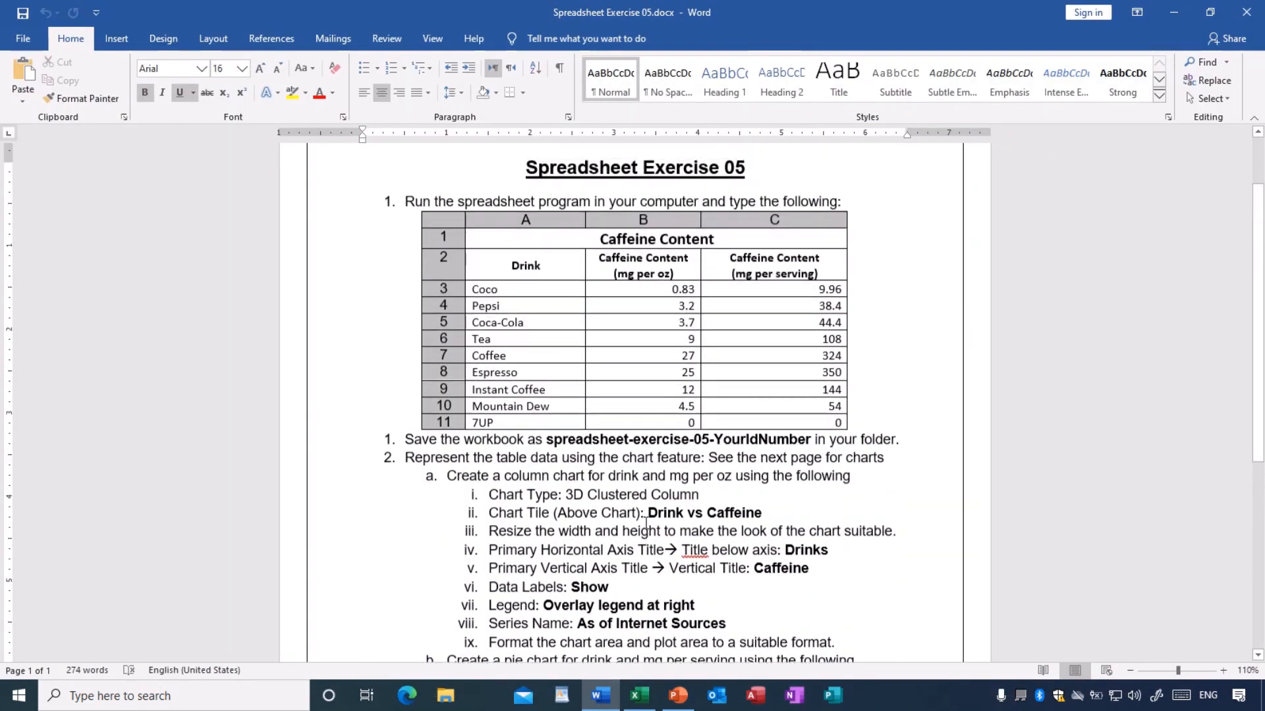
{"action": "scroll", "coordinate": [646, 524], "scroll_direction": "up", "scroll_amount": 1}
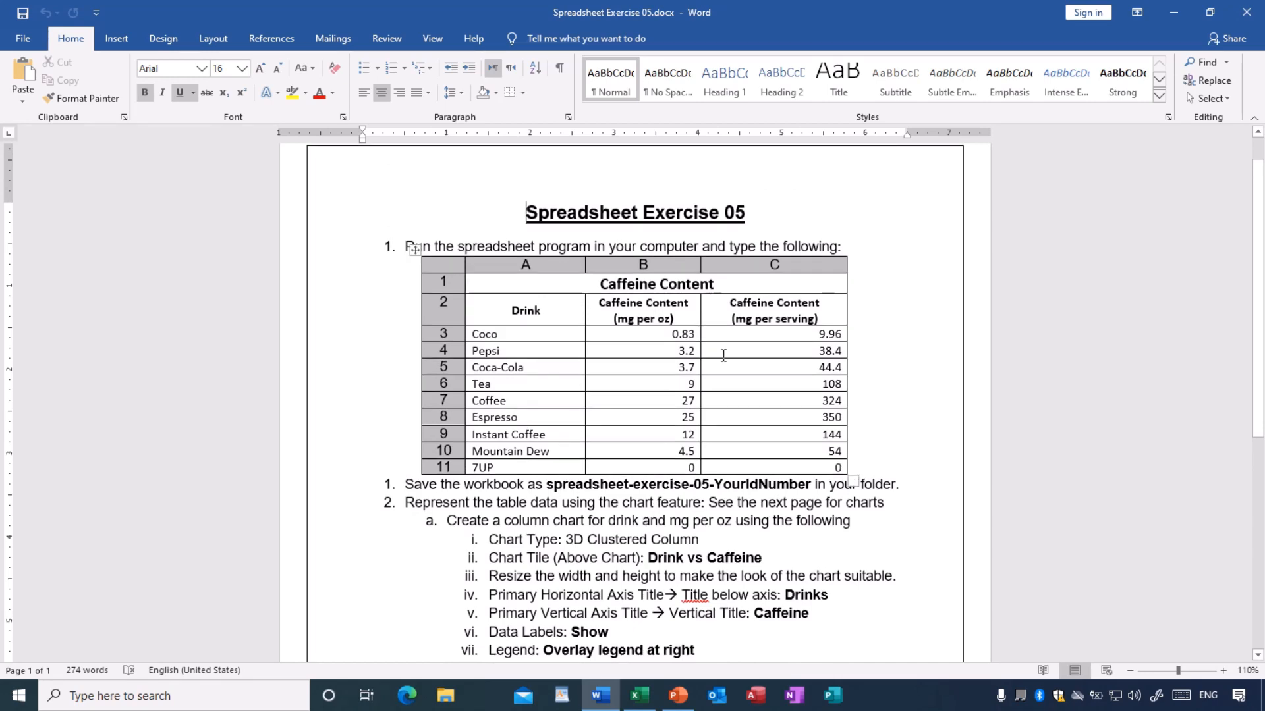
{"action": "scroll", "coordinate": [685, 395], "scroll_direction": "down", "scroll_amount": 1}
{"action": "scroll", "coordinate": [685, 395], "scroll_direction": "down", "scroll_amount": 5}
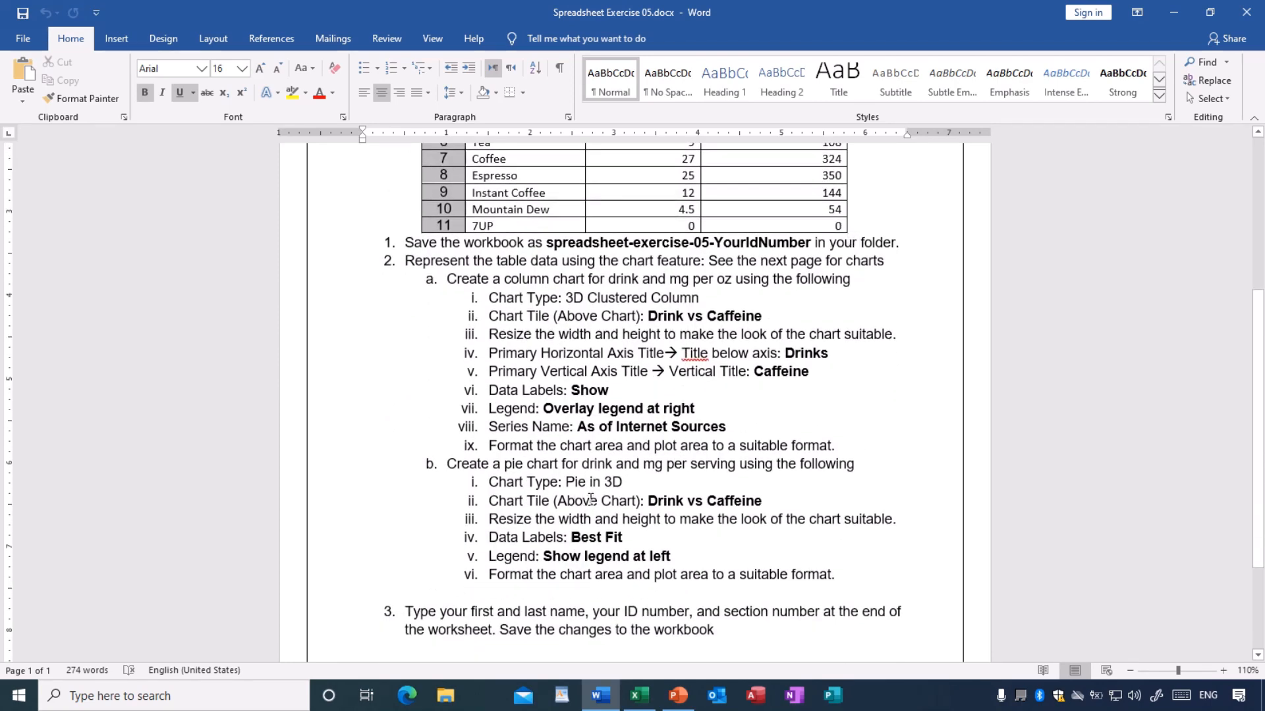
{"action": "scroll", "coordinate": [598, 493], "scroll_direction": "up", "scroll_amount": 5}
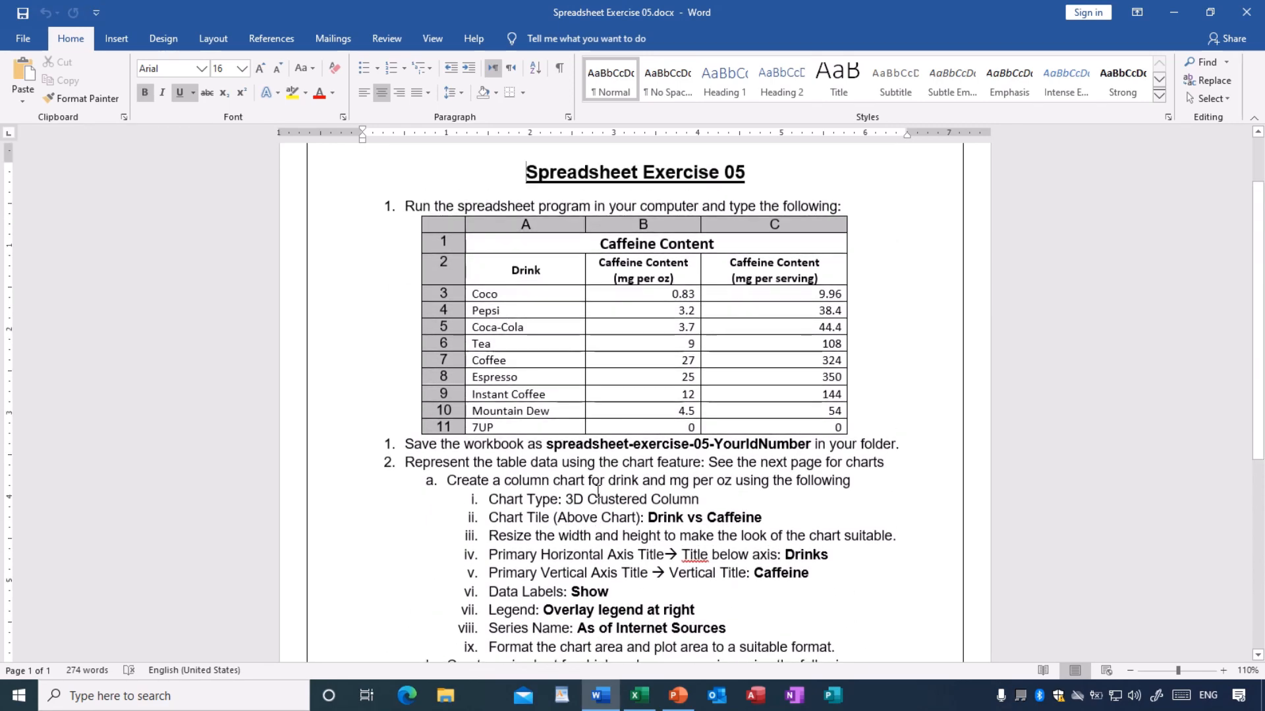
{"action": "scroll", "coordinate": [598, 492], "scroll_direction": "down", "scroll_amount": 1}
{"action": "scroll", "coordinate": [598, 493], "scroll_direction": "down", "scroll_amount": 4}
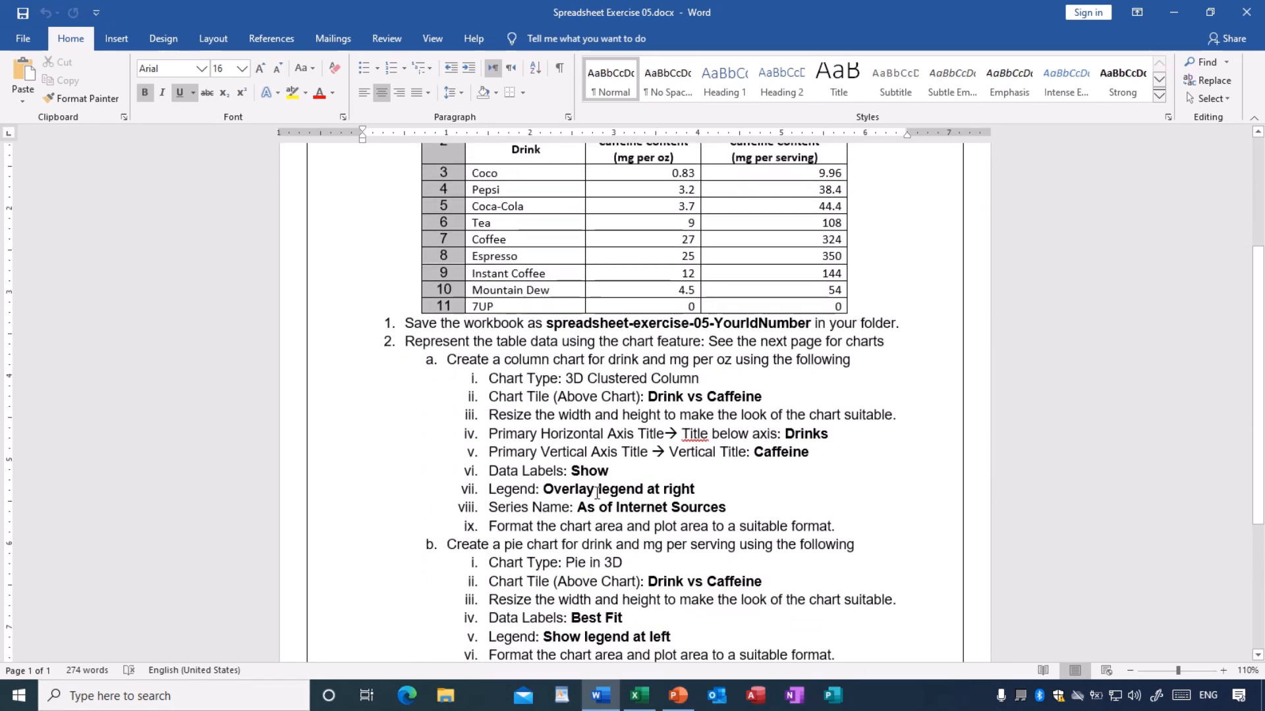
{"action": "scroll", "coordinate": [597, 495], "scroll_direction": "down", "scroll_amount": 1}
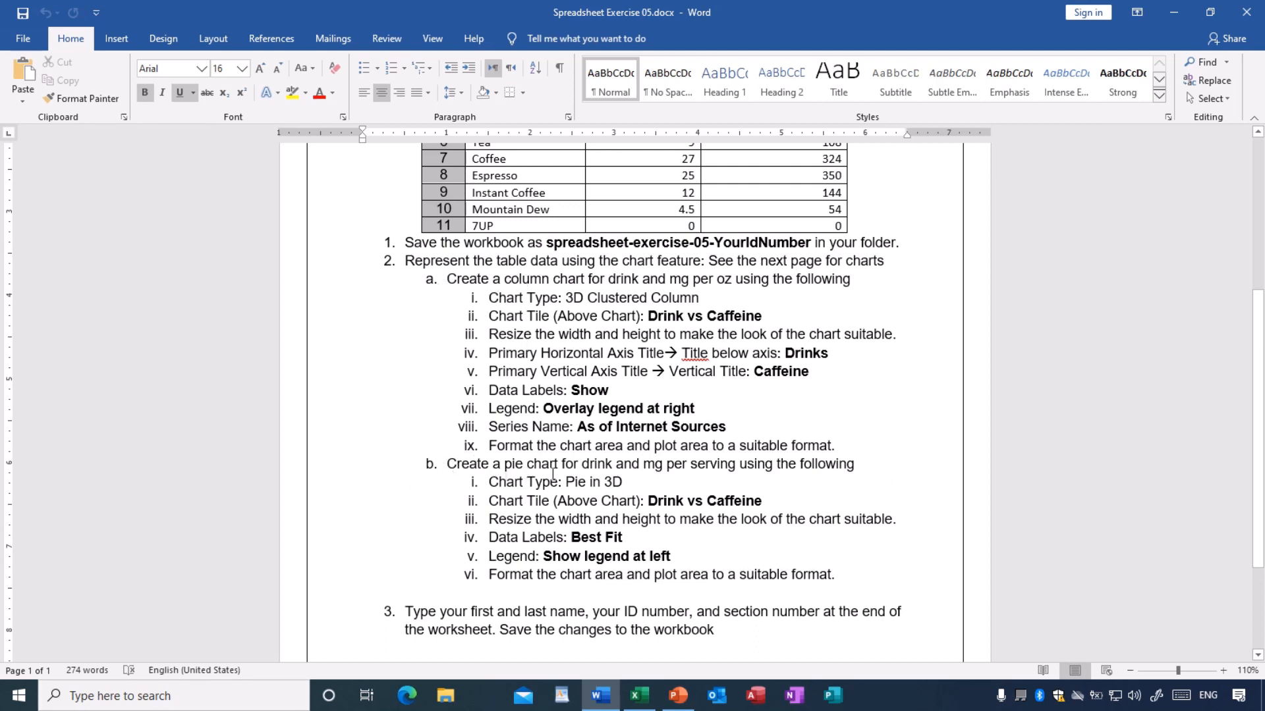
{"action": "scroll", "coordinate": [553, 473], "scroll_direction": "up", "scroll_amount": 3}
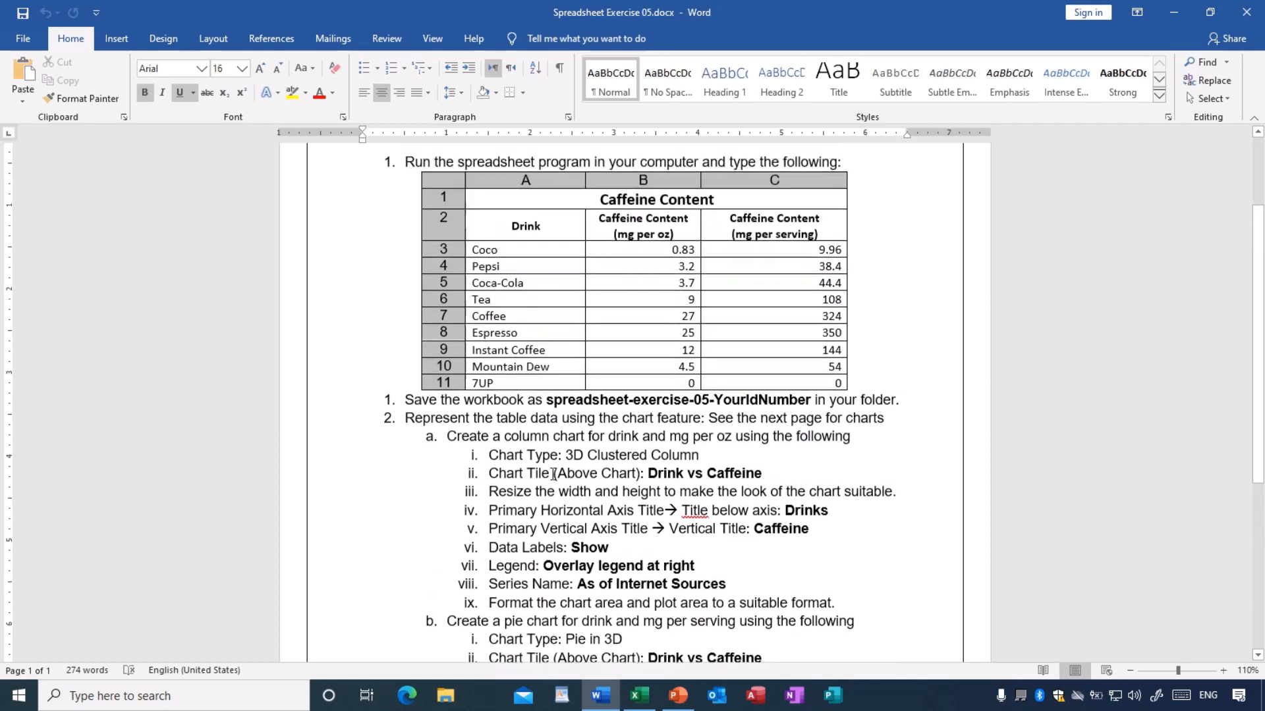
{"action": "scroll", "coordinate": [553, 473], "scroll_direction": "up", "scroll_amount": 1}
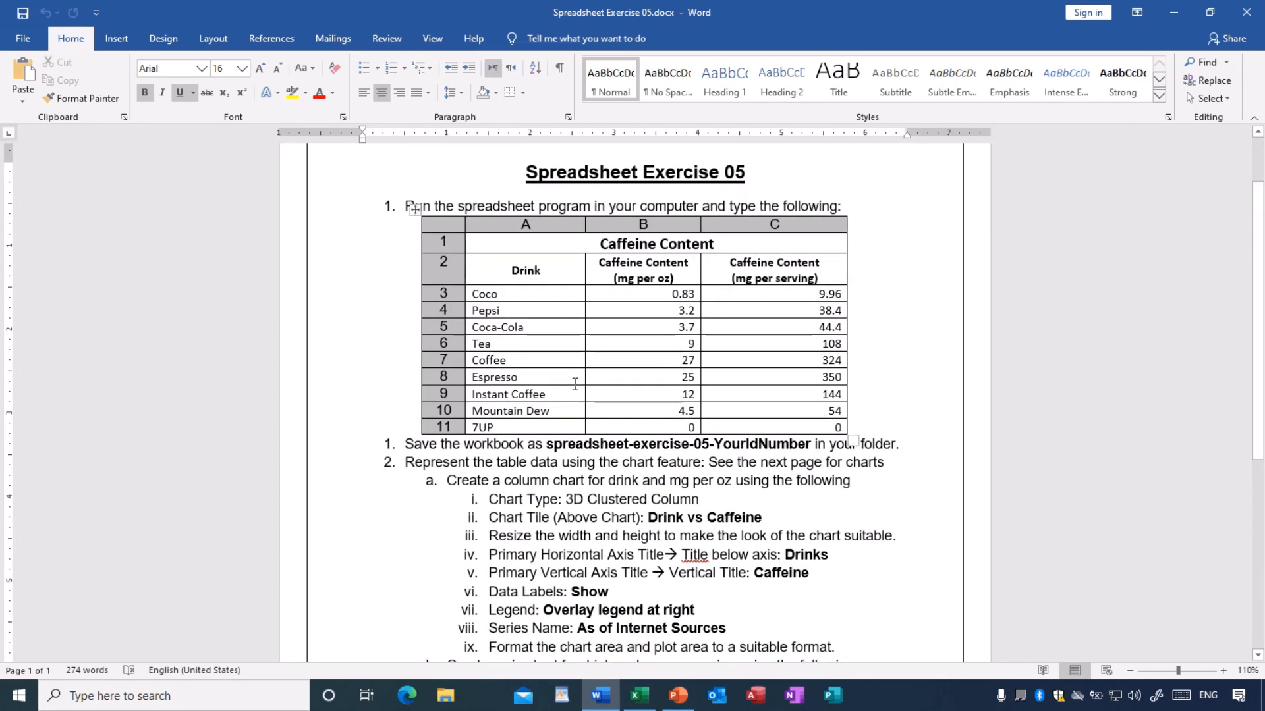
{"action": "scroll", "coordinate": [575, 383], "scroll_direction": "up", "scroll_amount": 1}
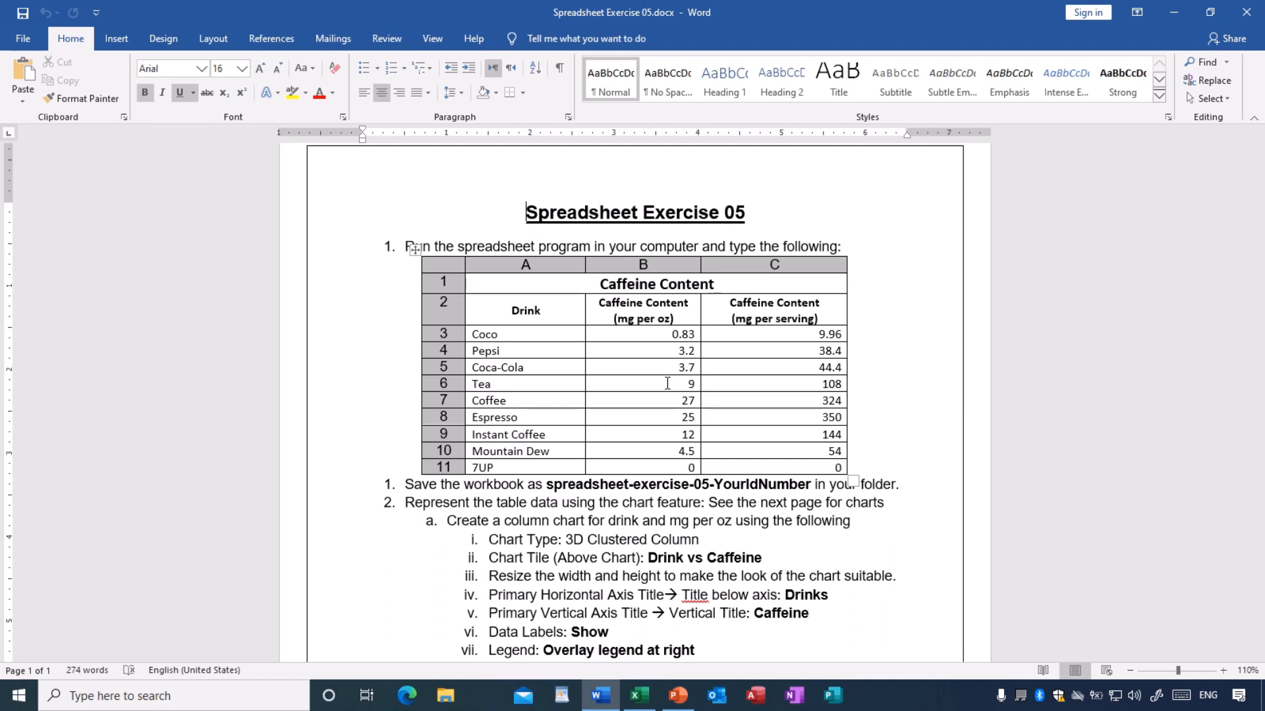
{"action": "scroll", "coordinate": [668, 383], "scroll_direction": "down", "scroll_amount": 1}
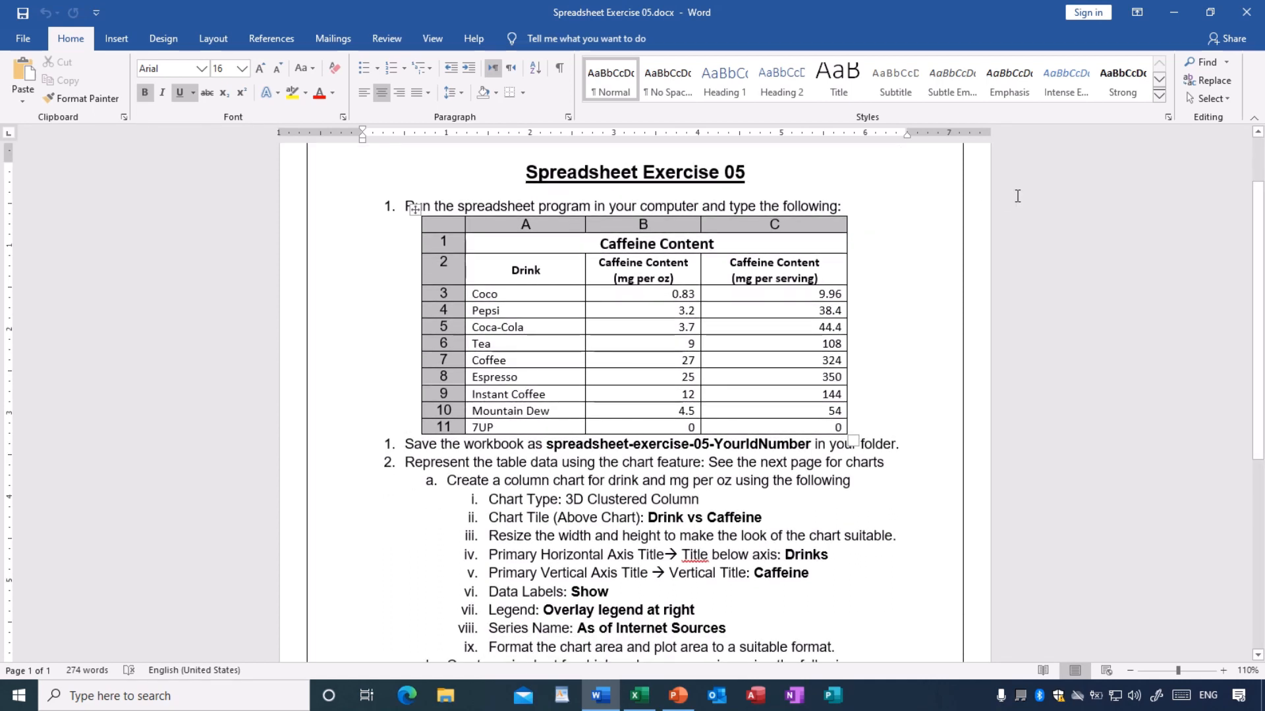
- Switch to the S-Exercise05 - Copy workbook in Excel and examine the caffeine table, column chart and pie chart
{"action": "left_click", "coordinate": [1174, 14]}
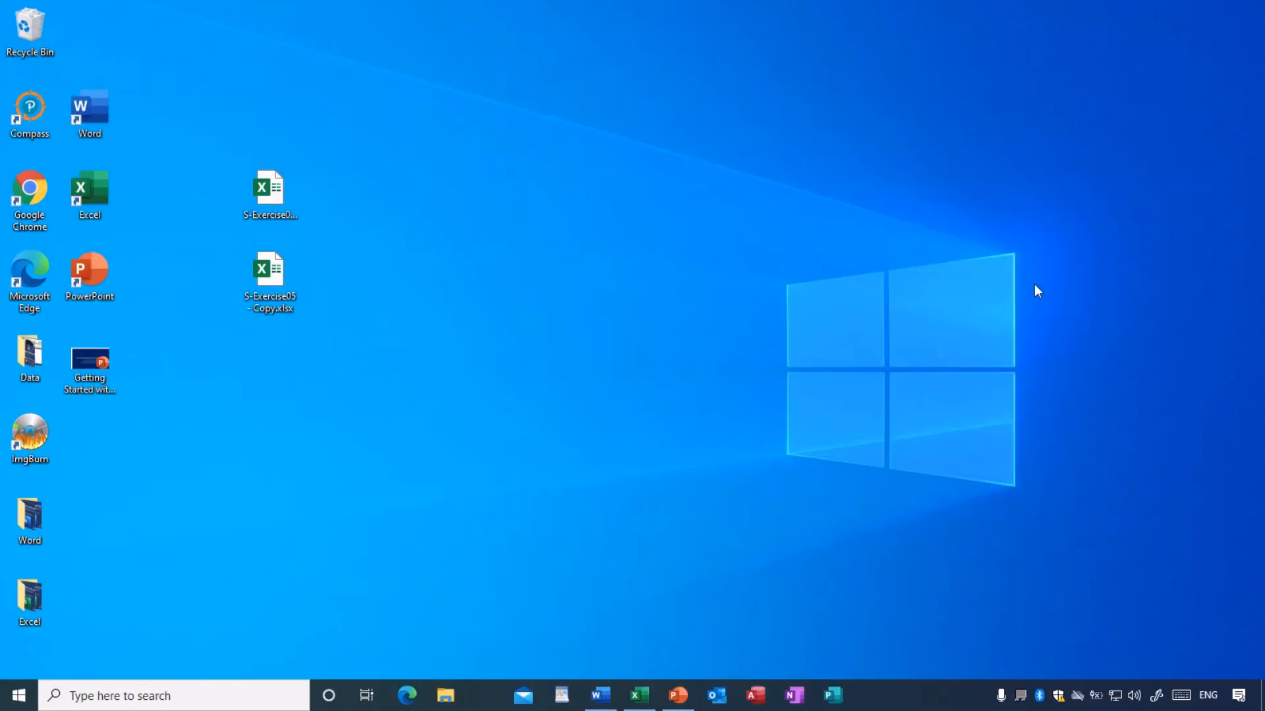
{"action": "left_click", "coordinate": [638, 696]}
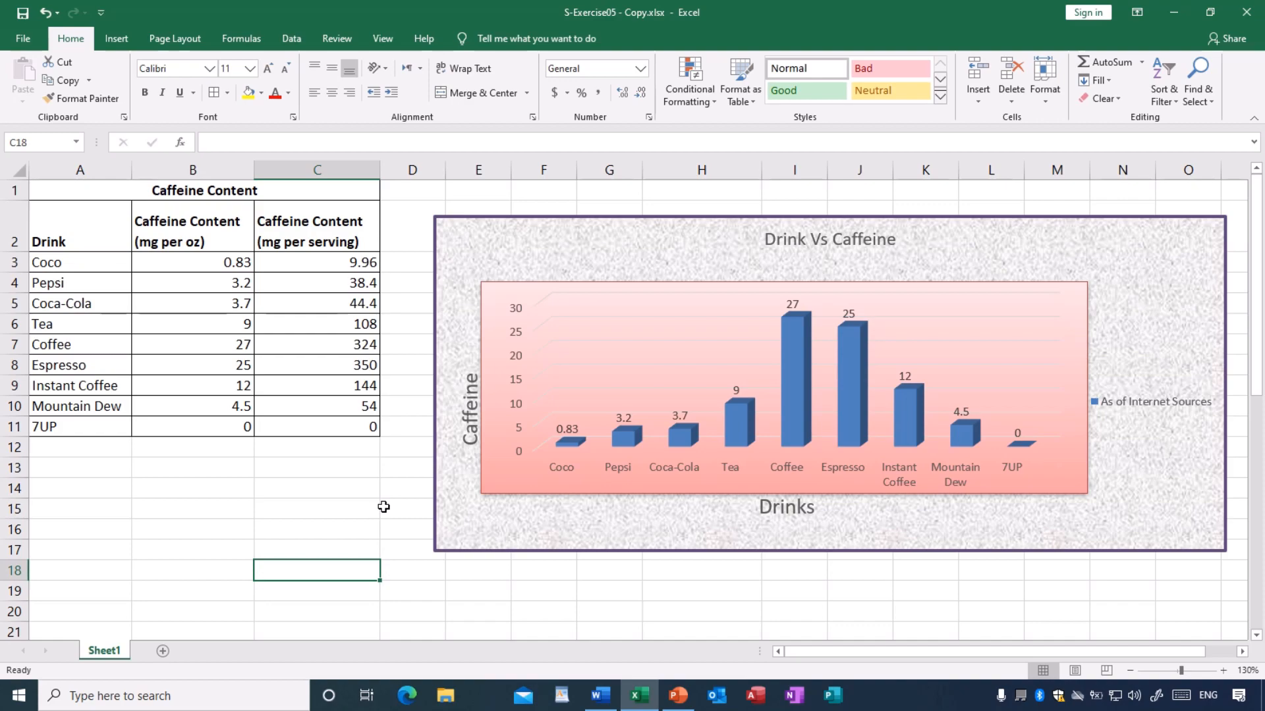
{"action": "scroll", "coordinate": [384, 507], "scroll_direction": "down", "scroll_amount": 1}
{"action": "scroll", "coordinate": [282, 313], "scroll_direction": "up", "scroll_amount": 1}
{"action": "scroll", "coordinate": [342, 339], "scroll_direction": "down", "scroll_amount": 2}
{"action": "scroll", "coordinate": [347, 344], "scroll_direction": "down", "scroll_amount": 4}
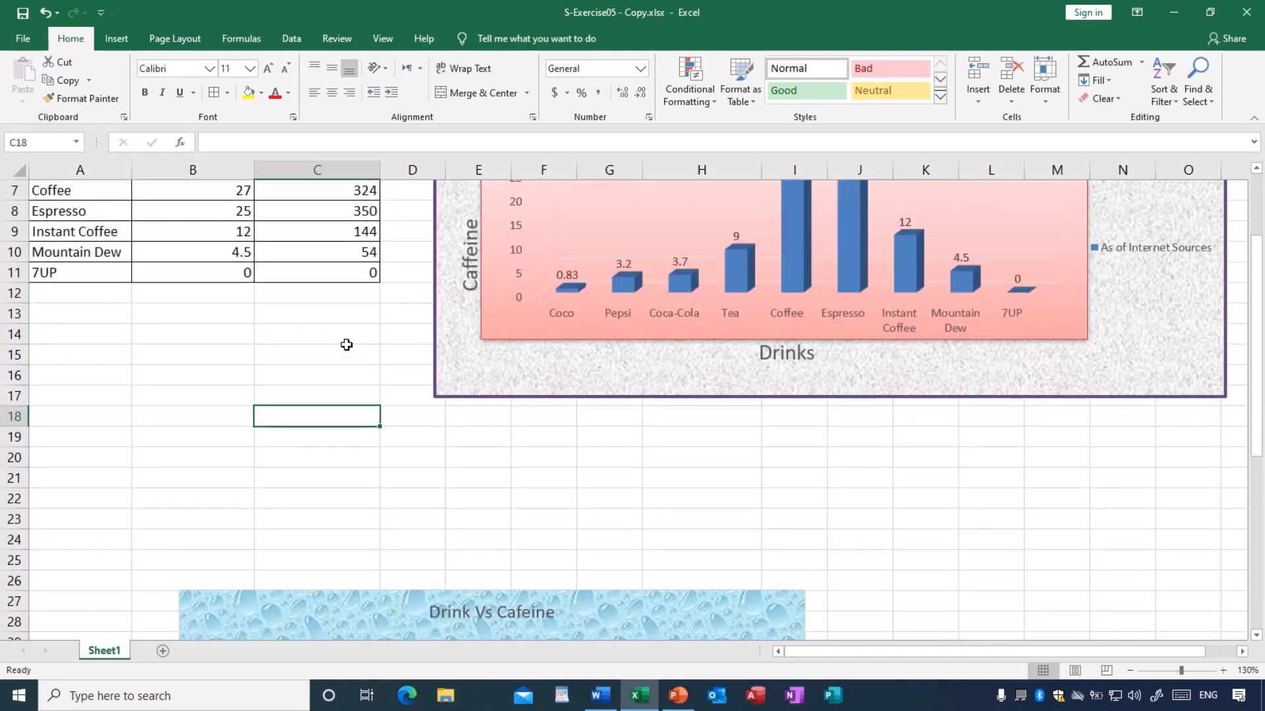
{"action": "scroll", "coordinate": [344, 348], "scroll_direction": "down", "scroll_amount": 3}
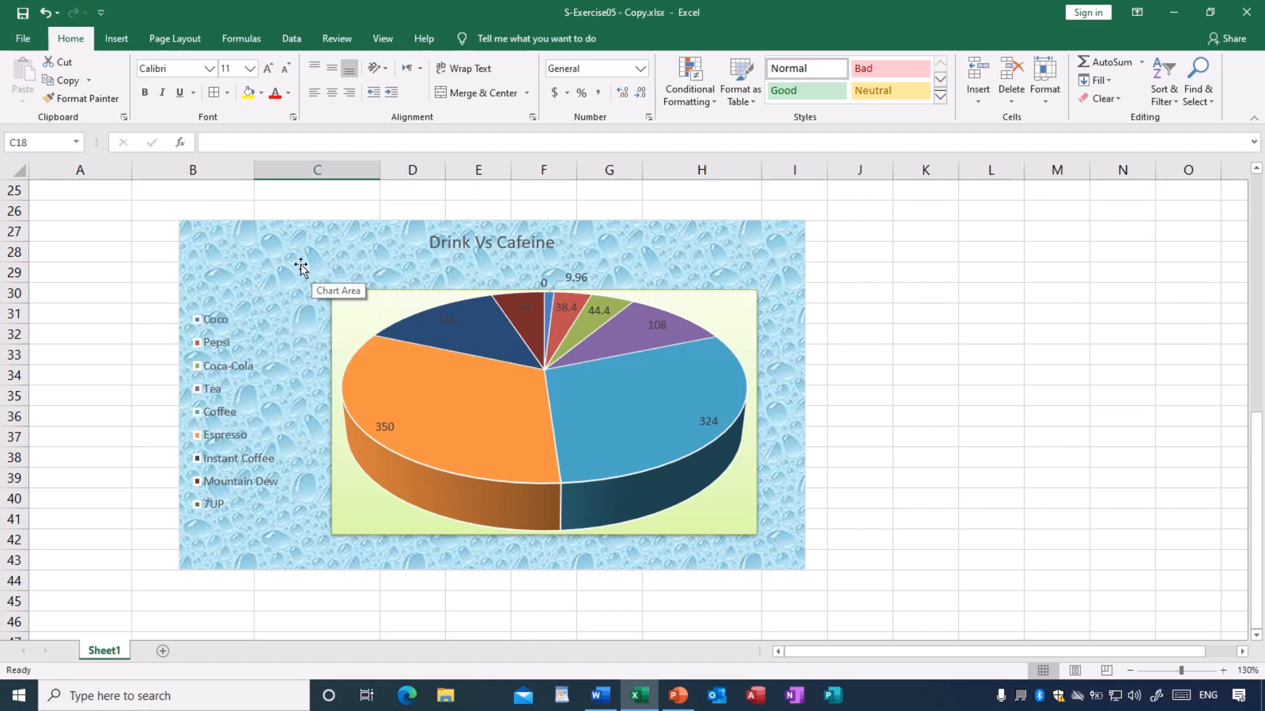
{"action": "scroll", "coordinate": [289, 263], "scroll_direction": "up", "scroll_amount": 6}
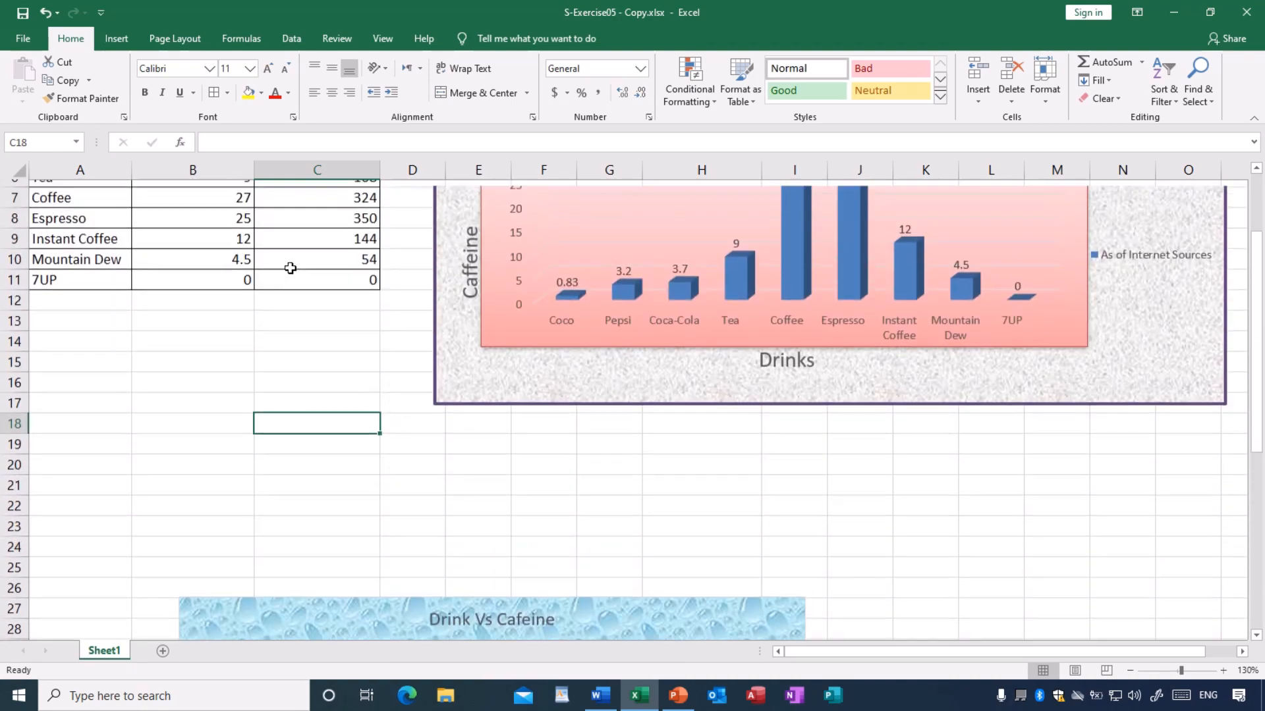
{"action": "scroll", "coordinate": [290, 266], "scroll_direction": "up", "scroll_amount": 2}
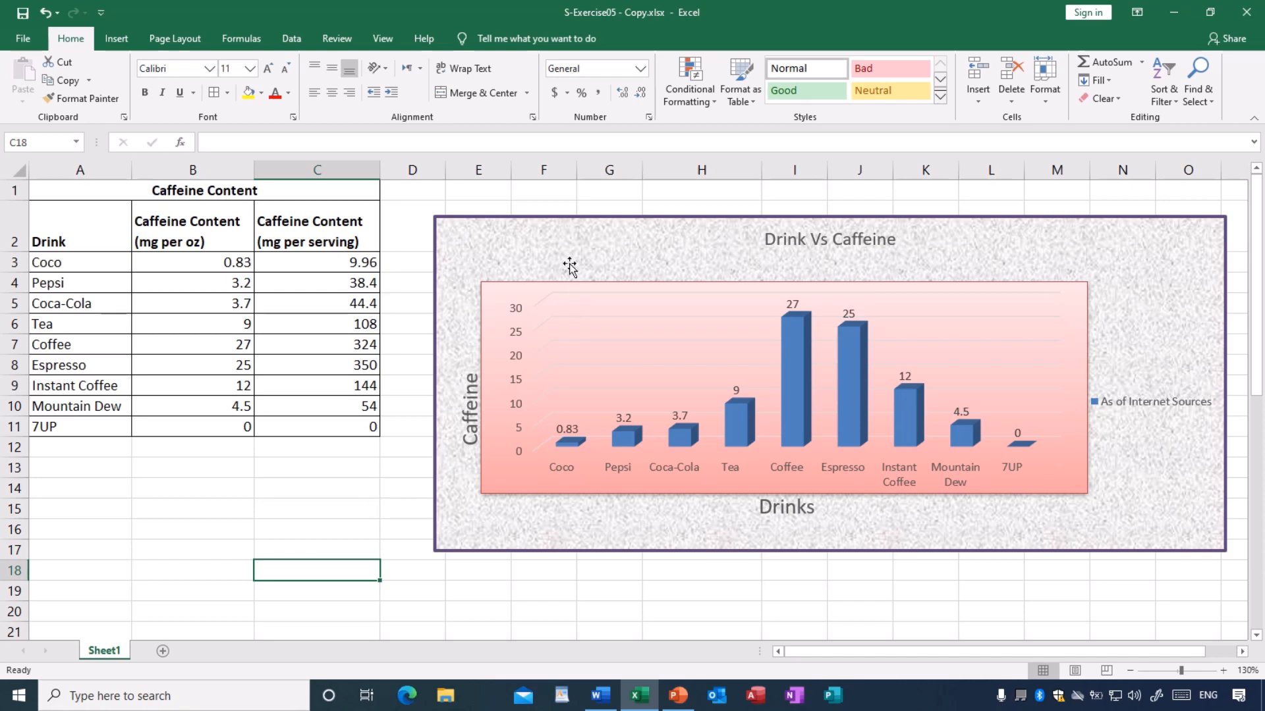
- Delete the finished column chart and pie chart from Sheet1, leaving cell C14 selected
{"action": "left_click", "coordinate": [571, 239]}
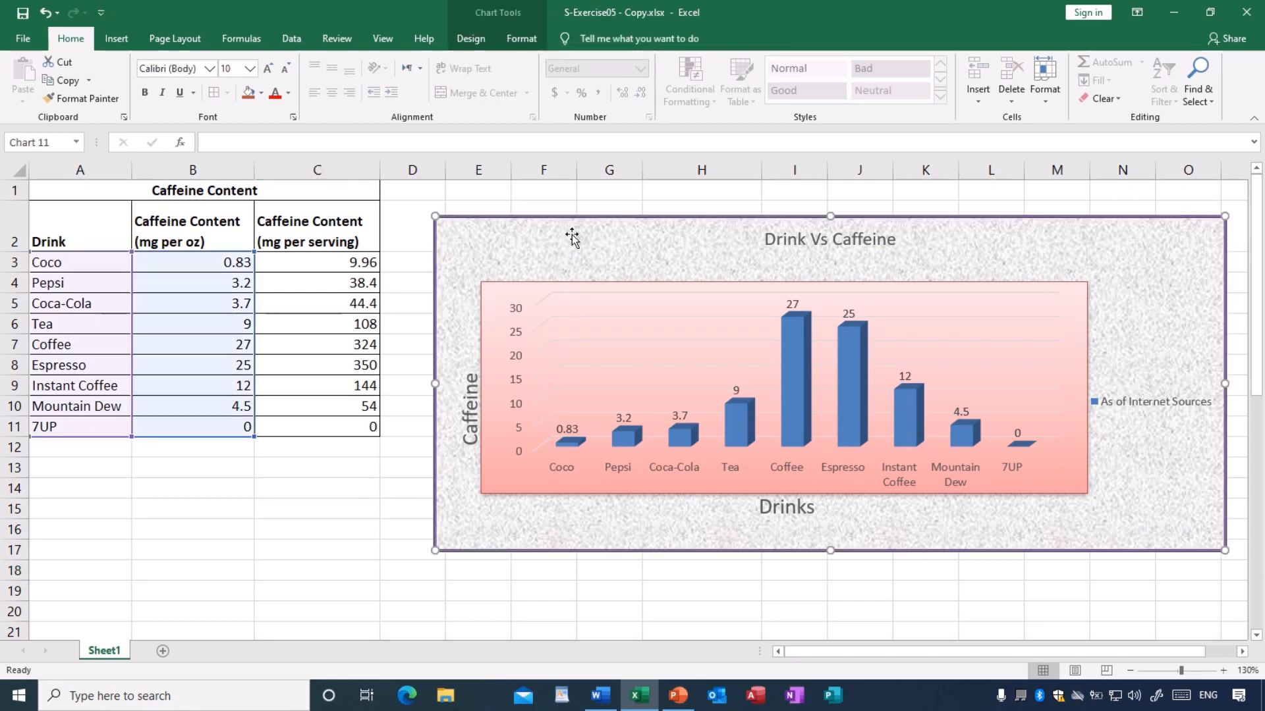
{"action": "key", "text": "Delete"}
{"action": "scroll", "coordinate": [592, 275], "scroll_direction": "down", "scroll_amount": 4}
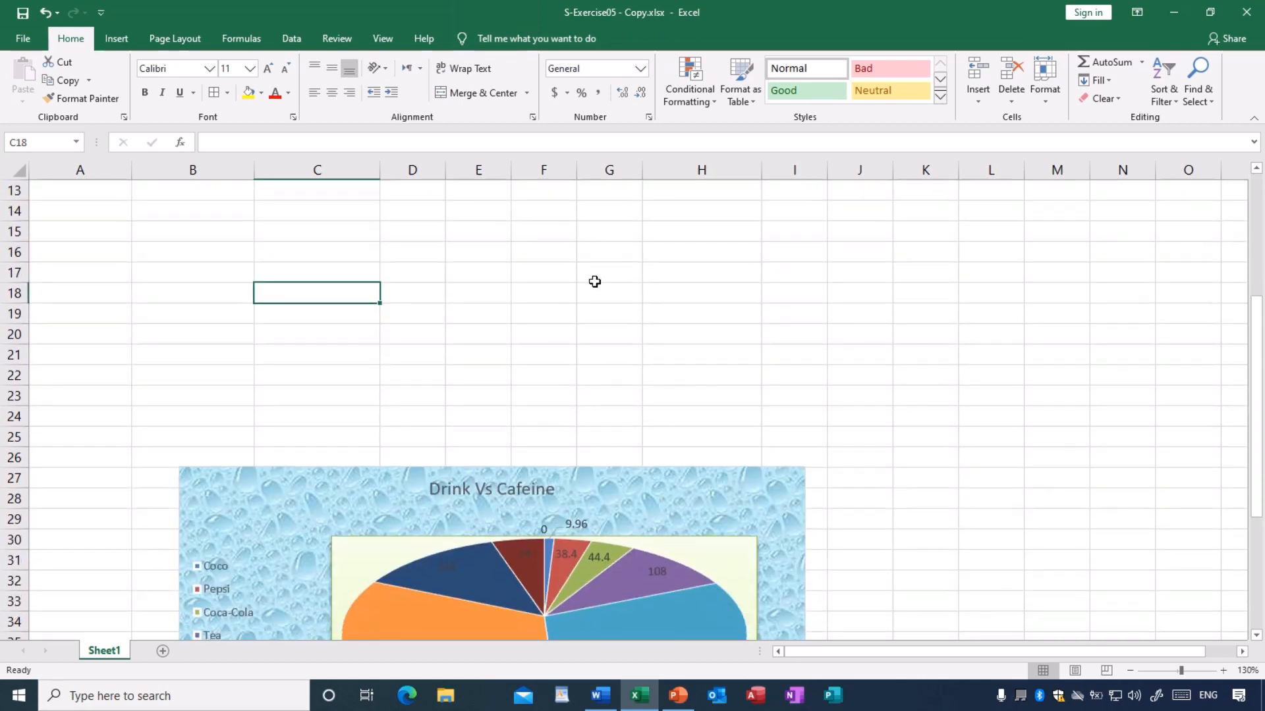
{"action": "scroll", "coordinate": [595, 282], "scroll_direction": "down", "scroll_amount": 1}
{"action": "left_click", "coordinate": [362, 416]}
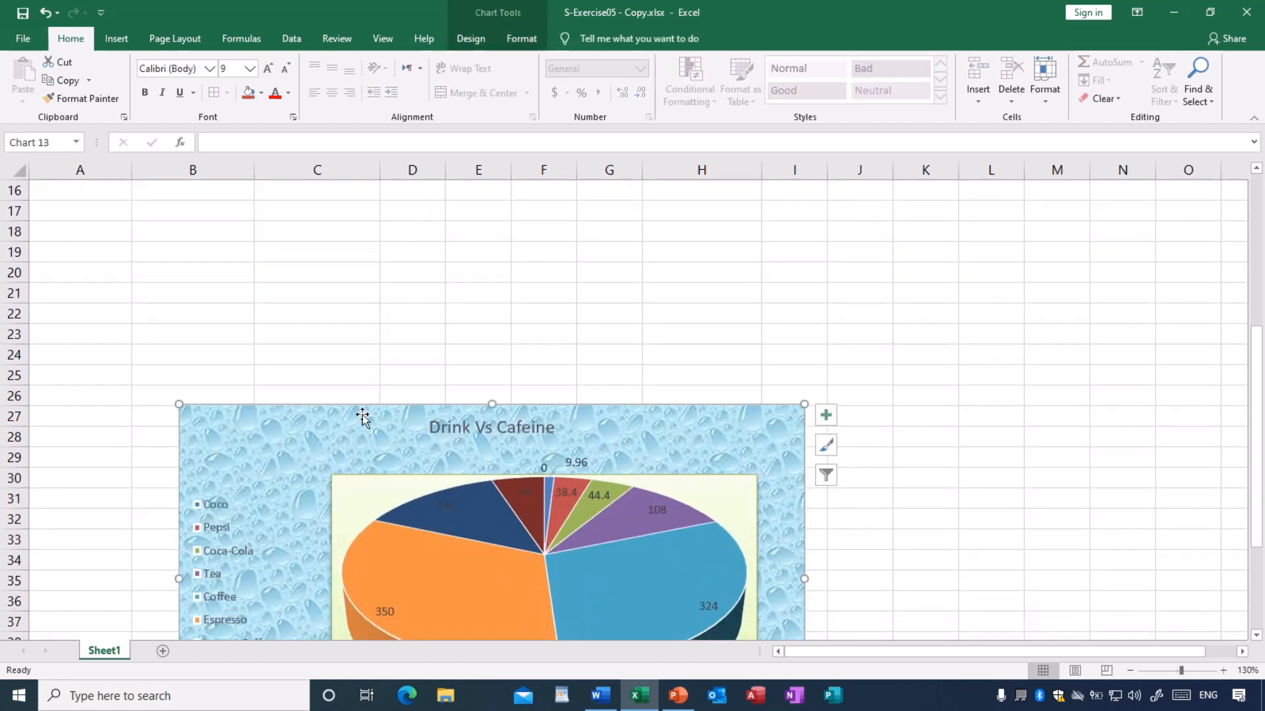
{"action": "key", "text": "Delete"}
{"action": "scroll", "coordinate": [358, 413], "scroll_direction": "up", "scroll_amount": 5}
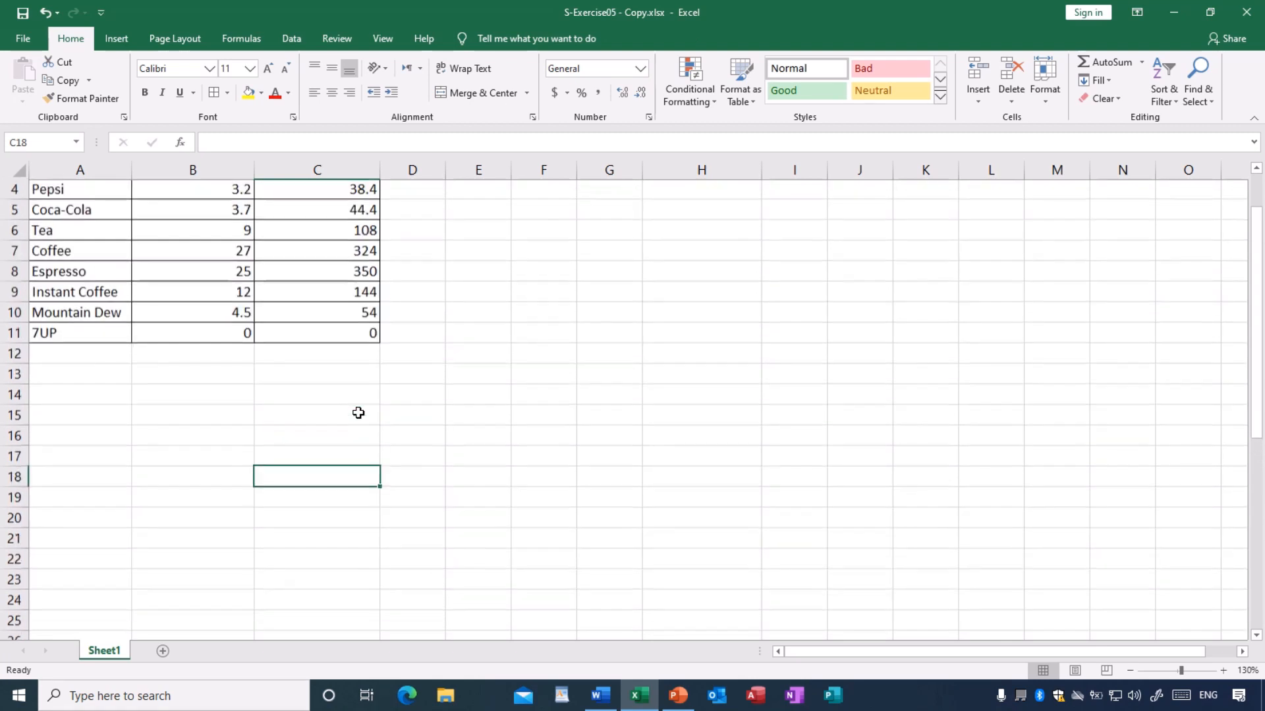
{"action": "left_click", "coordinate": [320, 489]}
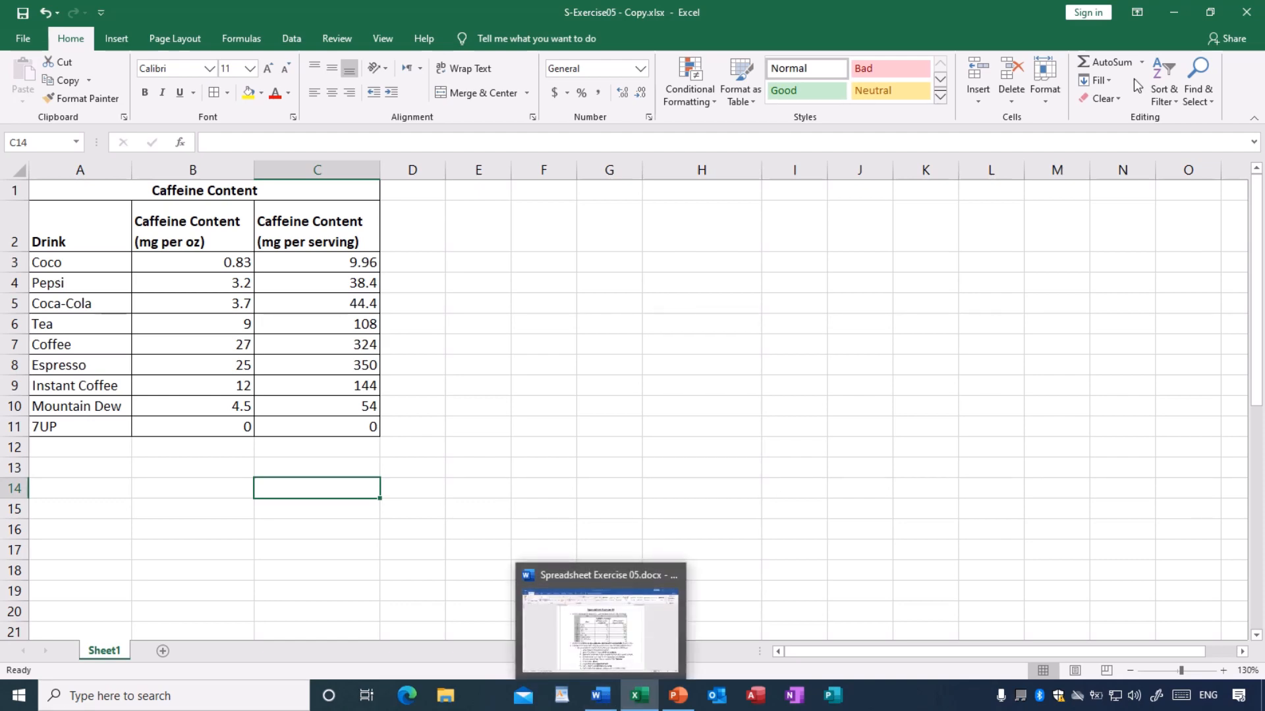
- Restore the Excel and Word windows to a smaller size and place the instructions document beneath the workbook
{"action": "left_click", "coordinate": [1211, 12]}
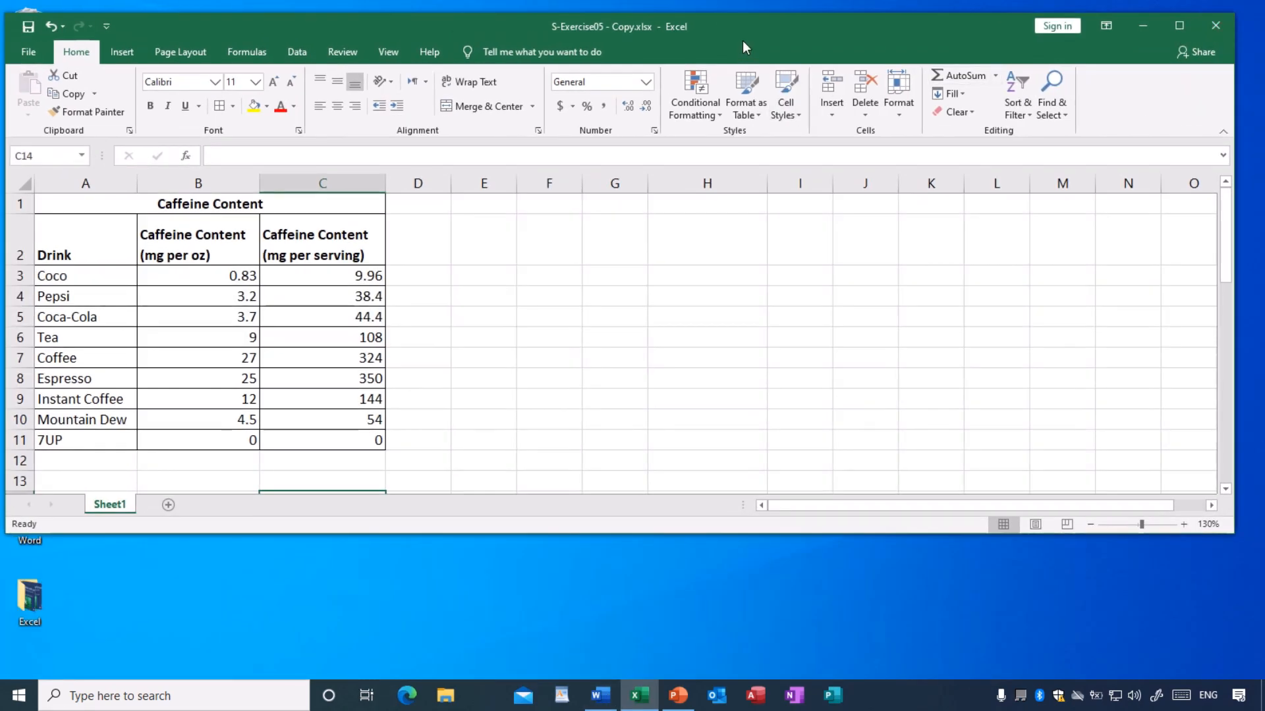
{"action": "left_click_drag", "start_coordinate": [743, 41], "coordinate": [746, 70]}
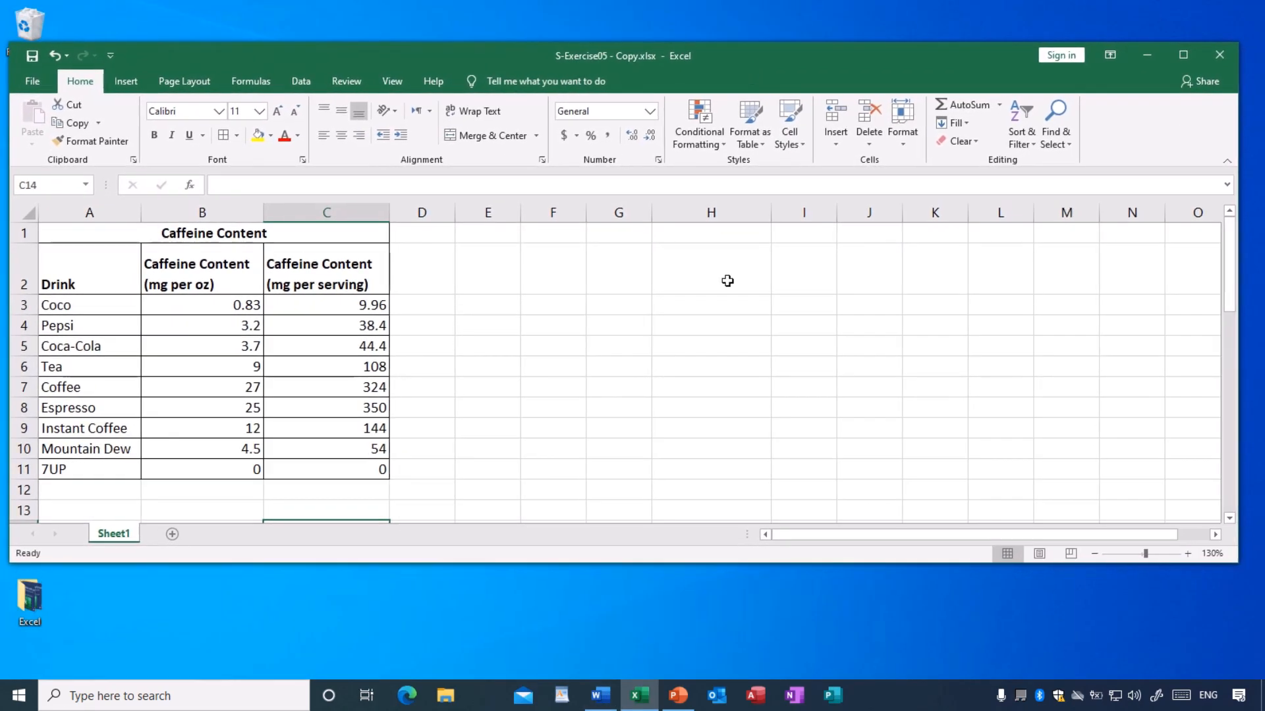
{"action": "left_click", "coordinate": [600, 696]}
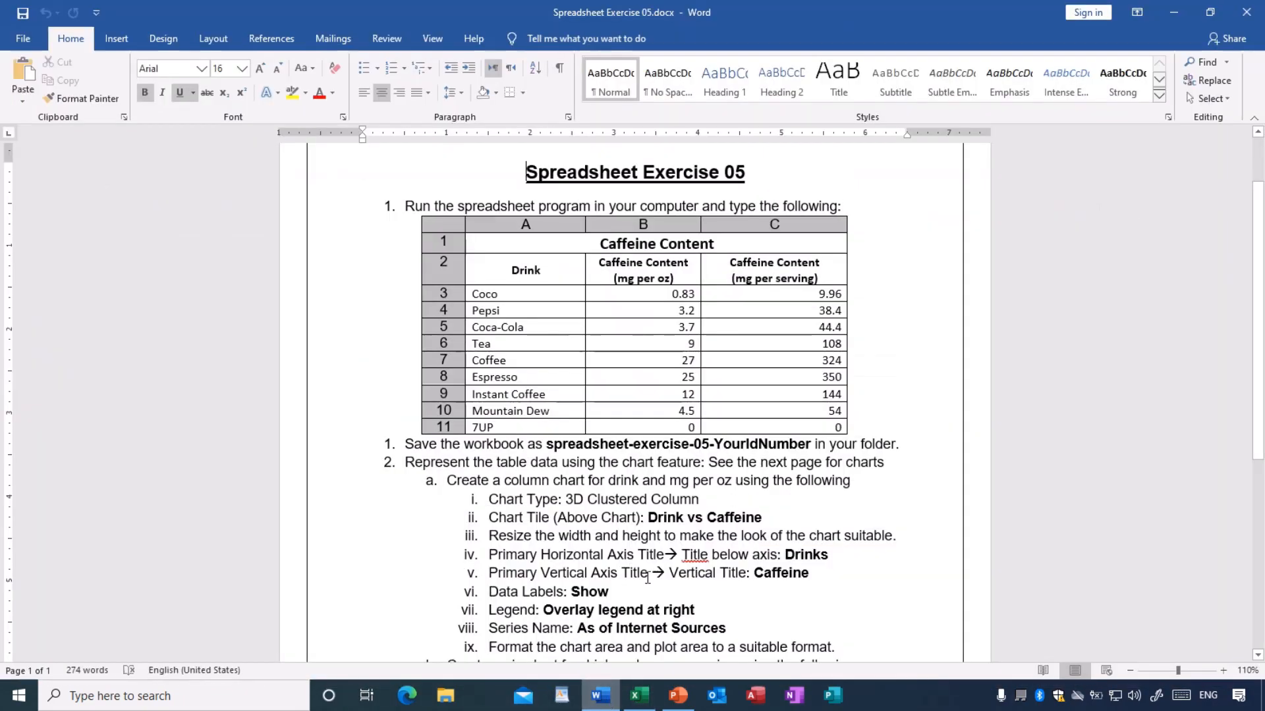
{"action": "left_click_drag", "start_coordinate": [1018, 37], "coordinate": [1010, 421]}
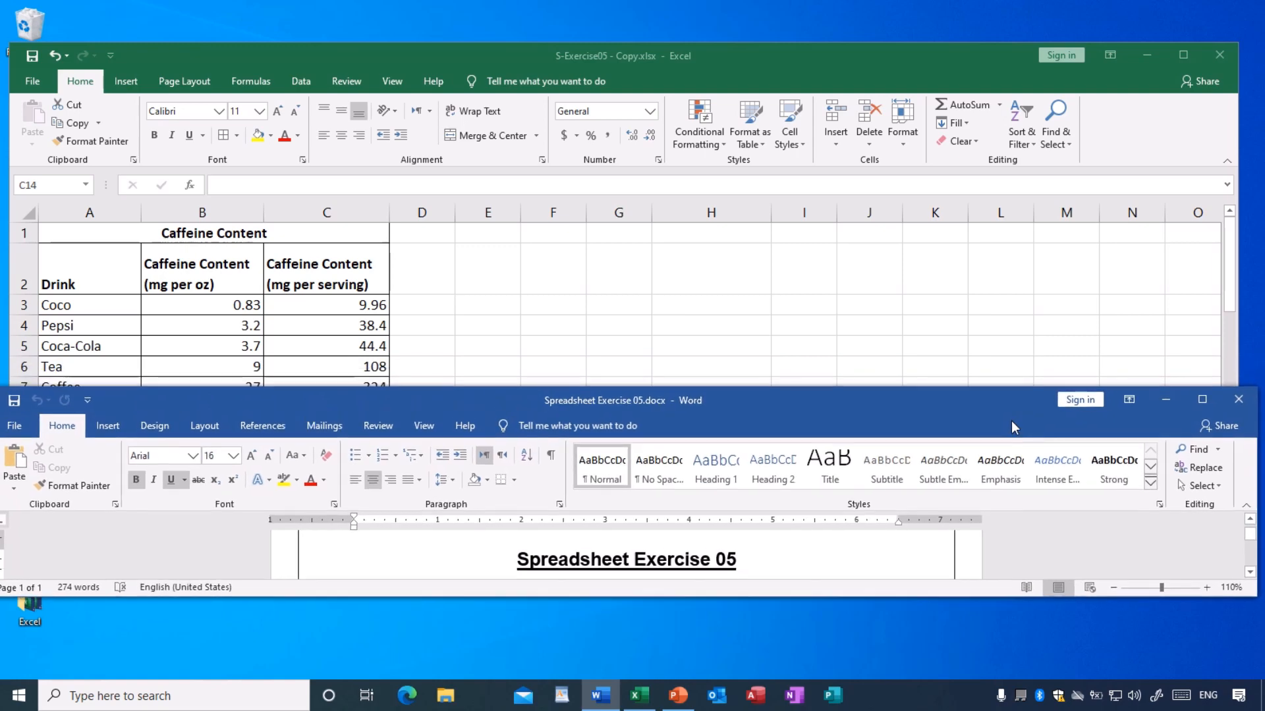
{"action": "left_click_drag", "start_coordinate": [681, 601], "coordinate": [672, 660]}
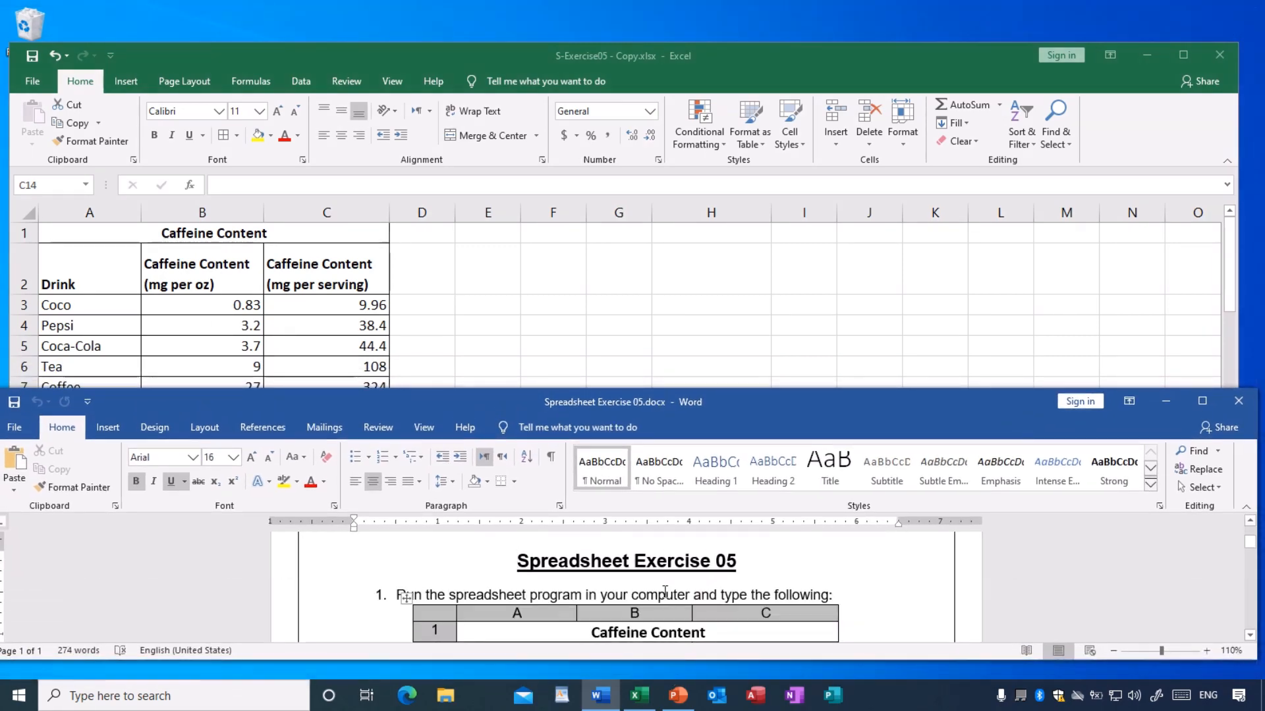
- Look through the exercise document from the caffeine table to the column chart instructions
{"action": "scroll", "coordinate": [665, 599], "scroll_direction": "down", "scroll_amount": 3}
{"action": "scroll", "coordinate": [664, 601], "scroll_direction": "down", "scroll_amount": 2}
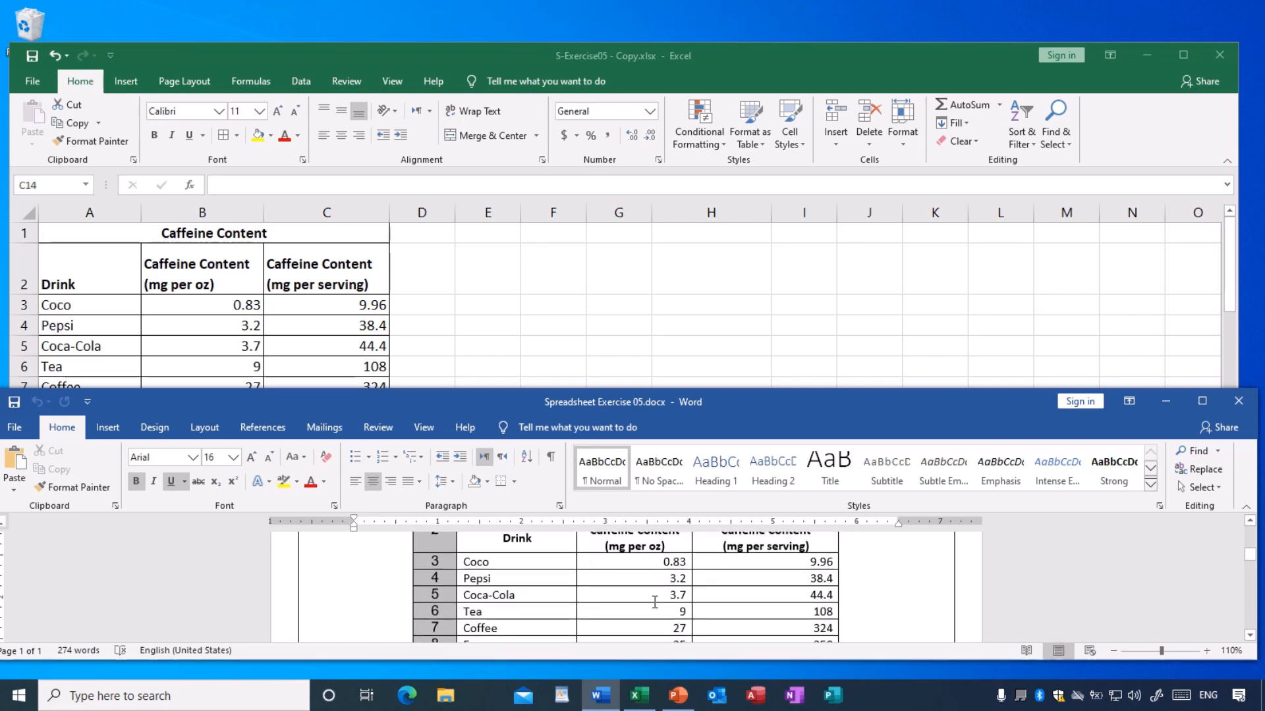
{"action": "scroll", "coordinate": [655, 602], "scroll_direction": "up", "scroll_amount": 3}
{"action": "scroll", "coordinate": [649, 599], "scroll_direction": "down", "scroll_amount": 1}
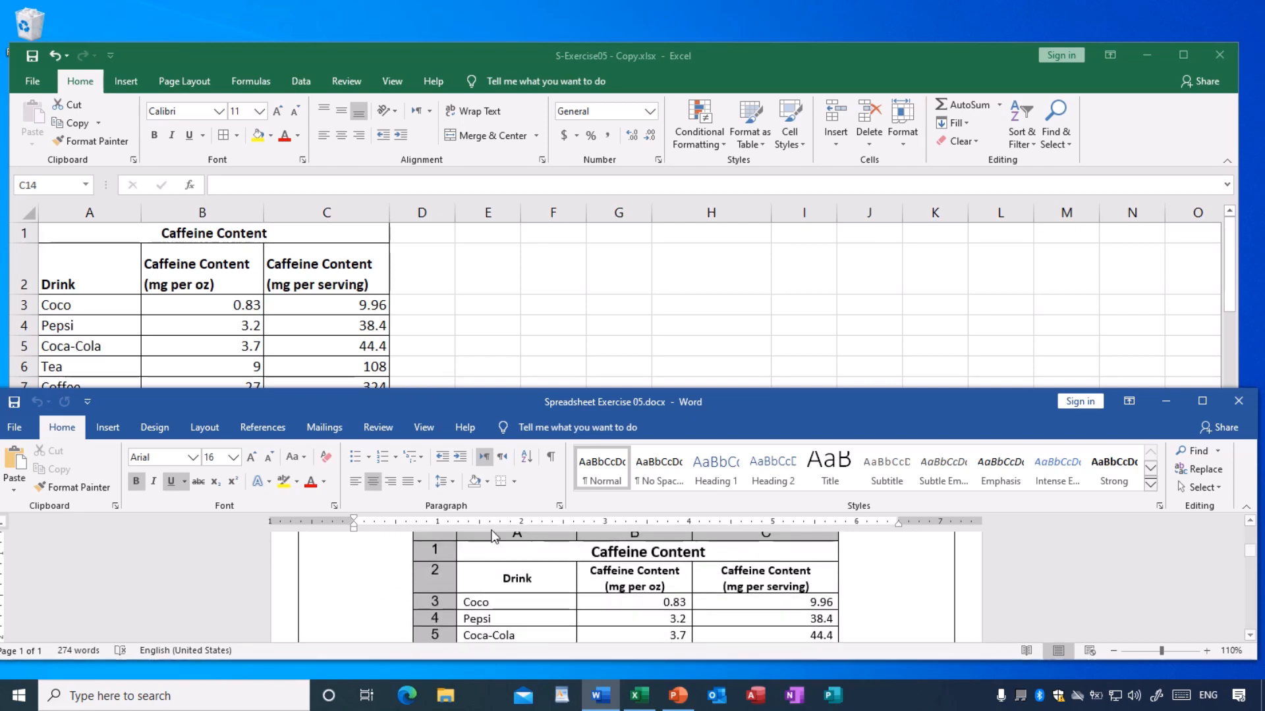
{"action": "scroll", "coordinate": [604, 579], "scroll_direction": "down", "scroll_amount": 1}
{"action": "scroll", "coordinate": [605, 579], "scroll_direction": "down", "scroll_amount": 5}
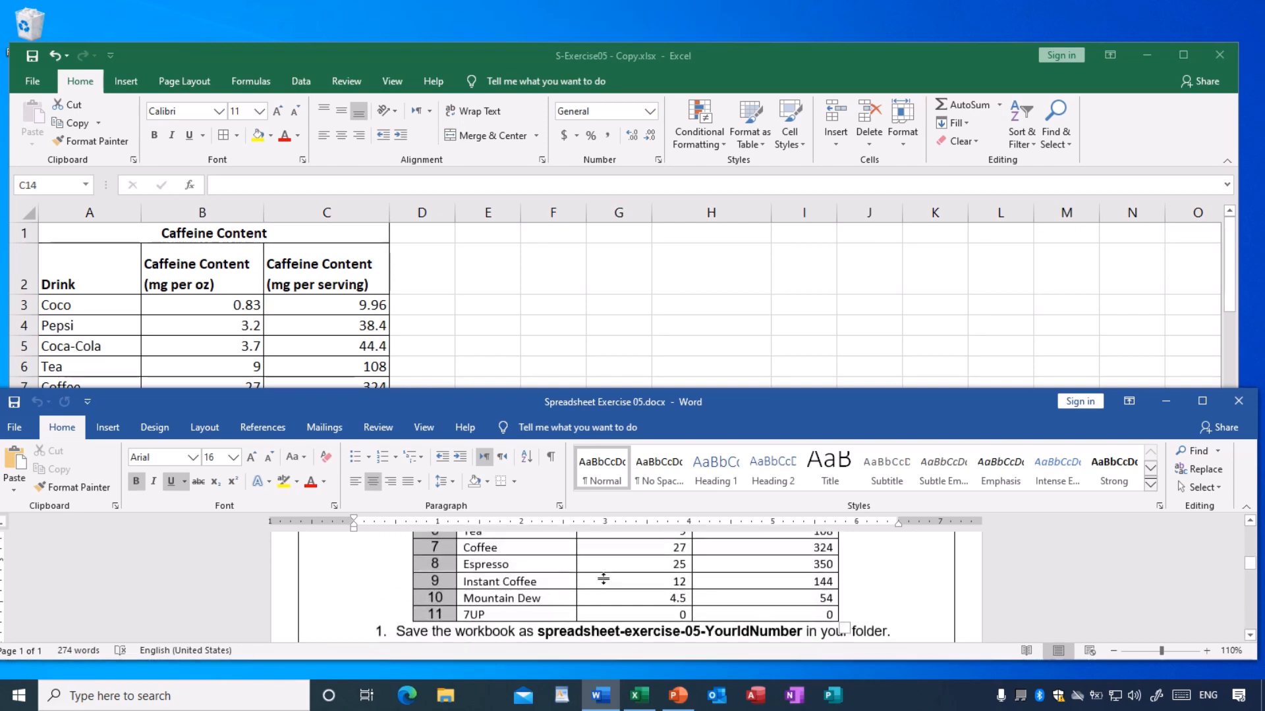
{"action": "scroll", "coordinate": [605, 579], "scroll_direction": "down", "scroll_amount": 2}
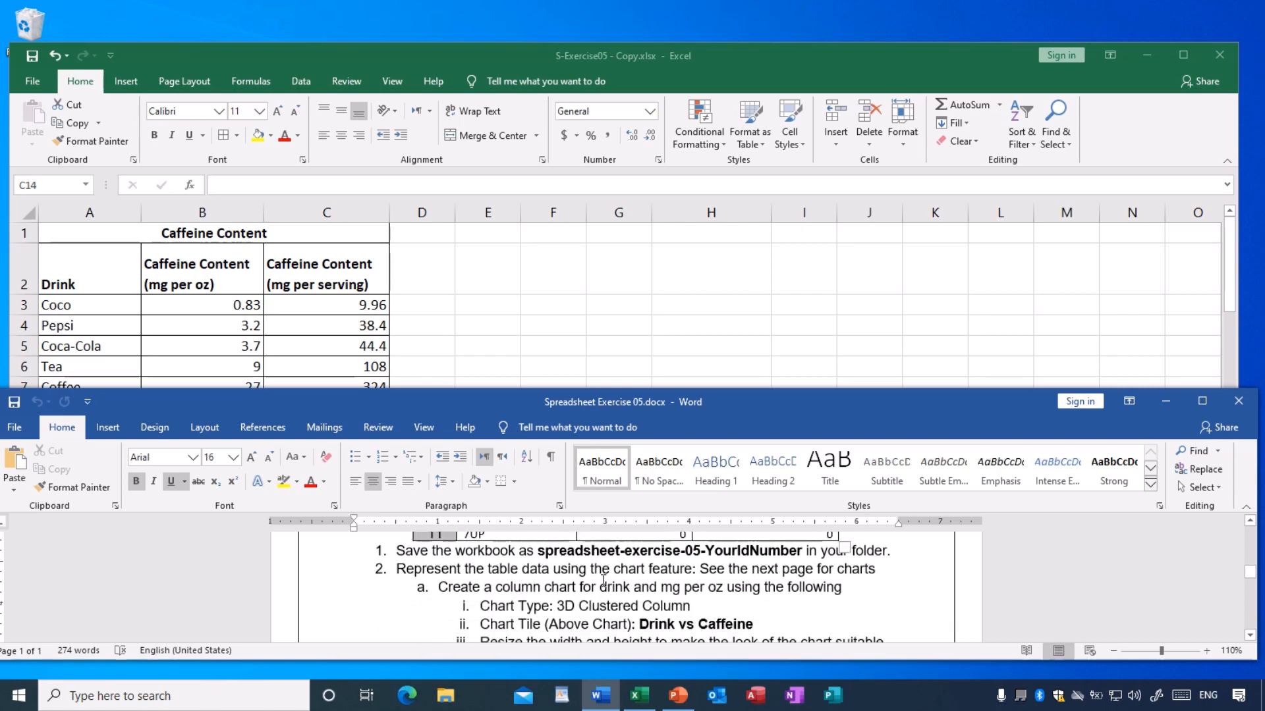
- Lower the Word window, then raise and heighten the Excel window, keeping the column chart instructions in view beneath the worksheet
{"action": "left_click_drag", "start_coordinate": [501, 409], "coordinate": [501, 518]}
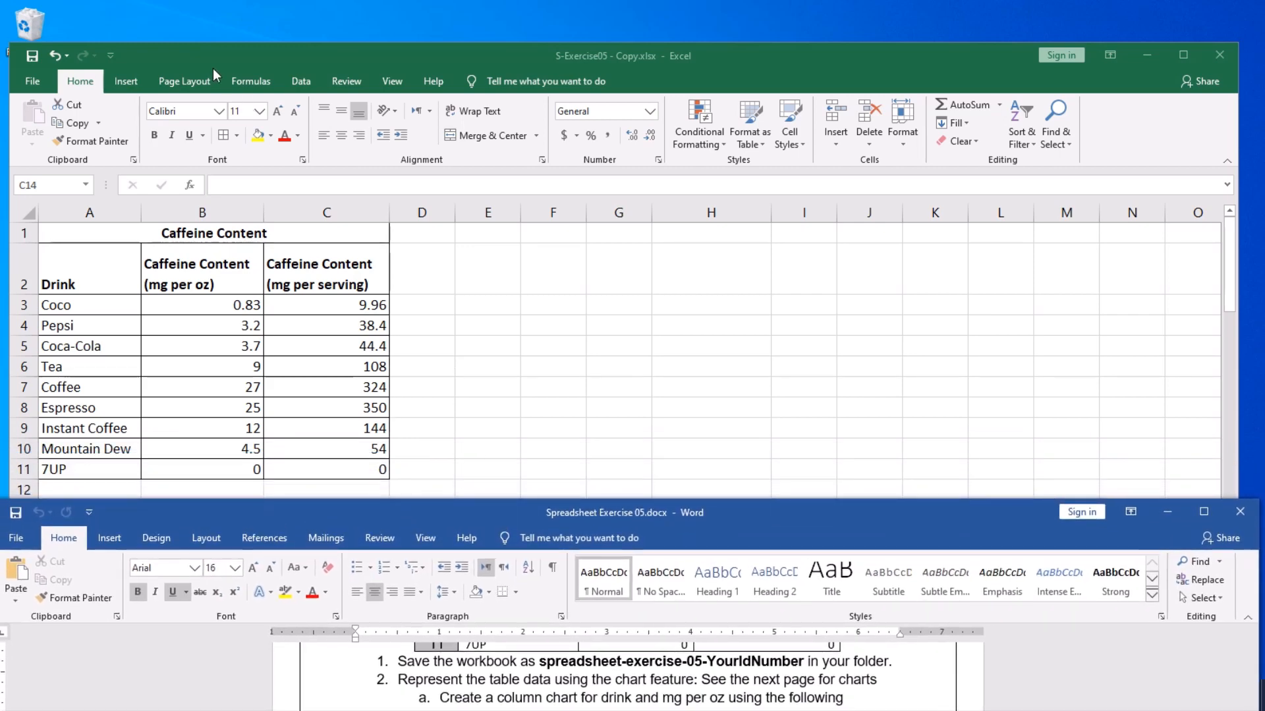
{"action": "left_click_drag", "start_coordinate": [208, 55], "coordinate": [204, 22]}
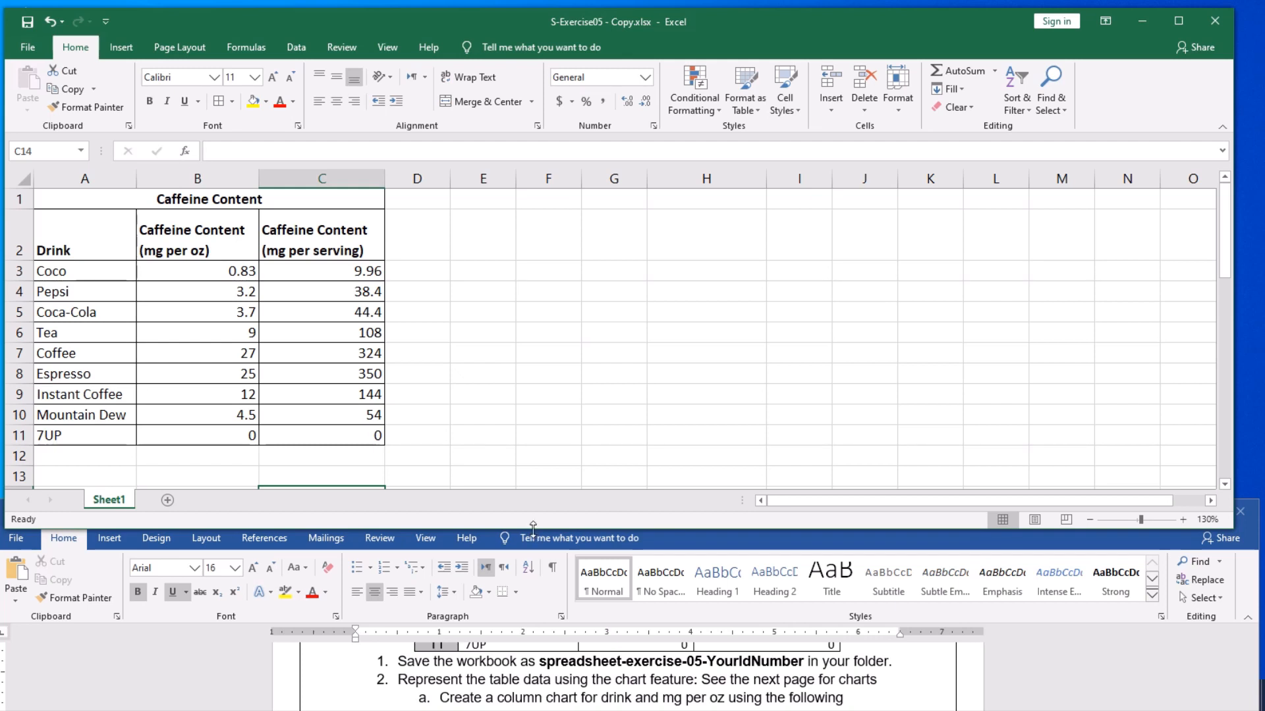
{"action": "left_click_drag", "start_coordinate": [533, 528], "coordinate": [530, 606]}
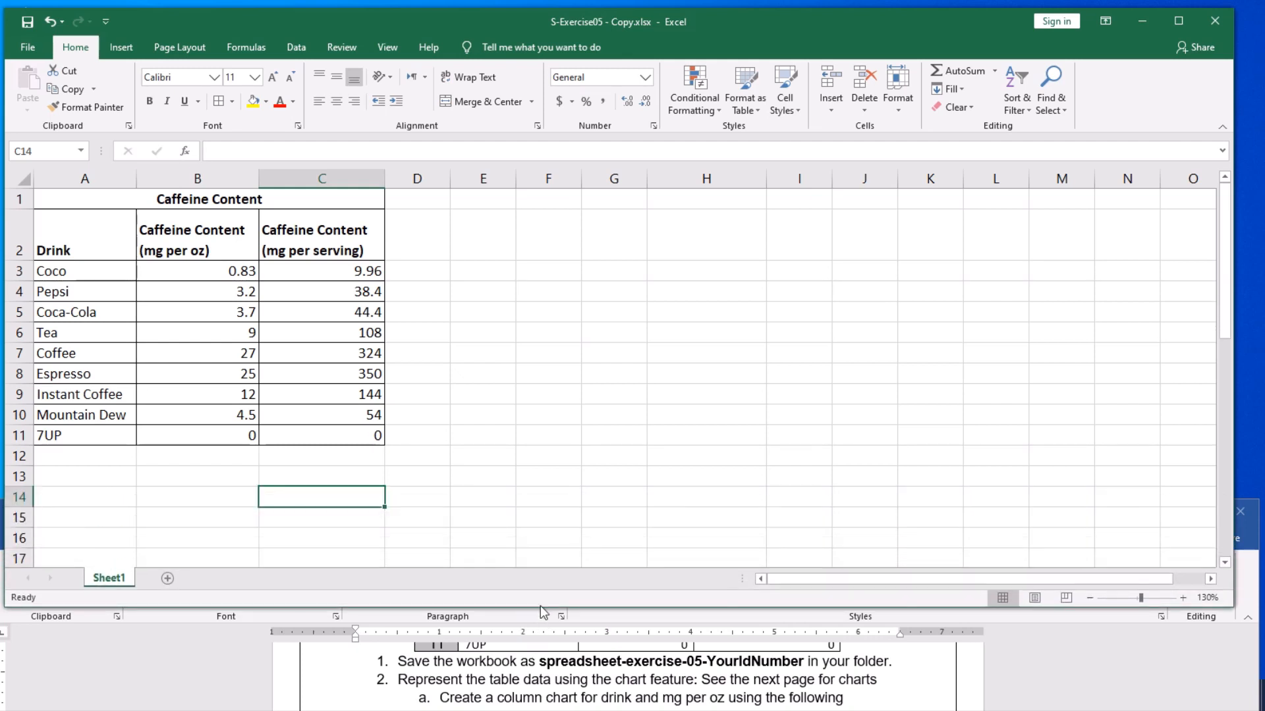
{"action": "scroll", "coordinate": [536, 661], "scroll_direction": "up", "scroll_amount": 1}
{"action": "scroll", "coordinate": [535, 660], "scroll_direction": "down", "scroll_amount": 1}
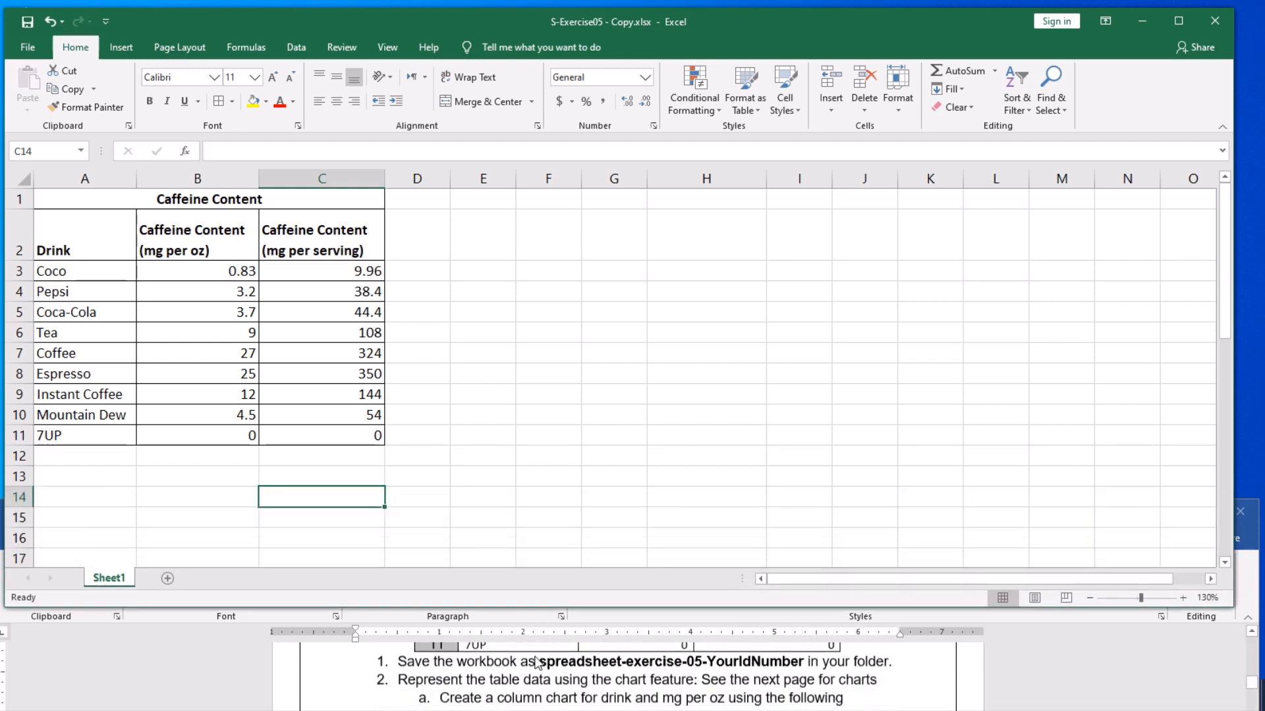
{"action": "scroll", "coordinate": [534, 660], "scroll_direction": "down", "scroll_amount": 1}
{"action": "scroll", "coordinate": [535, 660], "scroll_direction": "up", "scroll_amount": 1}
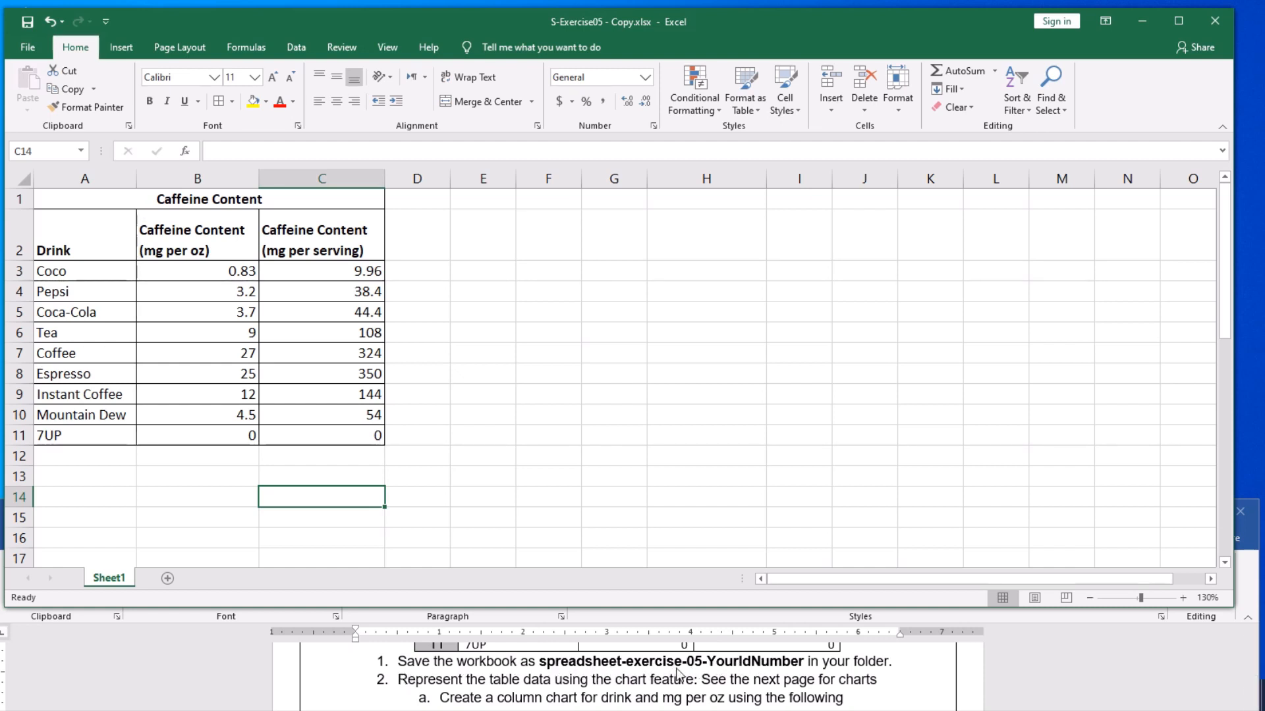
- Start saving the workbook under a new name, with the Documents folder as its location
{"action": "left_click", "coordinate": [560, 438]}
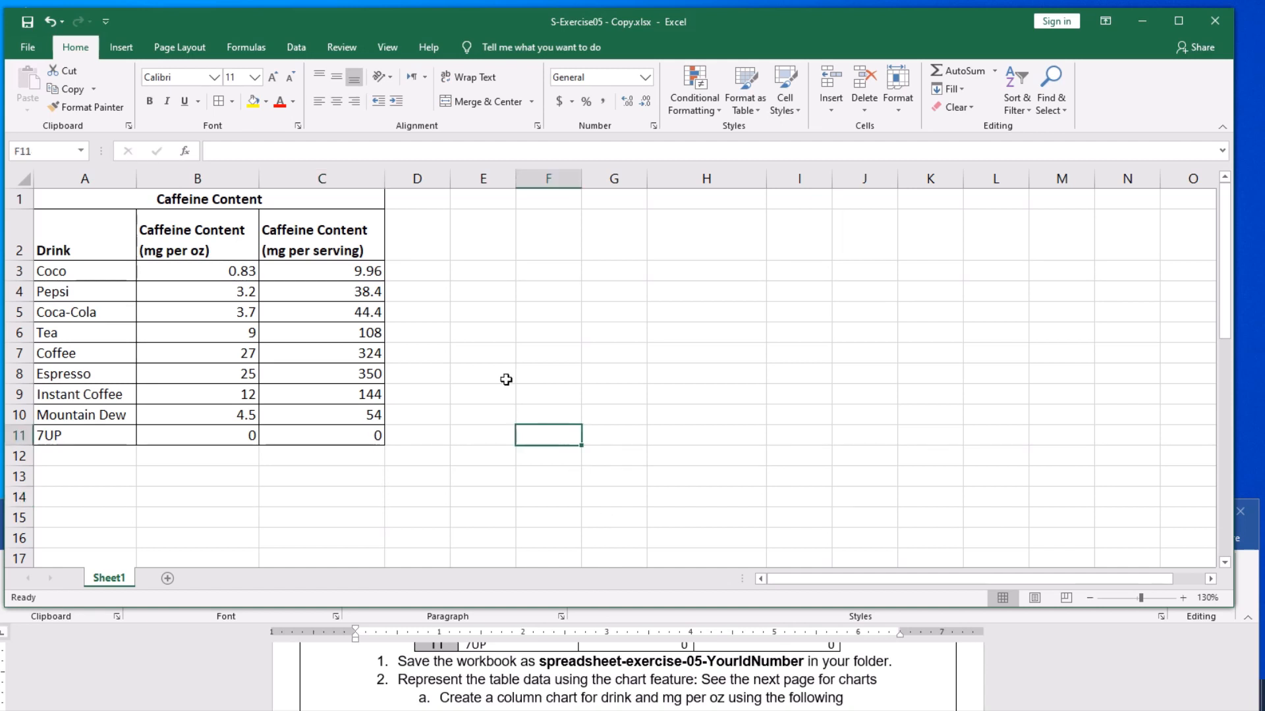
{"action": "left_click", "coordinate": [492, 355]}
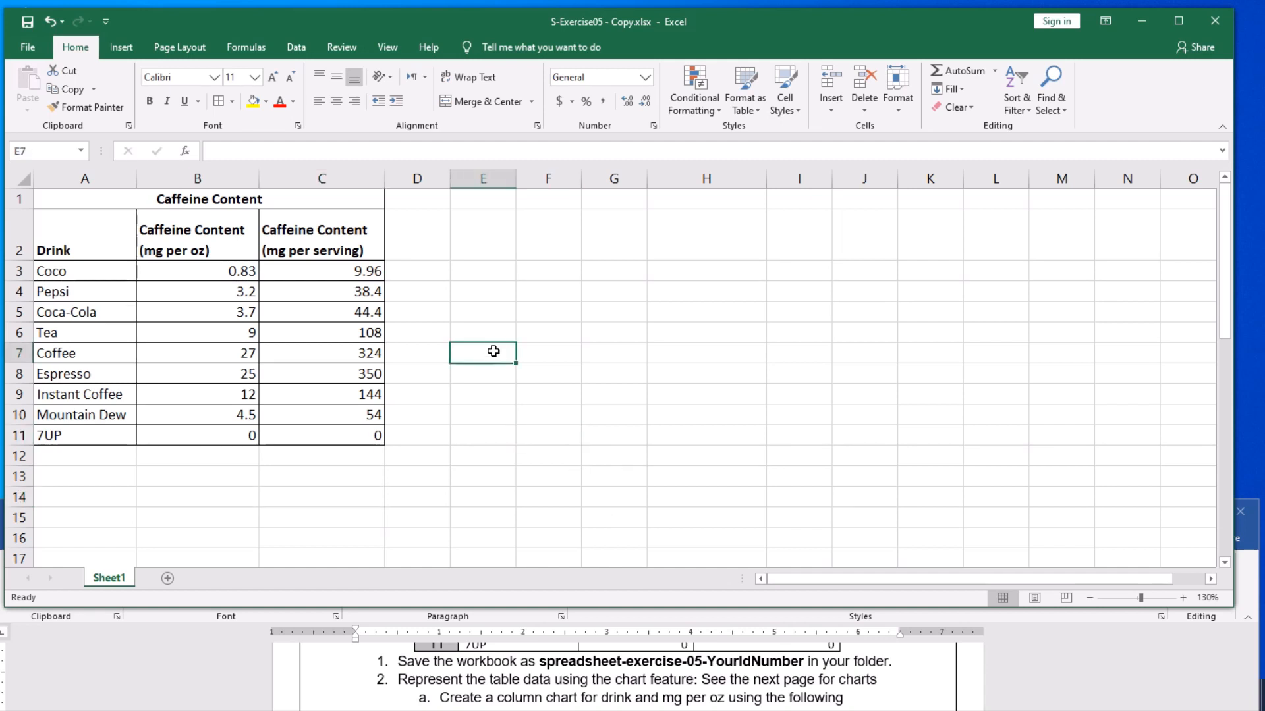
{"action": "left_click", "coordinate": [24, 50]}
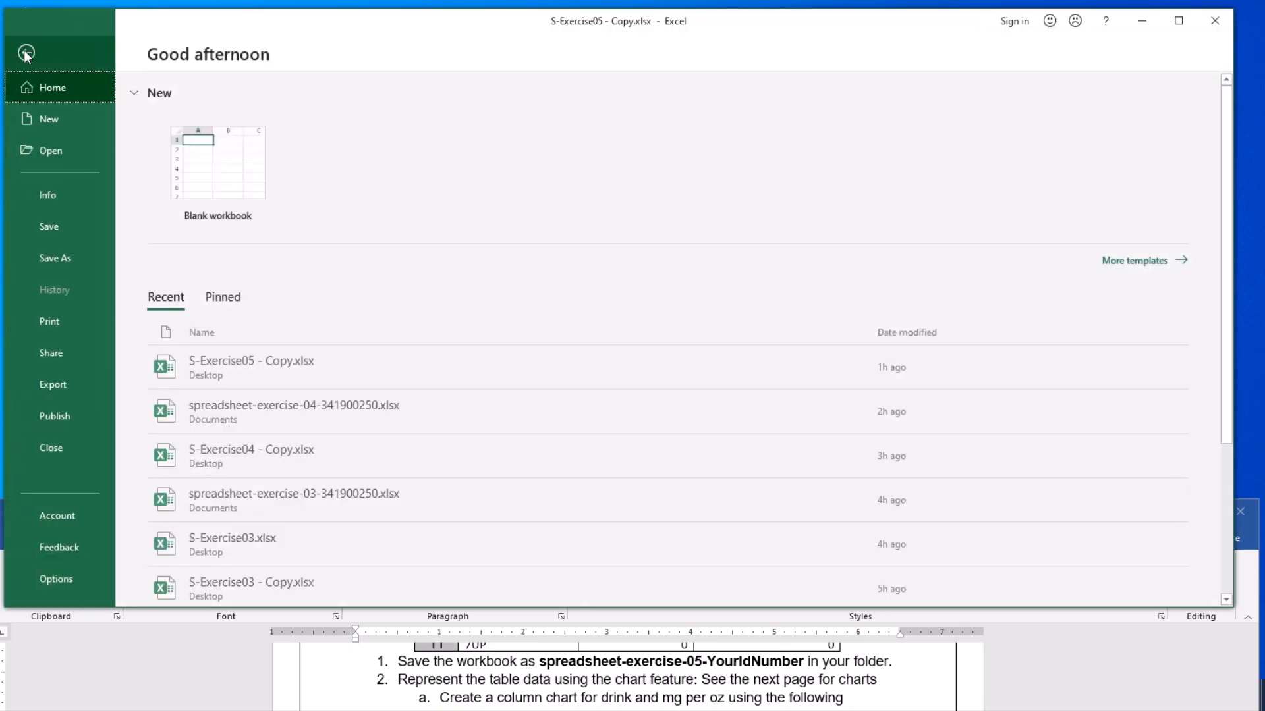
{"action": "left_click", "coordinate": [61, 259]}
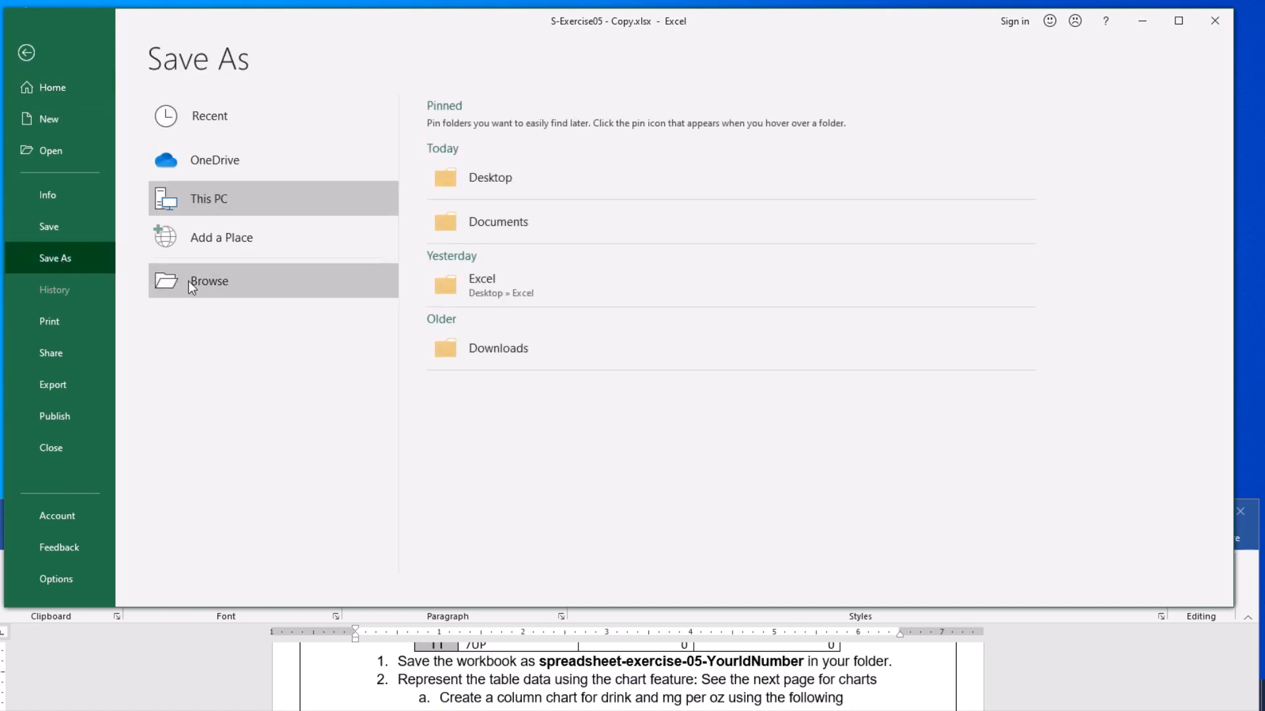
{"action": "left_click", "coordinate": [206, 285]}
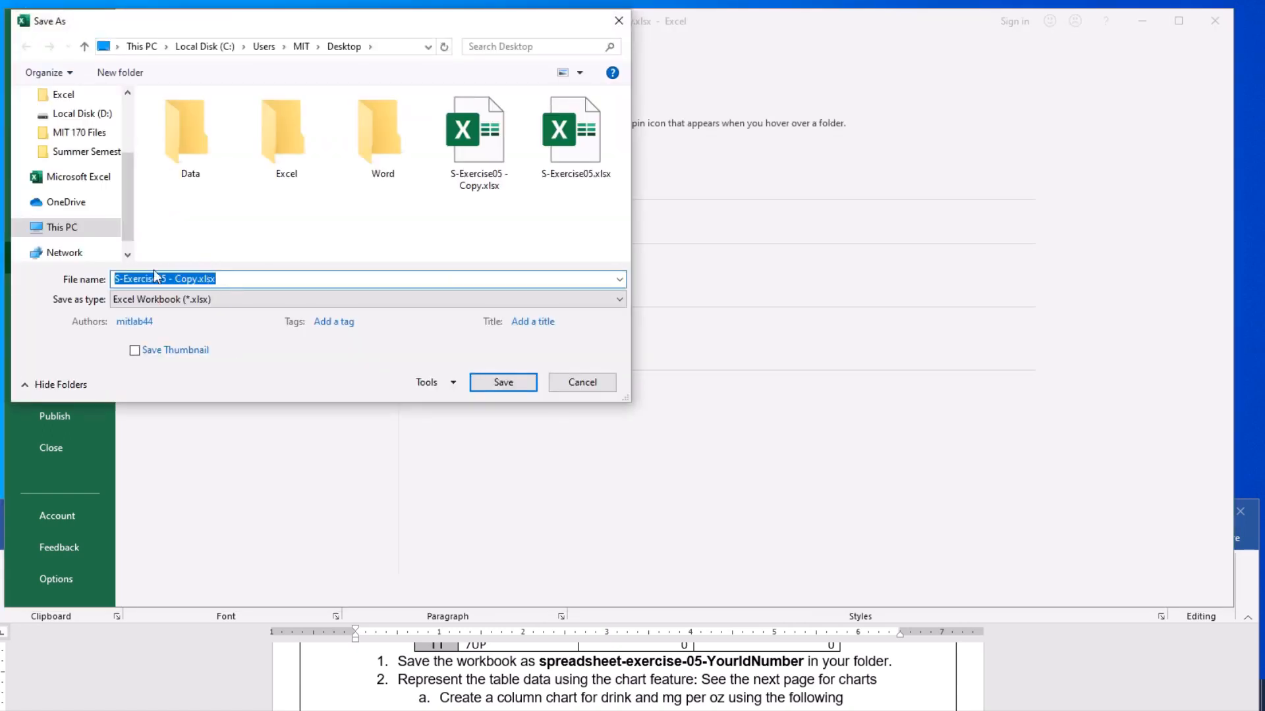
{"action": "left_click_drag", "start_coordinate": [127, 216], "coordinate": [128, 159]}
{"action": "left_click", "coordinate": [73, 166]}
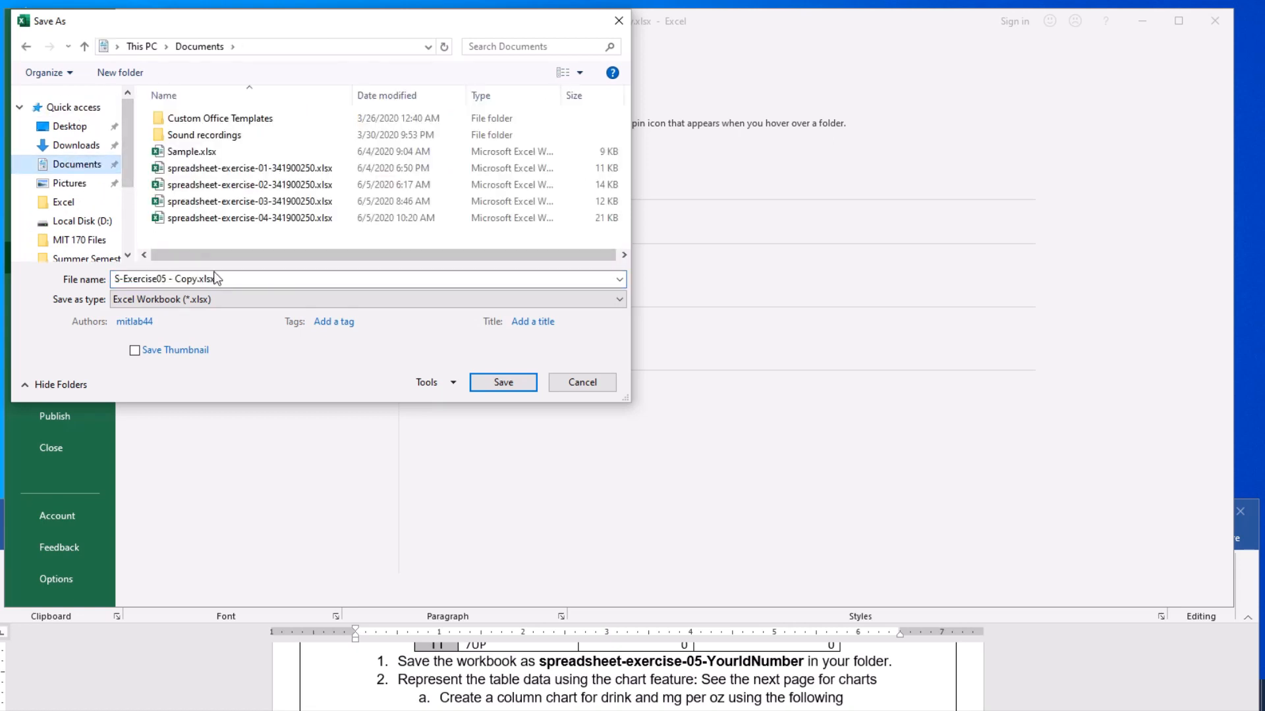
- Name the workbook spreadsheet-exercise-05- followed by the ID number and save it as an Excel Workbook
{"action": "left_click", "coordinate": [235, 280]}
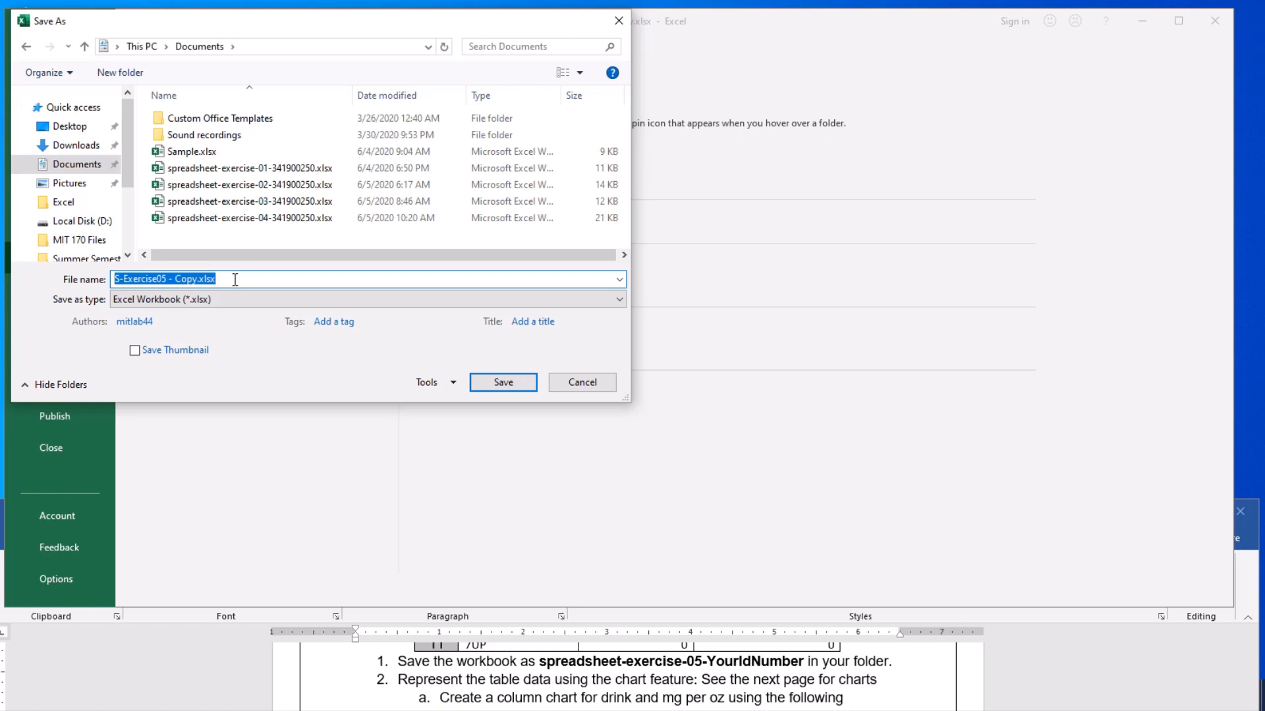
{"action": "type", "text": "sp"}
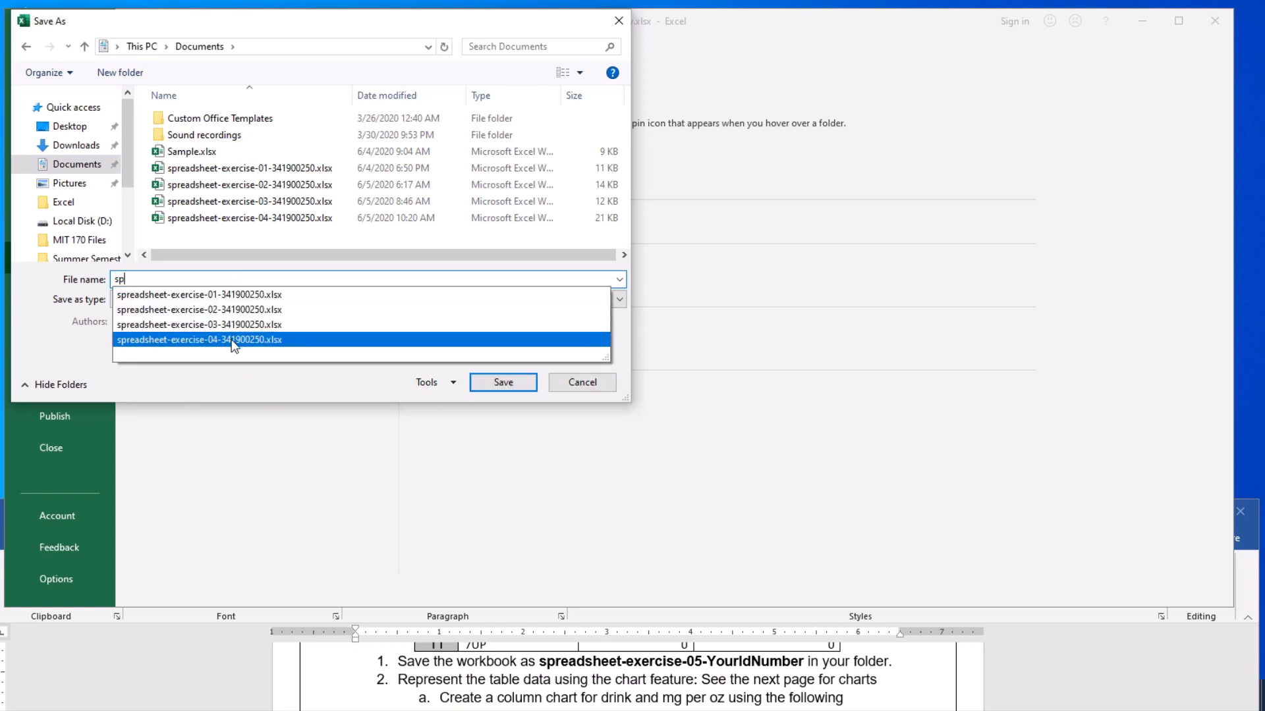
{"action": "left_click", "coordinate": [199, 339]}
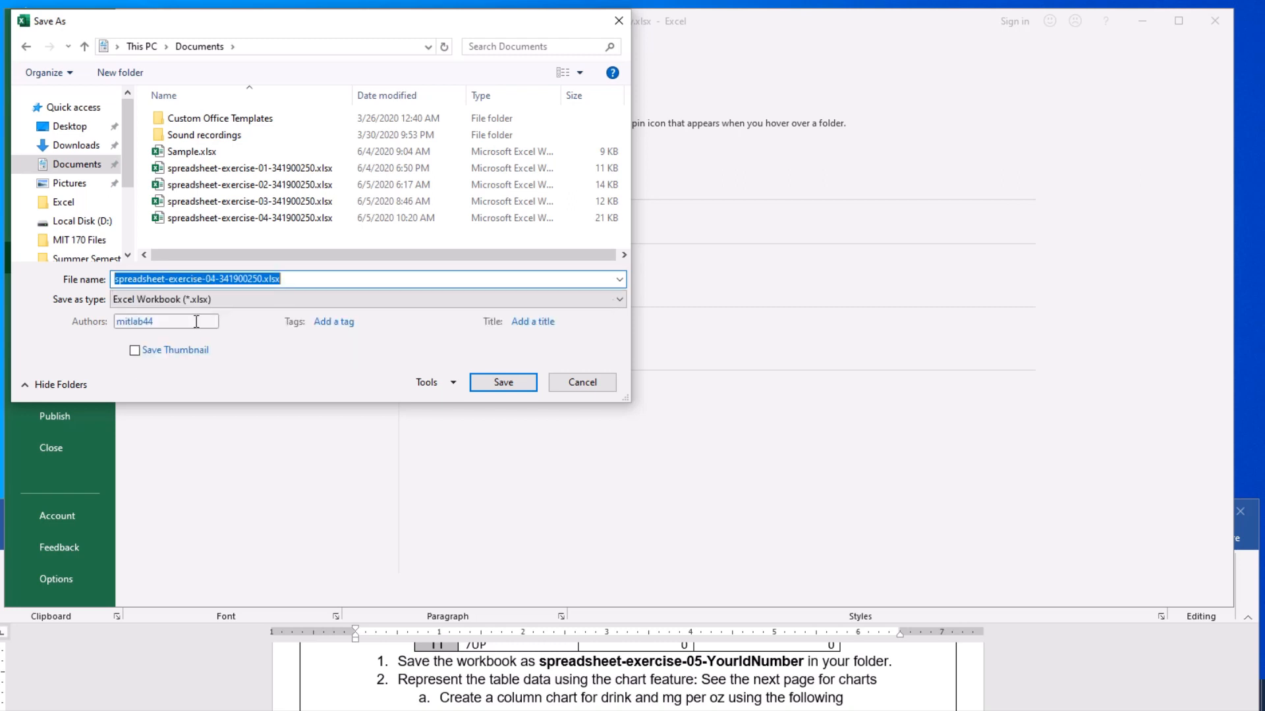
{"action": "left_click", "coordinate": [210, 279]}
{"action": "key", "text": "Delete"}
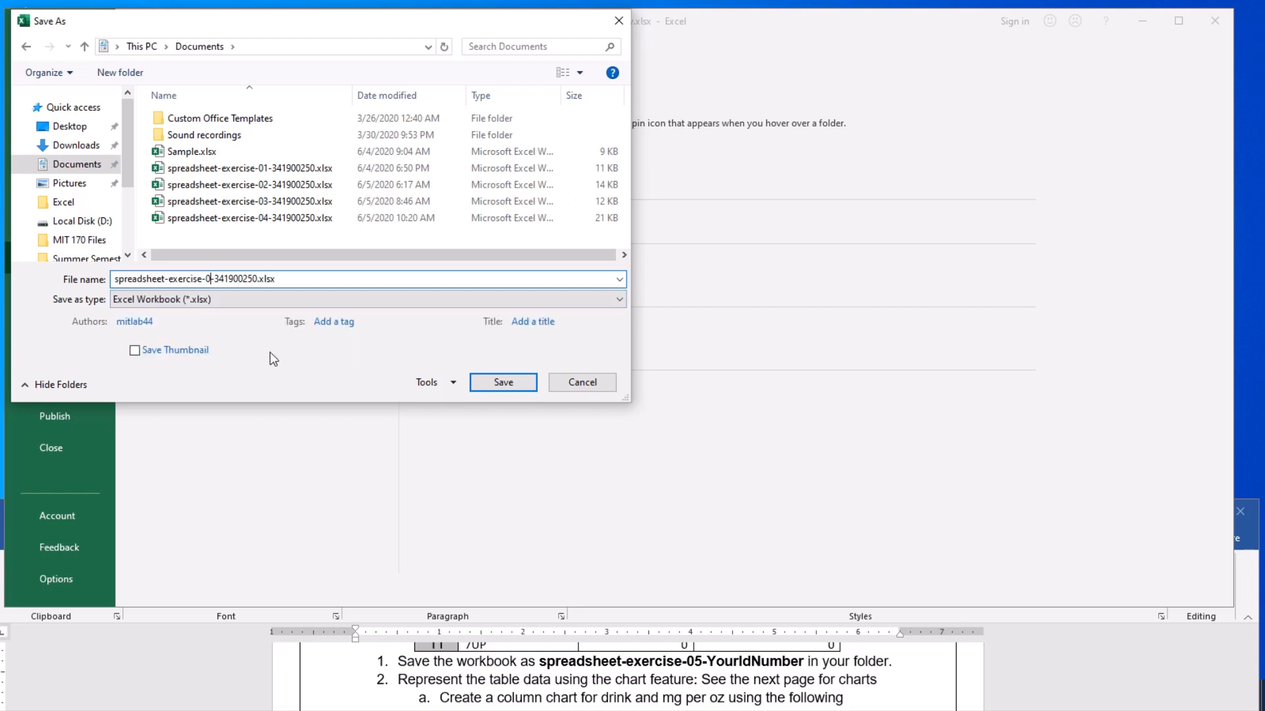
{"action": "type", "text": "5"}
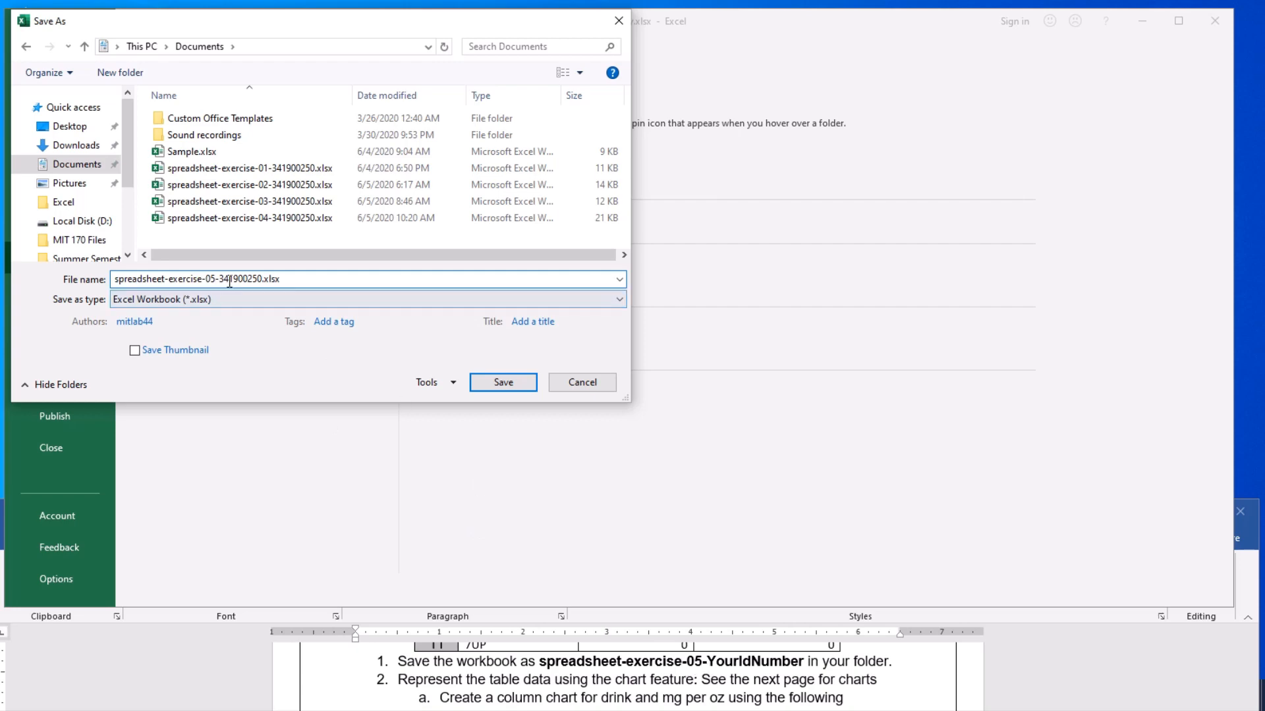
{"action": "left_click", "coordinate": [503, 382]}
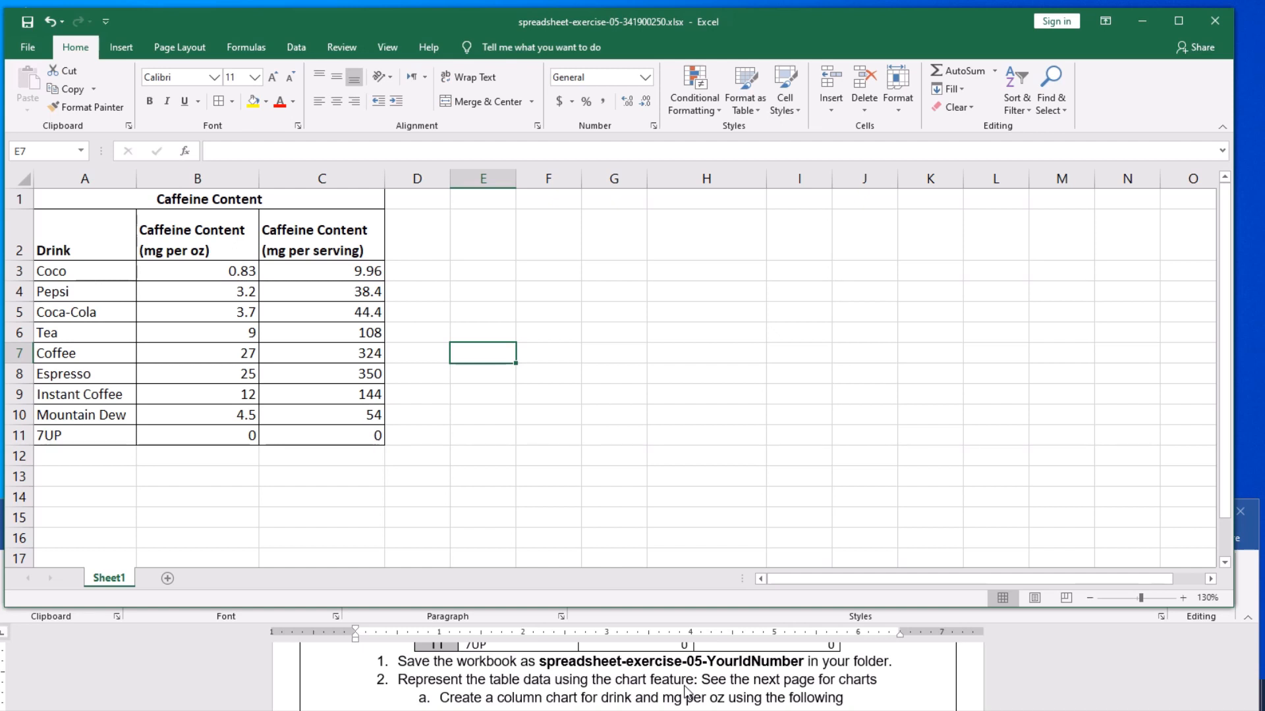
- Review the column chart instructions and examine the drink, mg per oz and mg per serving columns of the caffeine table
{"action": "scroll", "coordinate": [687, 693], "scroll_direction": "down", "scroll_amount": 1}
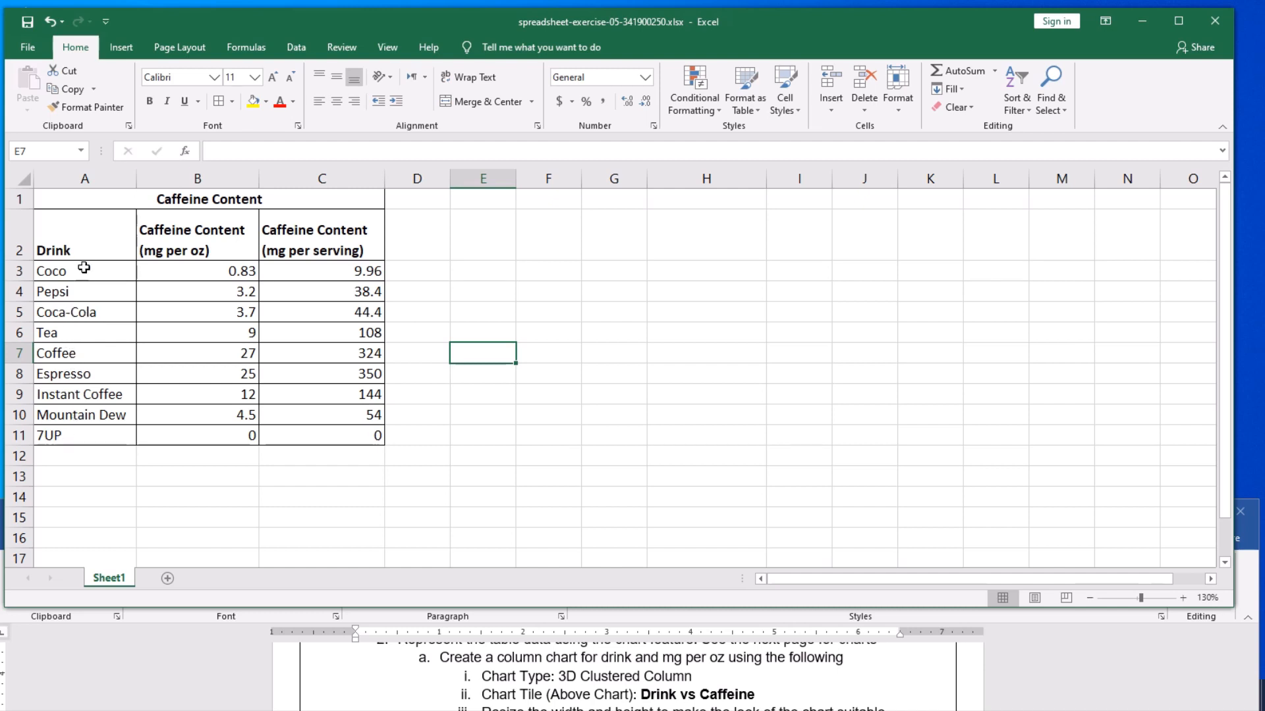
{"action": "left_click_drag", "start_coordinate": [78, 274], "coordinate": [78, 433]}
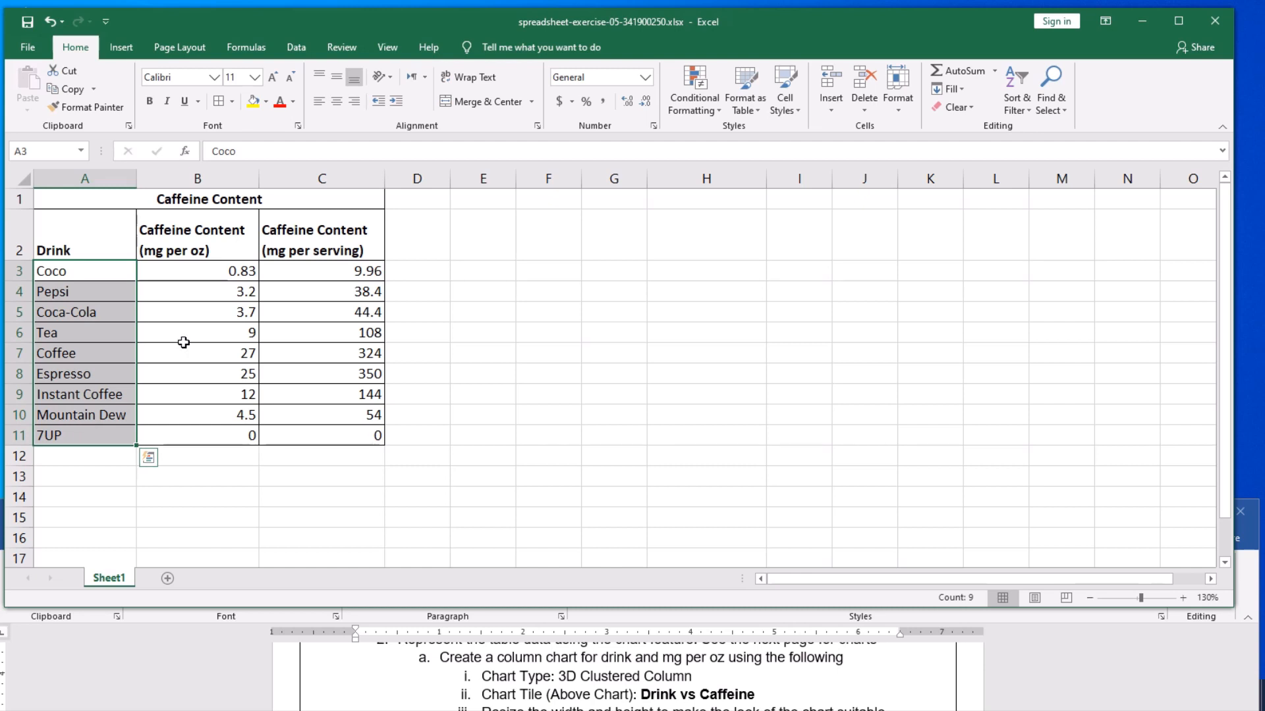
{"action": "left_click", "coordinate": [210, 308]}
{"action": "left_click_drag", "start_coordinate": [224, 271], "coordinate": [213, 430]}
{"action": "left_click", "coordinate": [327, 330]}
{"action": "left_click_drag", "start_coordinate": [327, 272], "coordinate": [329, 368]}
{"action": "left_click", "coordinate": [326, 413]}
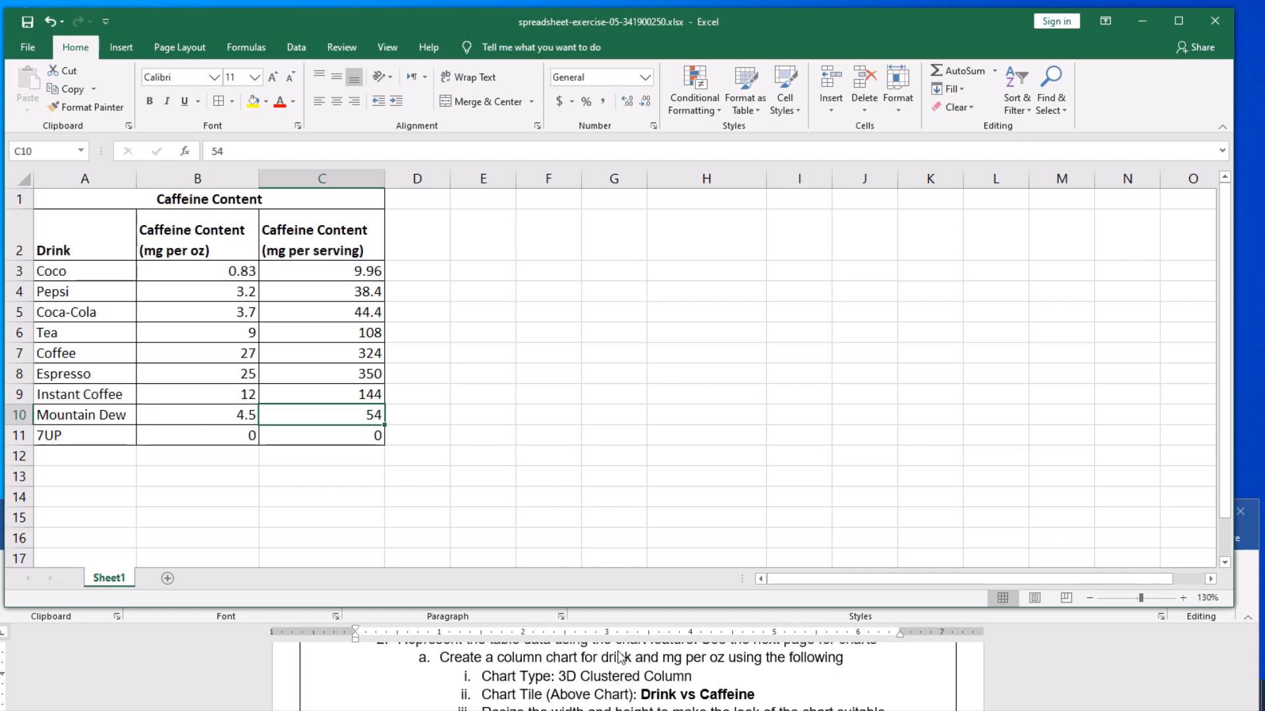
{"action": "left_click", "coordinate": [510, 331]}
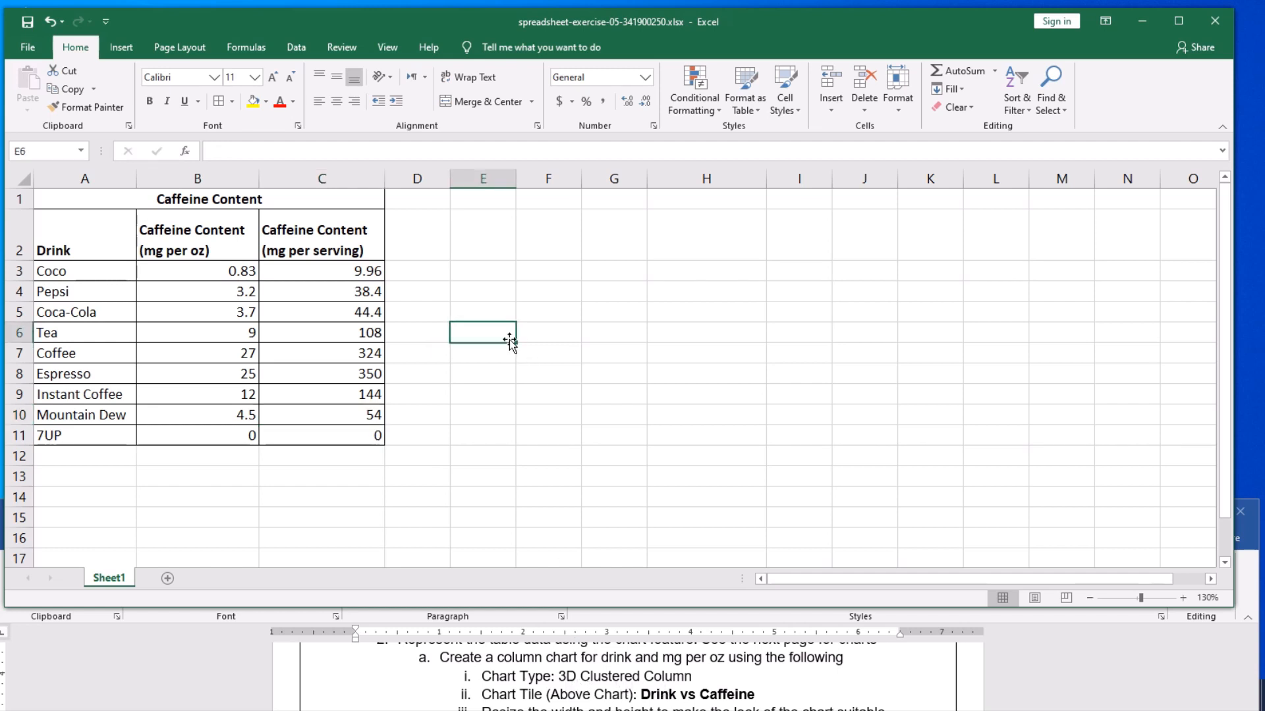
{"action": "left_click", "coordinate": [575, 309]}
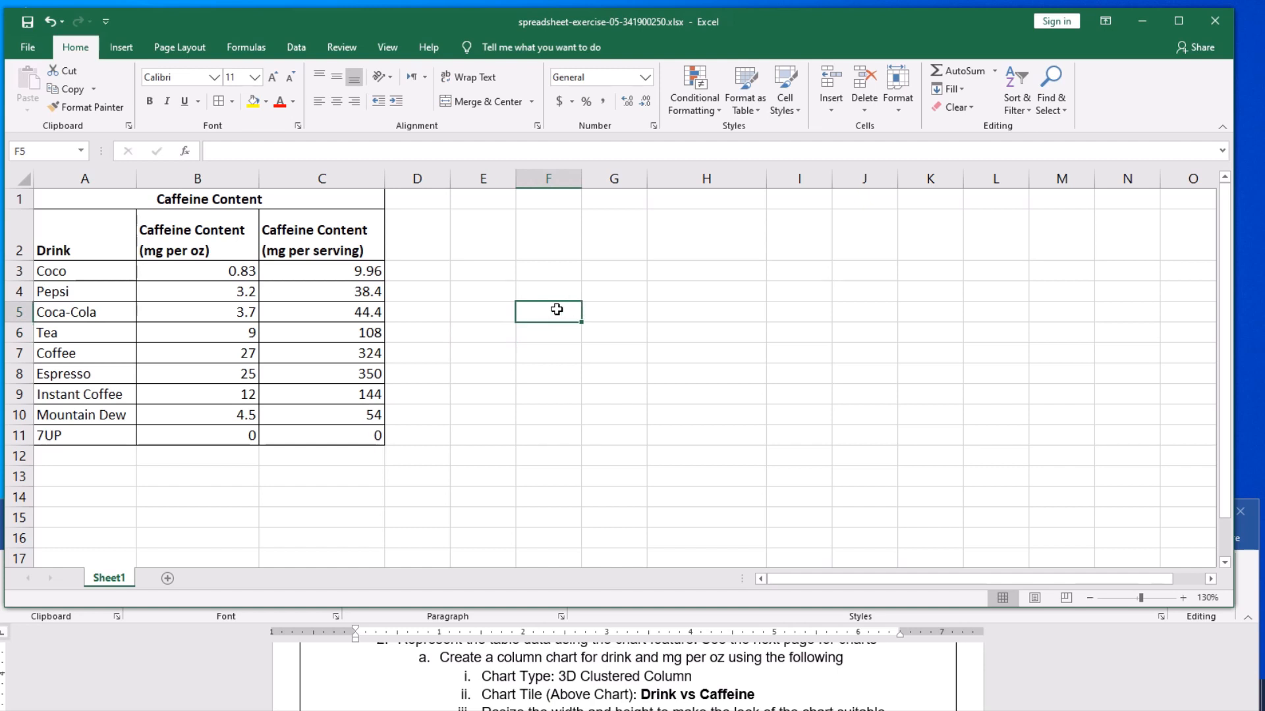
{"action": "left_click", "coordinate": [520, 370]}
{"action": "left_click", "coordinate": [528, 298]}
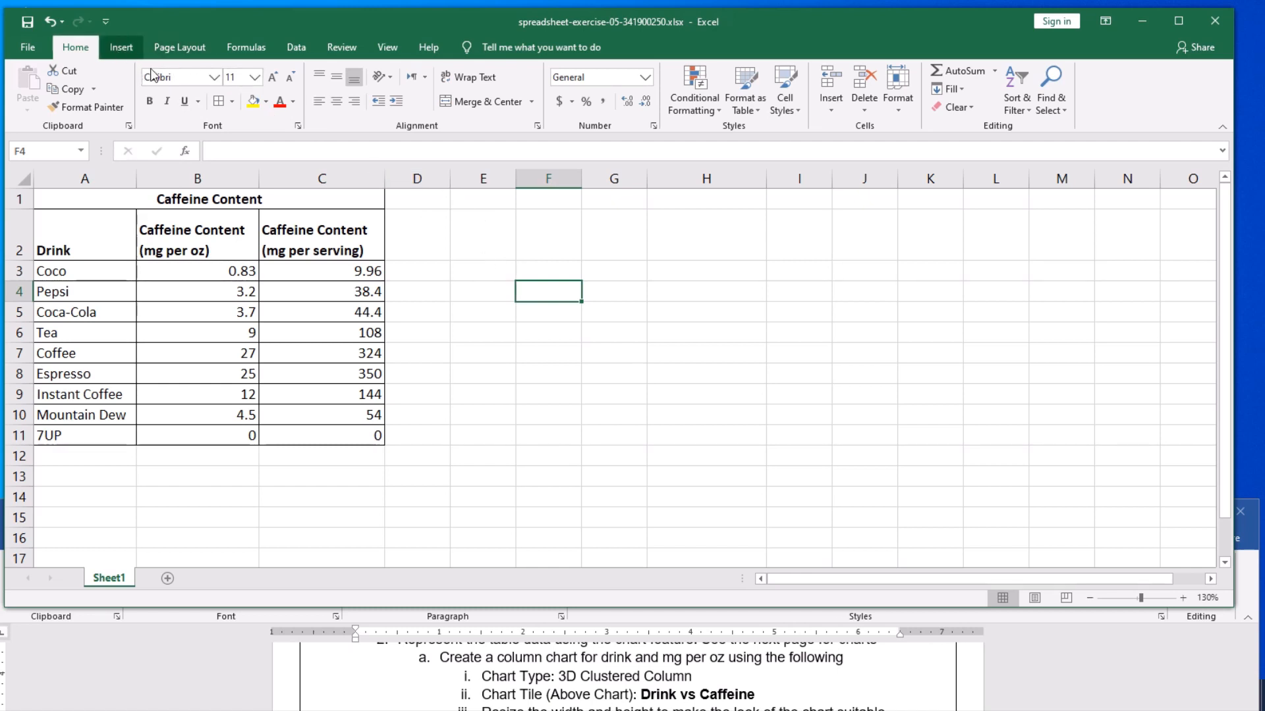
{"action": "left_click", "coordinate": [492, 326]}
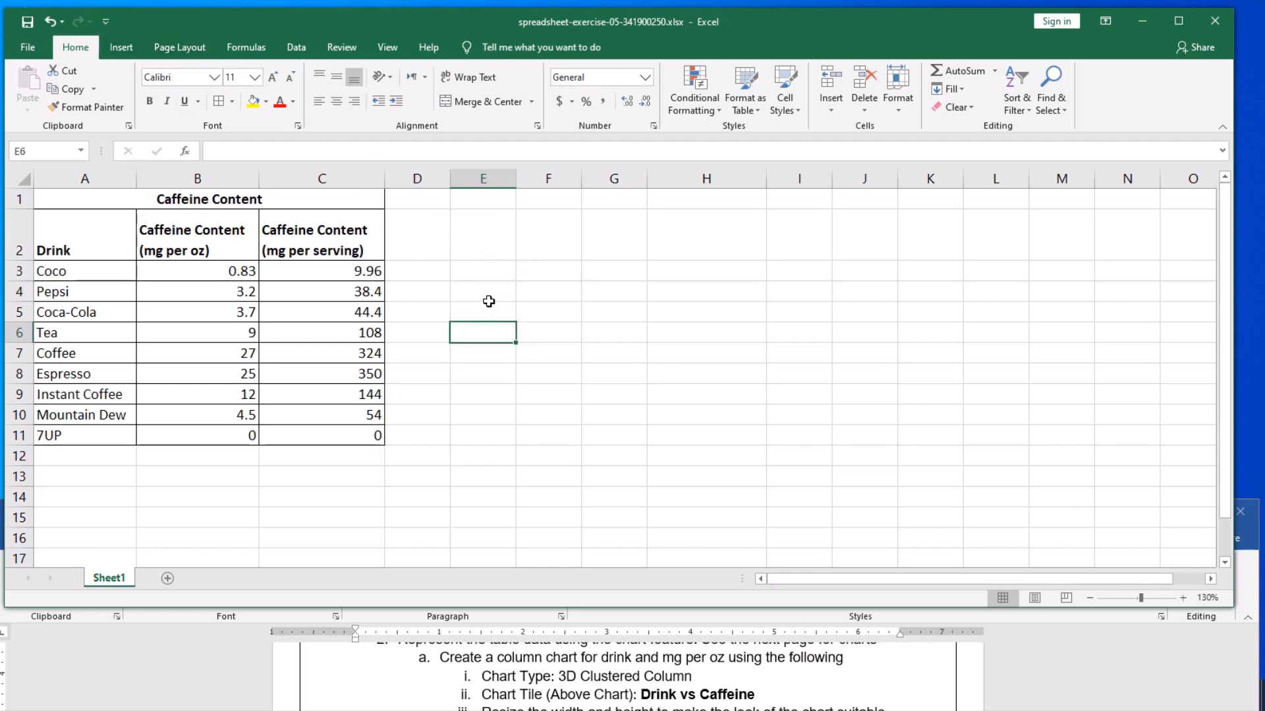
- Insert a blank 3-D Clustered Column chart from empty cell E4 and move it clear of the caffeine table
{"action": "left_click", "coordinate": [491, 298]}
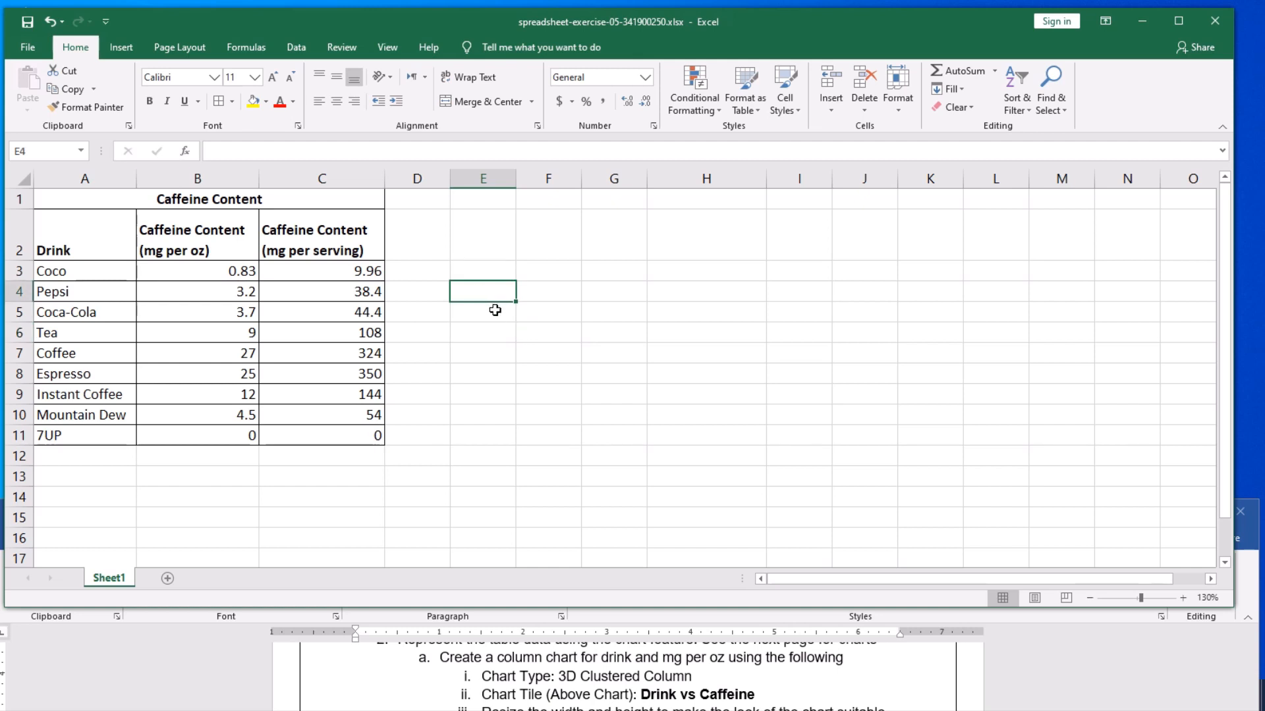
{"action": "left_click", "coordinate": [118, 49]}
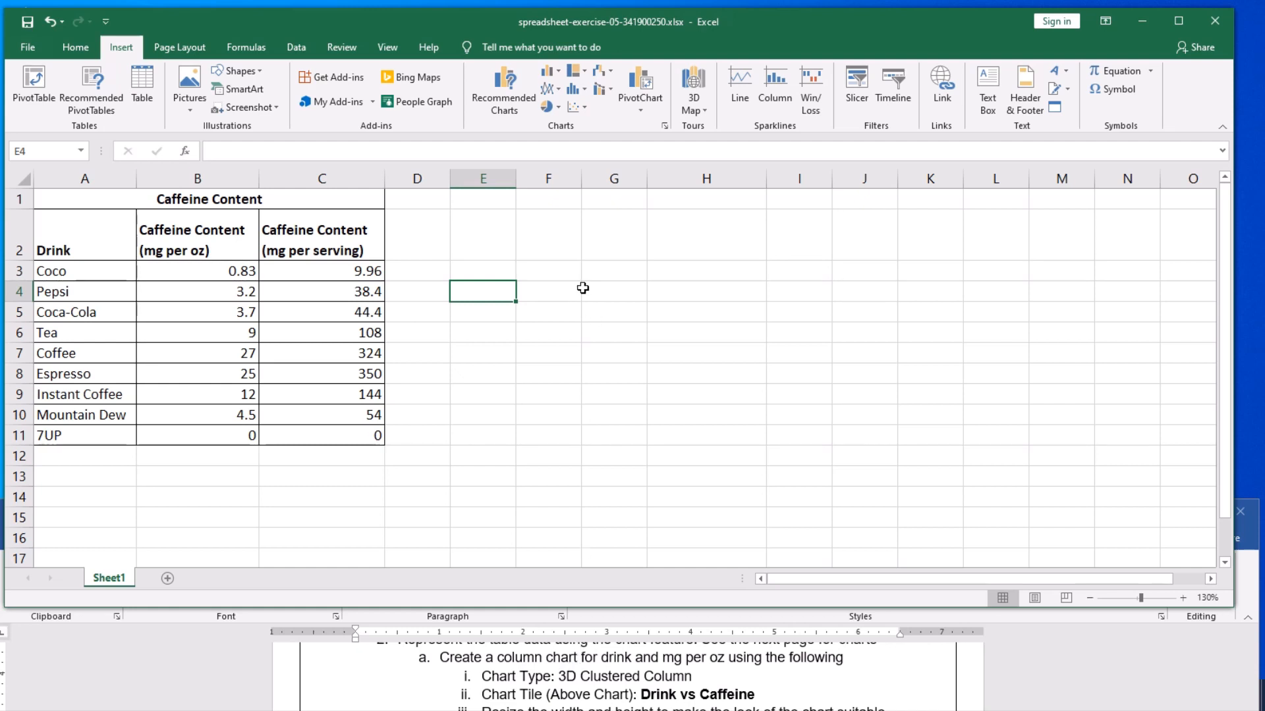
{"action": "left_click", "coordinate": [557, 74]}
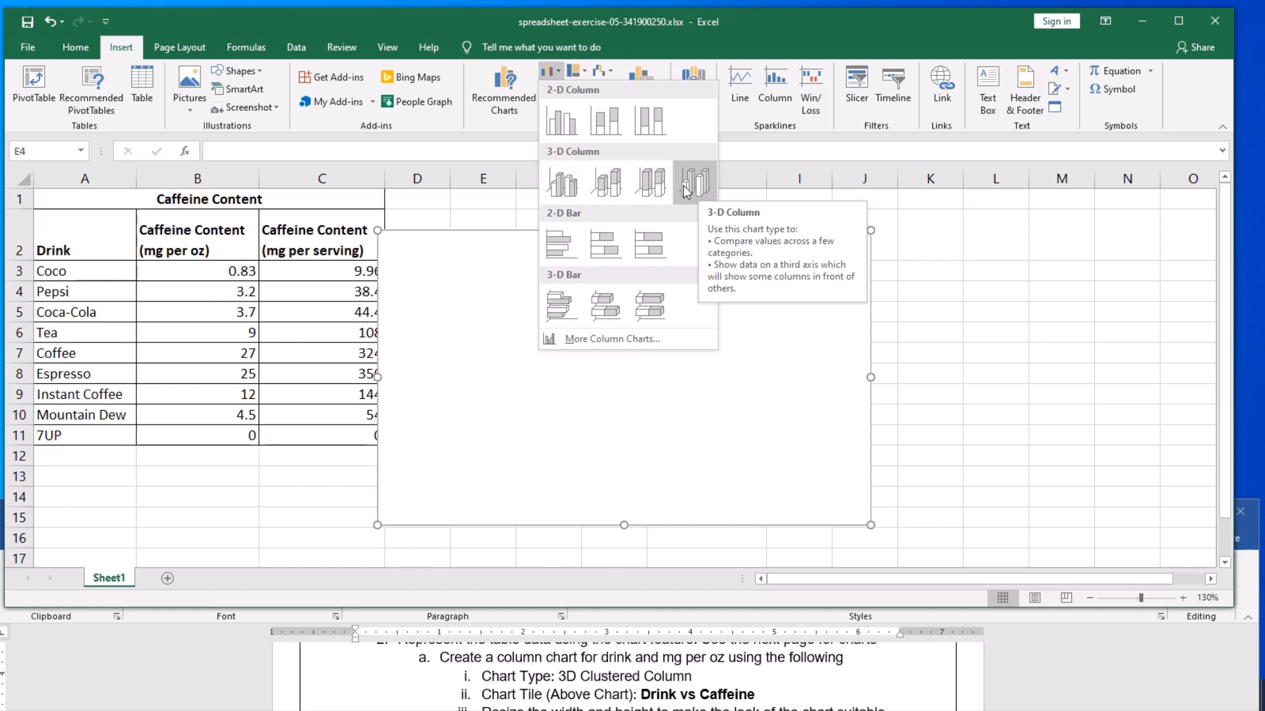
{"action": "left_click", "coordinate": [563, 187]}
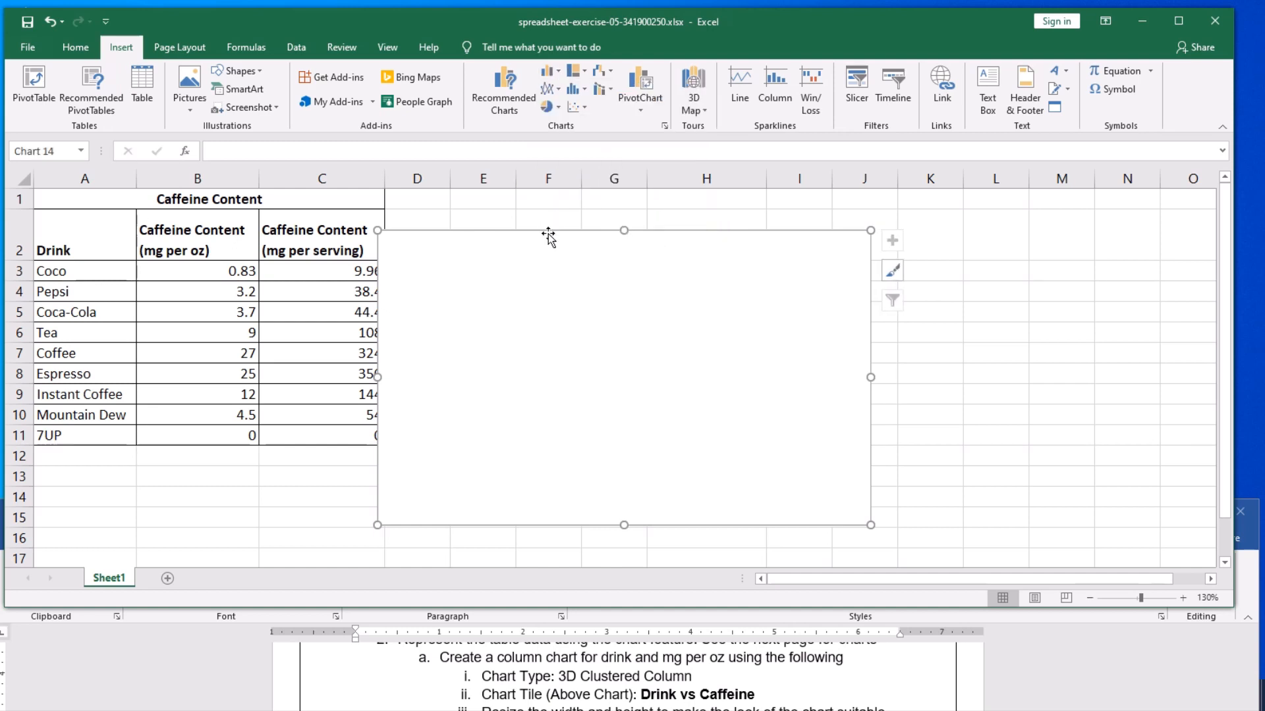
{"action": "left_click_drag", "start_coordinate": [548, 235], "coordinate": [647, 220]}
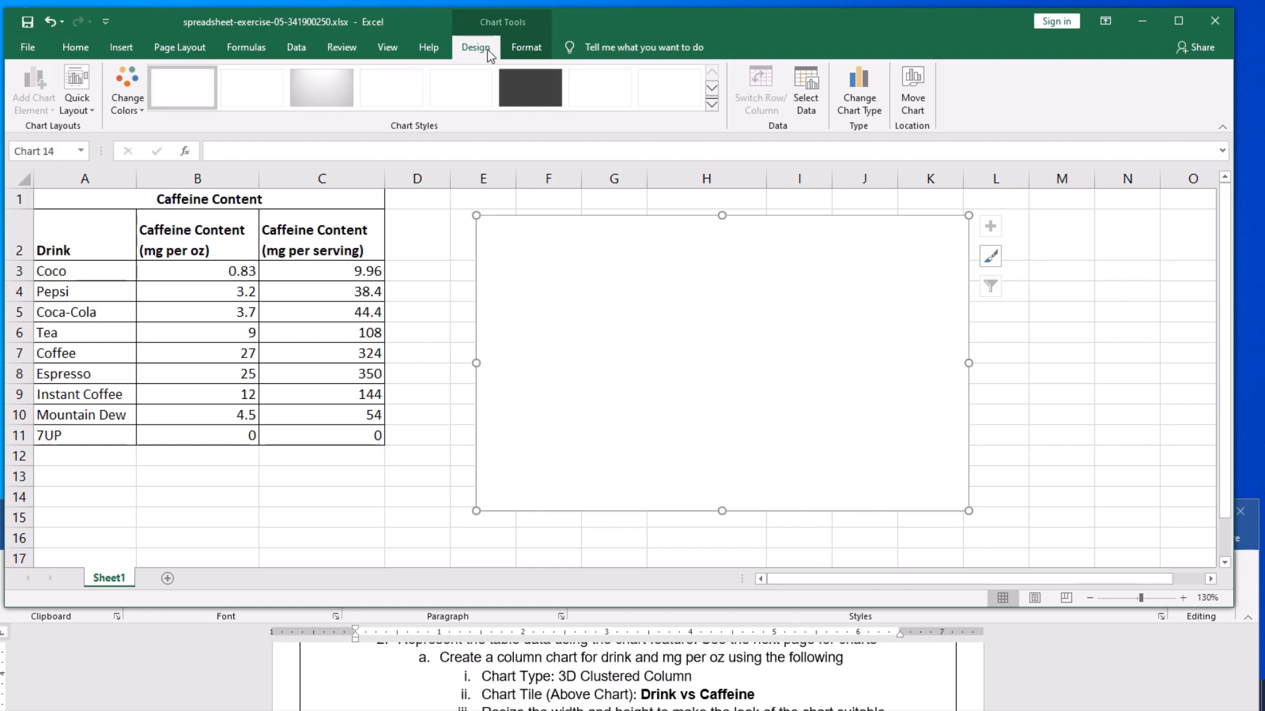
{"action": "left_click", "coordinate": [525, 48]}
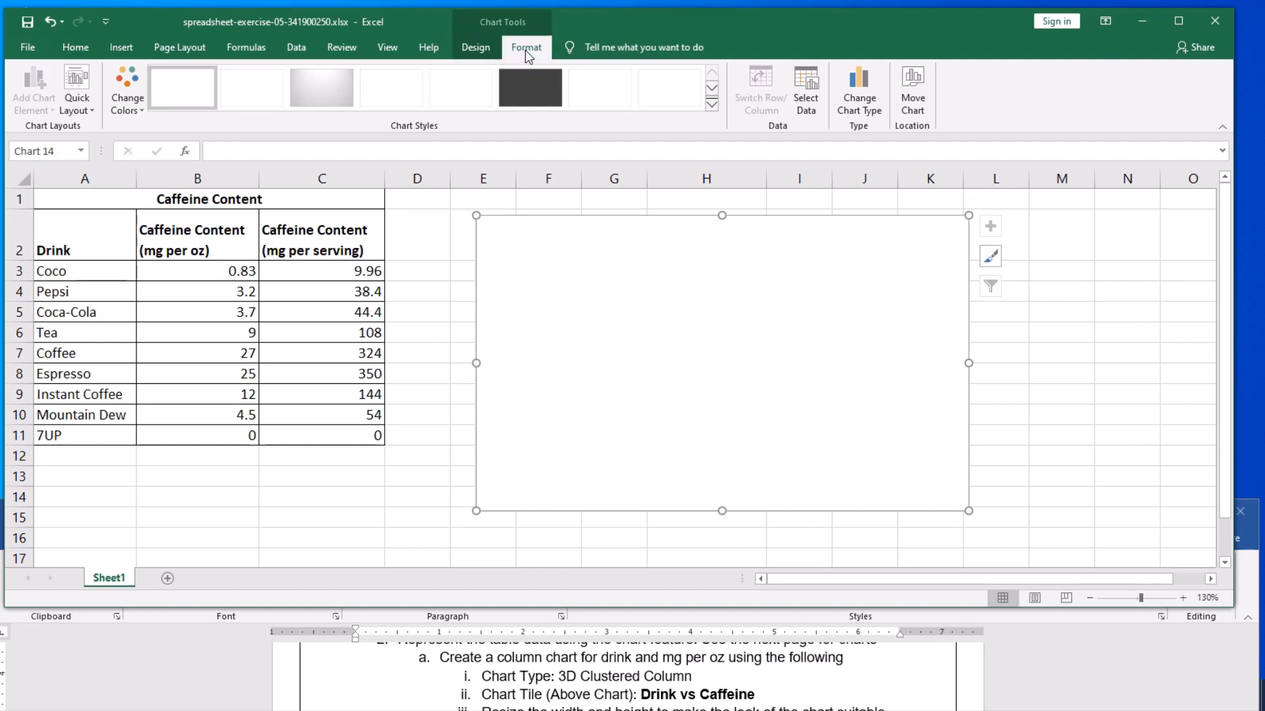
{"action": "left_click", "coordinate": [486, 51]}
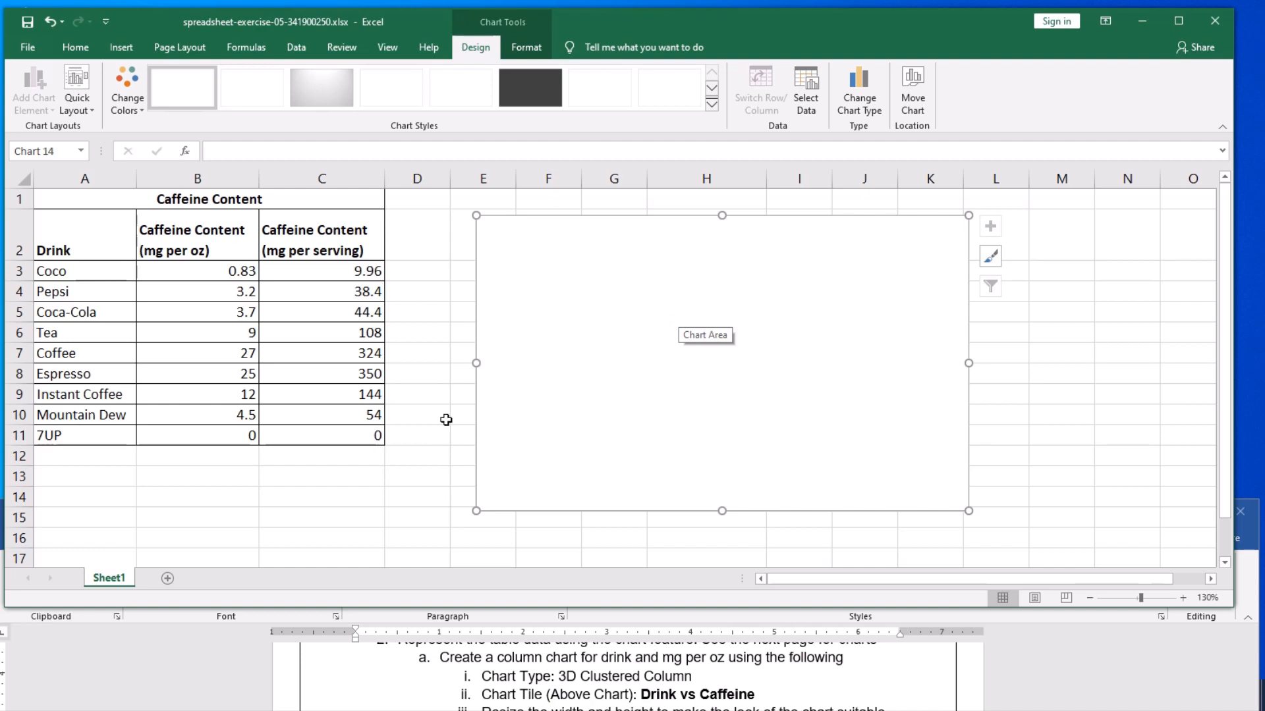
{"action": "left_click", "coordinate": [240, 484]}
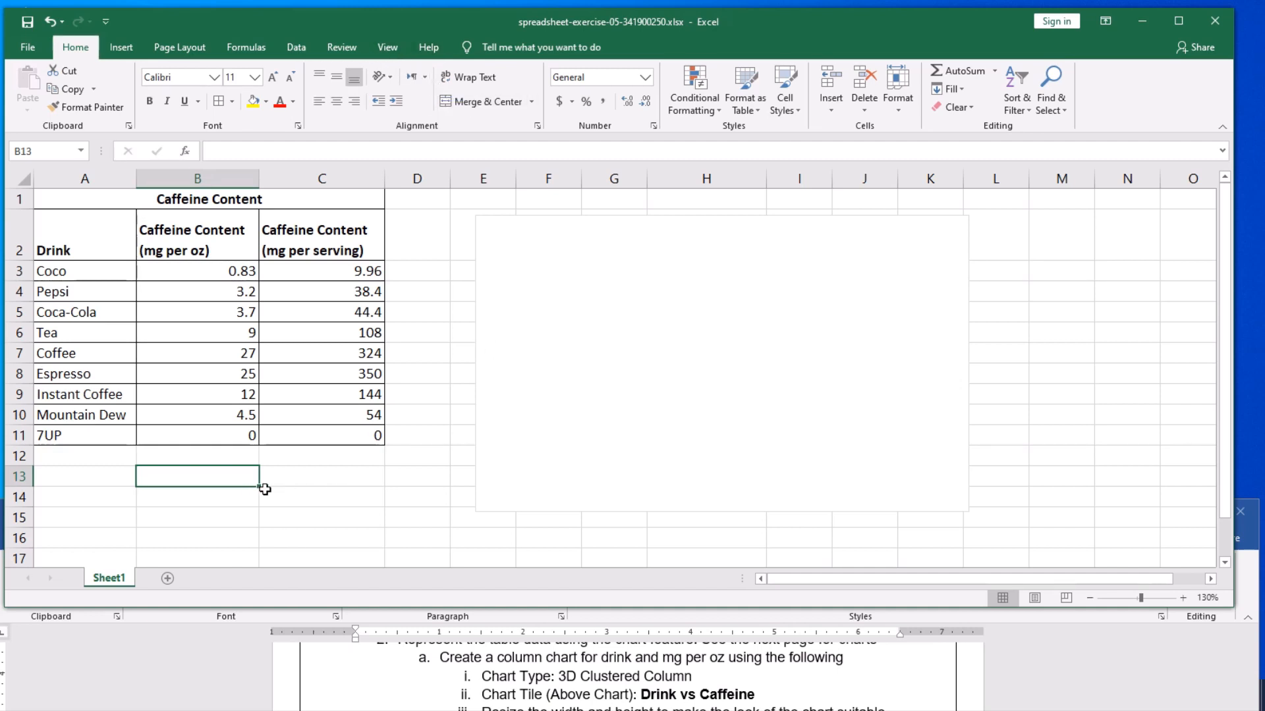
{"action": "left_click", "coordinate": [534, 275]}
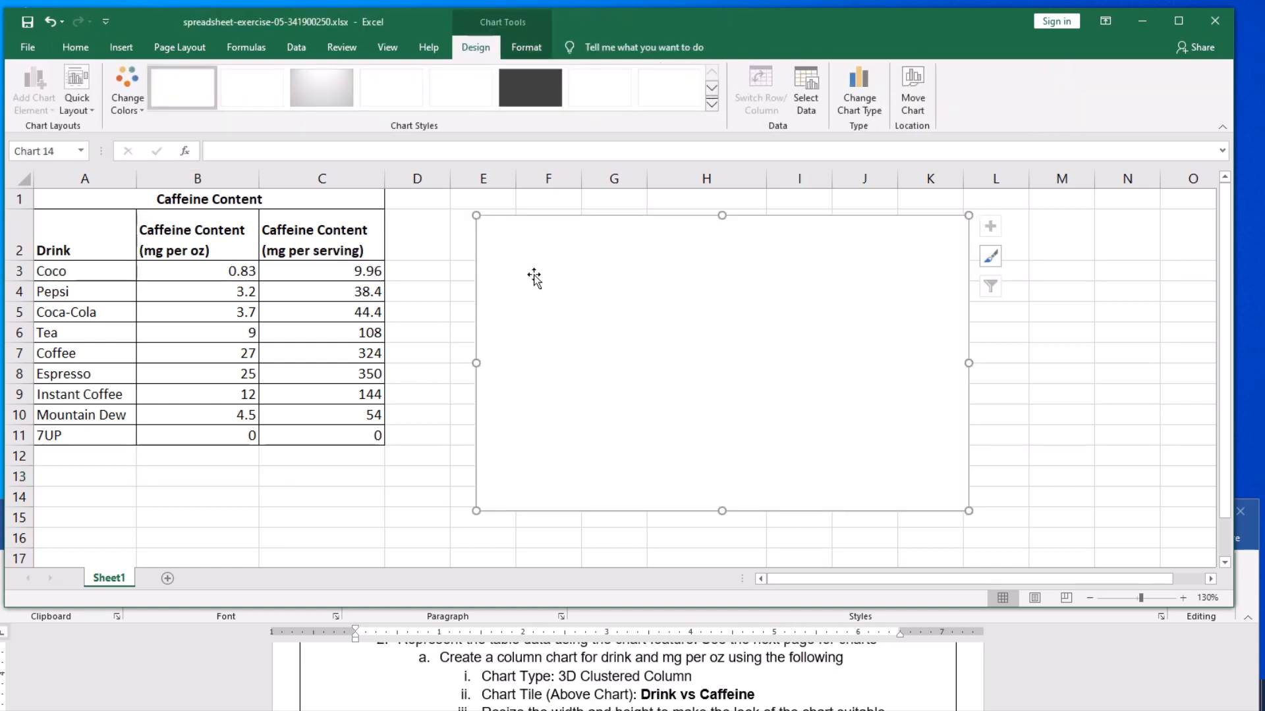
{"action": "left_click", "coordinate": [523, 46]}
{"action": "left_click", "coordinate": [482, 49]}
{"action": "left_click", "coordinate": [518, 47]}
{"action": "left_click", "coordinate": [481, 48]}
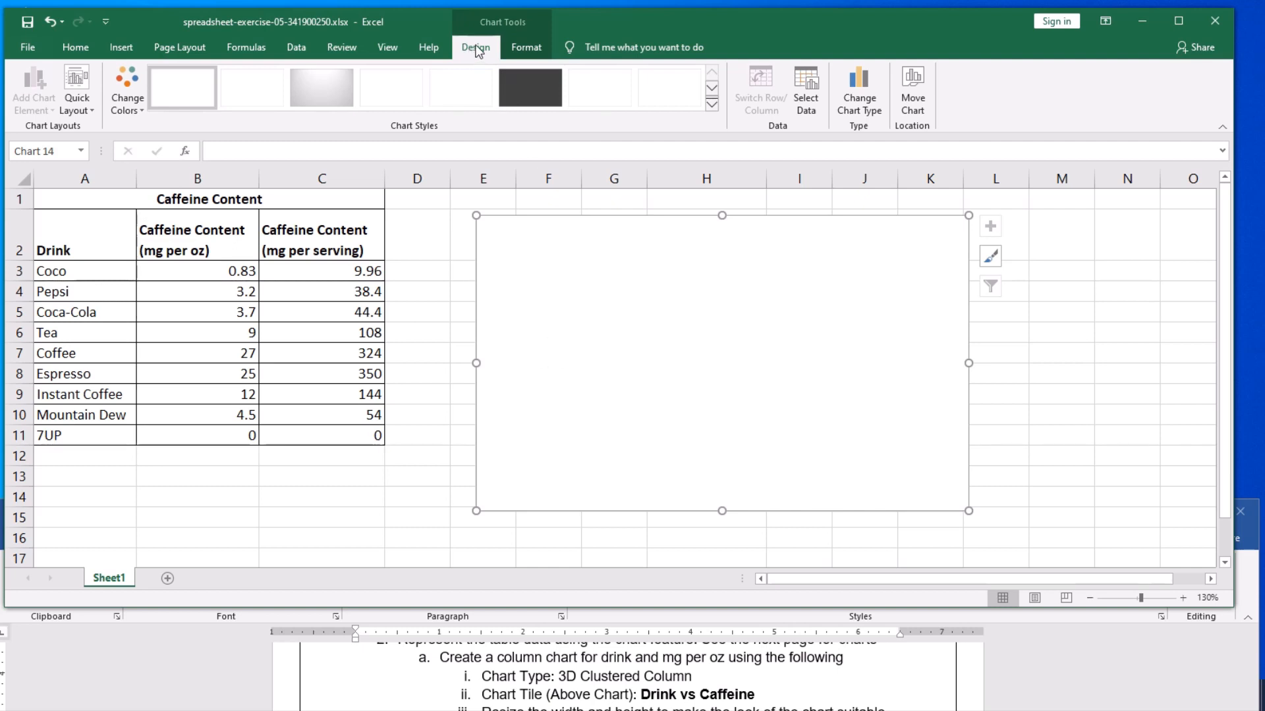
- Set the blank chart's data range to the mg per oz values in B3:B11 of Sheet1
{"action": "left_click", "coordinate": [816, 105]}
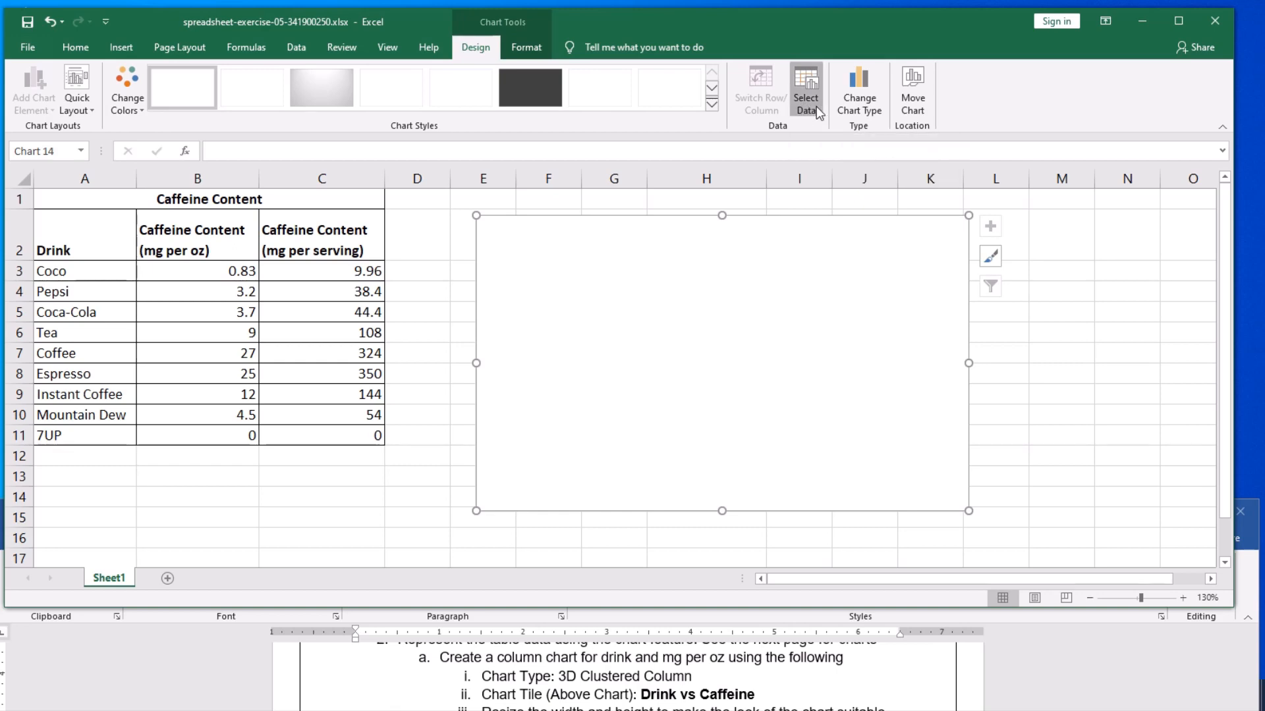
{"action": "left_click_drag", "start_coordinate": [920, 224], "coordinate": [904, 214]}
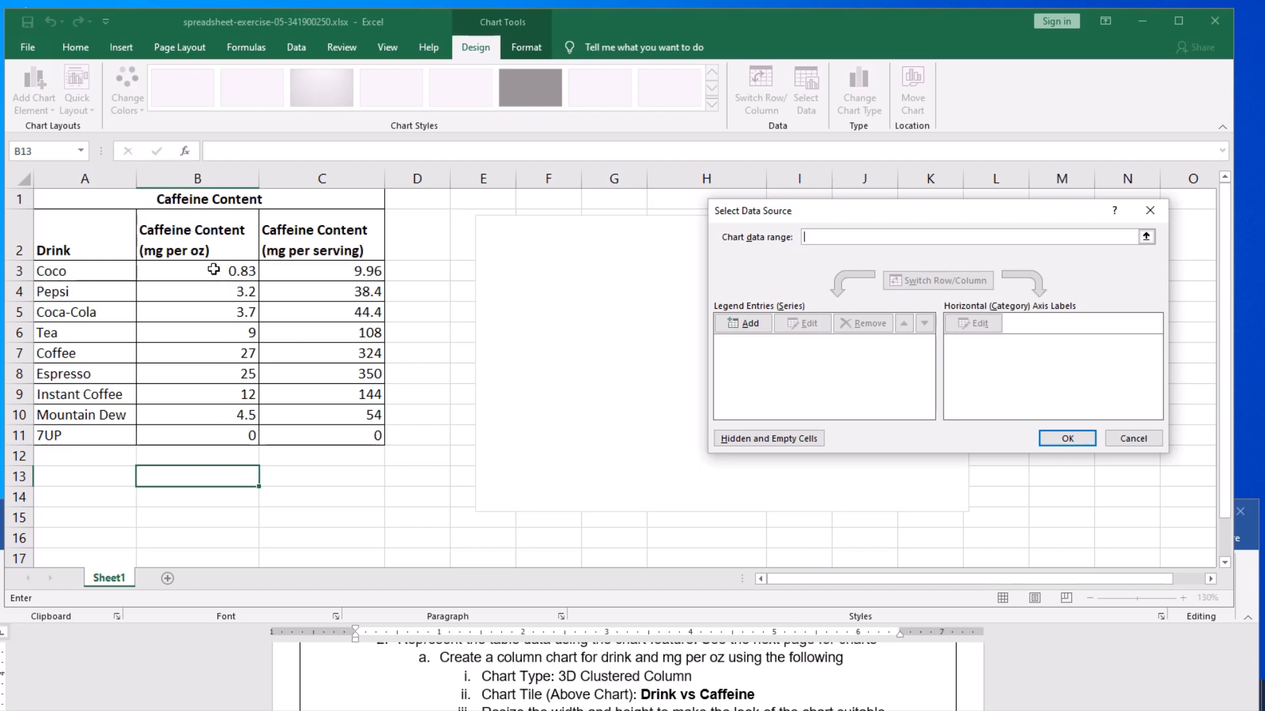
{"action": "left_click_drag", "start_coordinate": [213, 270], "coordinate": [211, 424]}
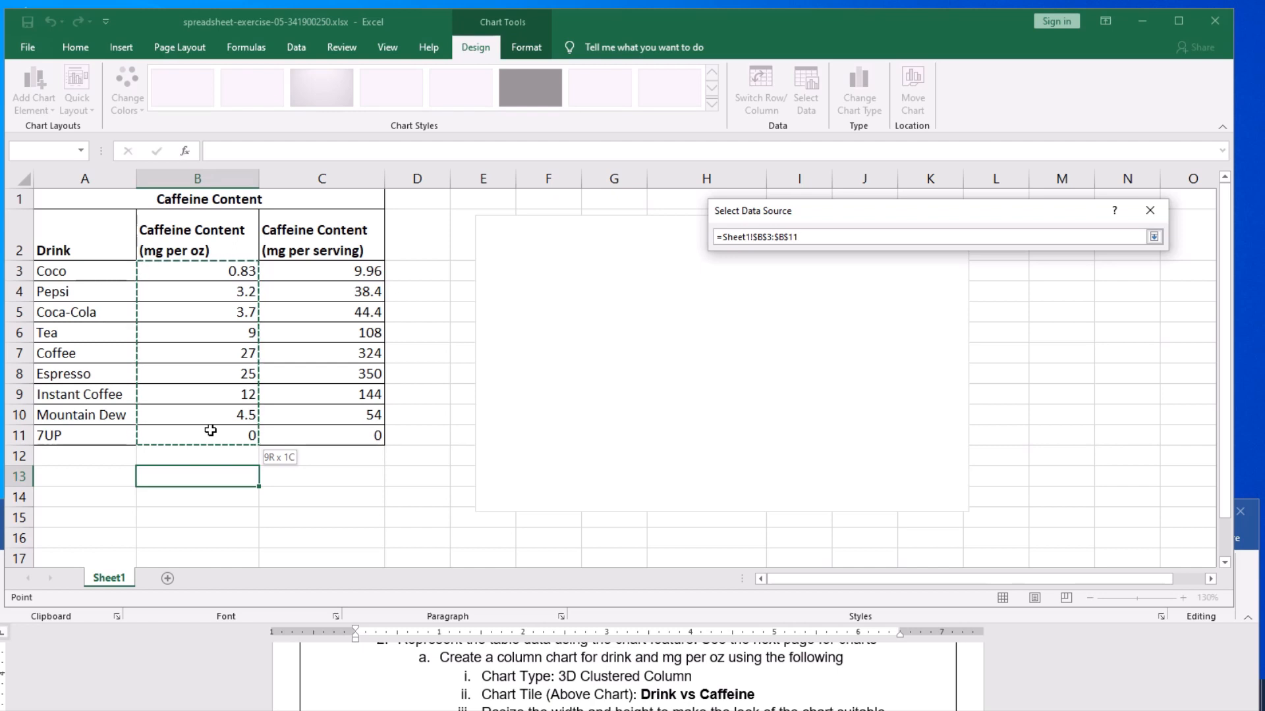
{"action": "left_click_drag", "start_coordinate": [210, 430], "coordinate": [211, 430]}
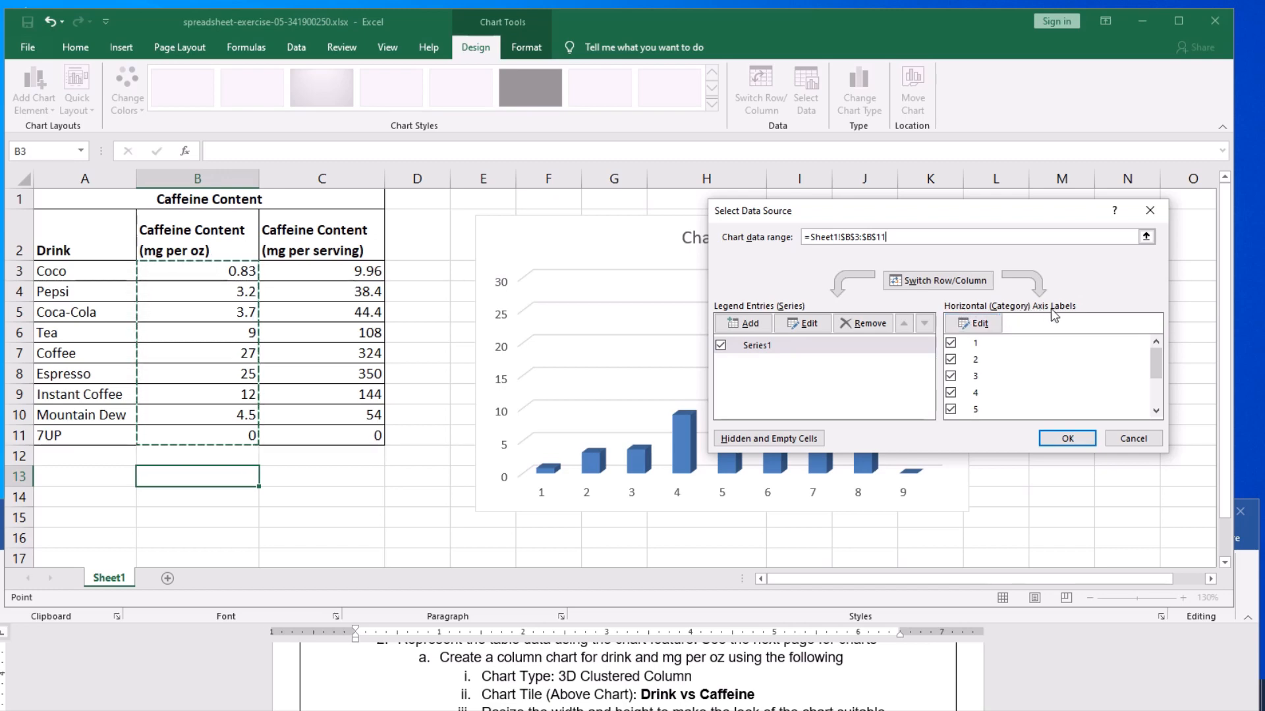
- Set the chart's horizontal axis labels to the drink names in A3:A11 and accept the data source
{"action": "left_click", "coordinate": [978, 324]}
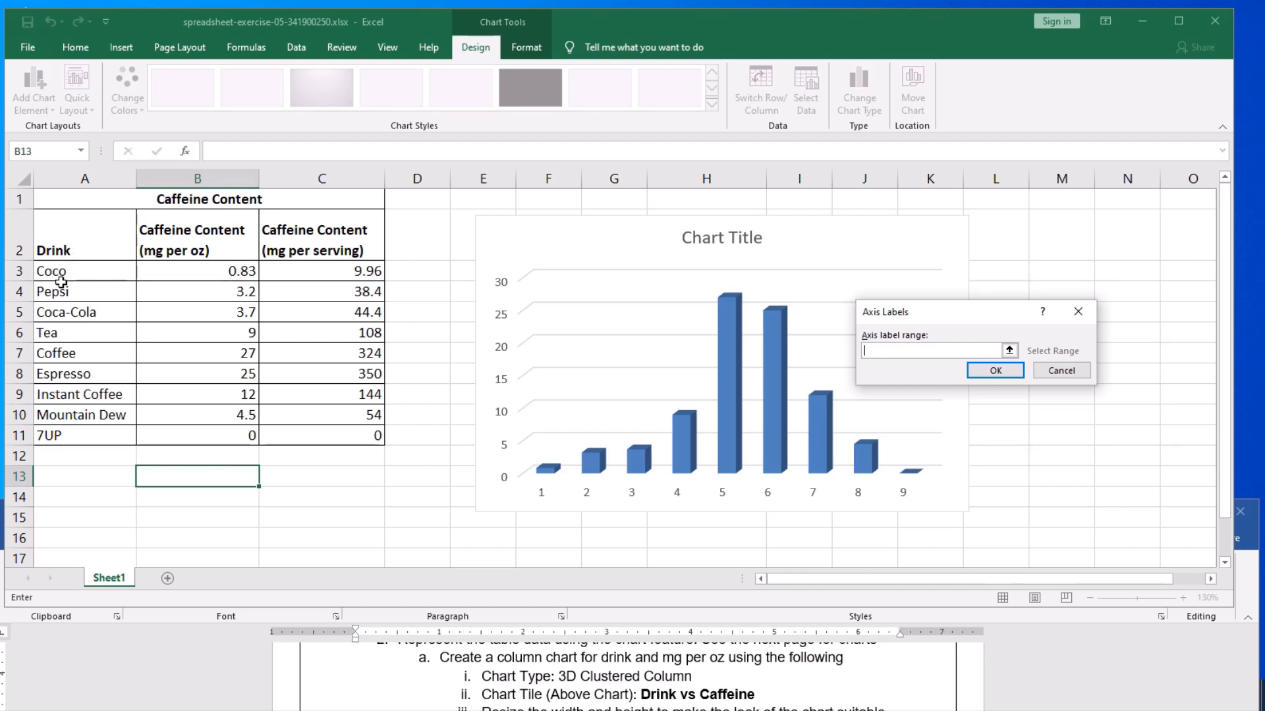
{"action": "left_click_drag", "start_coordinate": [58, 271], "coordinate": [68, 434]}
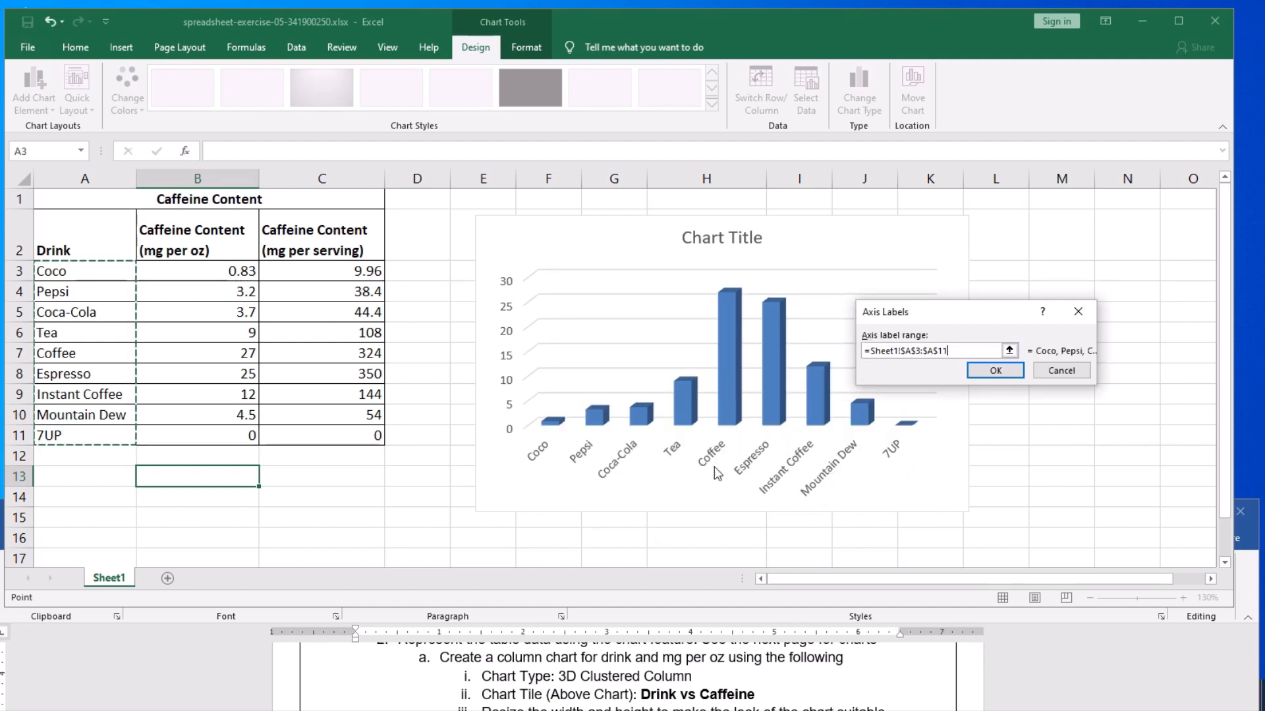
{"action": "left_click", "coordinate": [992, 371]}
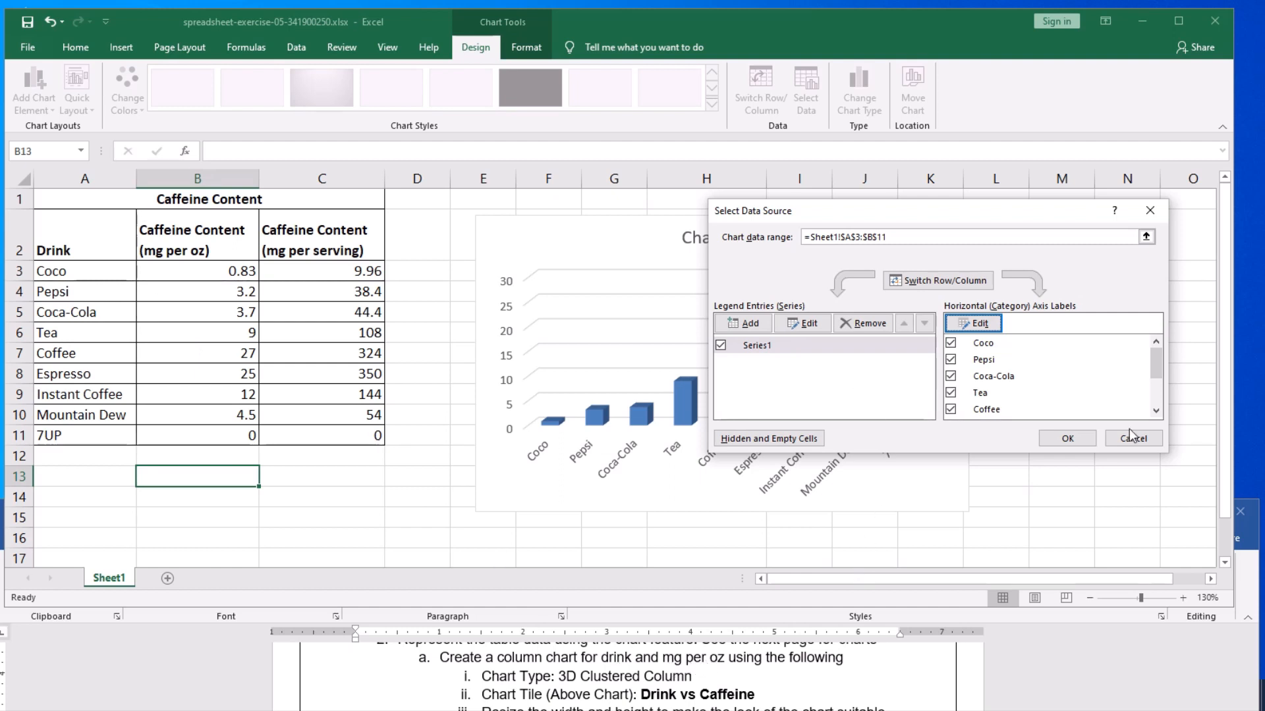
{"action": "left_click", "coordinate": [1074, 443]}
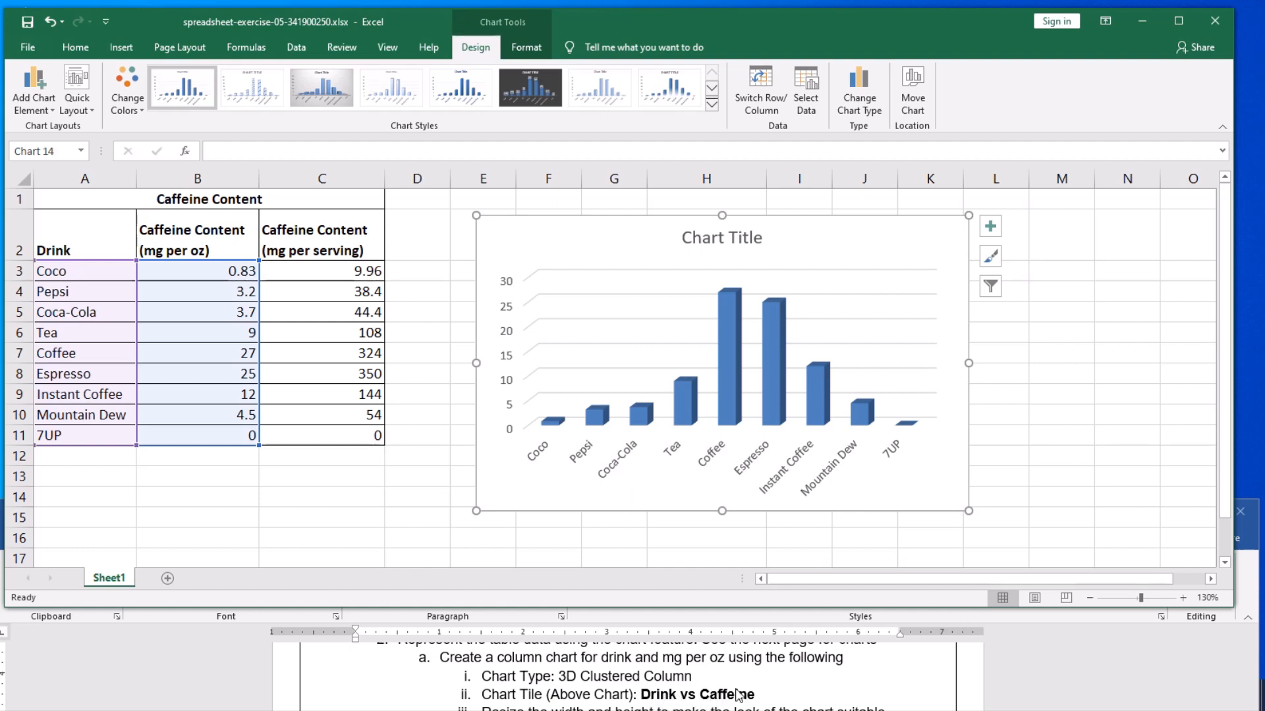
- Replace the placeholder chart title with Drink vs Caffeine
{"action": "left_click", "coordinate": [715, 240]}
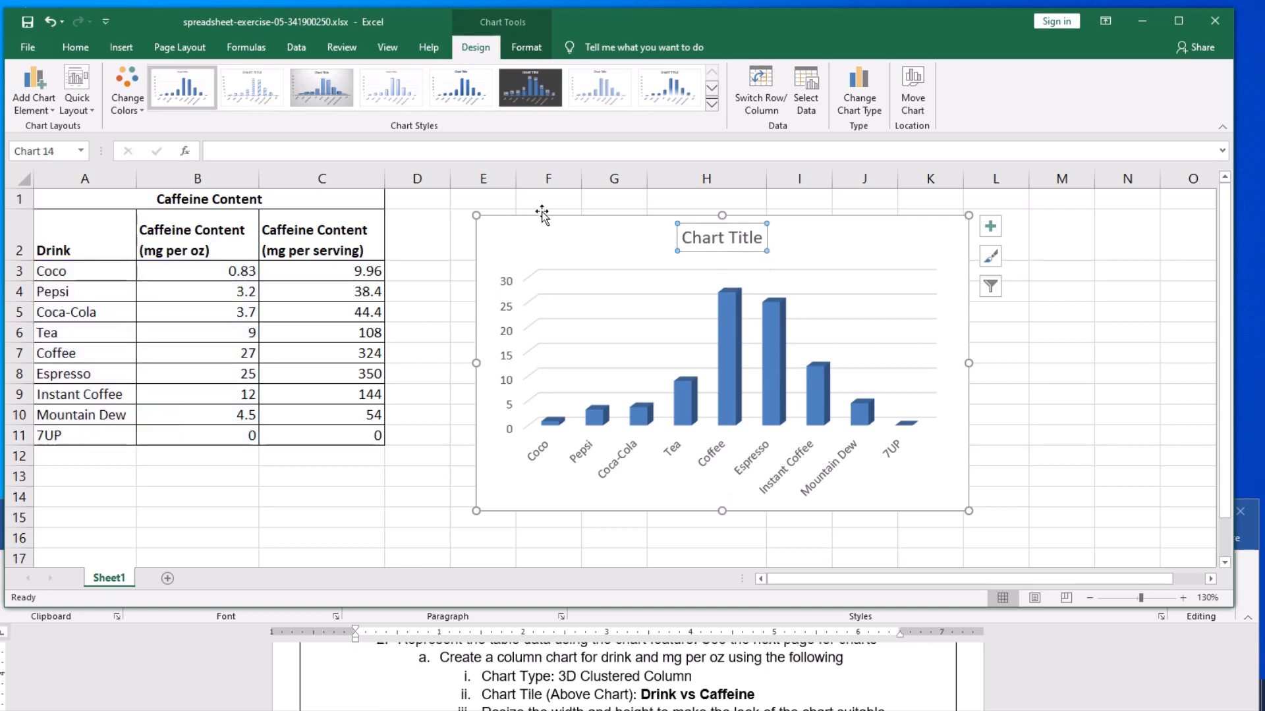
{"action": "left_click", "coordinate": [237, 151]}
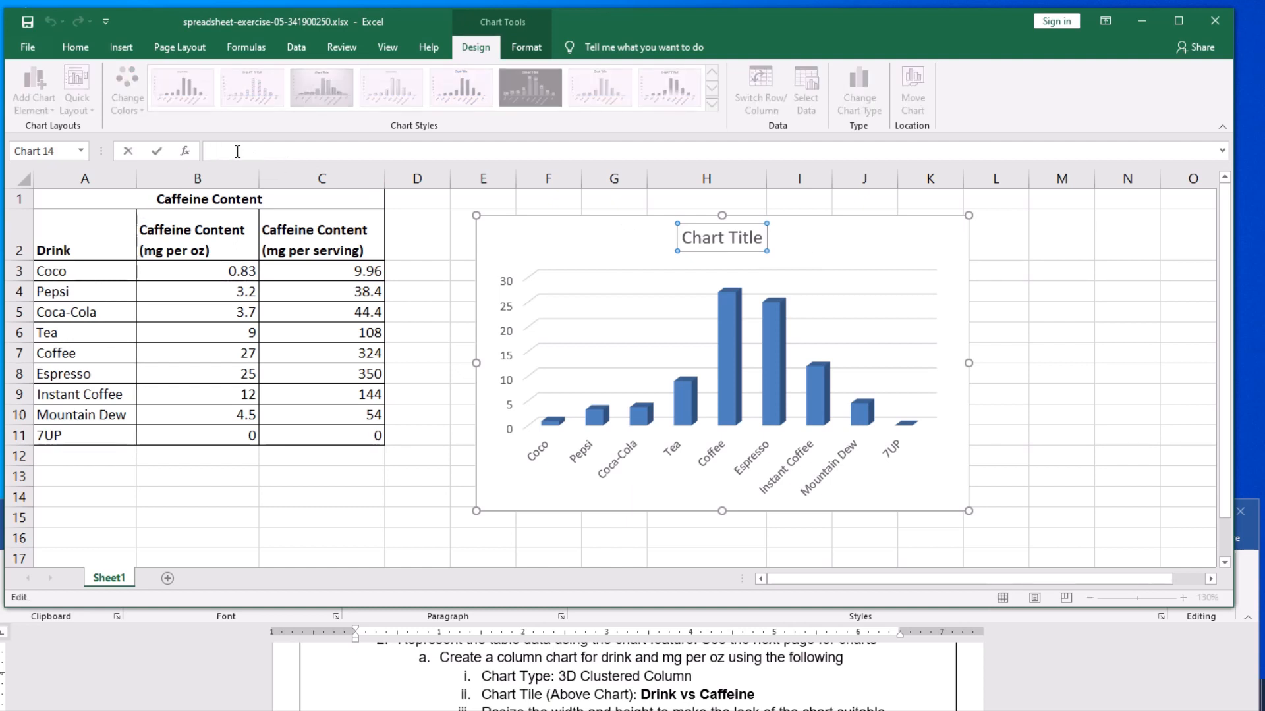
{"action": "type", "text": "Drink vs Caffeine"}
{"action": "key", "text": "Return"}
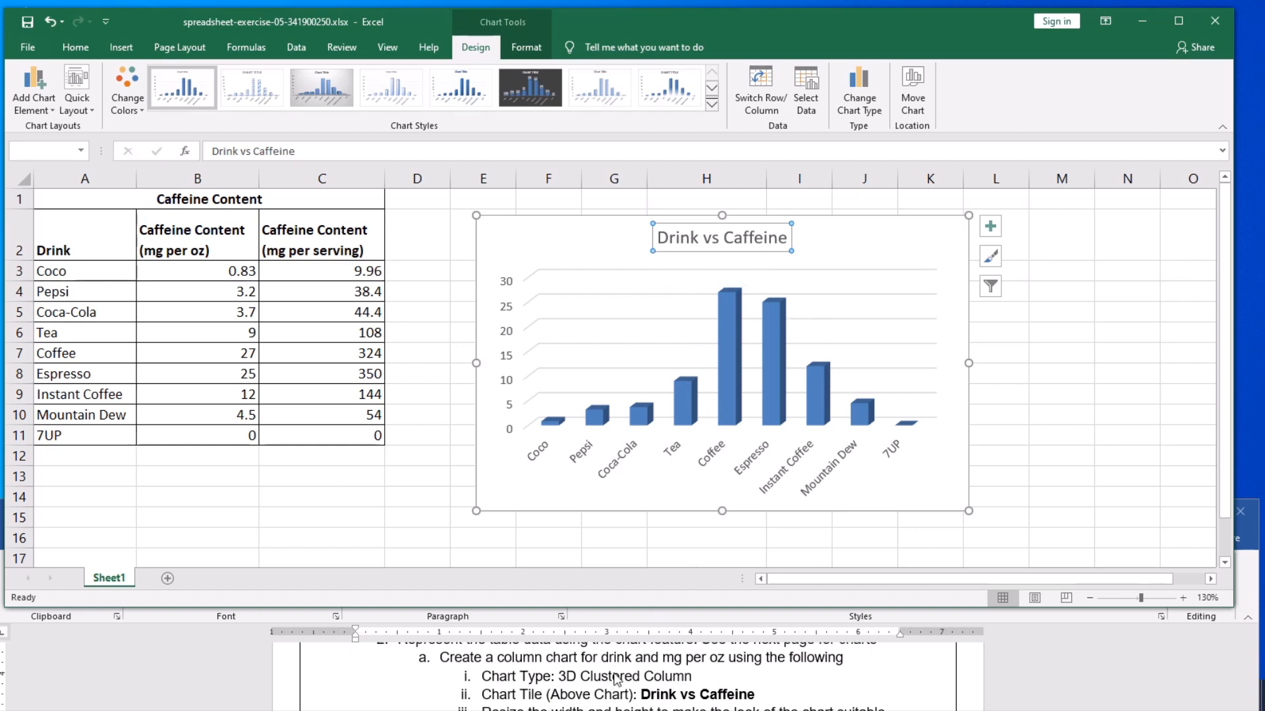
- Enlarge the column chart to about 3.31" high and 6.88" wide, then deselect it
{"action": "scroll", "coordinate": [616, 680], "scroll_direction": "down", "scroll_amount": 1}
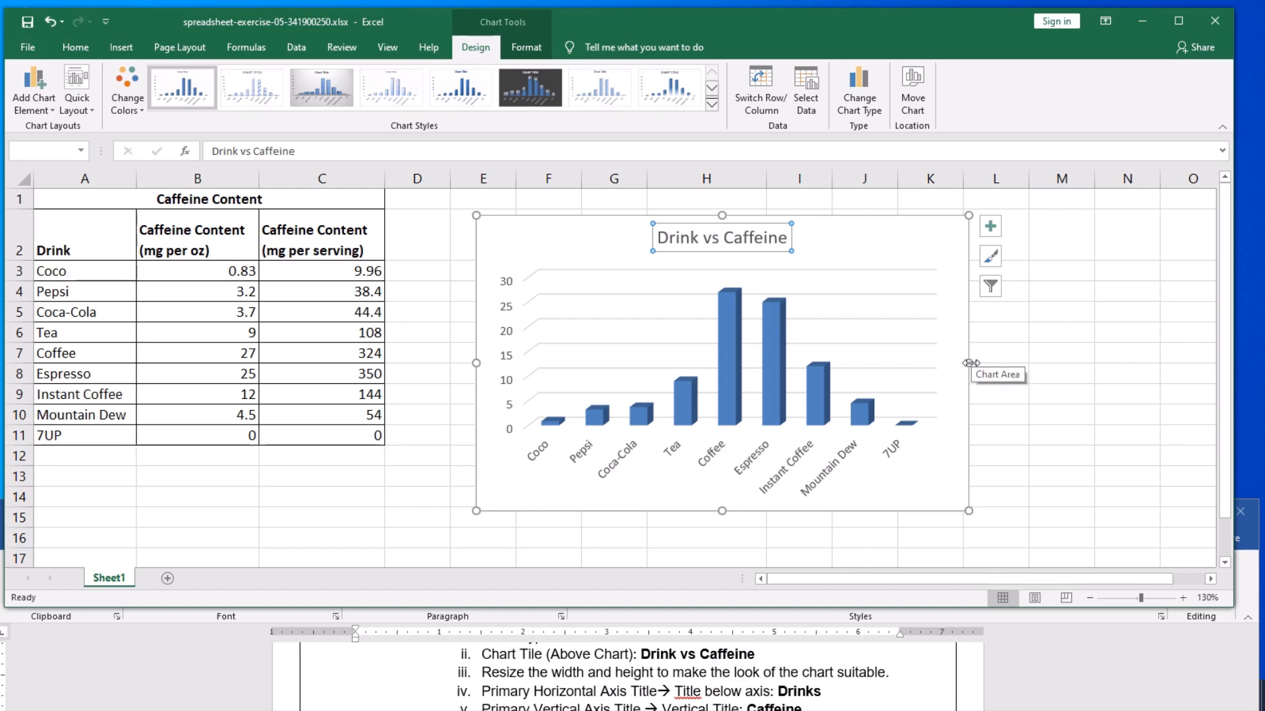
{"action": "left_click_drag", "start_coordinate": [971, 363], "coordinate": [1098, 376]}
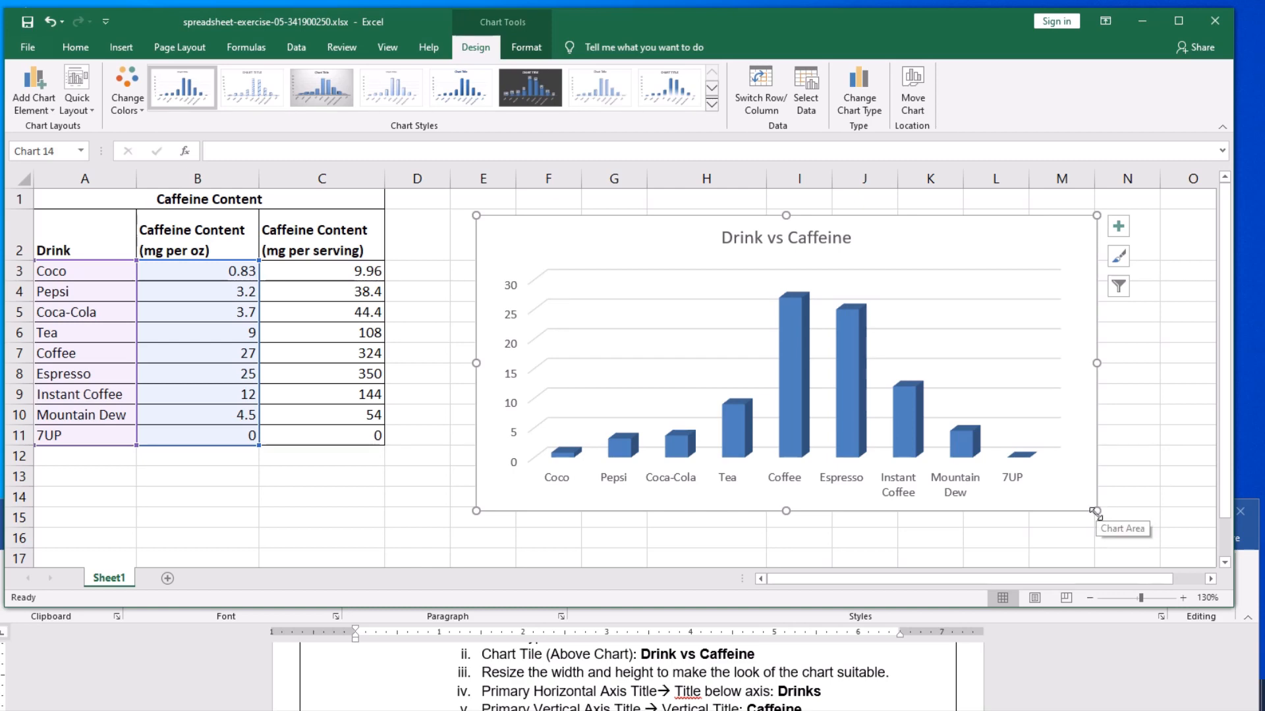
{"action": "left_click_drag", "start_coordinate": [1096, 513], "coordinate": [1154, 541]}
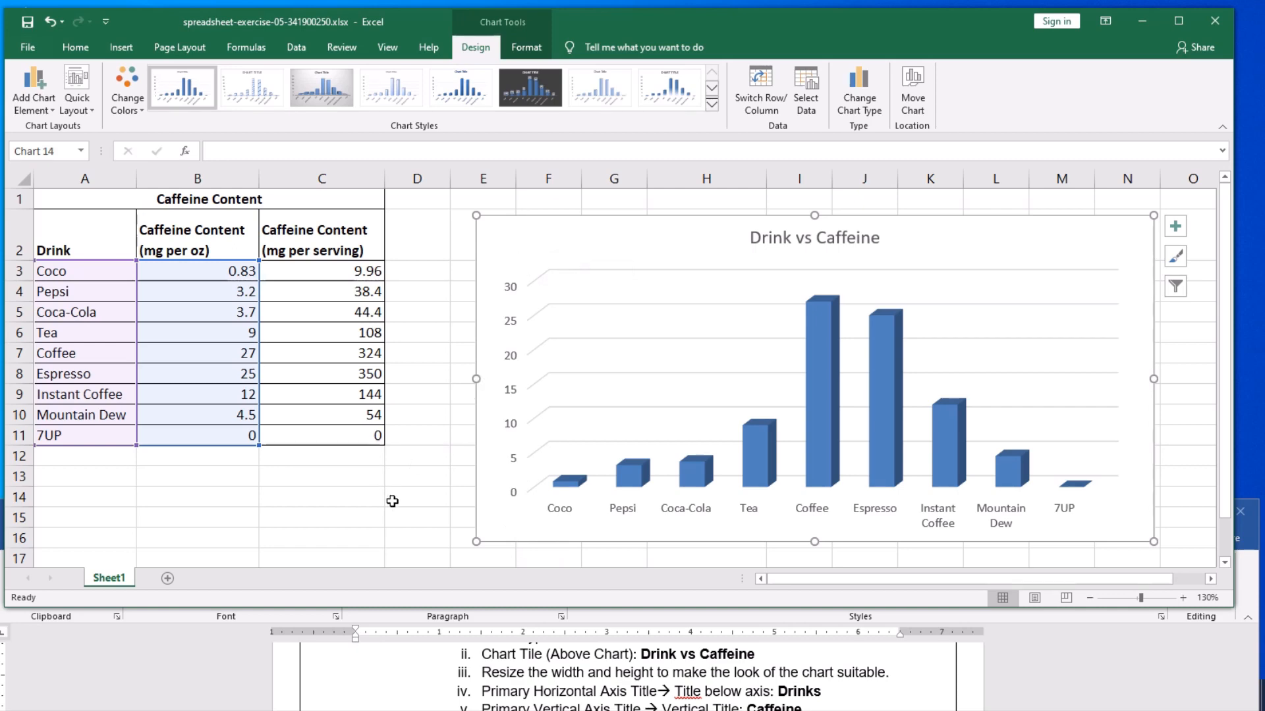
{"action": "left_click", "coordinate": [291, 490]}
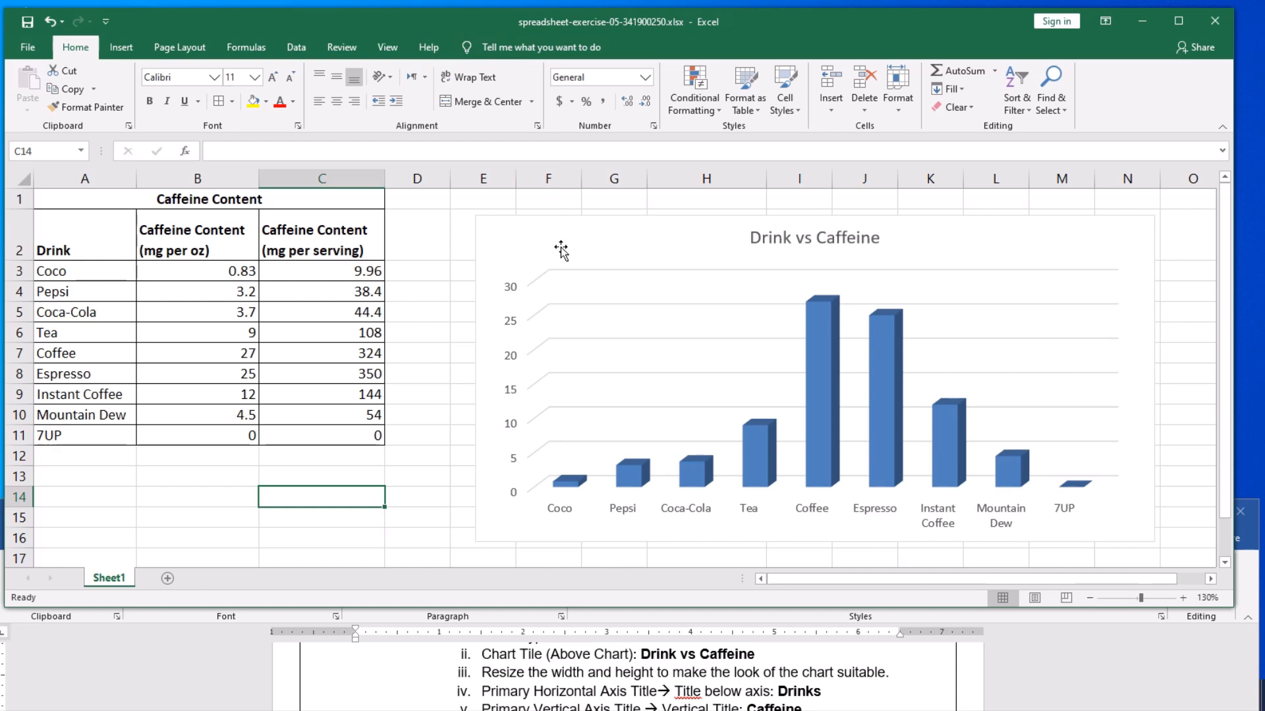
- Add a primary horizontal axis title below the column chart's axis reading Drinks
{"action": "left_click", "coordinate": [594, 243]}
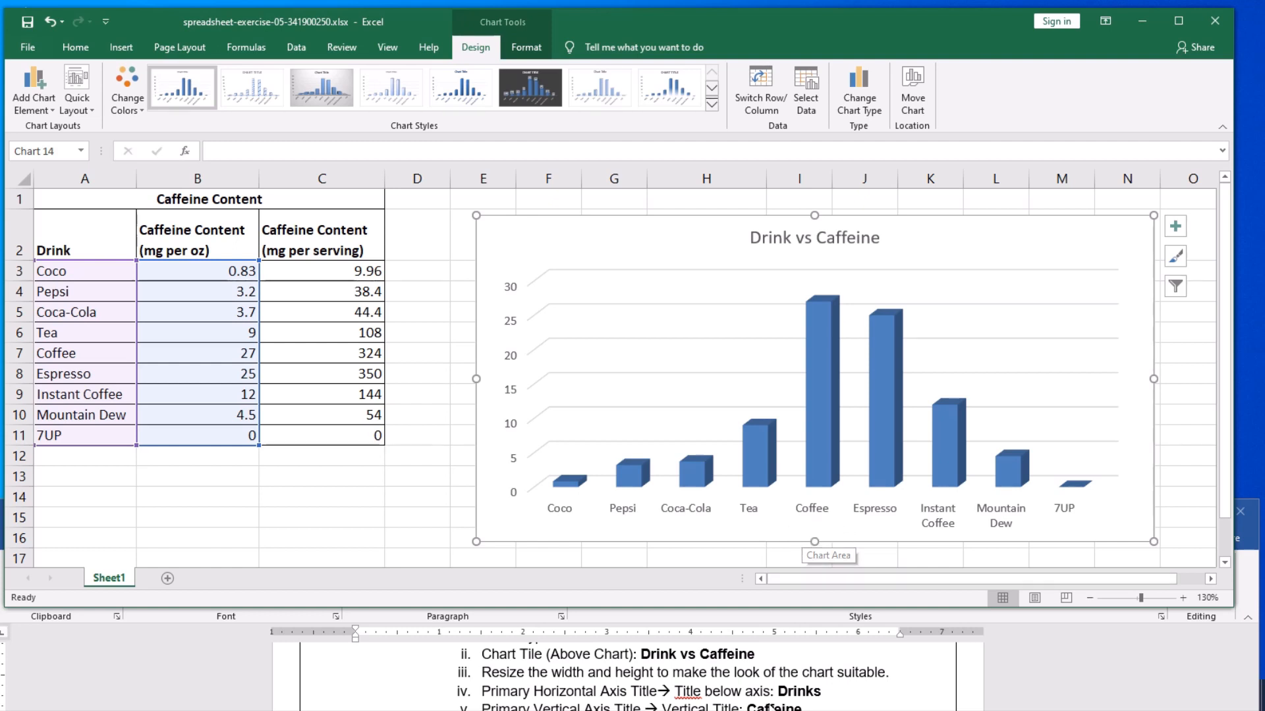
{"action": "scroll", "coordinate": [636, 693], "scroll_direction": "down", "scroll_amount": 1}
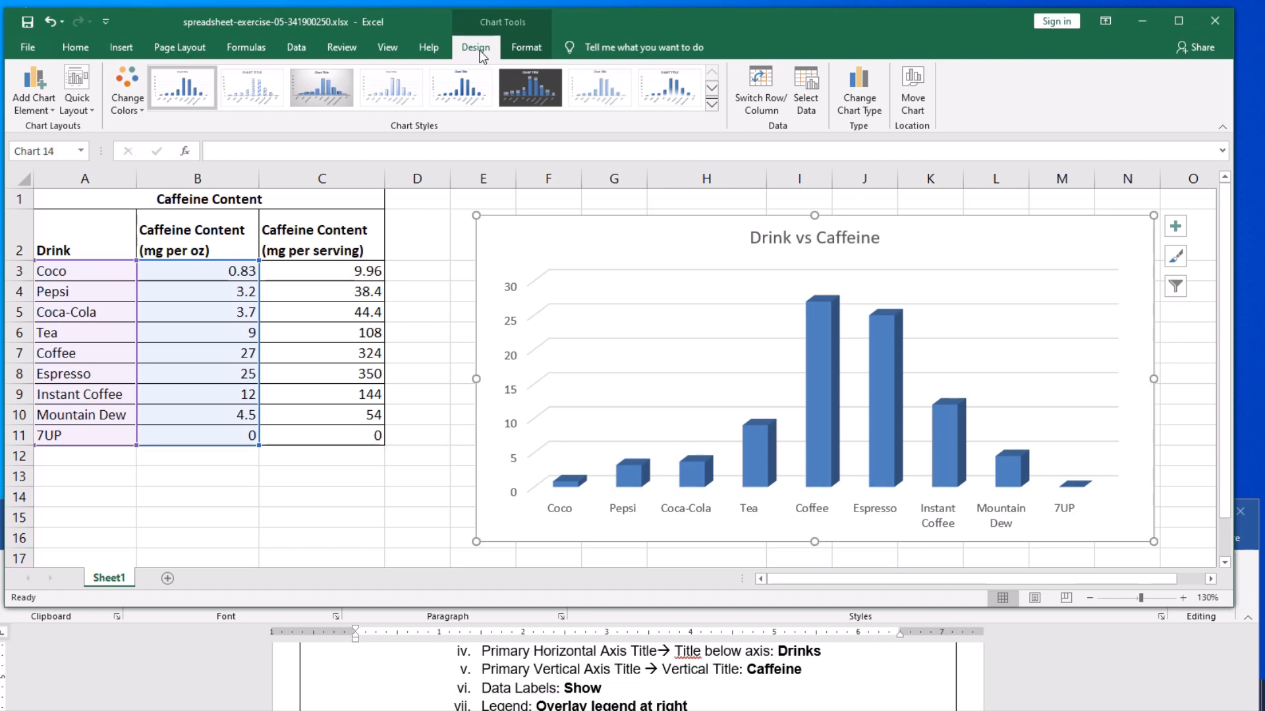
{"action": "left_click", "coordinate": [526, 48]}
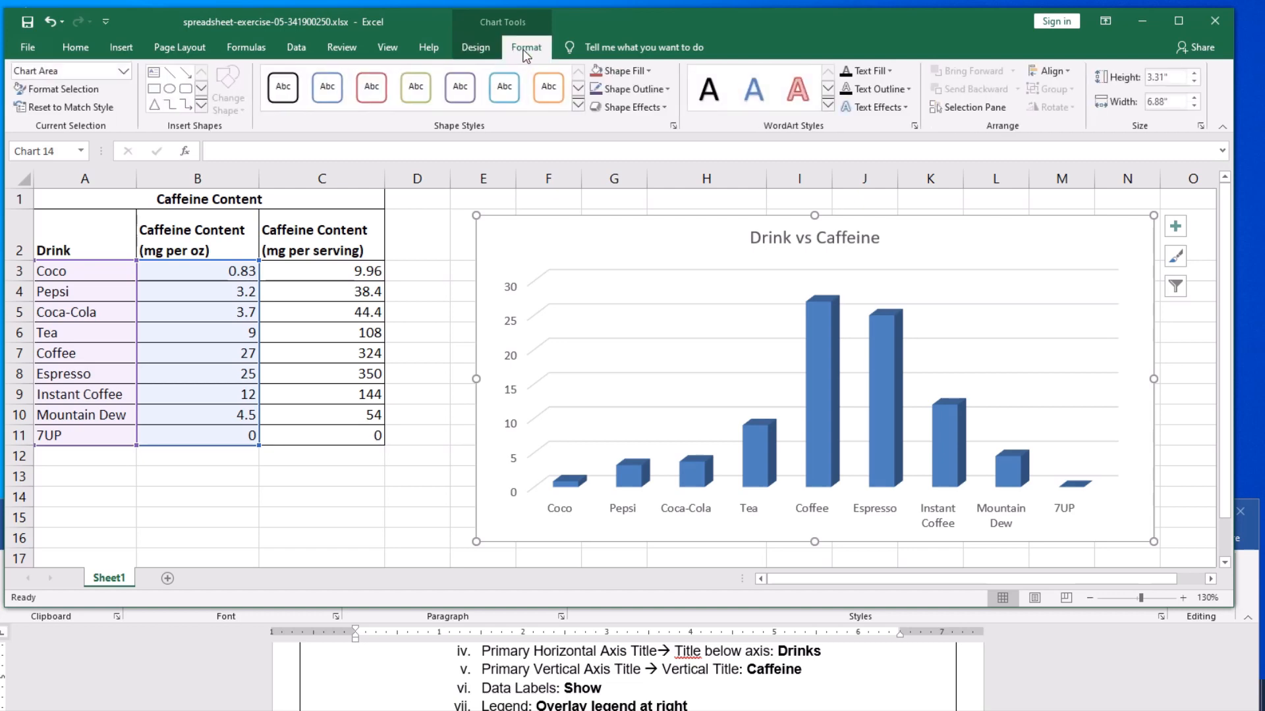
{"action": "left_click", "coordinate": [480, 50]}
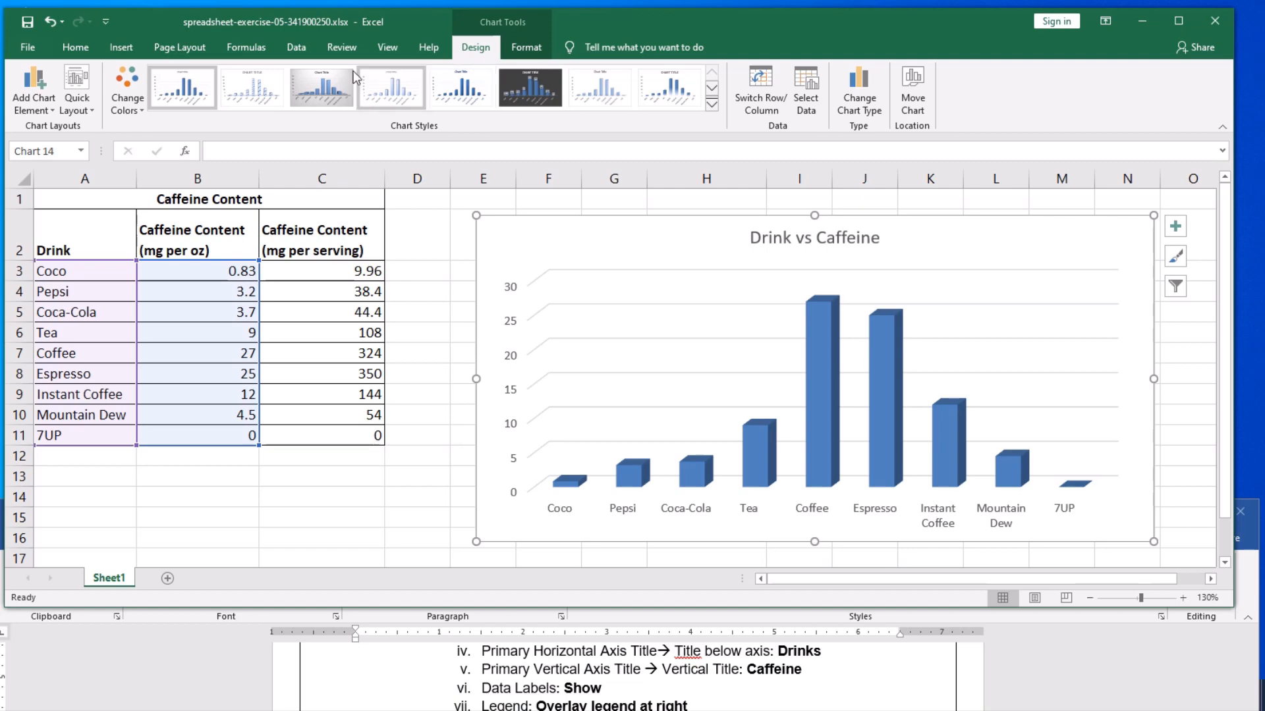
{"action": "left_click", "coordinate": [44, 112]}
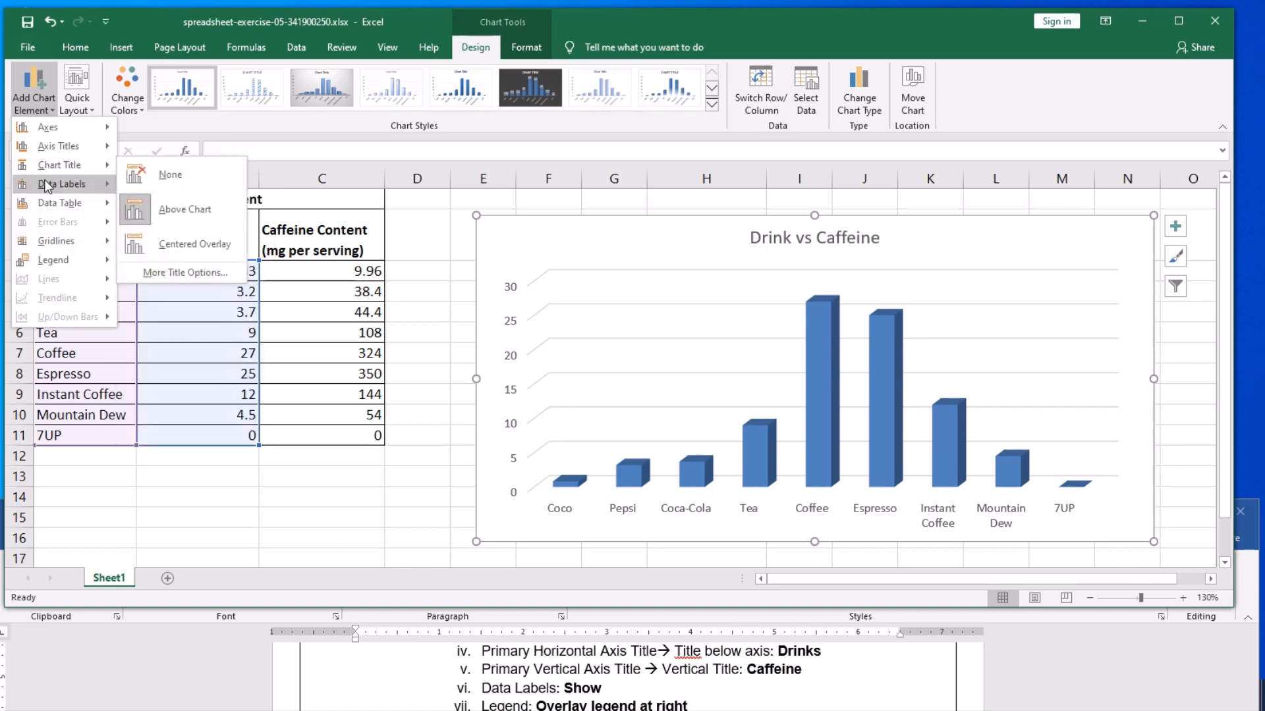
{"action": "mouse_move", "coordinate": [57, 205]}
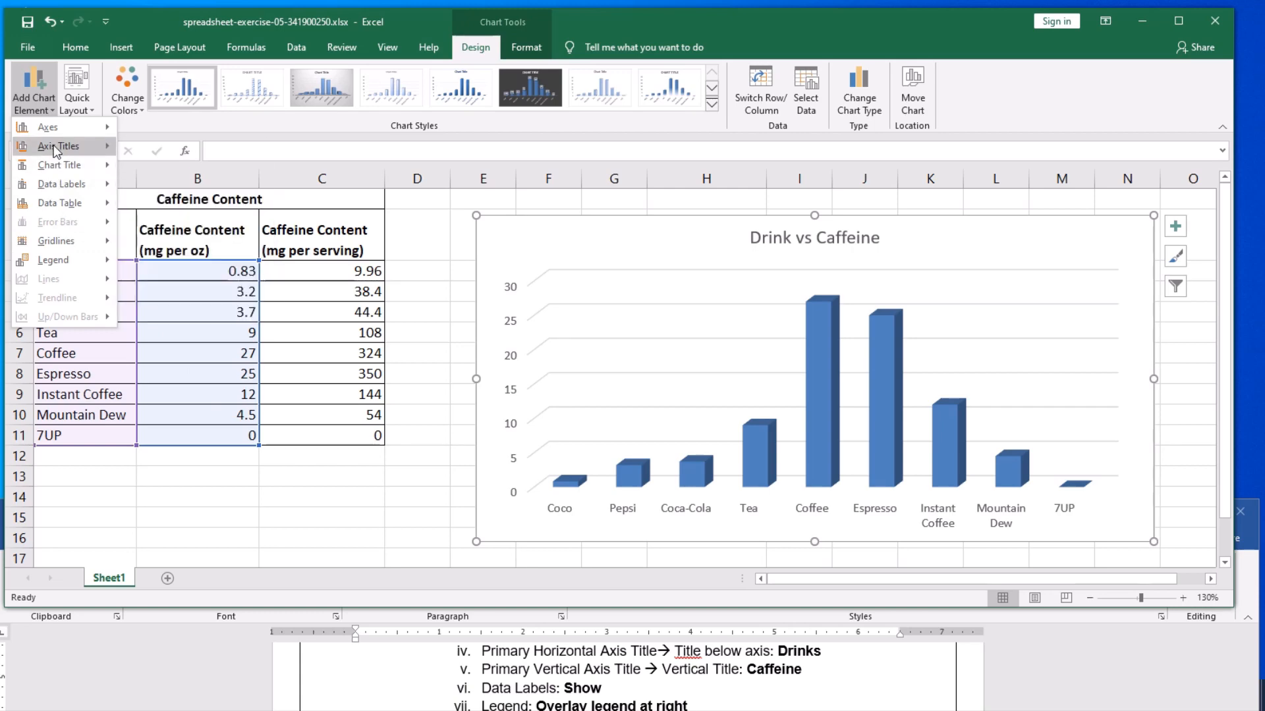
{"action": "mouse_move", "coordinate": [53, 146]}
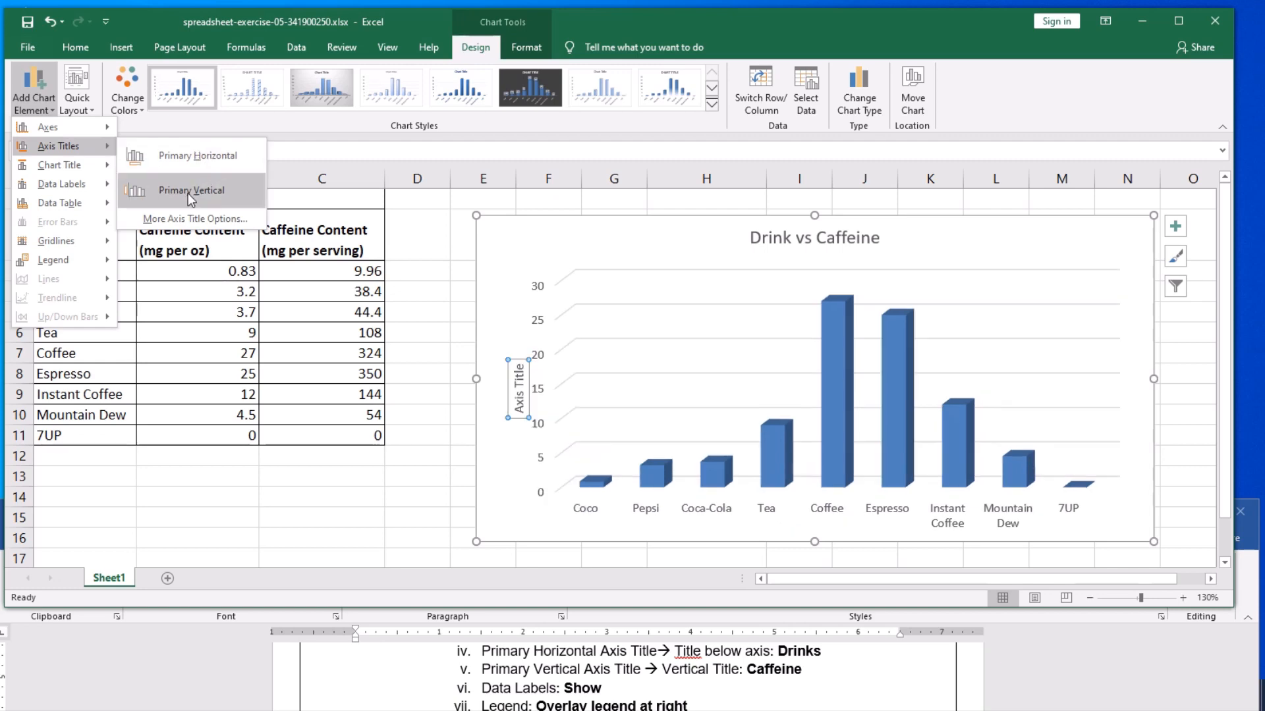
{"action": "left_click", "coordinate": [201, 160]}
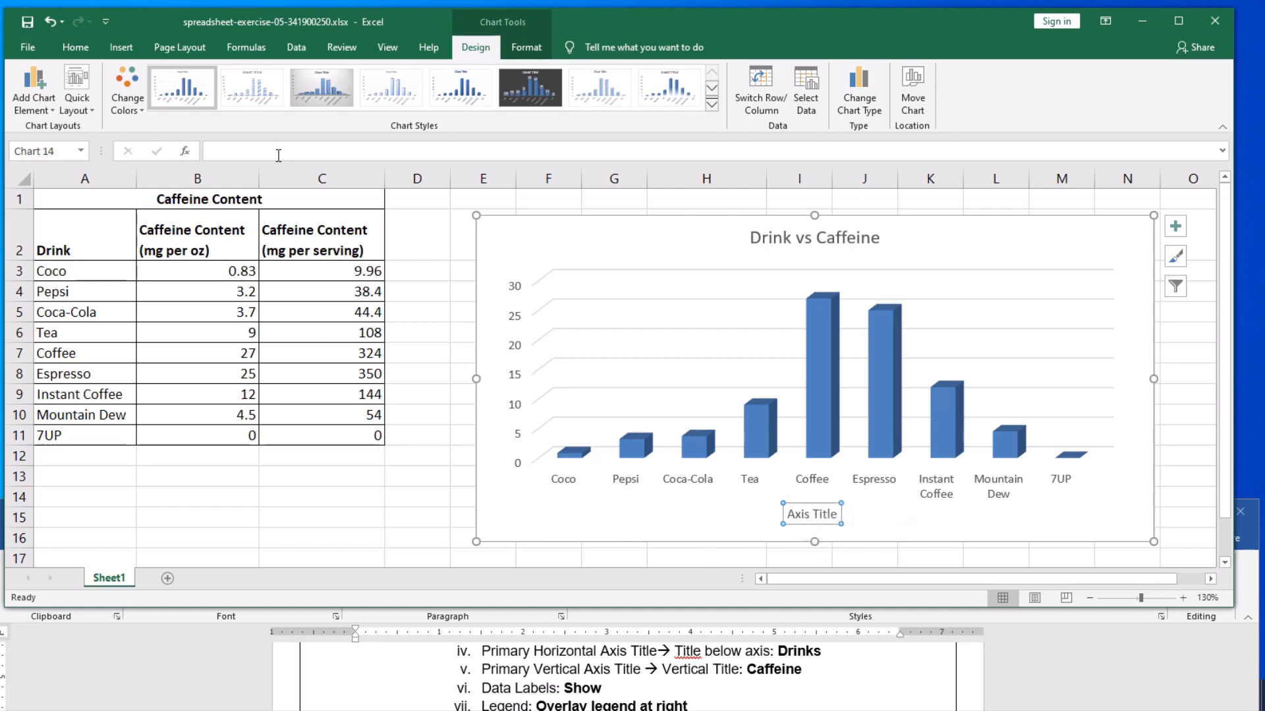
{"action": "left_click", "coordinate": [247, 150]}
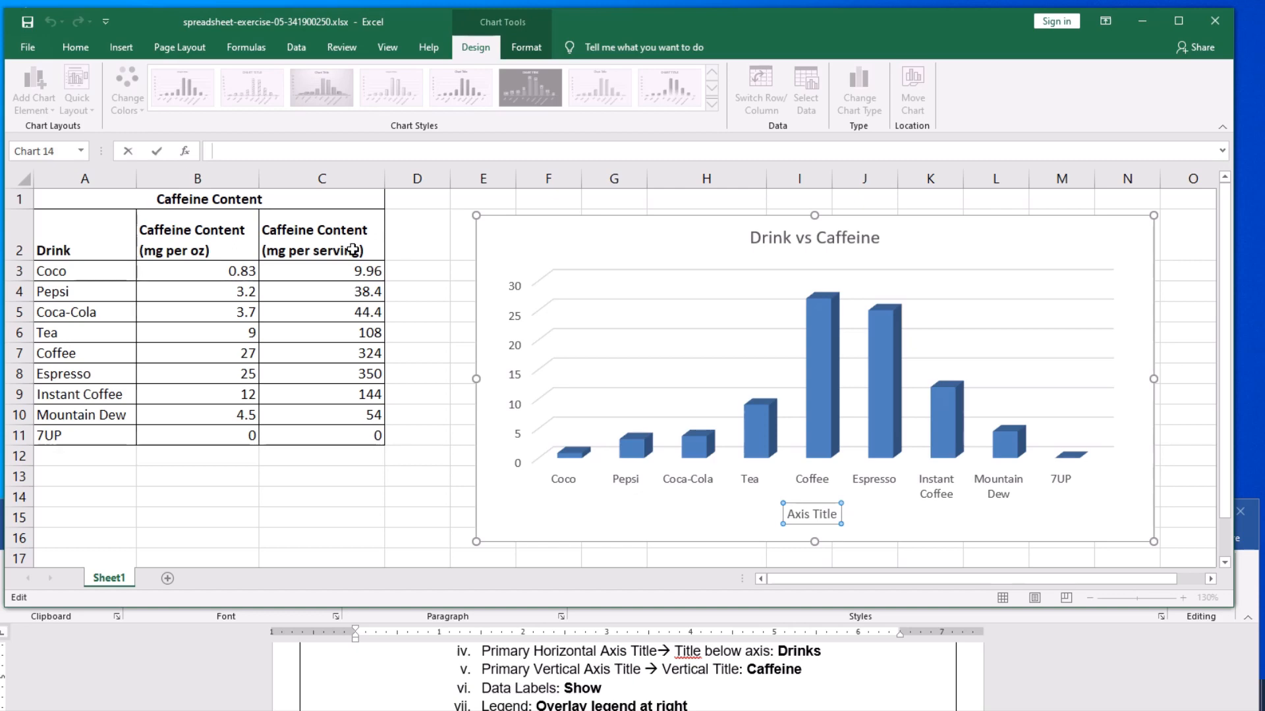
{"action": "type", "text": "Drinks"}
{"action": "key", "text": "Return"}
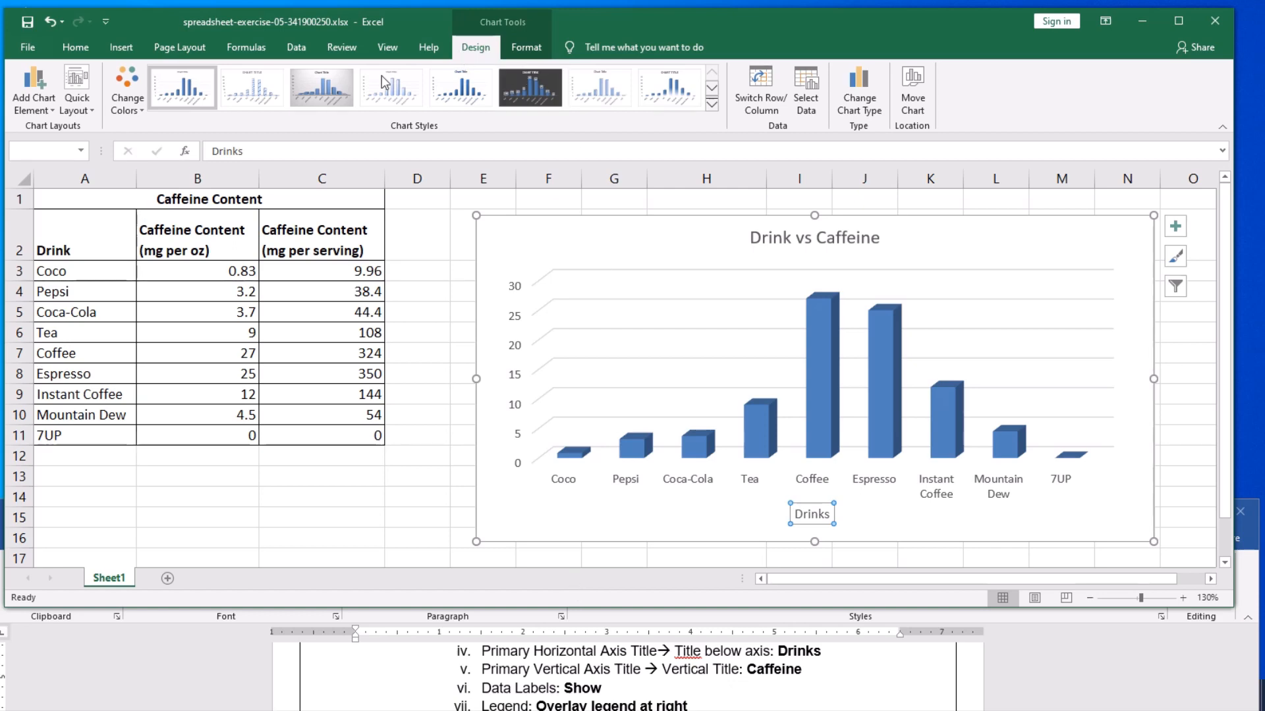
- Add a primary vertical axis title reading Caffeine to the column chart and save the workbook
{"action": "left_click", "coordinate": [37, 115]}
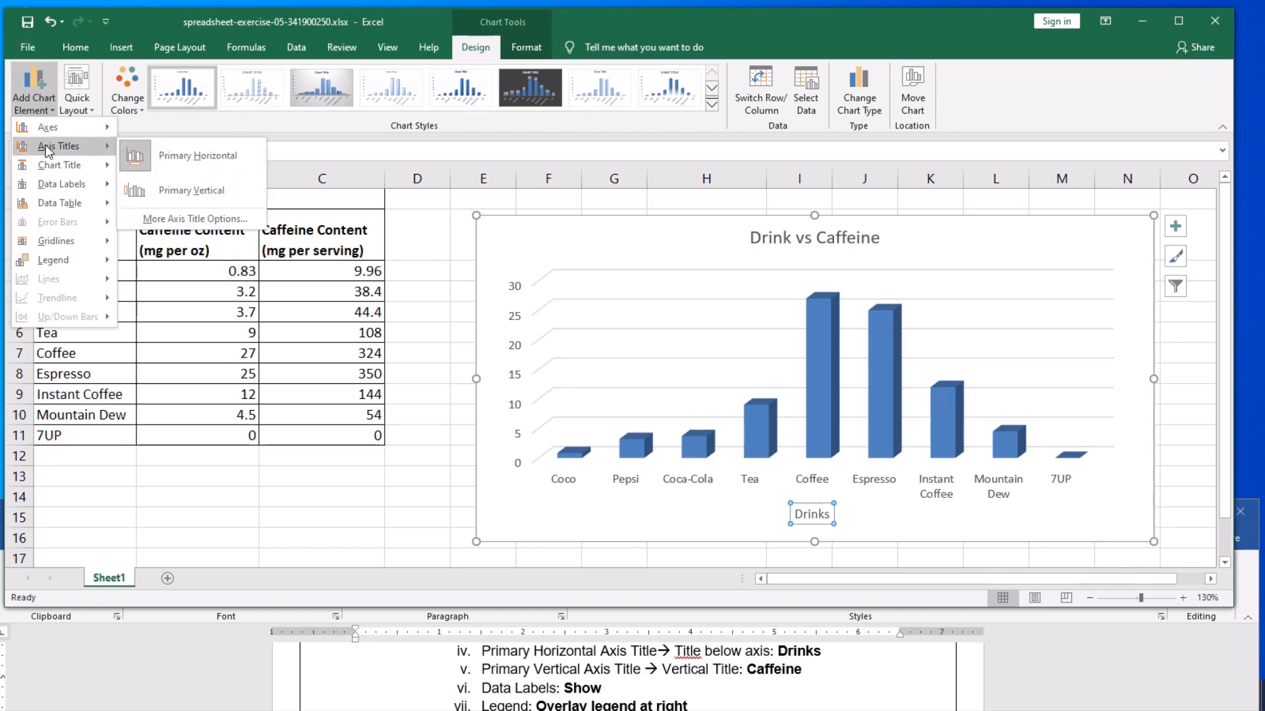
{"action": "left_click", "coordinate": [188, 192]}
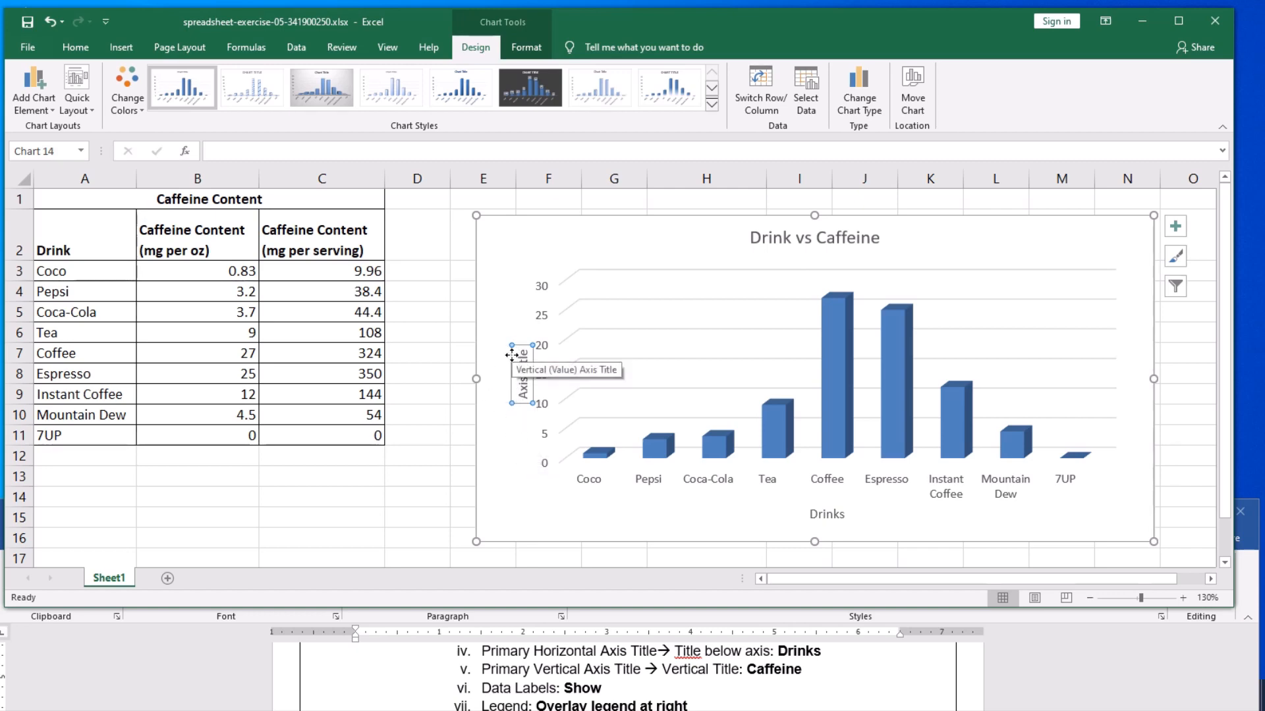
{"action": "left_click", "coordinate": [239, 151]}
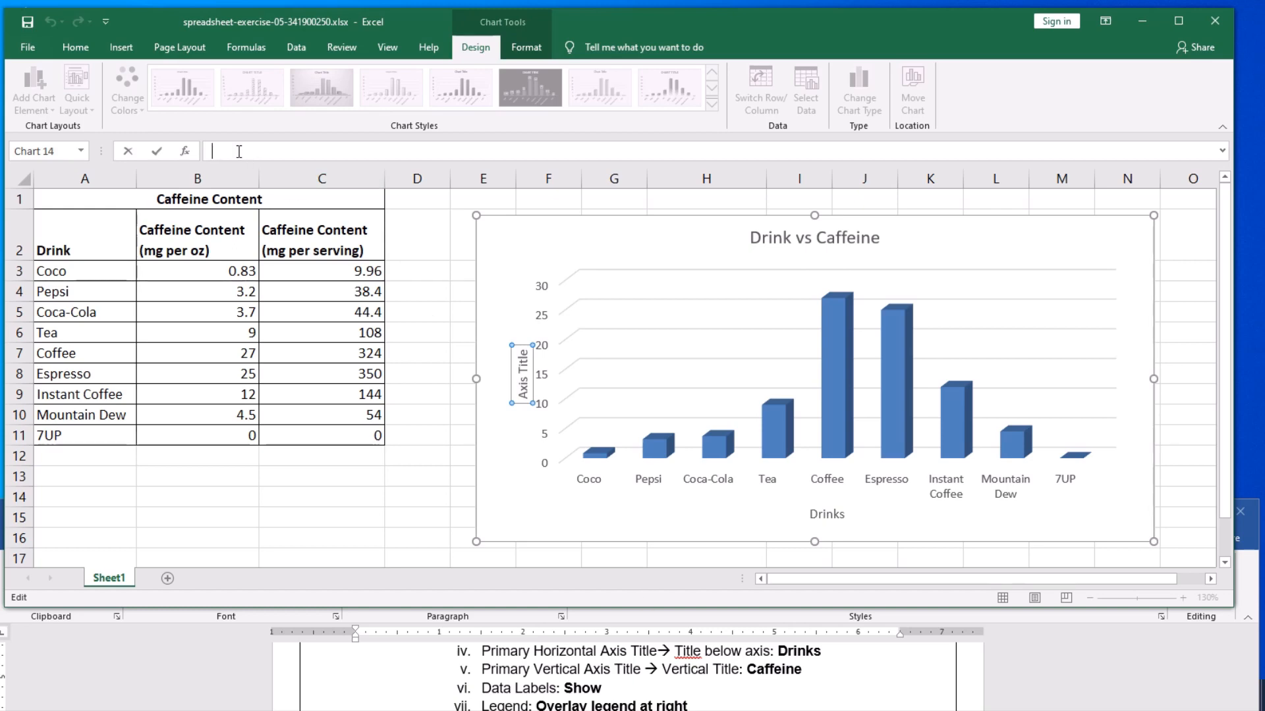
{"action": "type", "text": "Caffeine"}
{"action": "key", "text": "Return"}
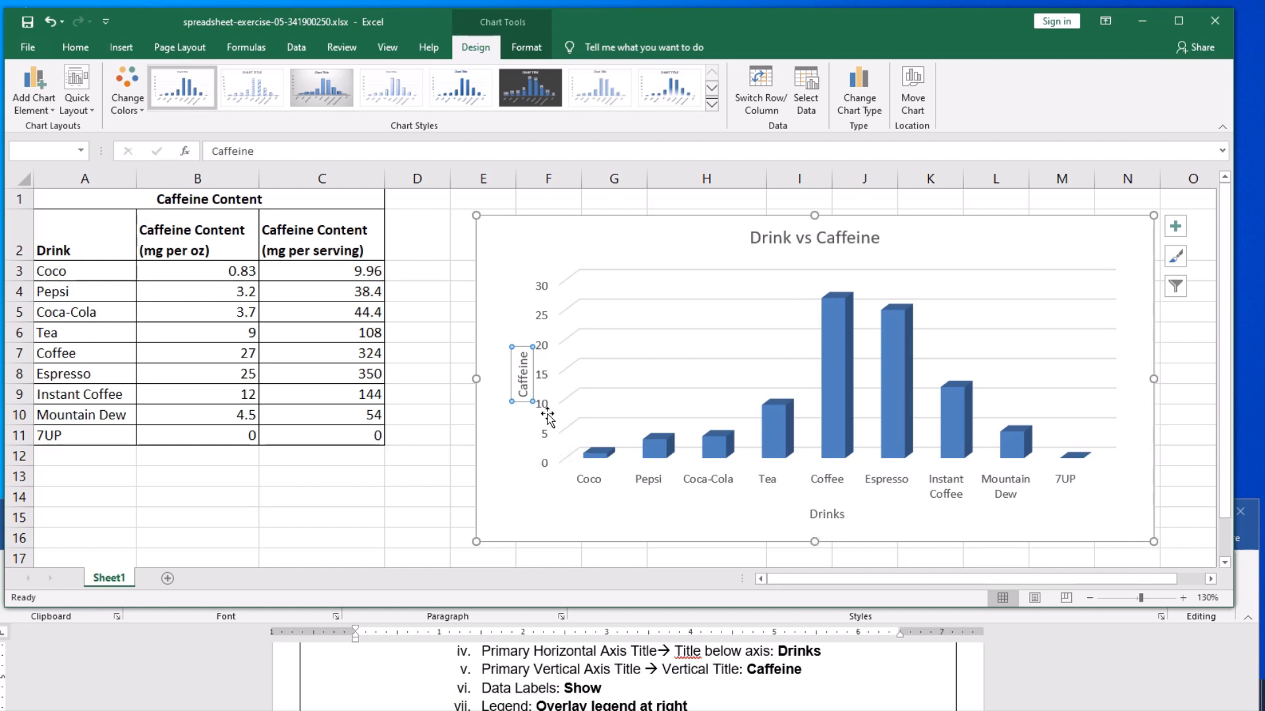
{"action": "left_click", "coordinate": [808, 513]}
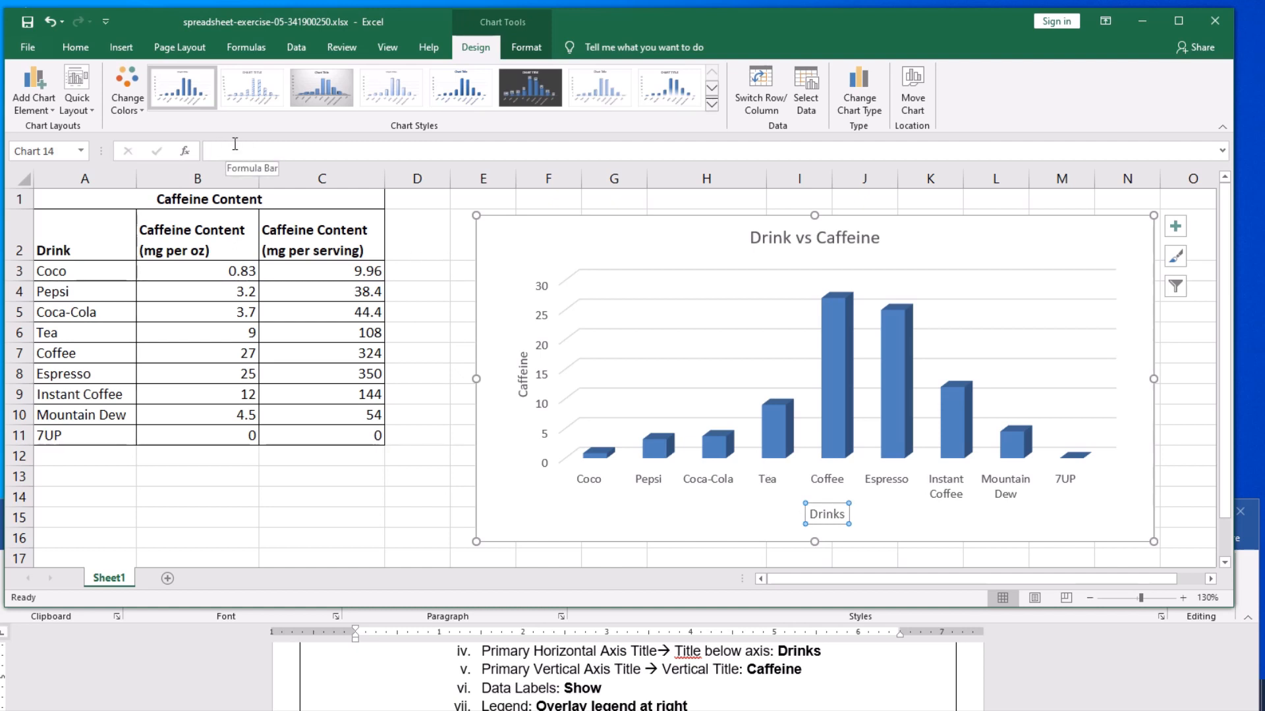
{"action": "left_click", "coordinate": [524, 370]}
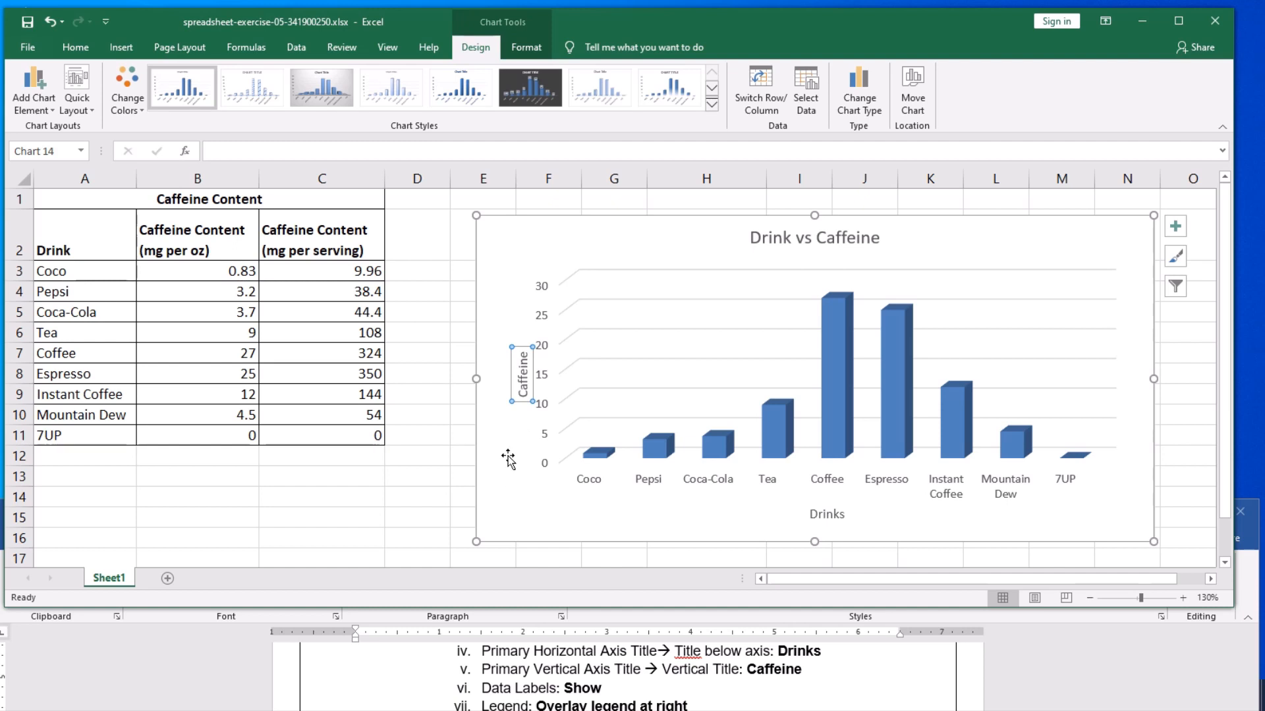
{"action": "left_click", "coordinate": [27, 23]}
- Add data labels to the columns in the Data Callout style
{"action": "left_click", "coordinate": [29, 108]}
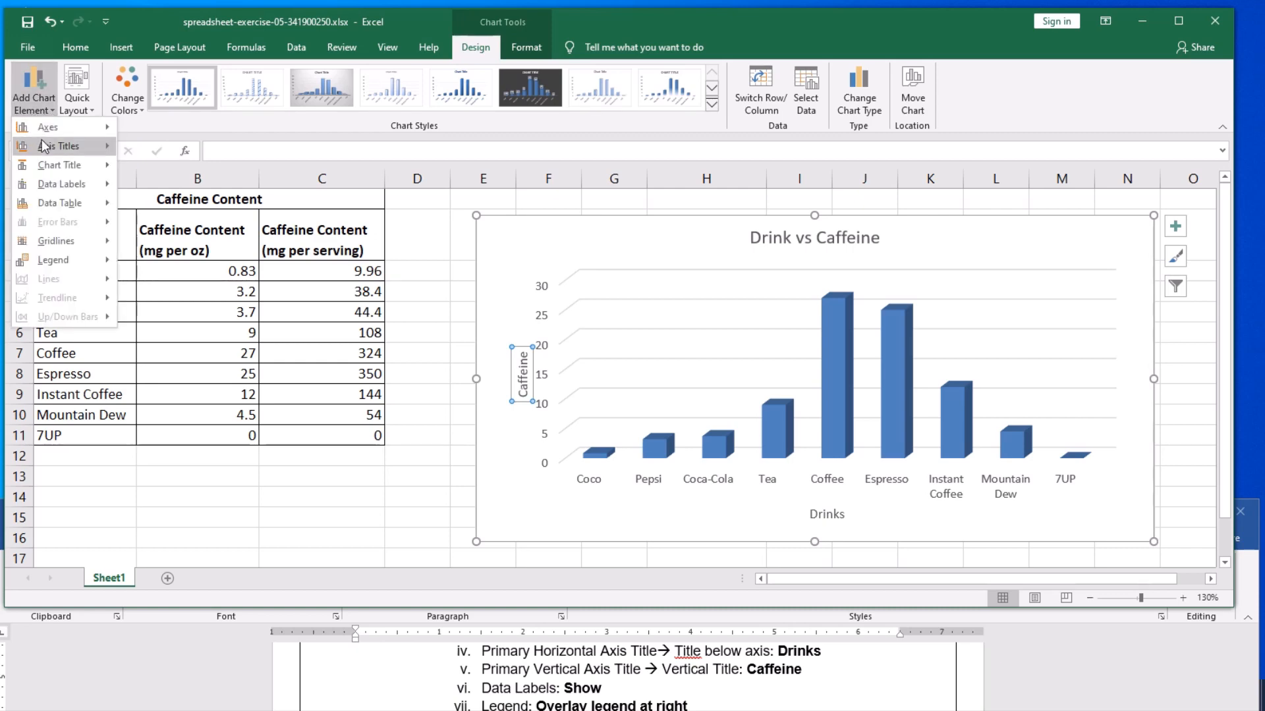
{"action": "mouse_move", "coordinate": [48, 187]}
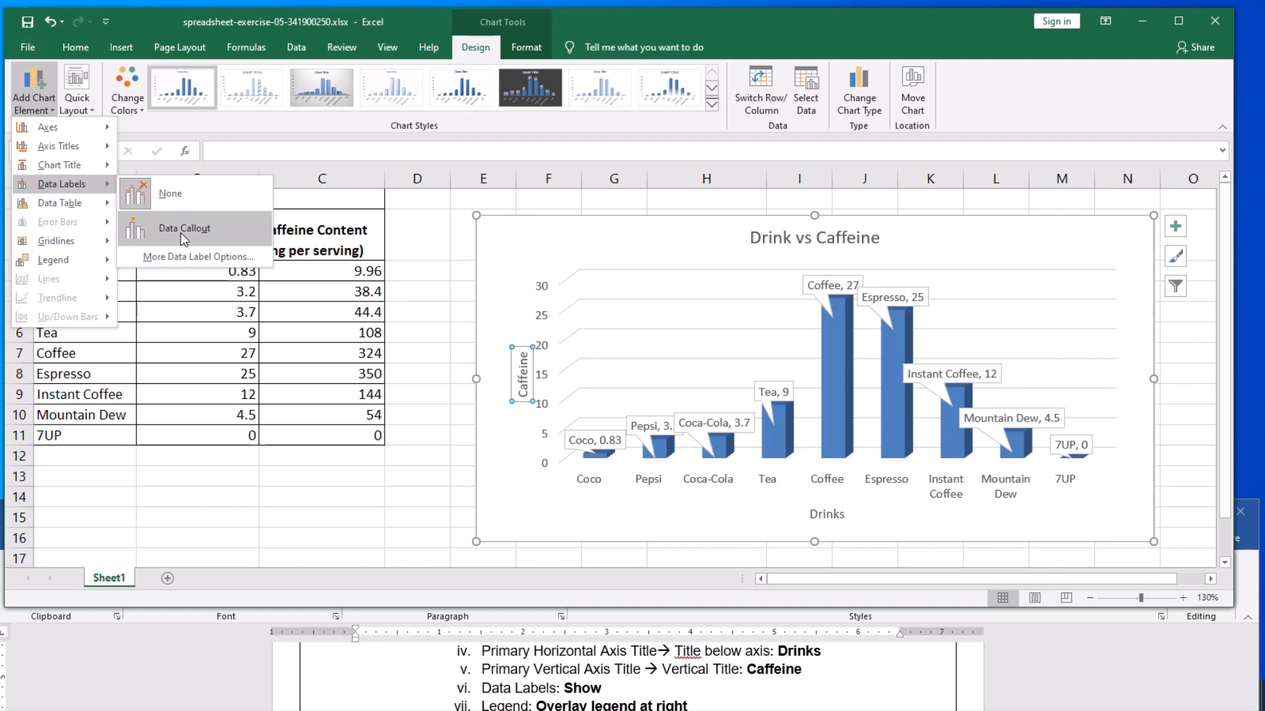
{"action": "left_click", "coordinate": [183, 230]}
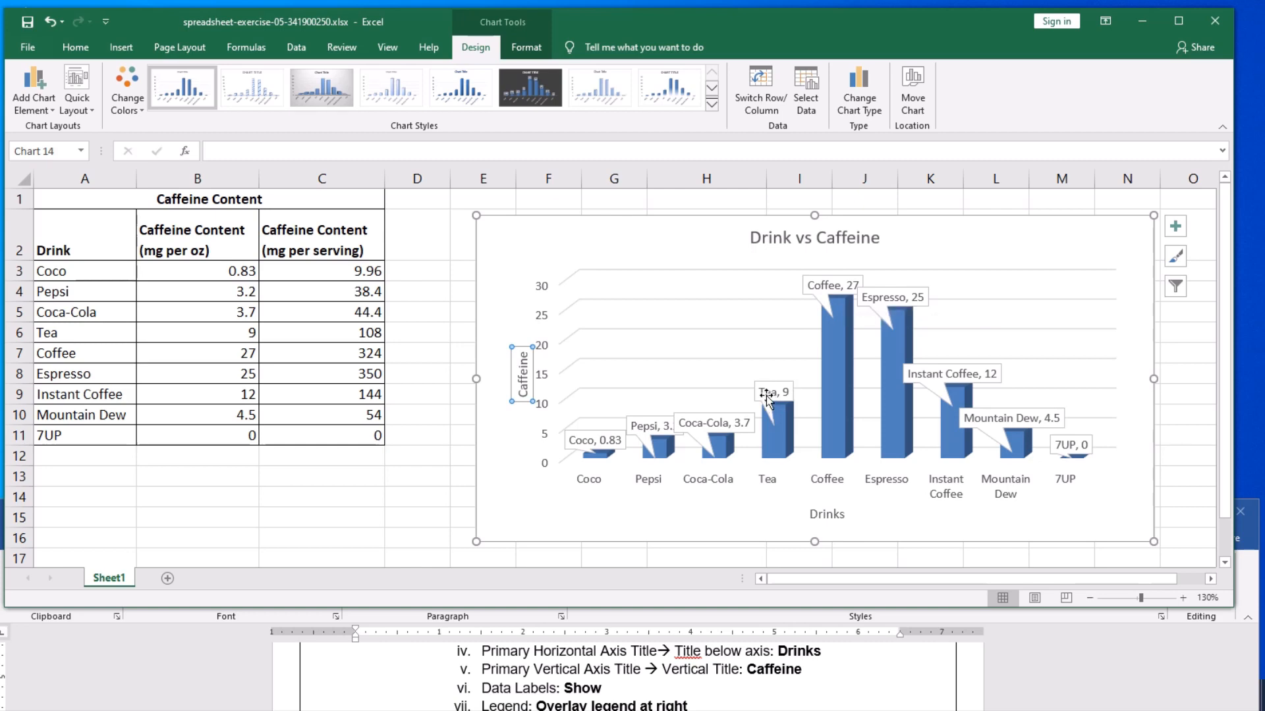
- Remove the category name from the data labels so that they contain only the value, and close the label formatting options
{"action": "left_click", "coordinate": [36, 111]}
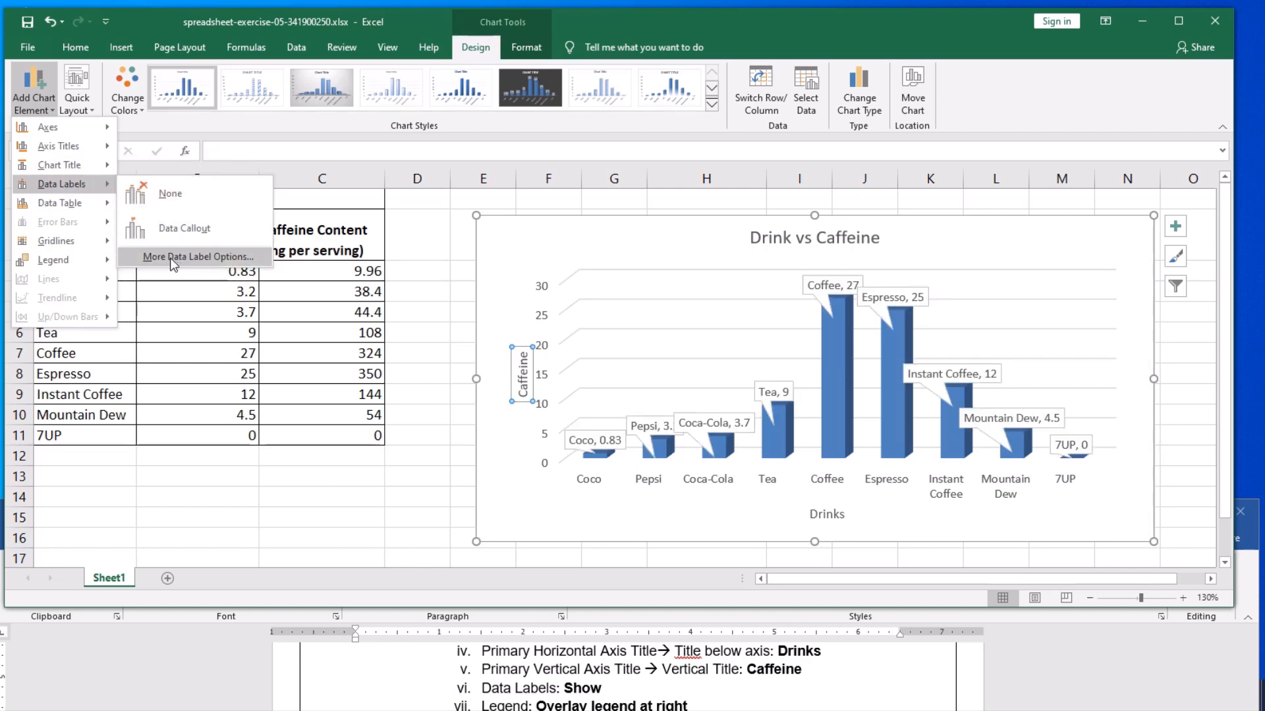
{"action": "left_click", "coordinate": [210, 257]}
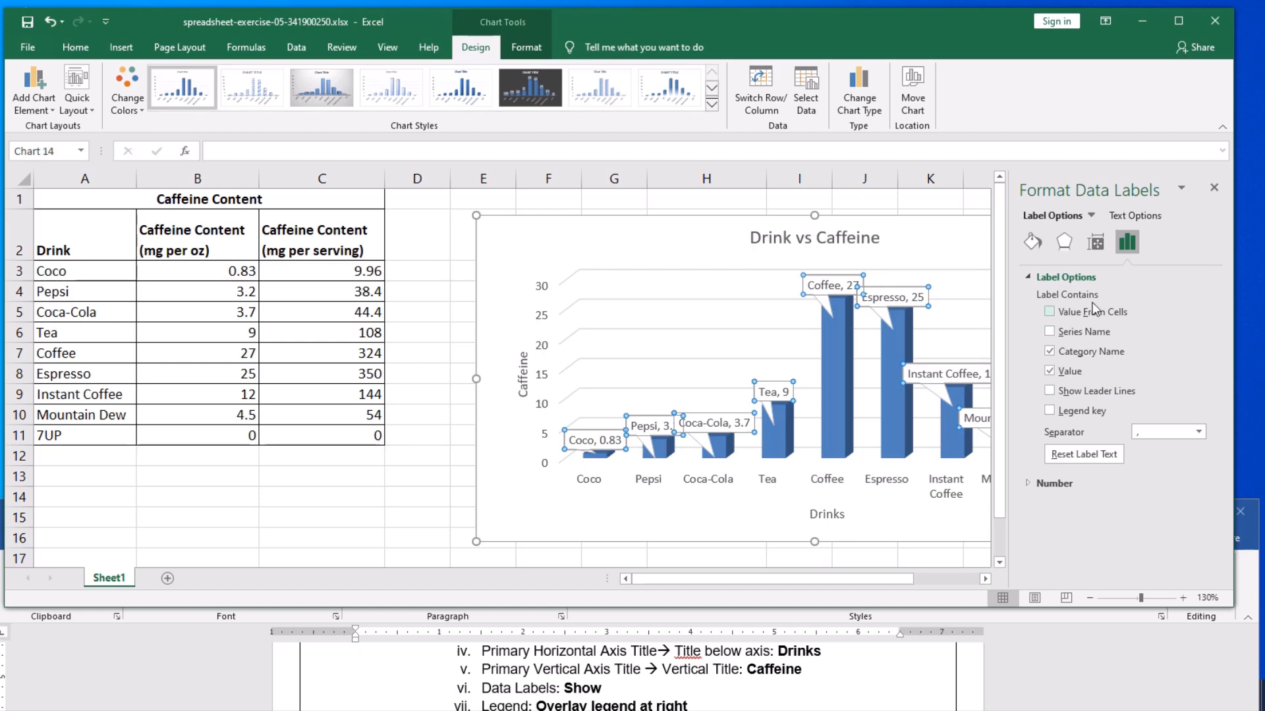
{"action": "left_click", "coordinate": [1130, 218]}
{"action": "left_click", "coordinate": [1070, 218]}
{"action": "left_click", "coordinate": [1051, 374]}
{"action": "left_click", "coordinate": [1051, 372]}
{"action": "left_click", "coordinate": [1050, 352]}
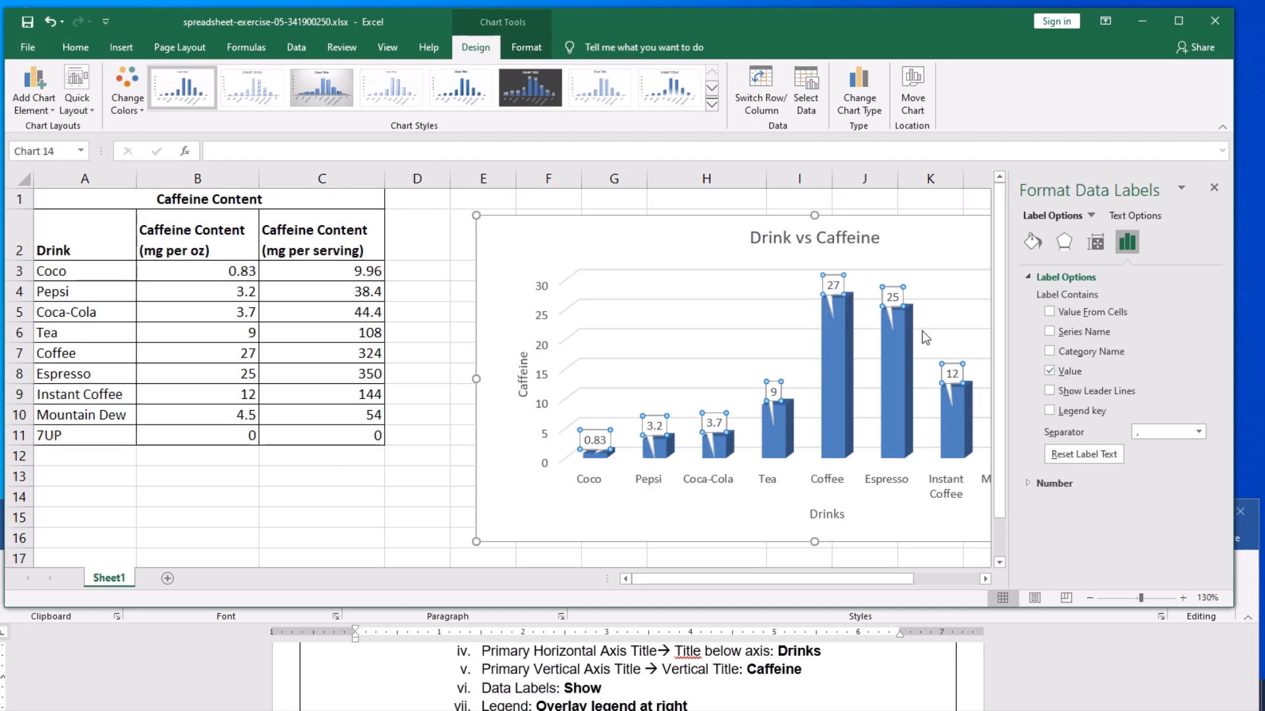
{"action": "left_click", "coordinate": [1214, 188]}
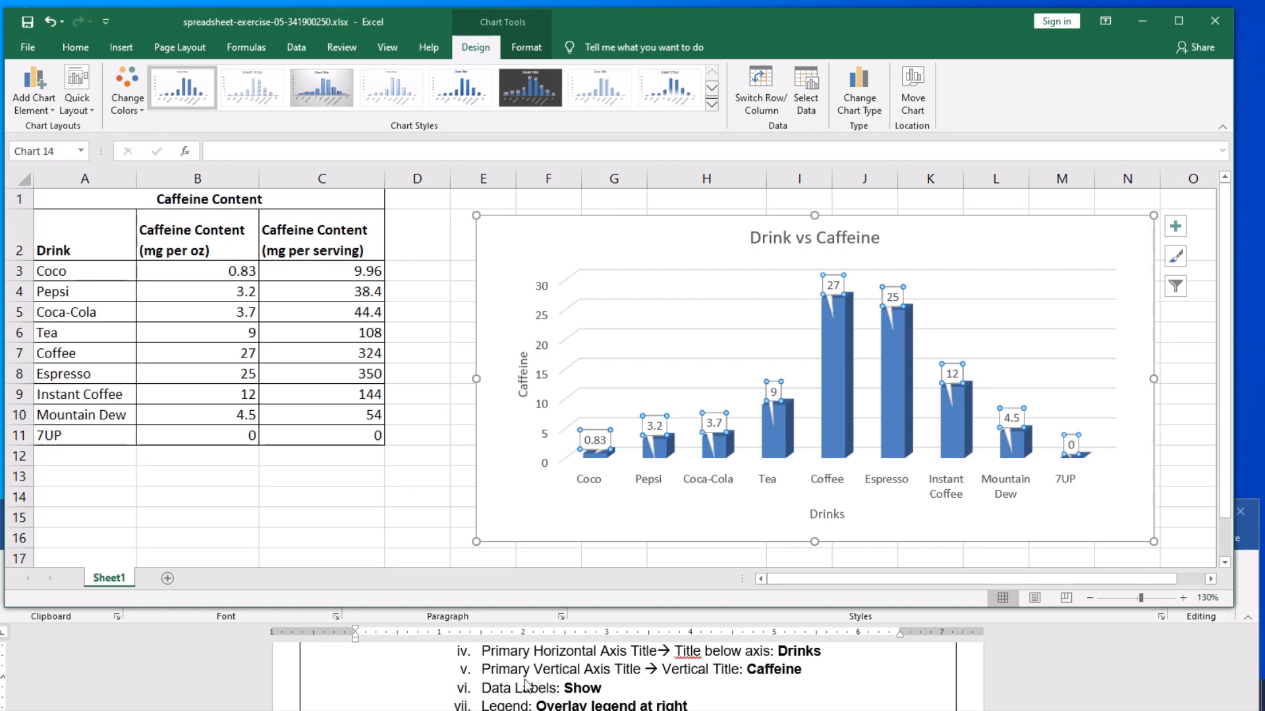
{"action": "scroll", "coordinate": [526, 687], "scroll_direction": "down", "scroll_amount": 1}
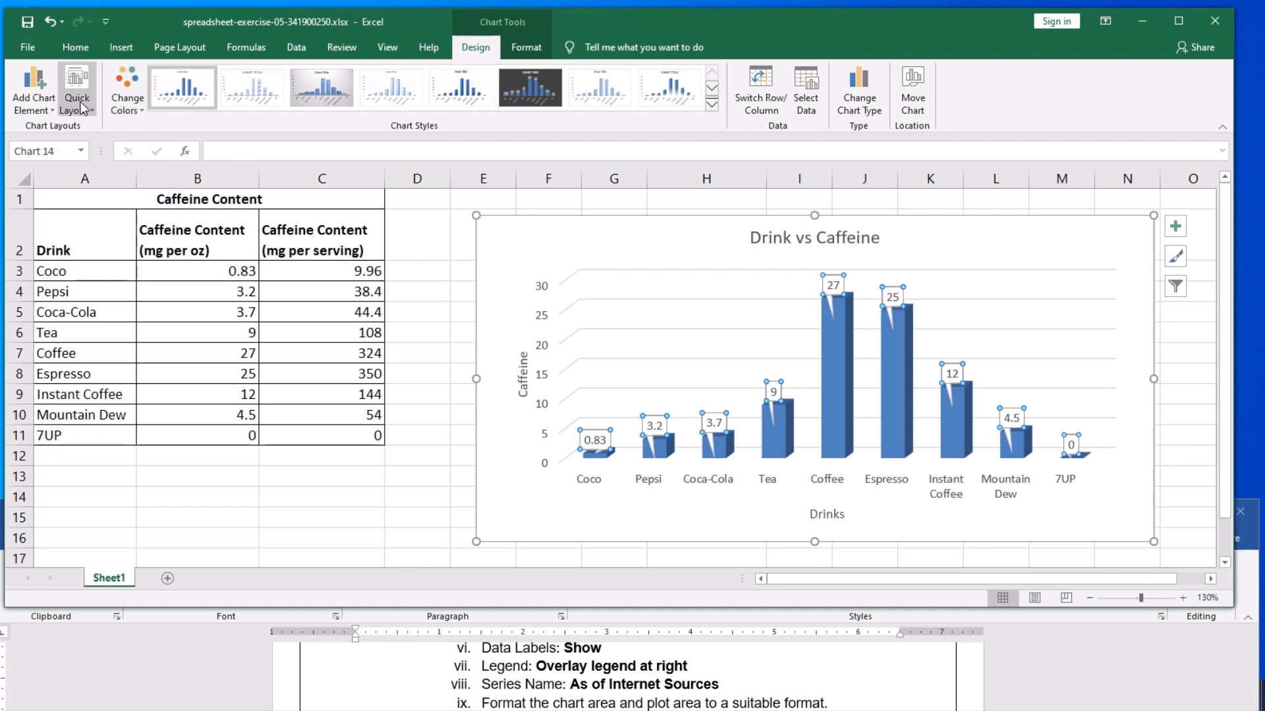
- Add a legend at the right side of the Drink vs Caffeine column chart
{"action": "left_click", "coordinate": [49, 111]}
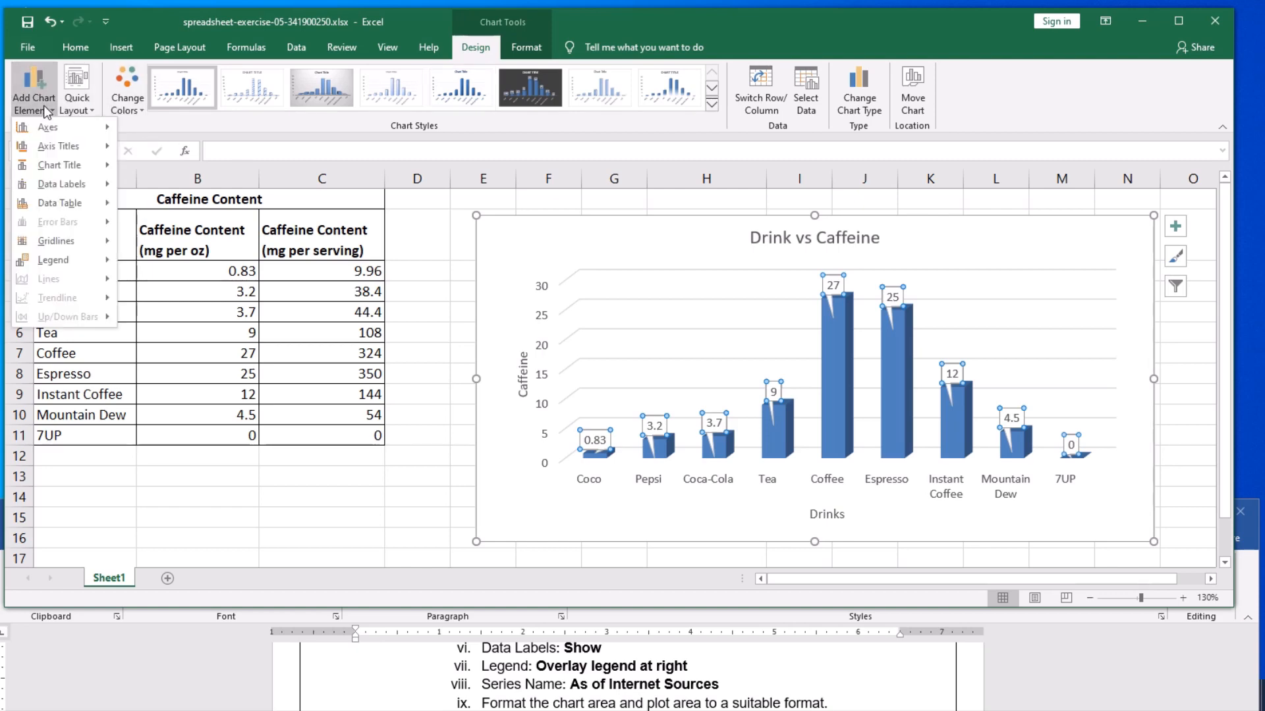
{"action": "mouse_move", "coordinate": [45, 146]}
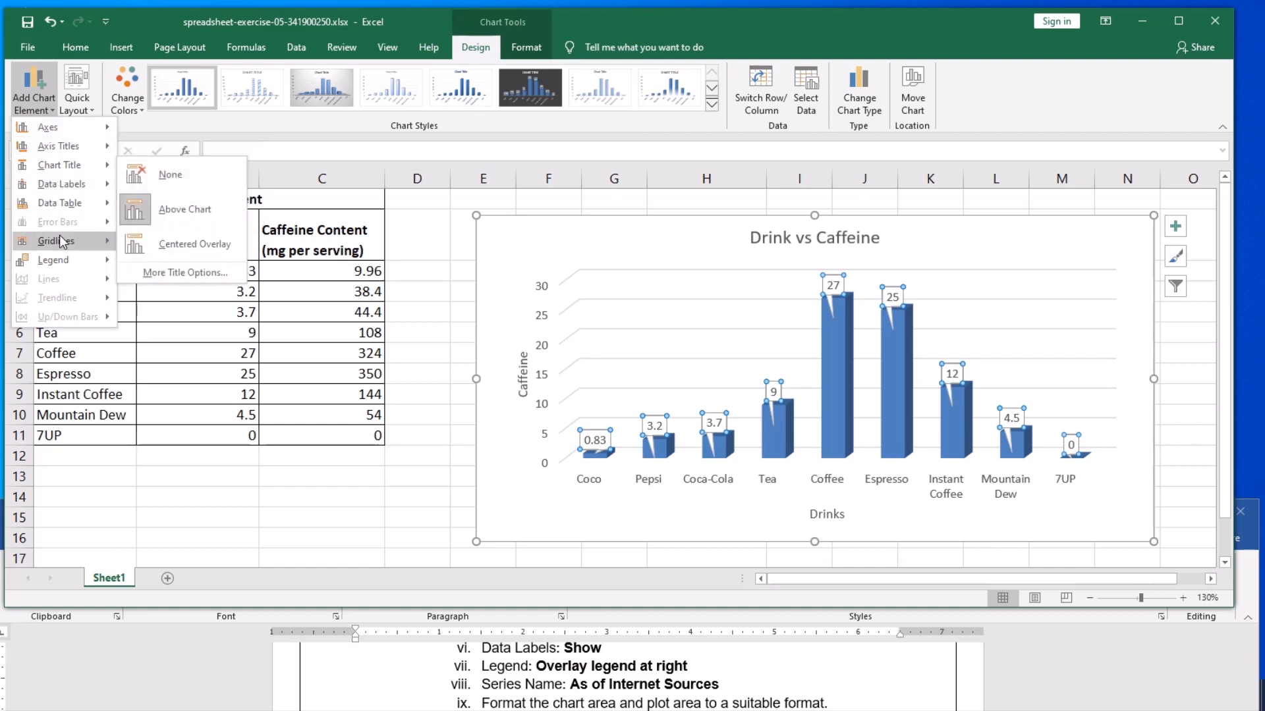
{"action": "mouse_move", "coordinate": [56, 268]}
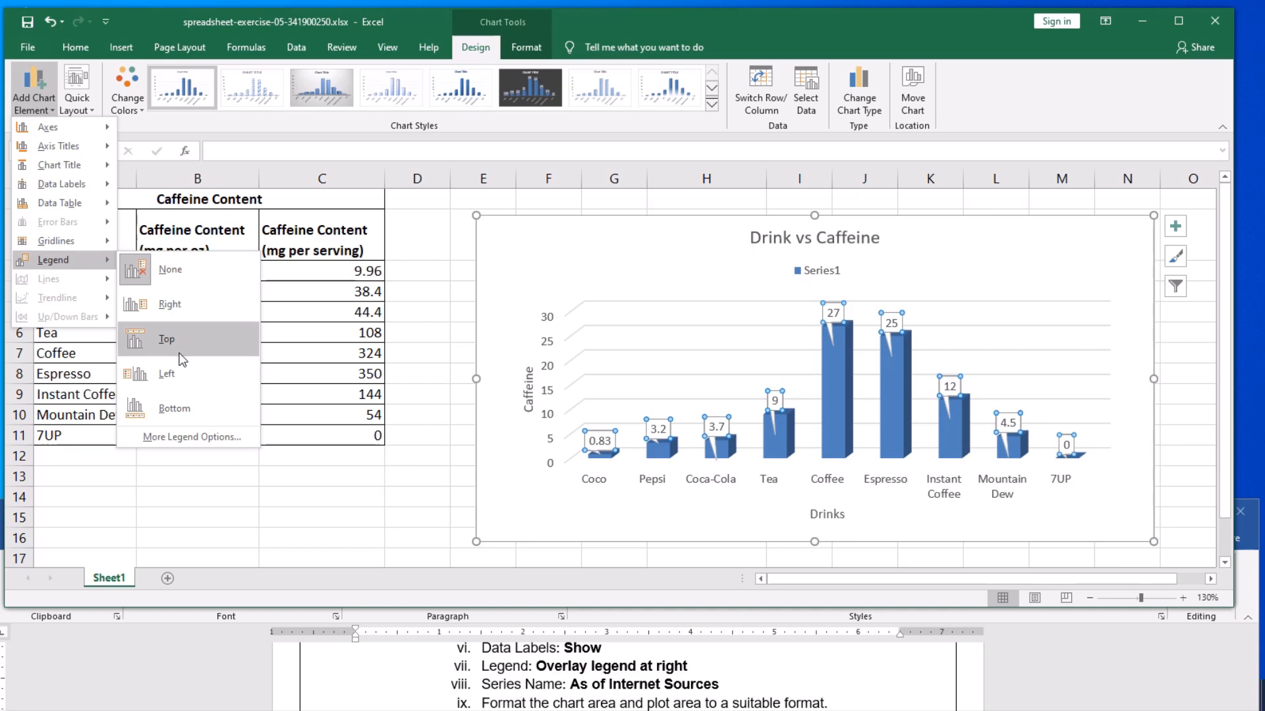
{"action": "left_click", "coordinate": [169, 305]}
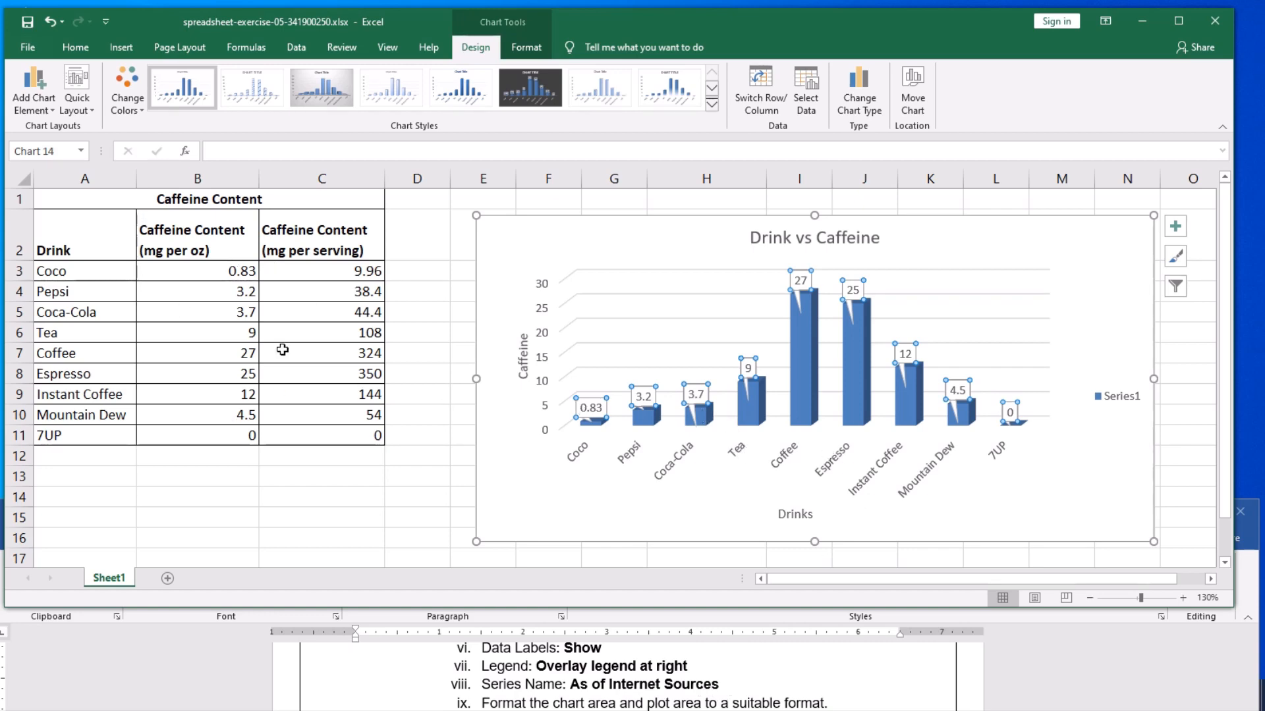
- Rename the chart's data series Series1 as As of Internet Sources through its data source settings
{"action": "left_click", "coordinate": [1125, 405]}
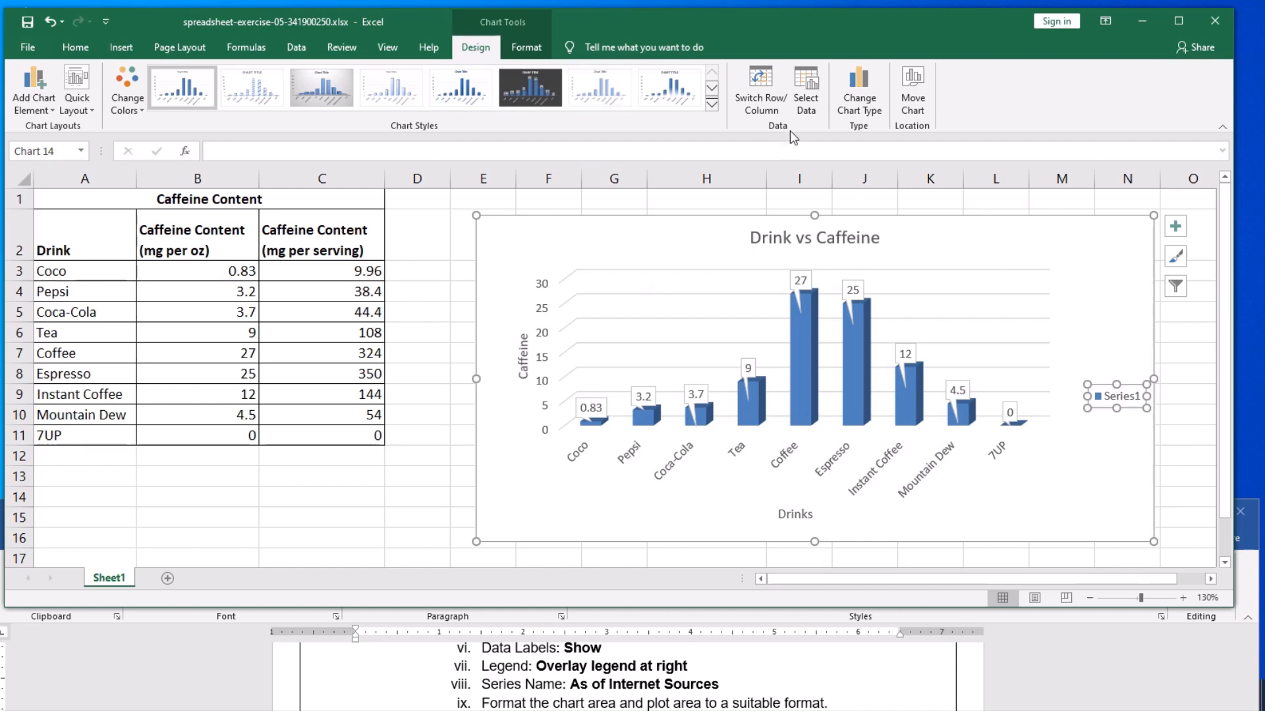
{"action": "left_click", "coordinate": [809, 105]}
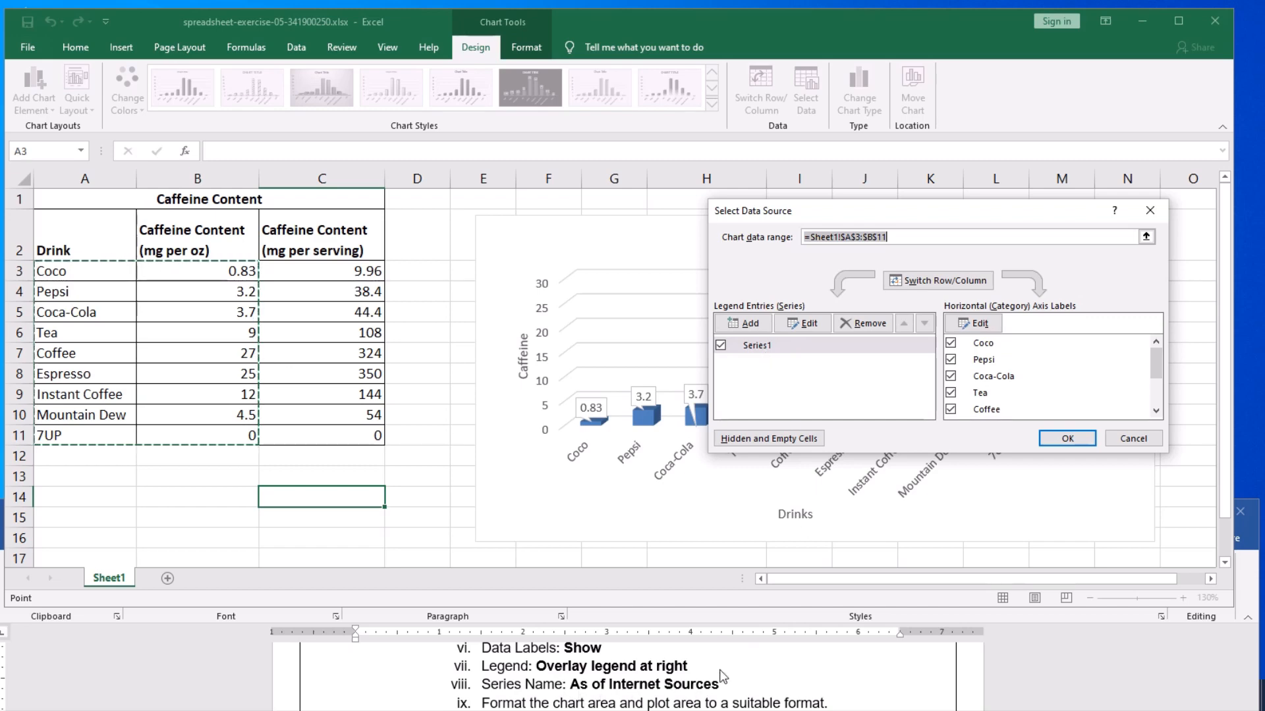
{"action": "left_click", "coordinate": [805, 324]}
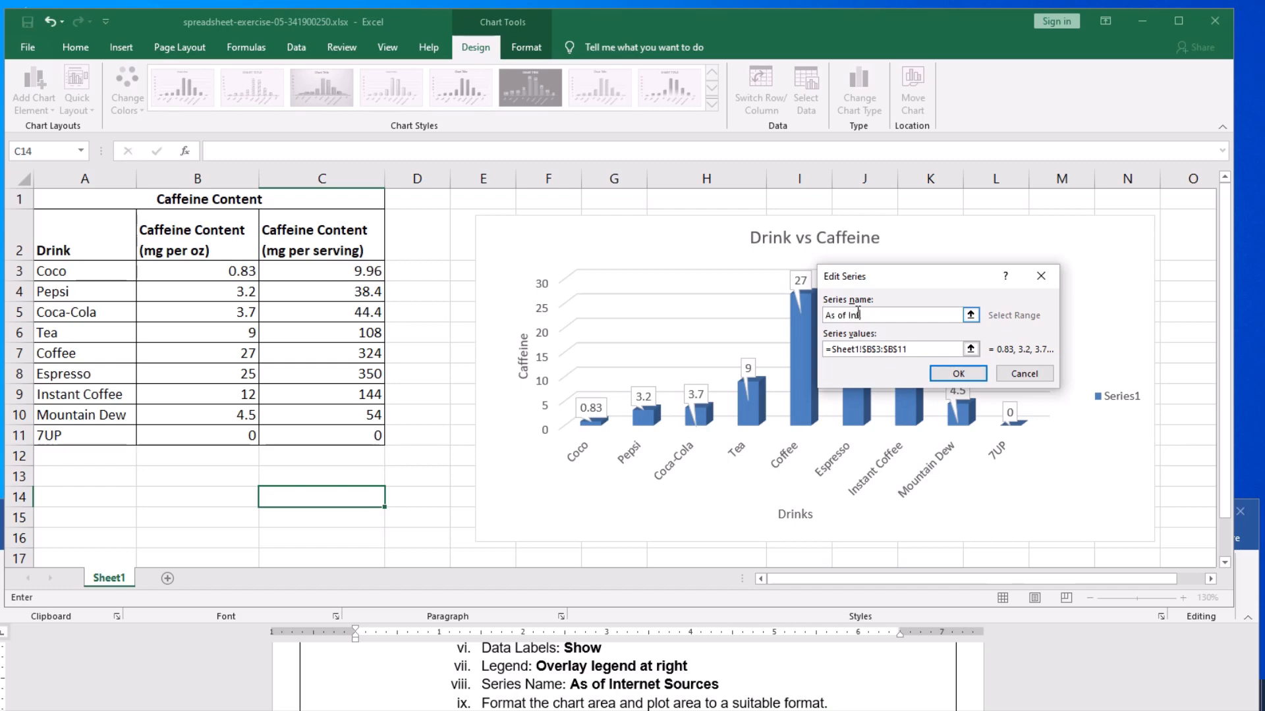
{"action": "type", "text": "ternet Sources"}
{"action": "left_click", "coordinate": [968, 373]}
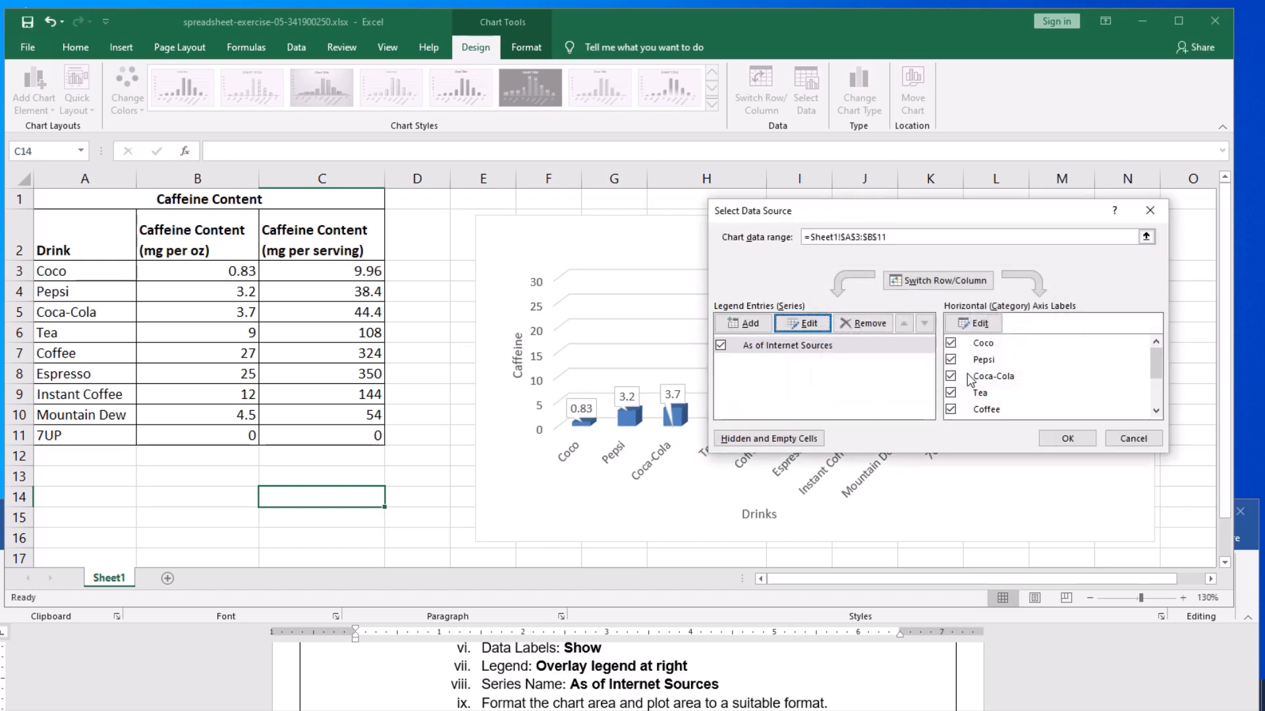
{"action": "left_click", "coordinate": [1065, 439]}
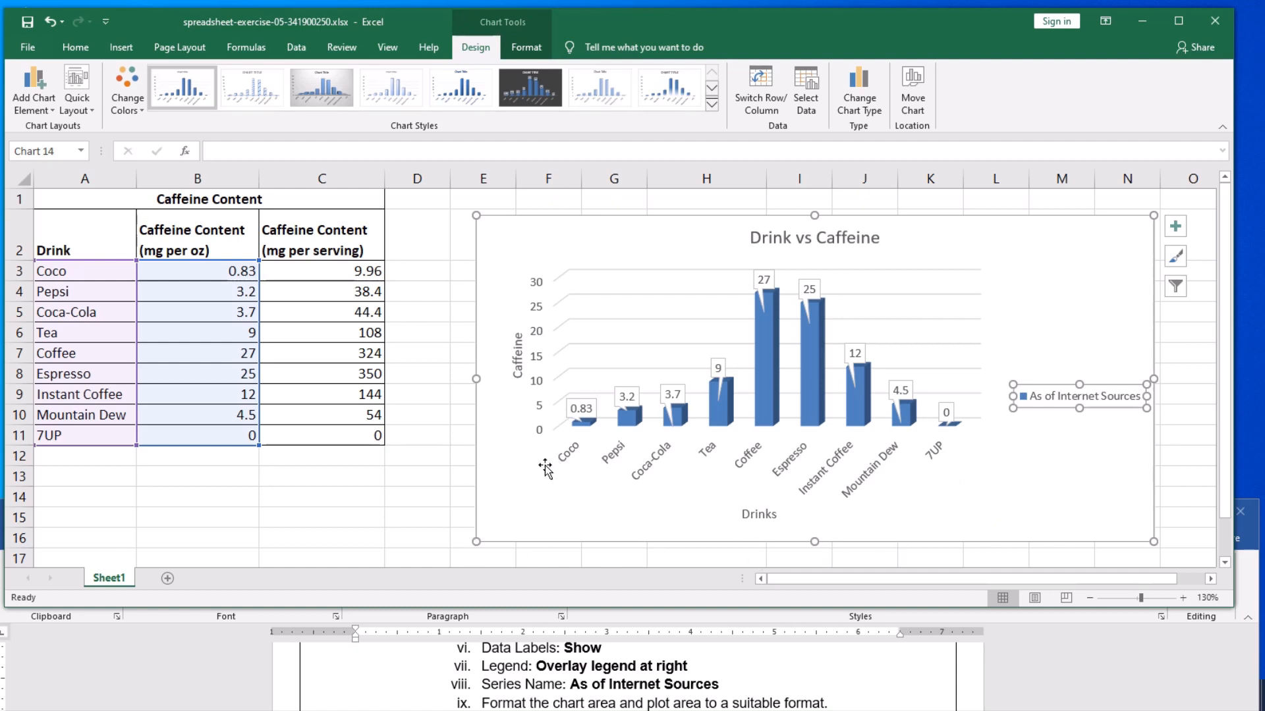
- Widen the column chart on both sides to about 7.97 inches
{"action": "left_click_drag", "start_coordinate": [476, 379], "coordinate": [431, 378]}
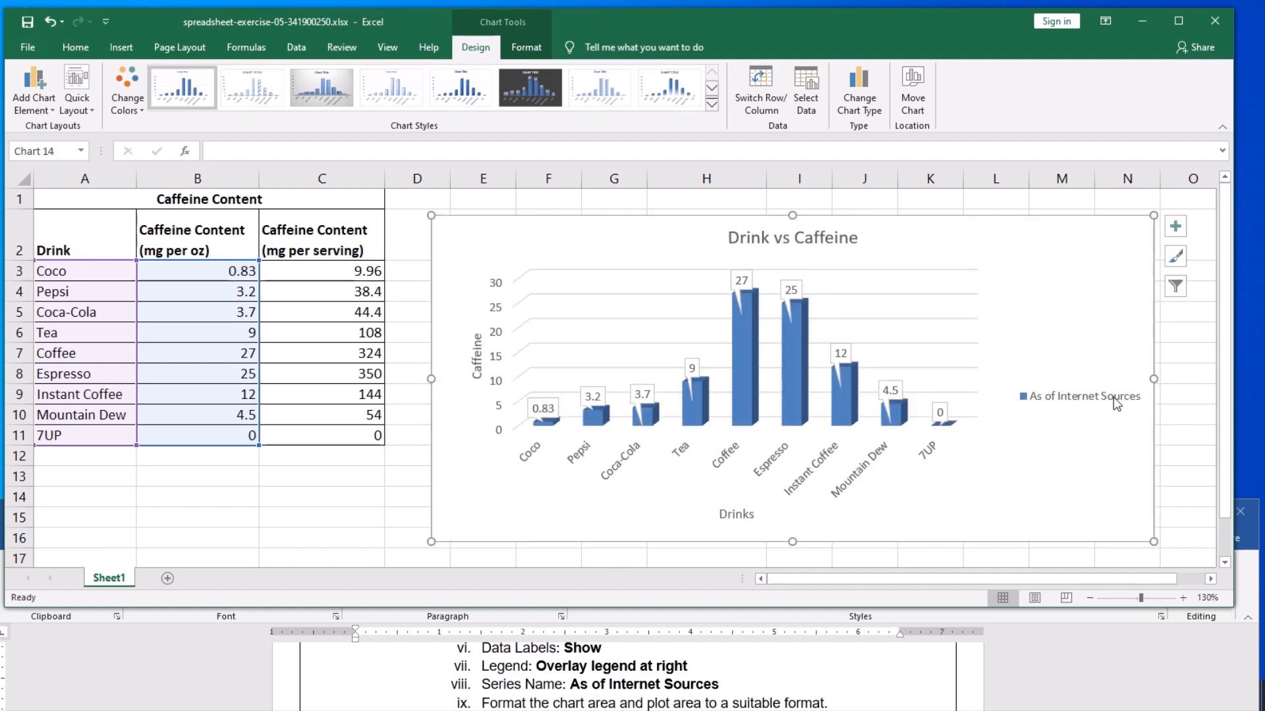
{"action": "left_click_drag", "start_coordinate": [1155, 379], "coordinate": [1193, 377]}
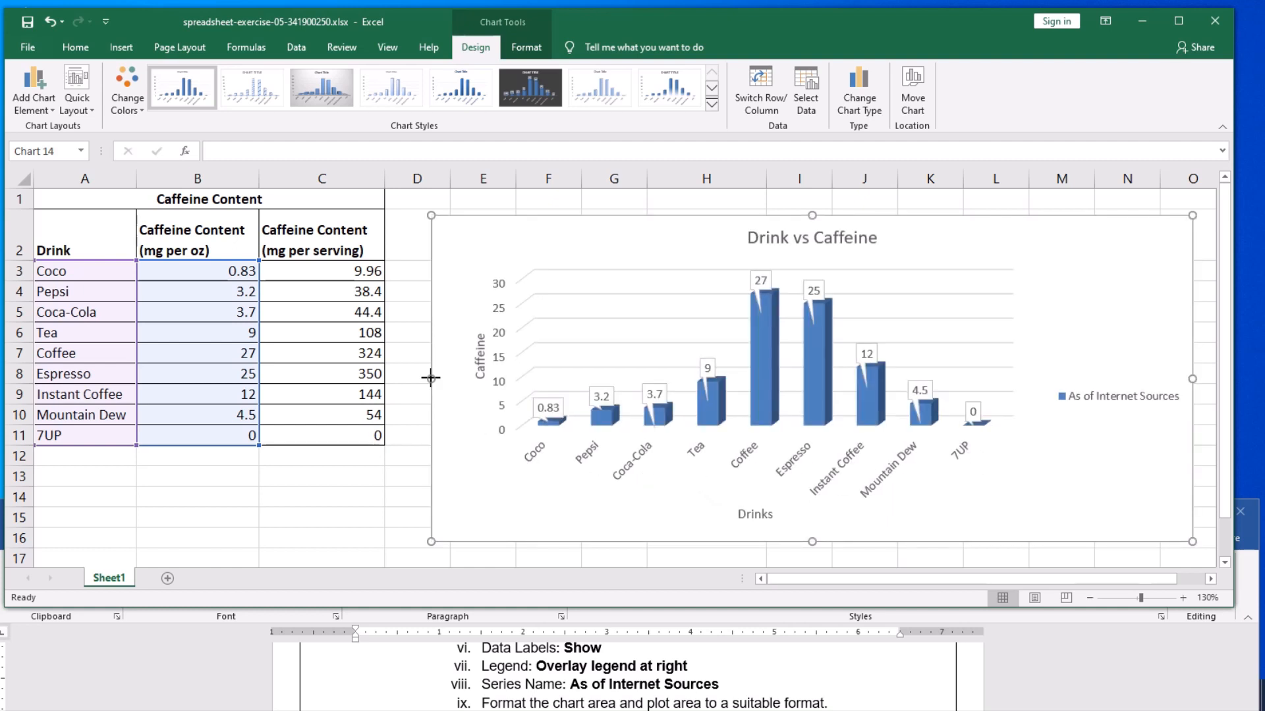
{"action": "left_click_drag", "start_coordinate": [431, 379], "coordinate": [407, 378]}
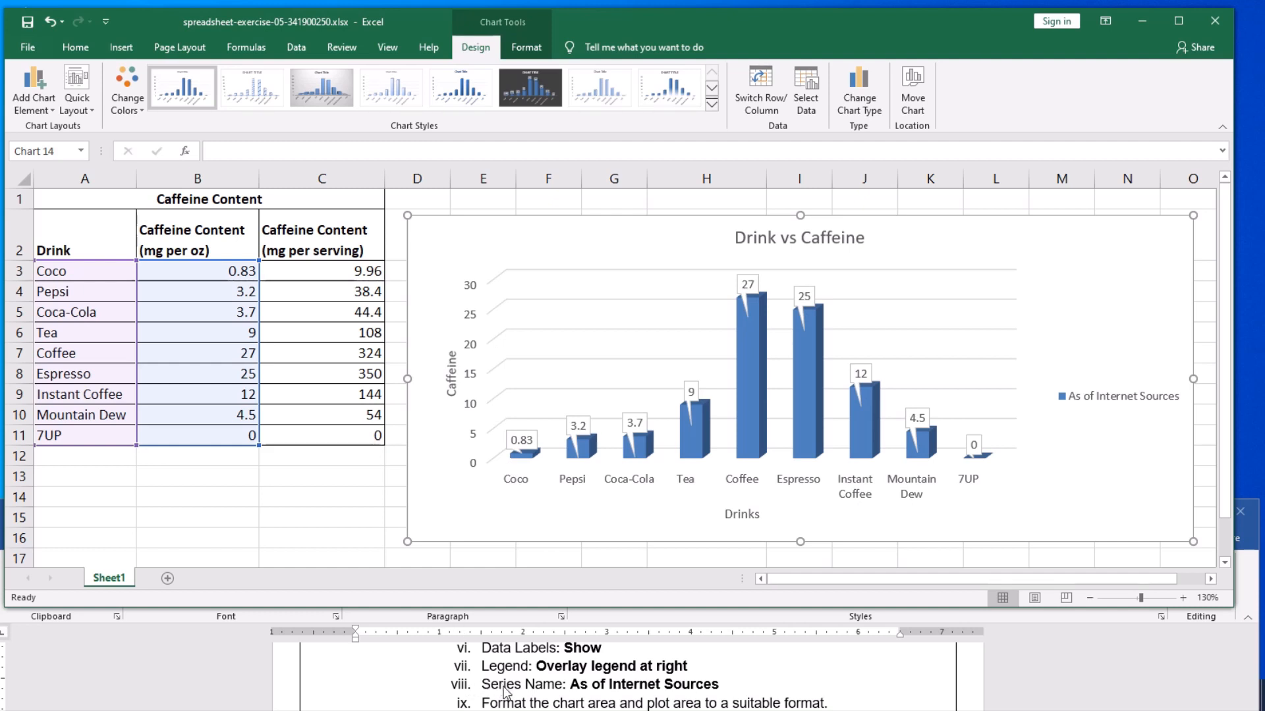
- Fill the column chart's chart area with a light blue theme colour
{"action": "scroll", "coordinate": [504, 692], "scroll_direction": "down", "scroll_amount": 1}
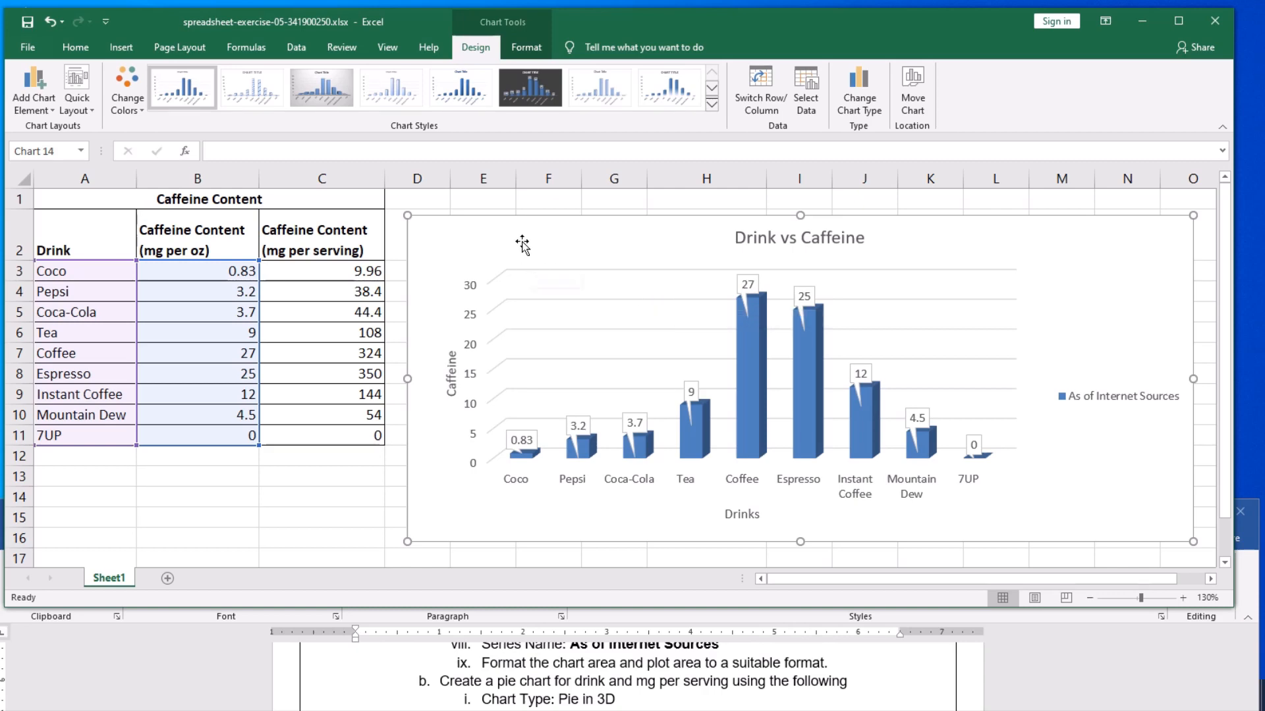
{"action": "left_click", "coordinate": [526, 48]}
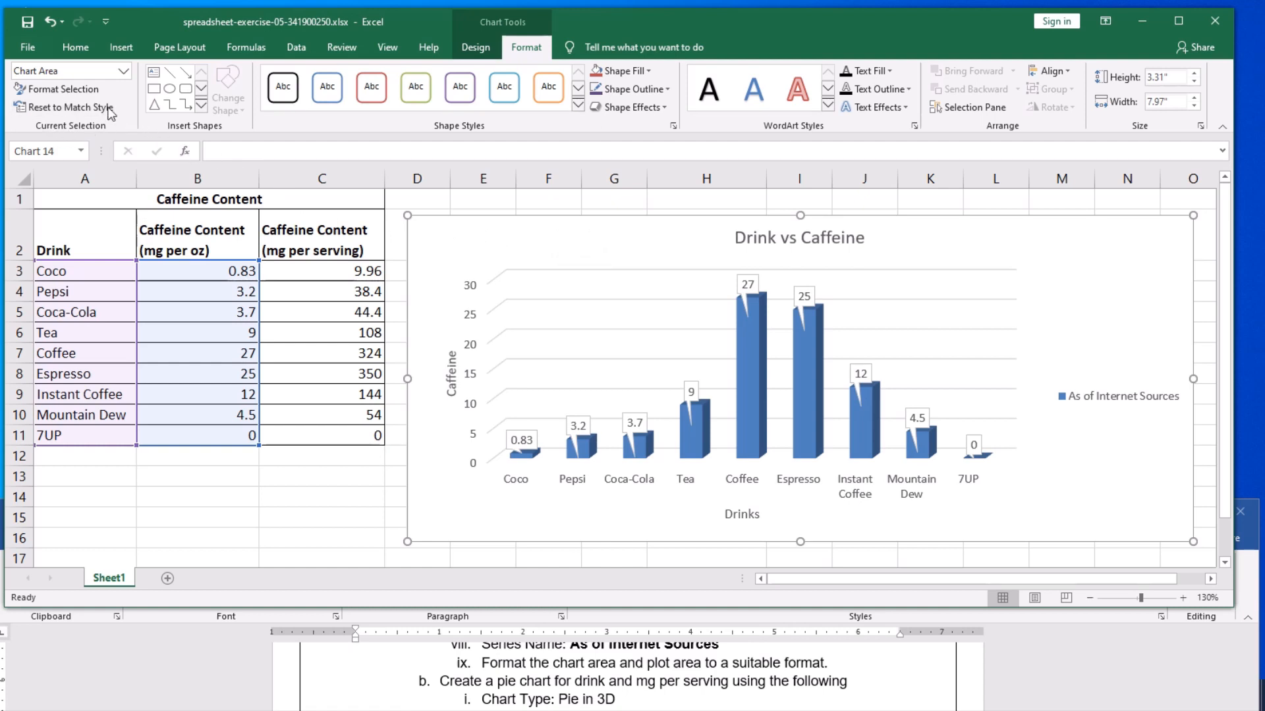
{"action": "left_click", "coordinate": [123, 71]}
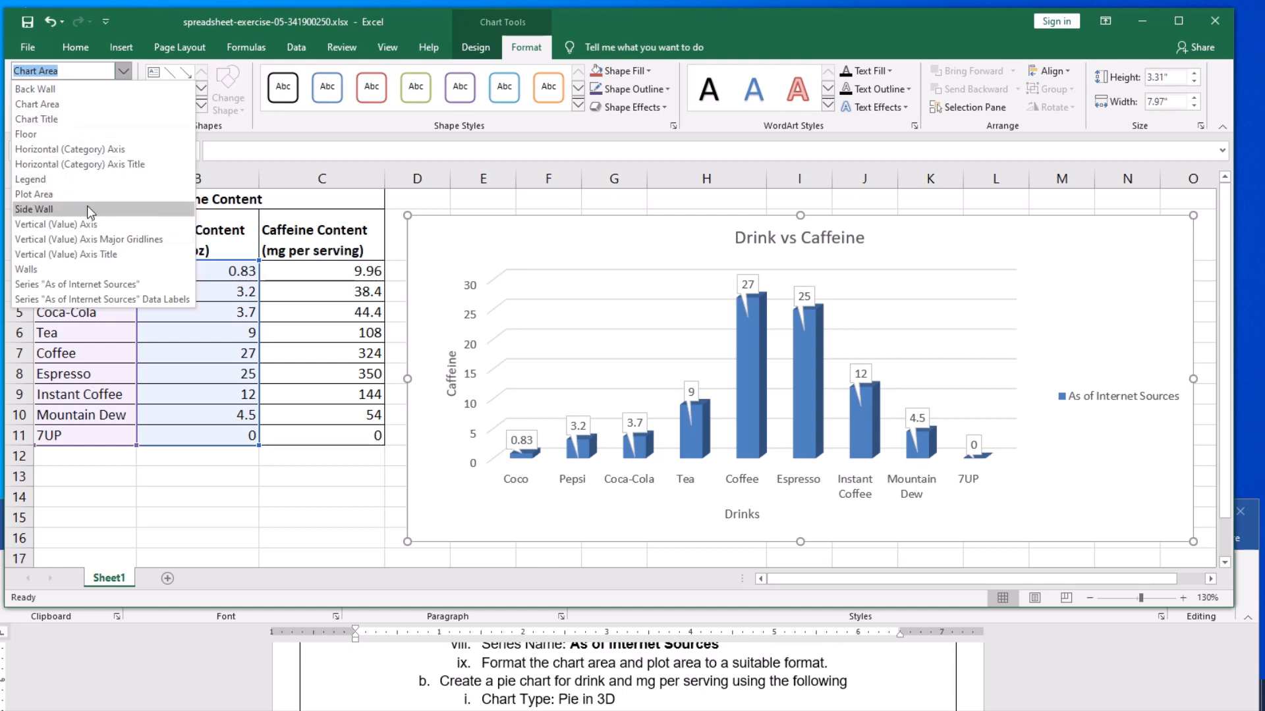
{"action": "left_click", "coordinate": [59, 109]}
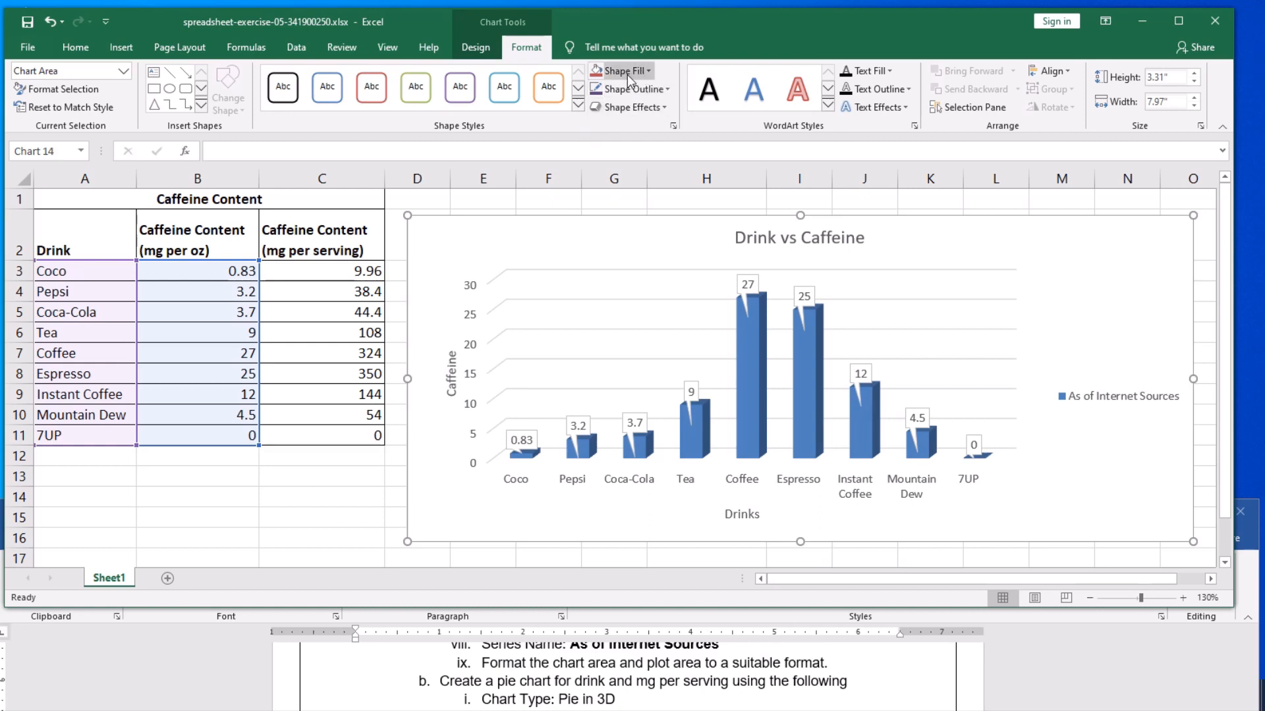
{"action": "left_click", "coordinate": [650, 72]}
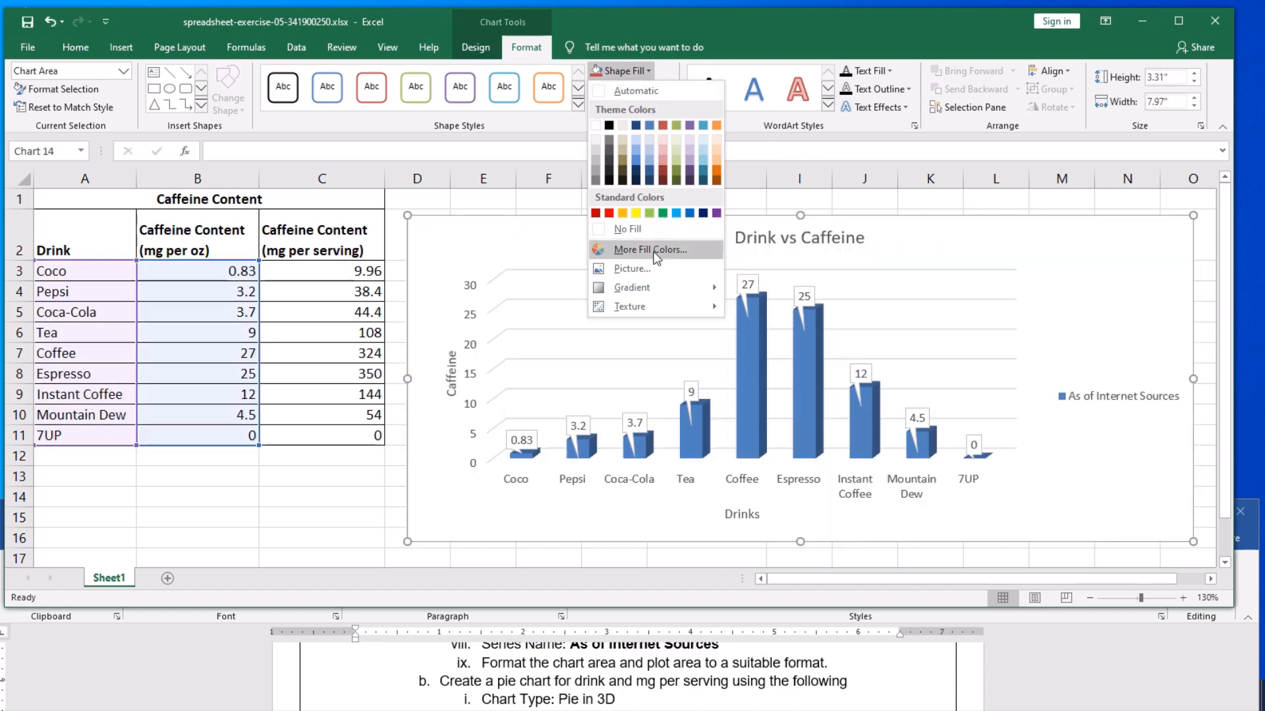
{"action": "mouse_move", "coordinate": [639, 310]}
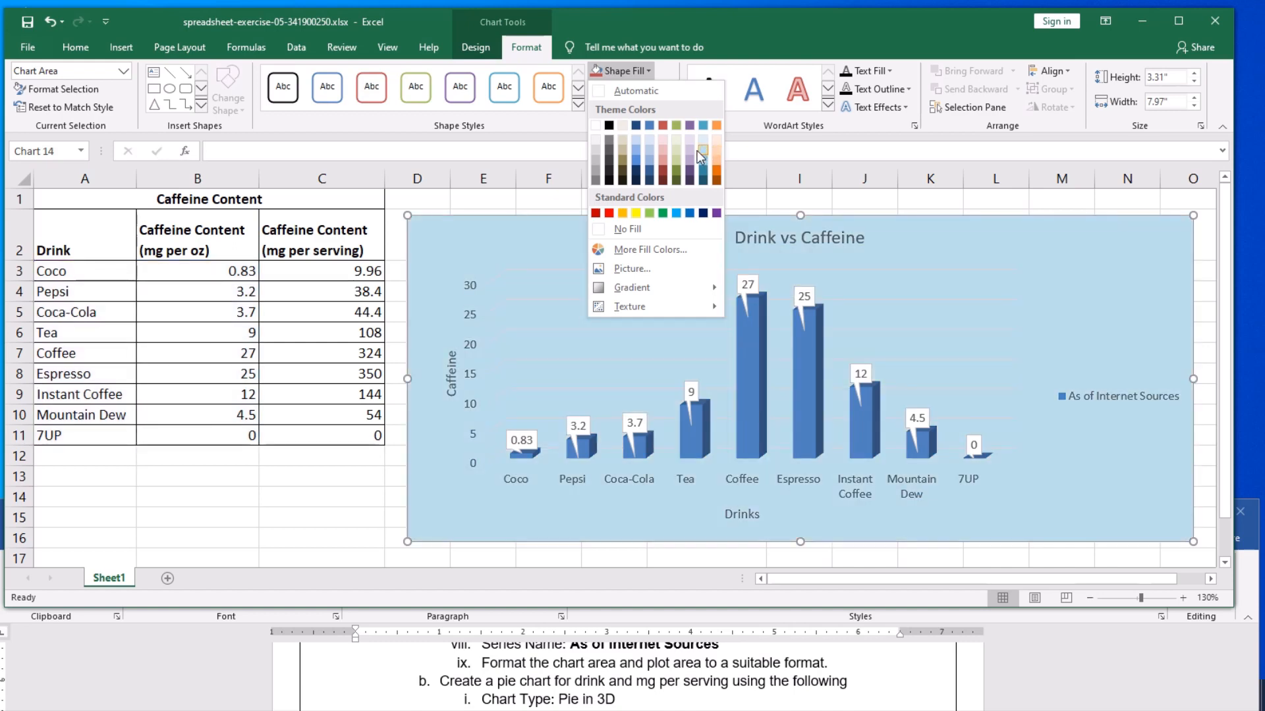
{"action": "left_click", "coordinate": [701, 151]}
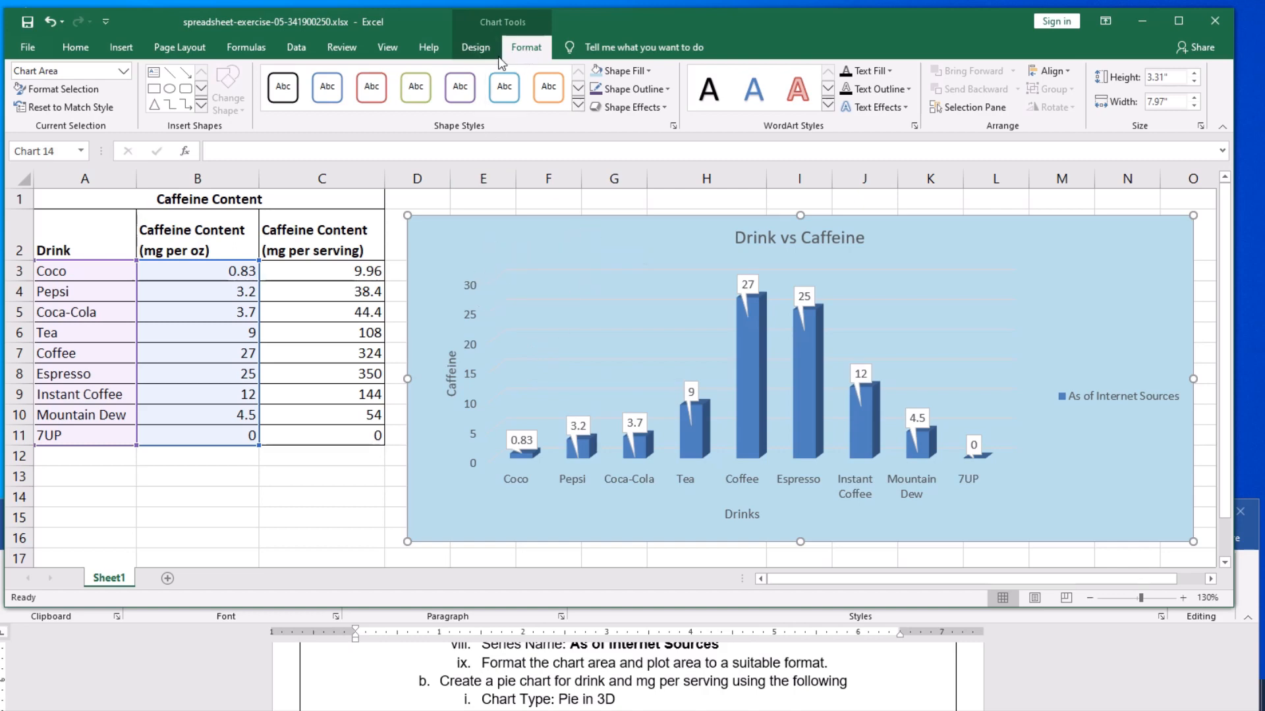
- Apply the Colored Fill - Olive Green, Accent 3 shape style to the chart's plot area
{"action": "left_click", "coordinate": [123, 71]}
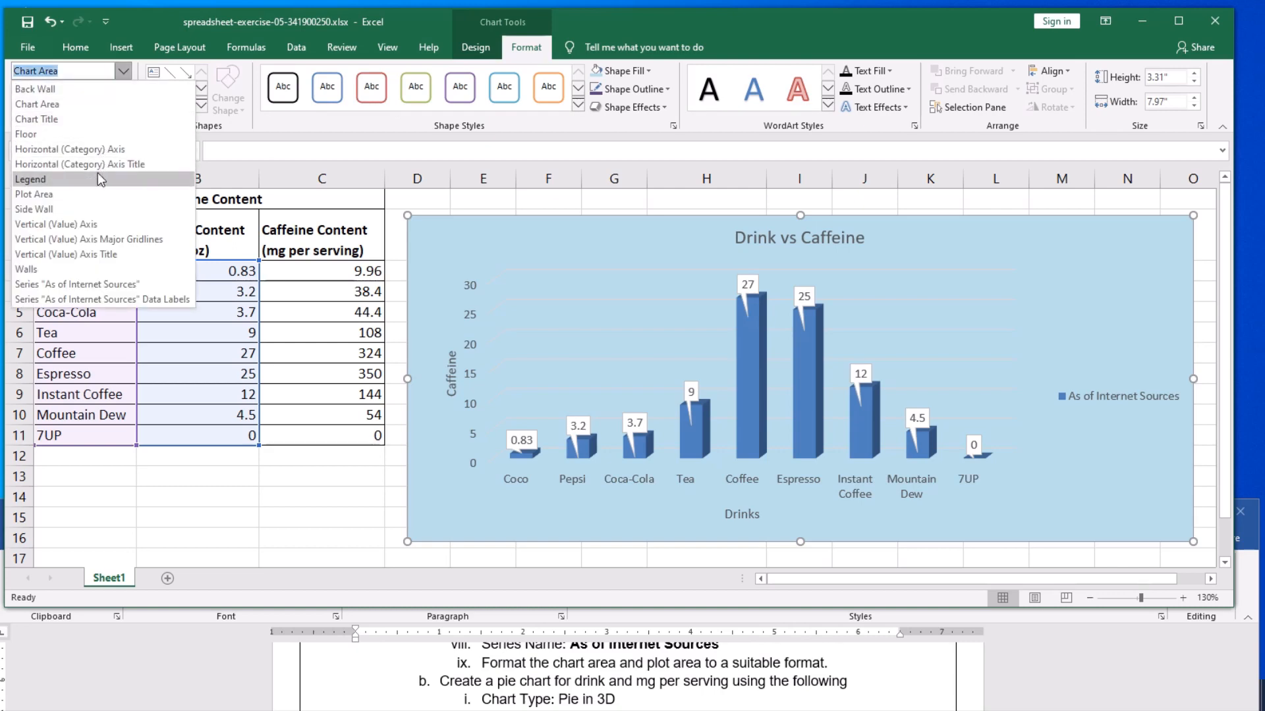
{"action": "left_click", "coordinate": [77, 196]}
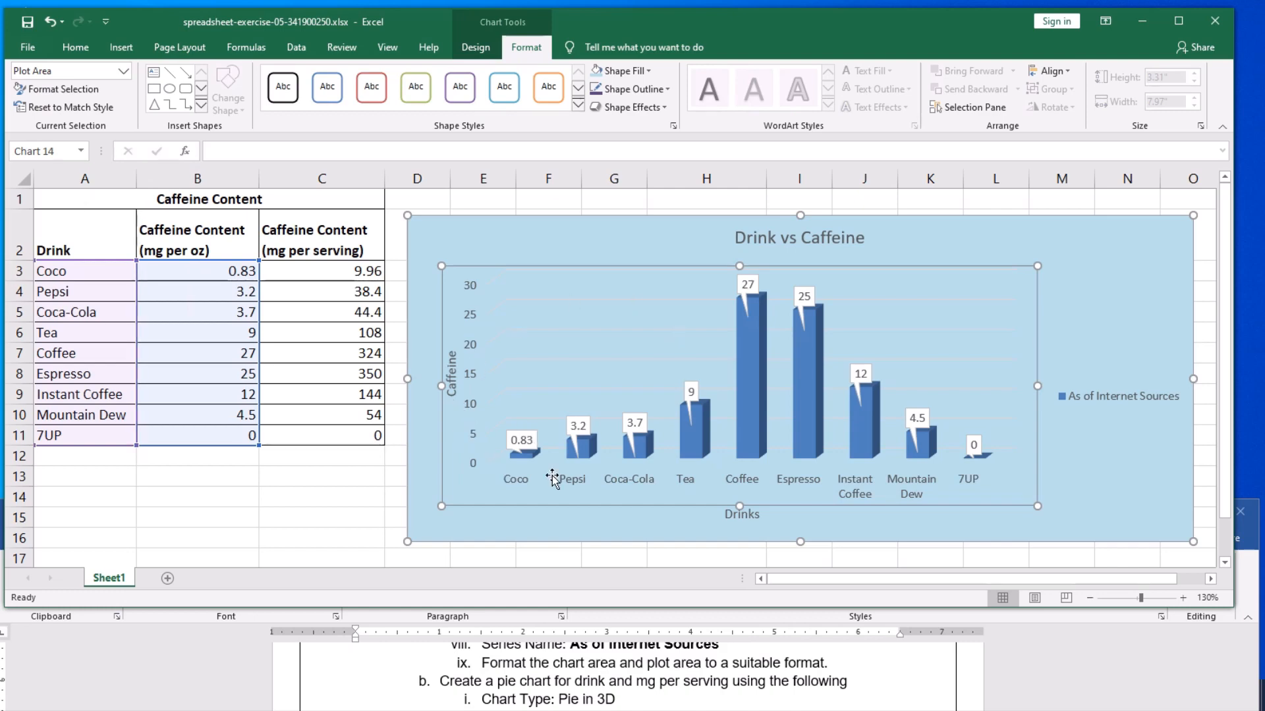
{"action": "left_click", "coordinate": [577, 106]}
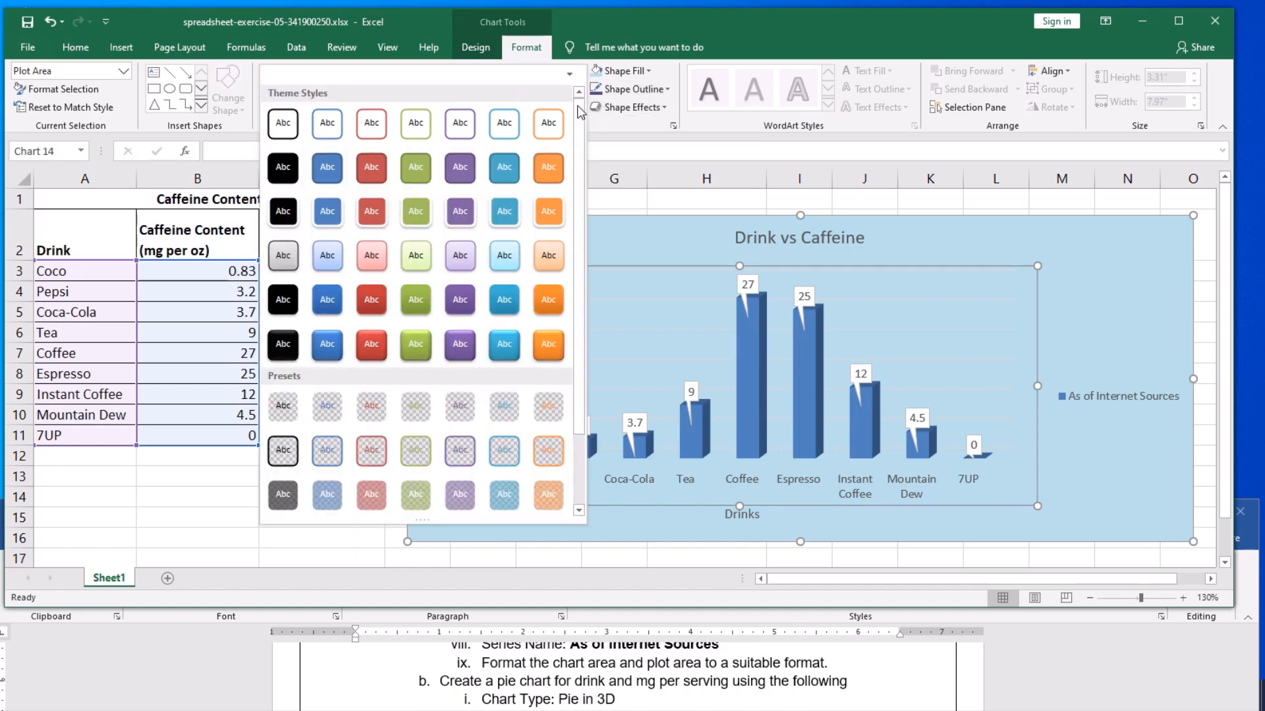
{"action": "left_click", "coordinate": [415, 170]}
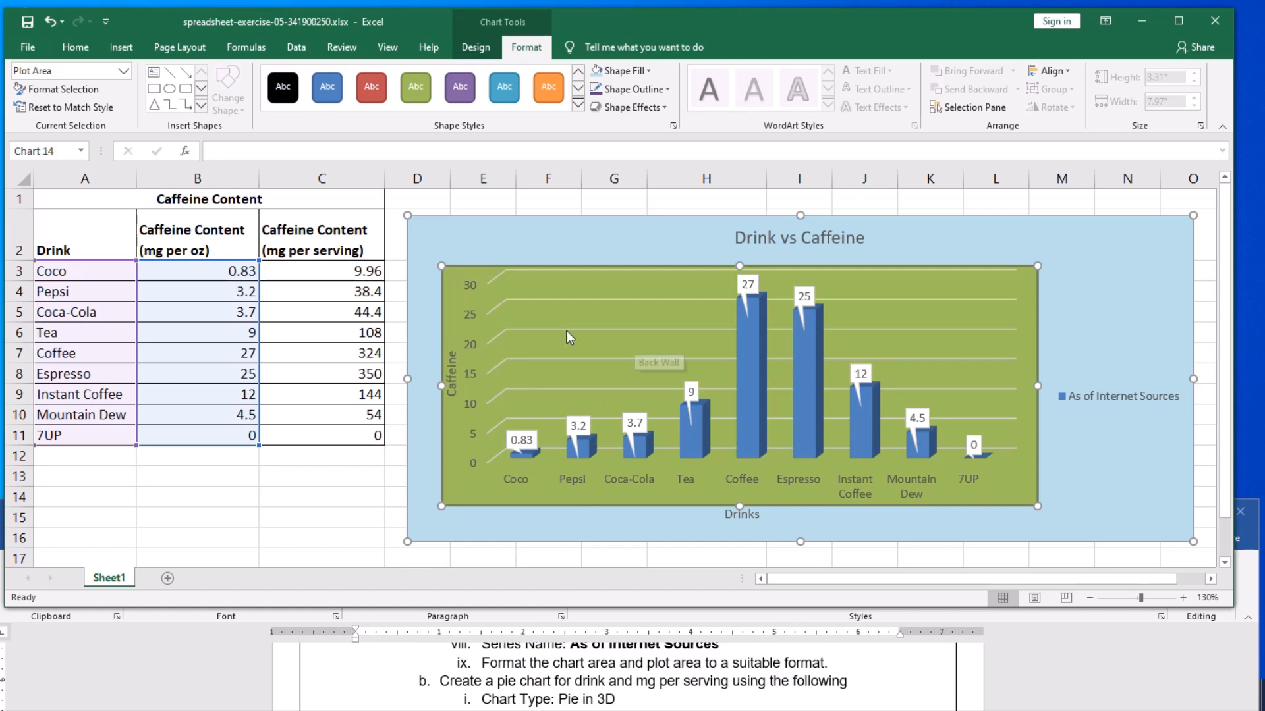
- Give the chart area a dark orange outline with a weight of 2¼ pt and deselect the chart
{"action": "left_click", "coordinate": [122, 72]}
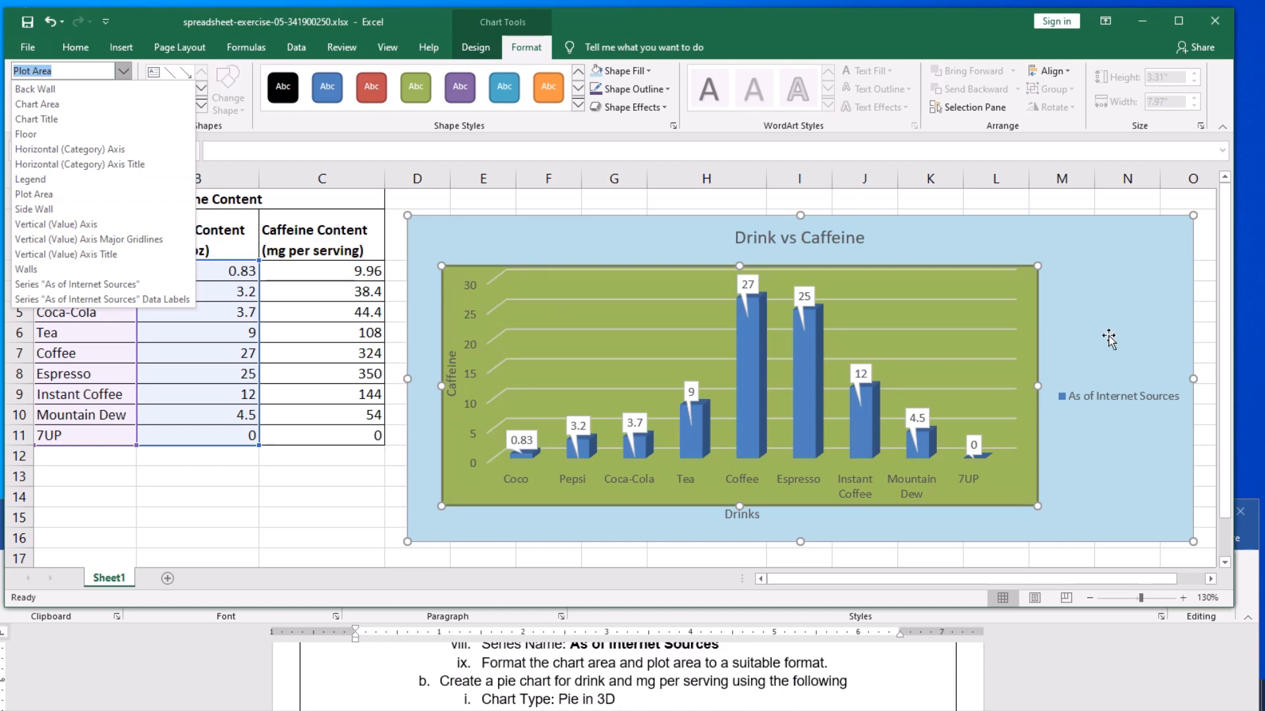
{"action": "left_click", "coordinate": [77, 105]}
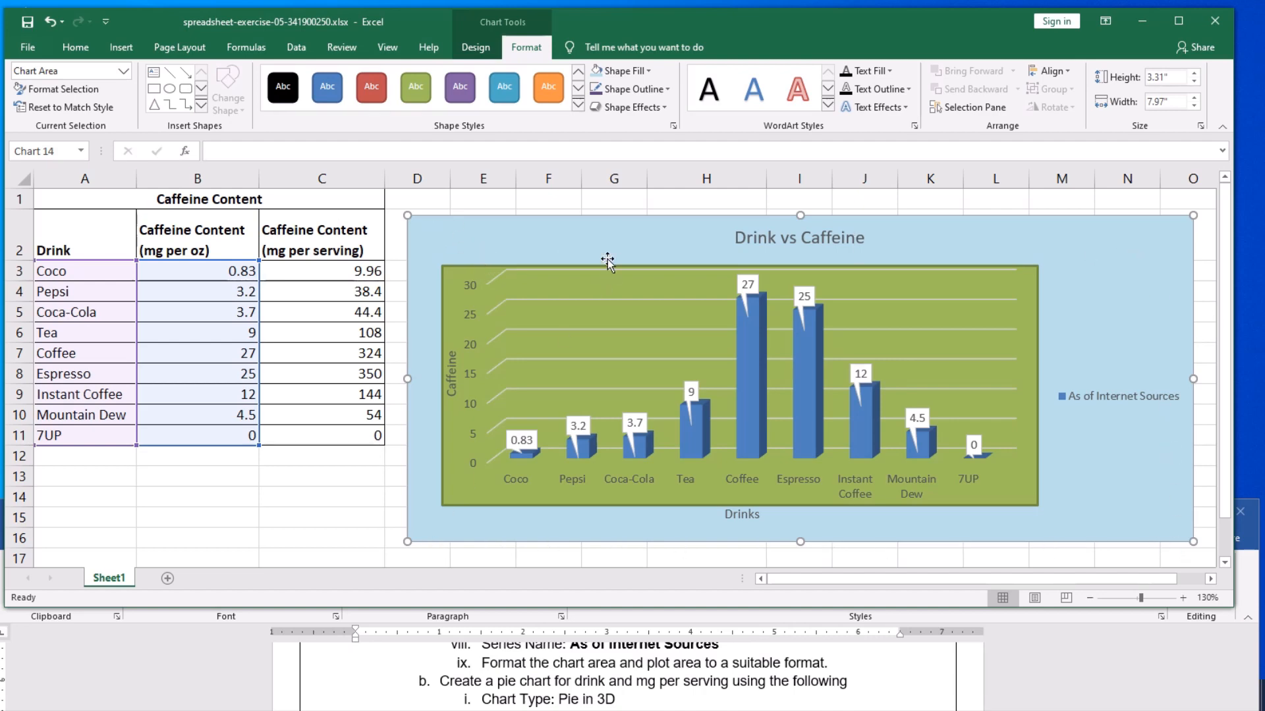
{"action": "left_click", "coordinate": [666, 90]}
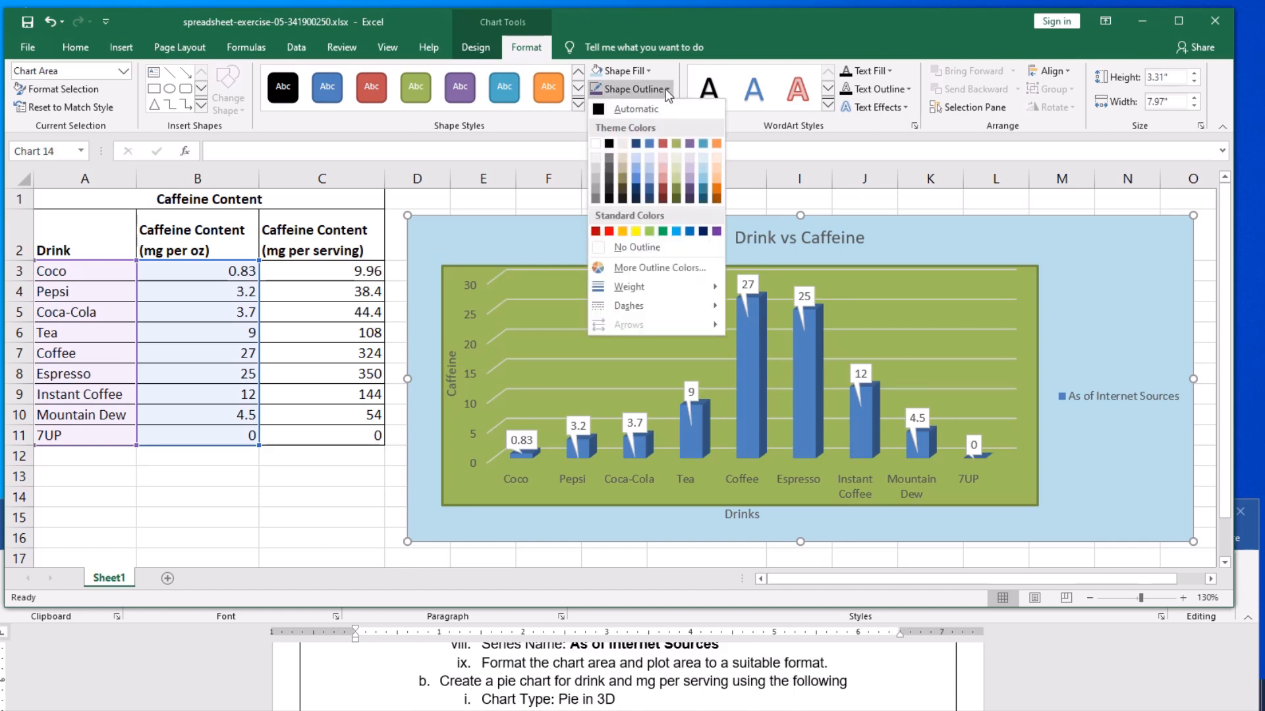
{"action": "left_click", "coordinate": [716, 193]}
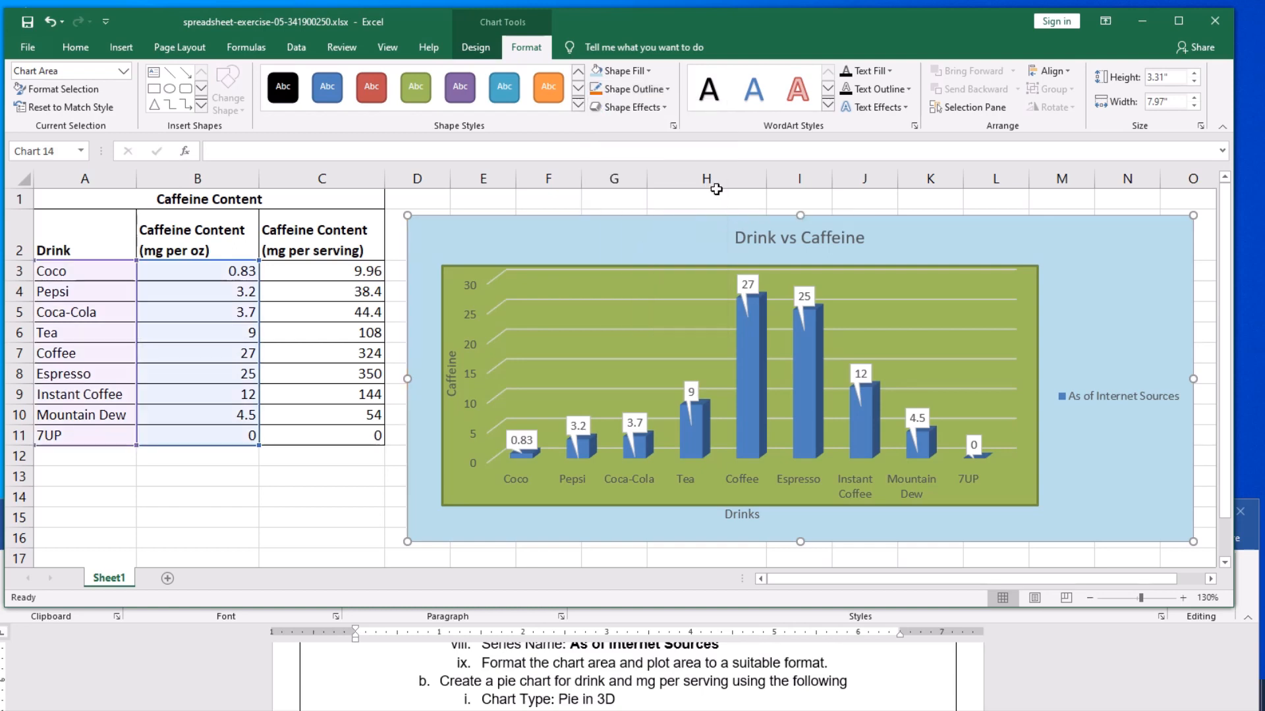
{"action": "left_click", "coordinate": [656, 89]}
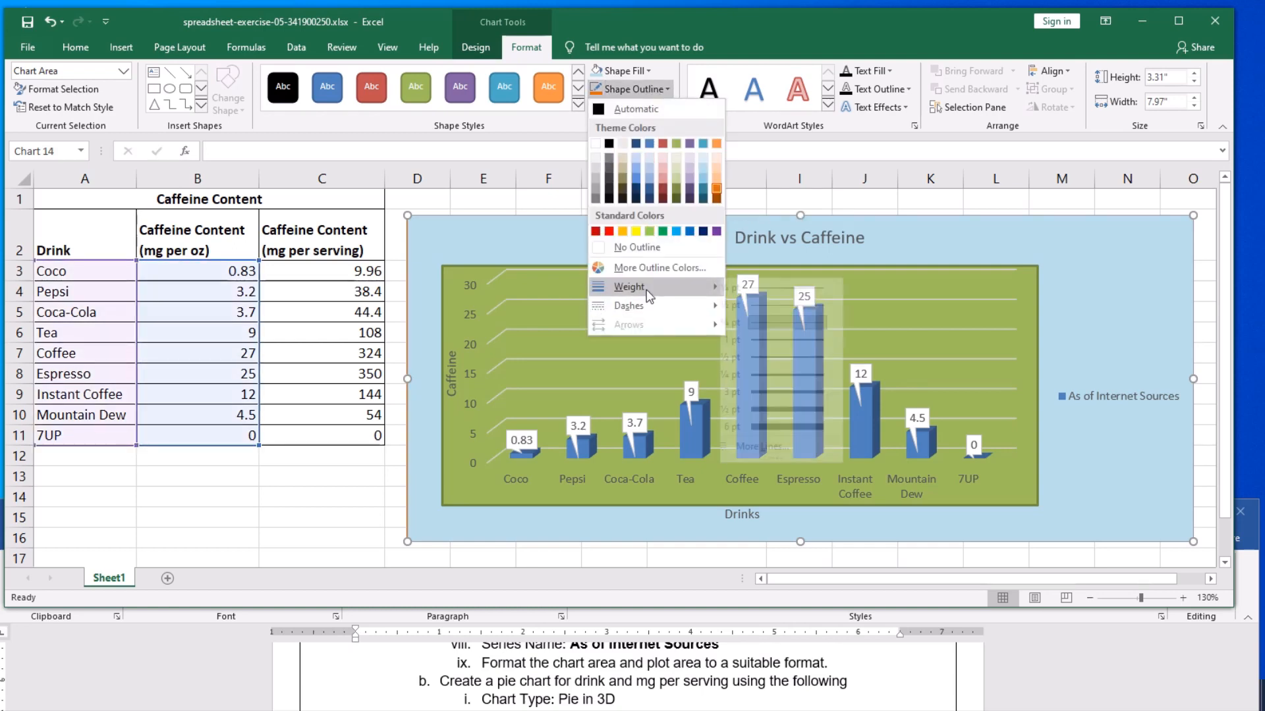
{"action": "mouse_move", "coordinate": [639, 286]}
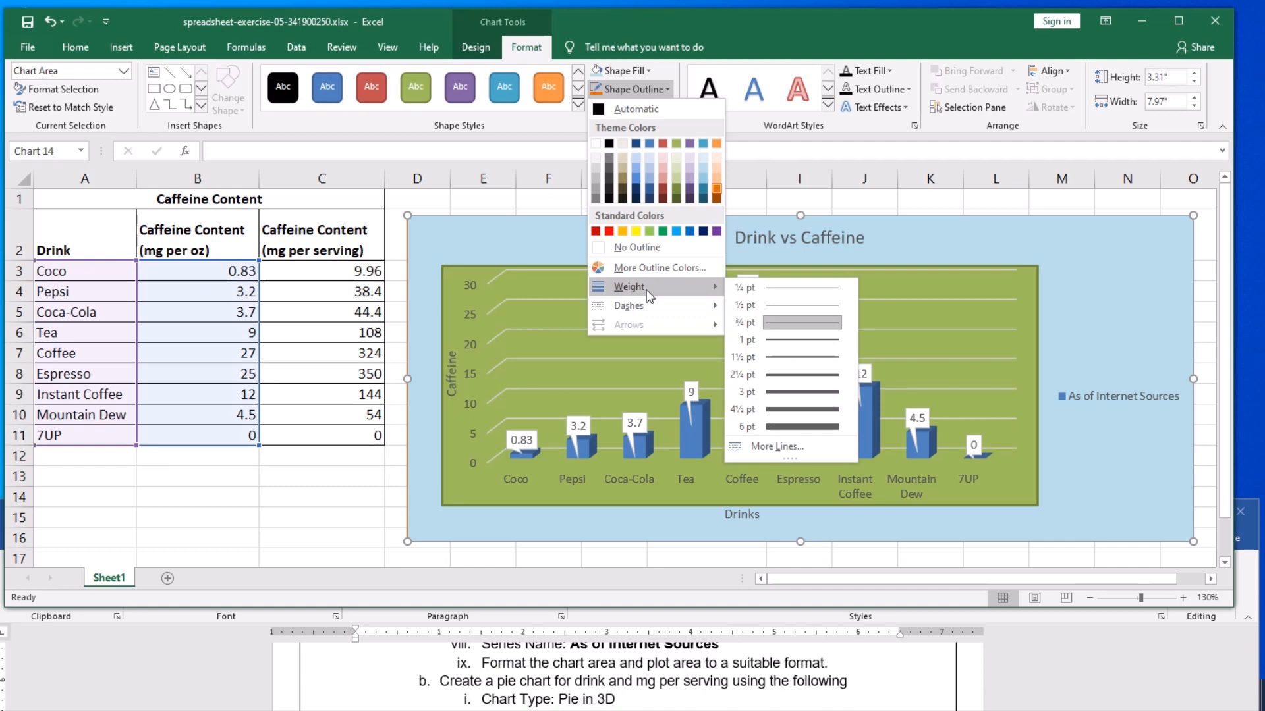
{"action": "left_click", "coordinate": [786, 382]}
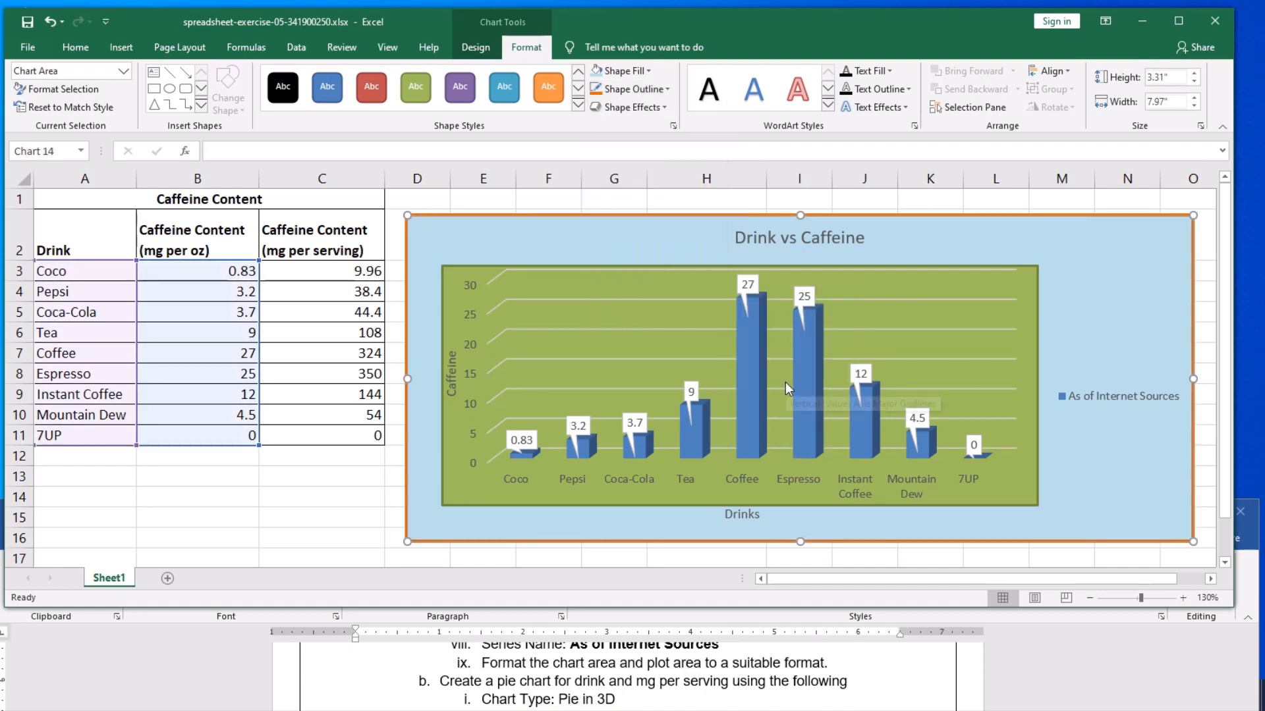
{"action": "left_click", "coordinate": [360, 542]}
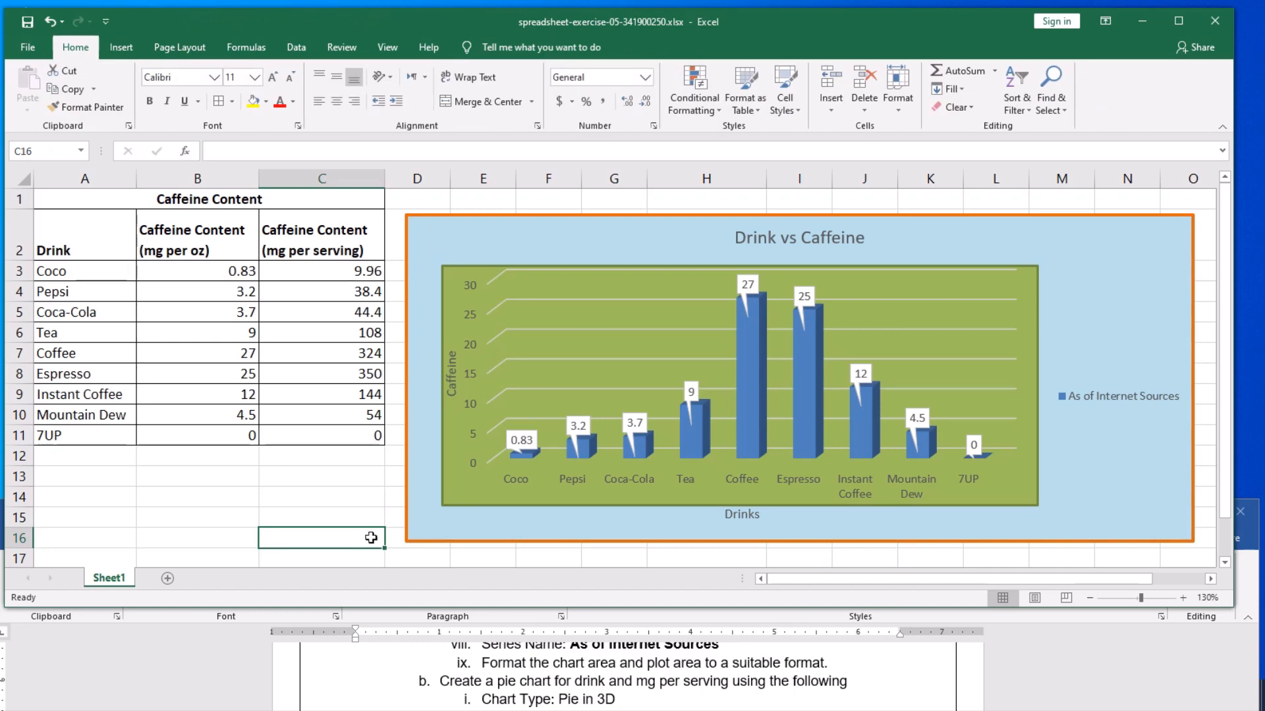
{"action": "left_click", "coordinate": [299, 511]}
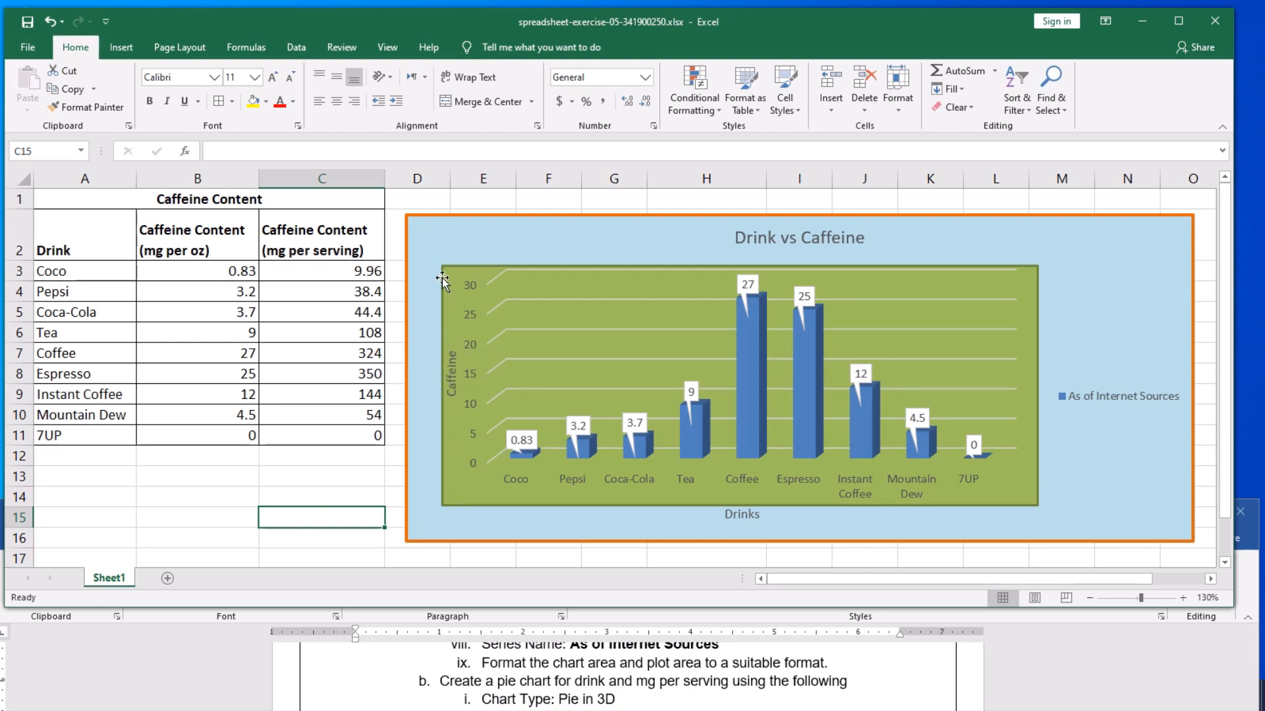
{"action": "left_click", "coordinate": [433, 257]}
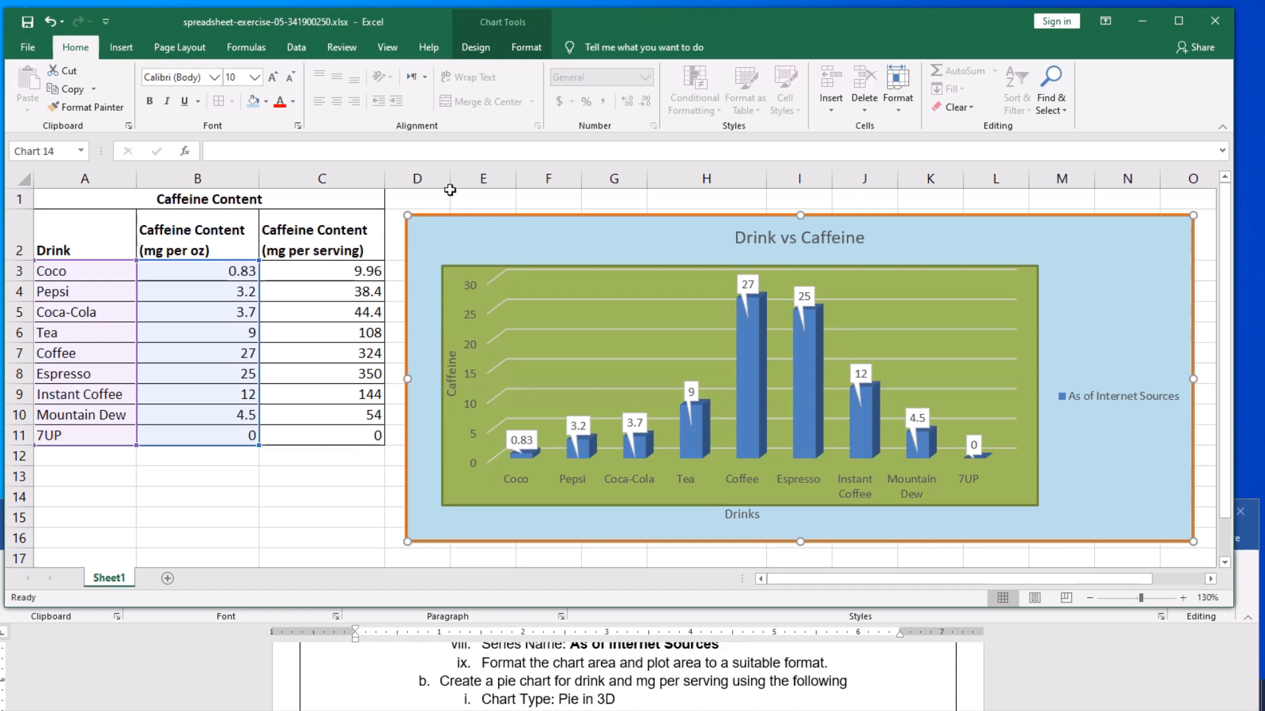
{"action": "left_click", "coordinate": [473, 48]}
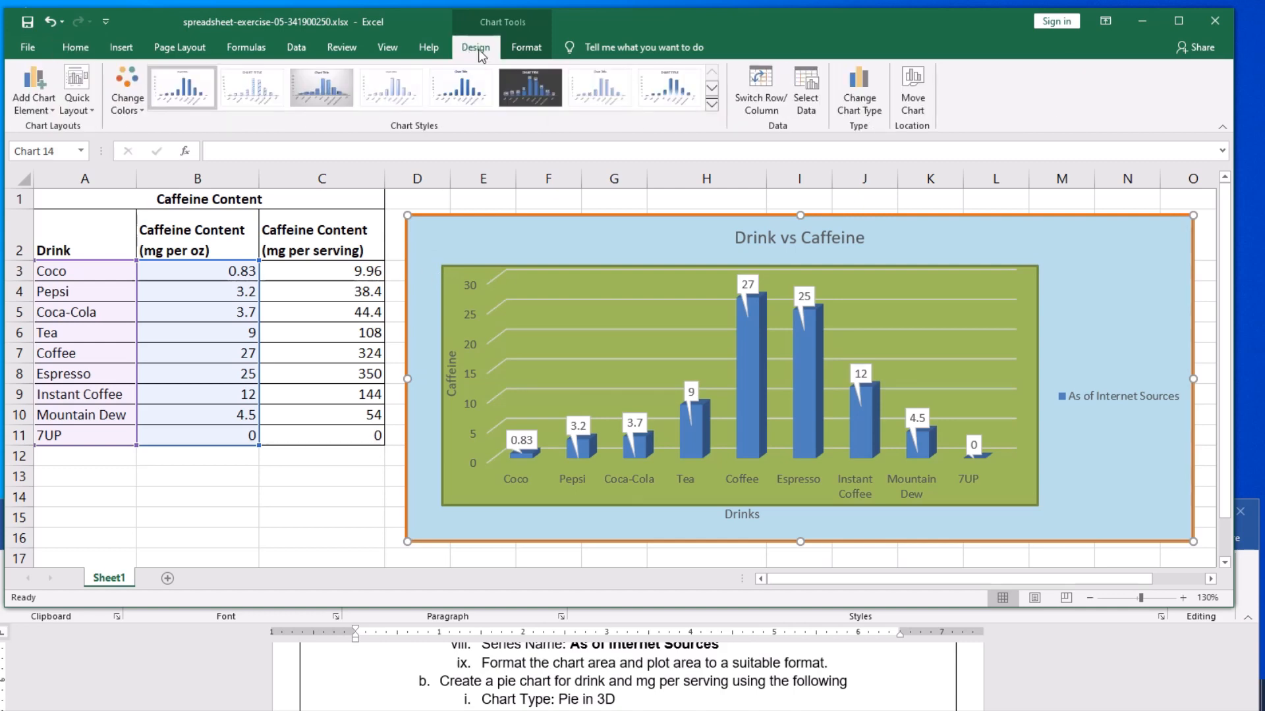
{"action": "left_click", "coordinate": [522, 49]}
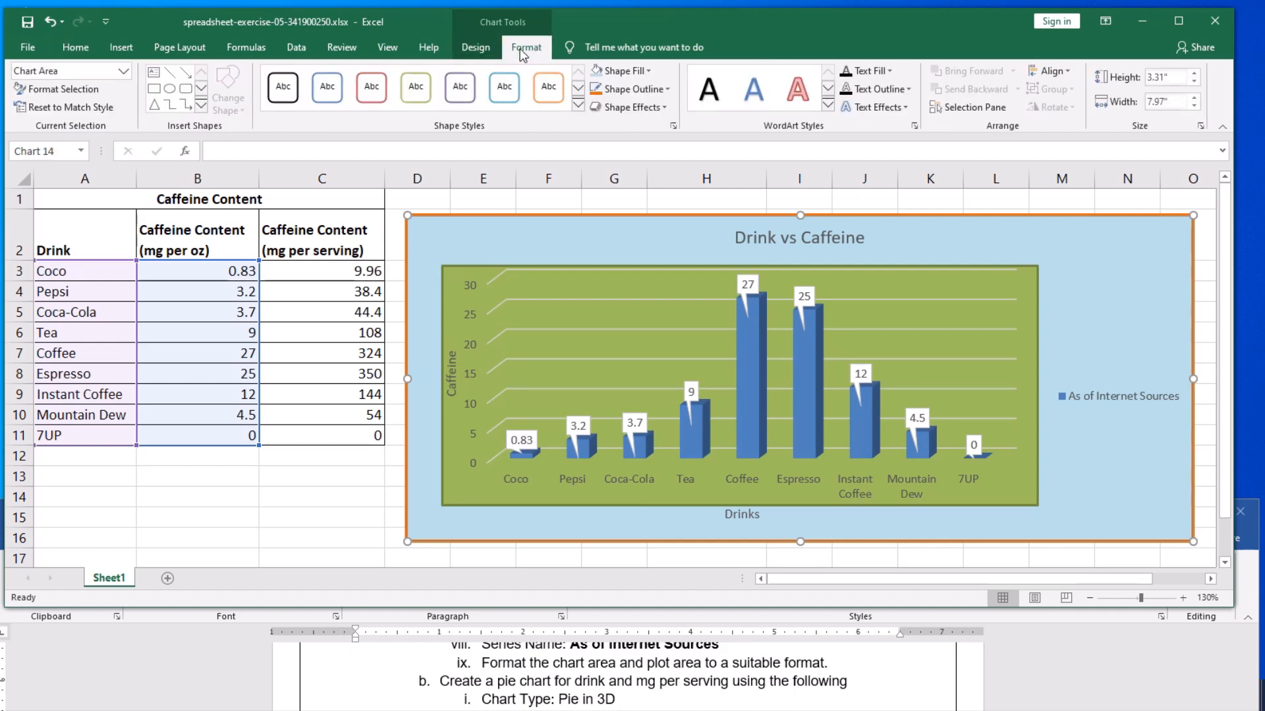
{"action": "left_click", "coordinate": [475, 48]}
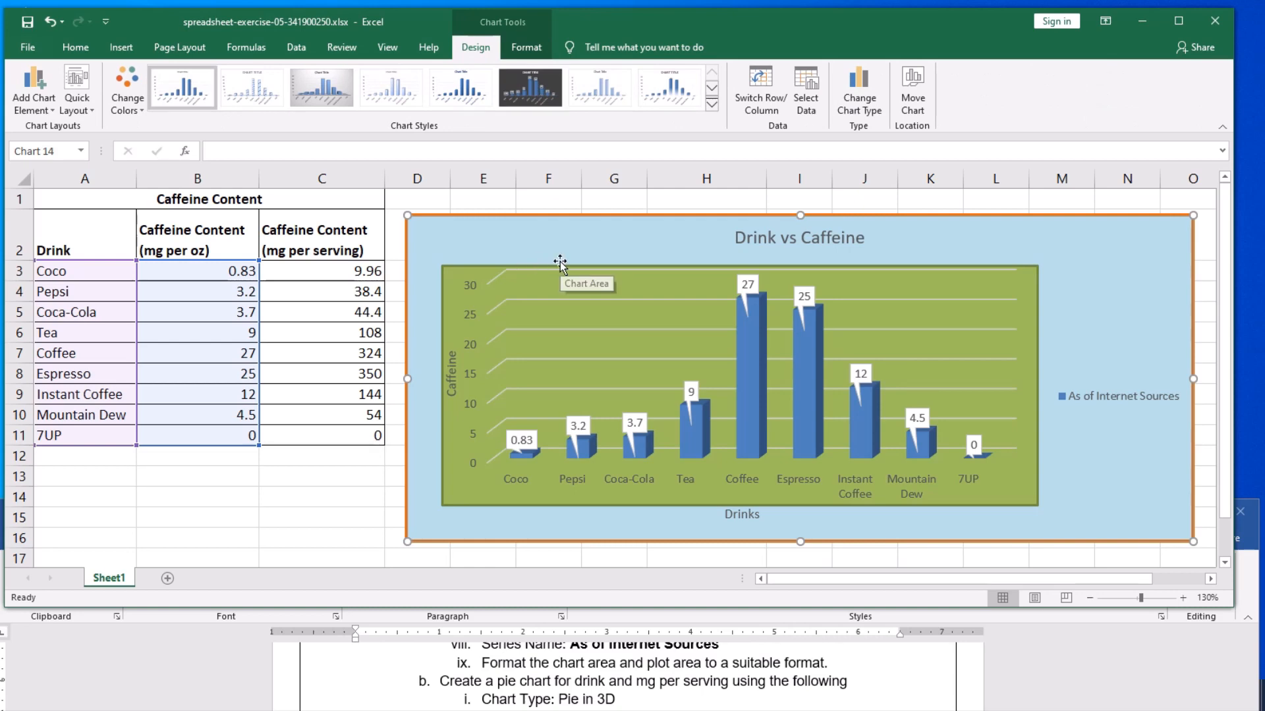
{"action": "left_click", "coordinate": [327, 493]}
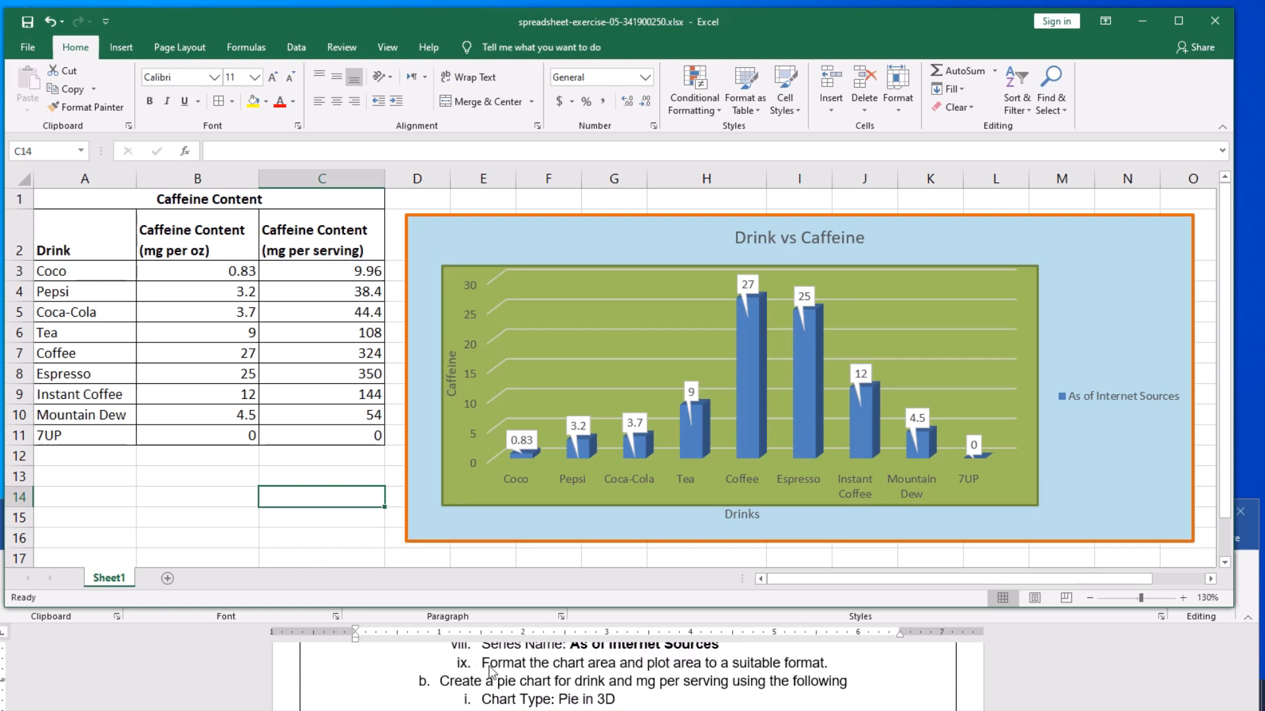
{"action": "scroll", "coordinate": [518, 683], "scroll_direction": "down", "scroll_amount": 1}
{"action": "scroll", "coordinate": [500, 688], "scroll_direction": "up", "scroll_amount": 1}
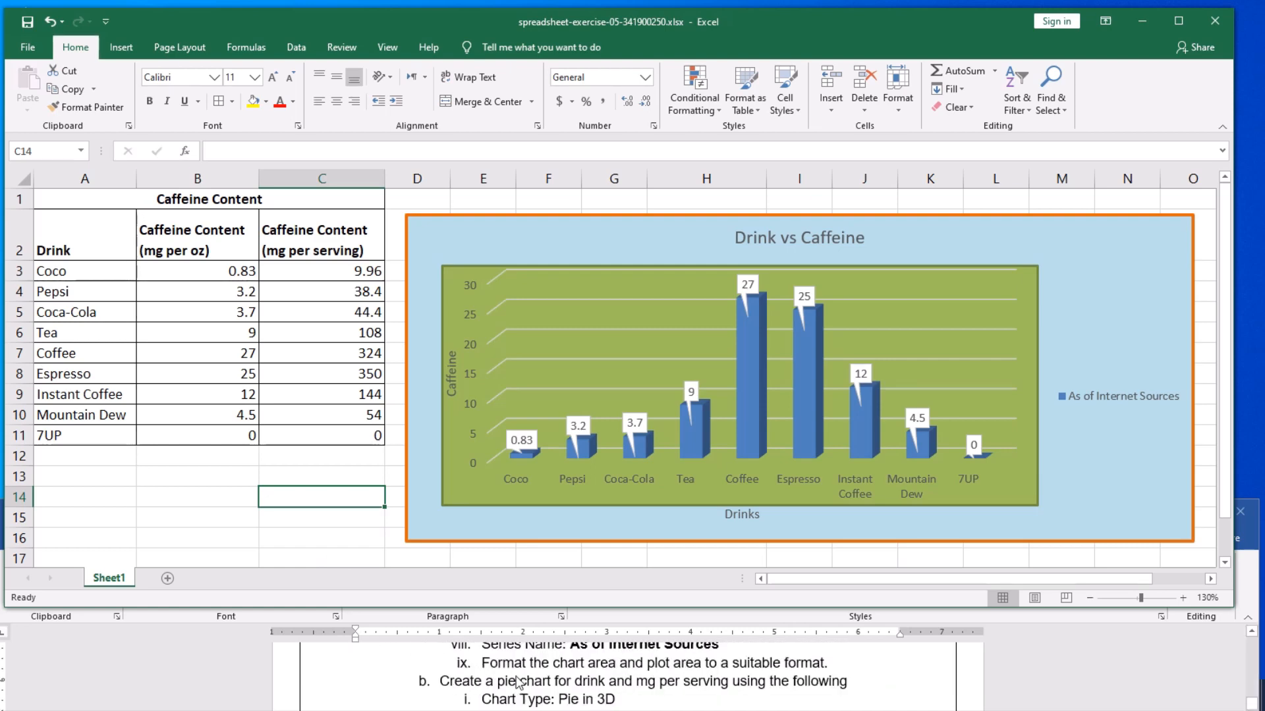
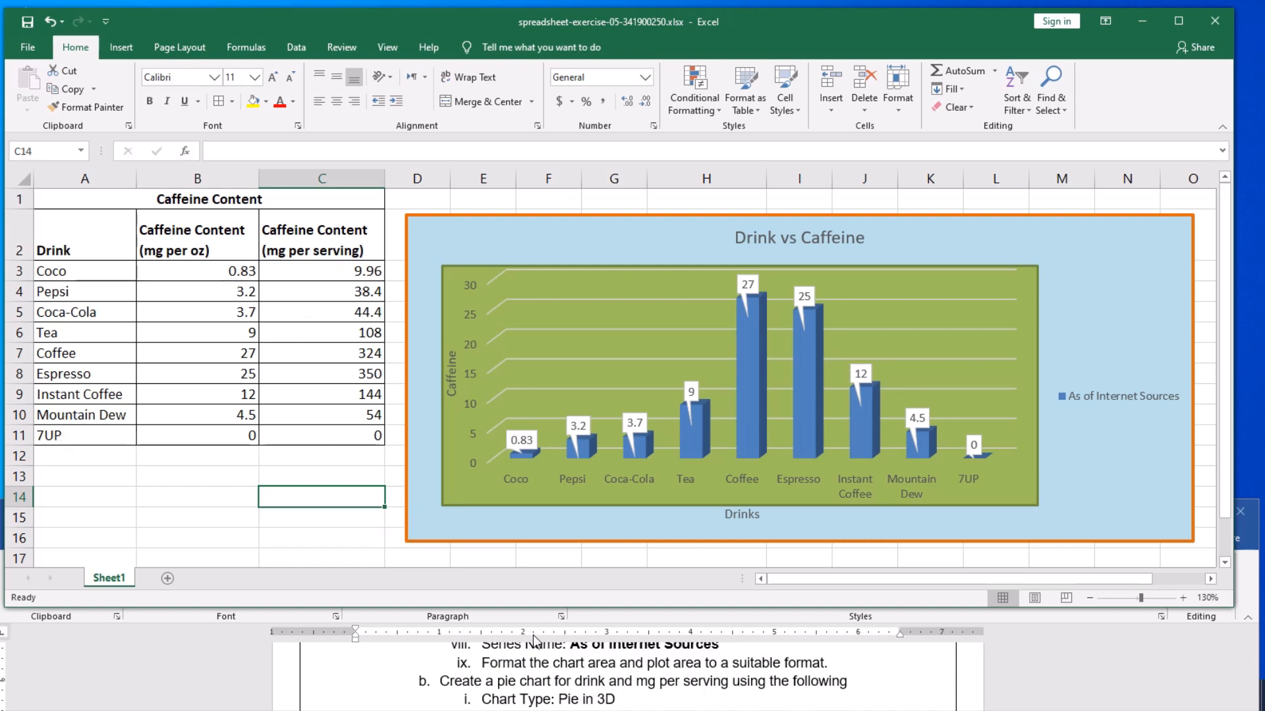
- Insert a blank 3-D pie chart with an empty cell outside the caffeine table selected
{"action": "scroll", "coordinate": [722, 697], "scroll_direction": "down", "scroll_amount": 1}
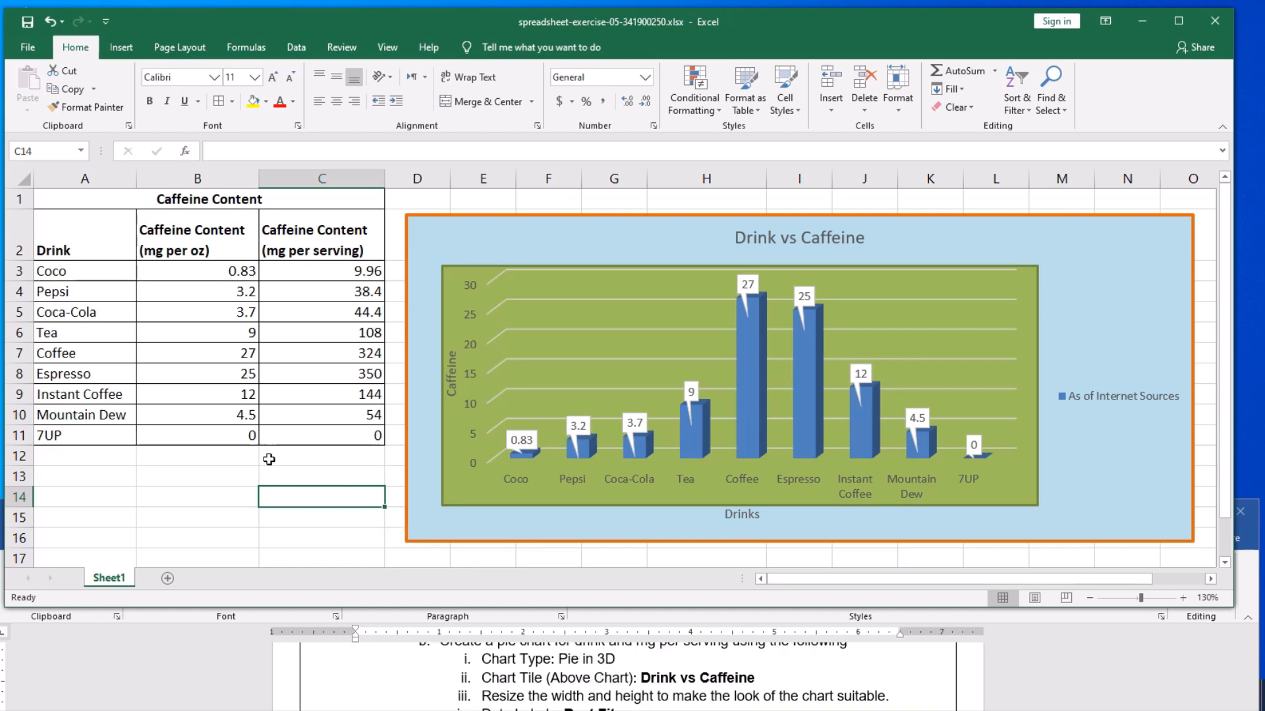
{"action": "left_click", "coordinate": [178, 487]}
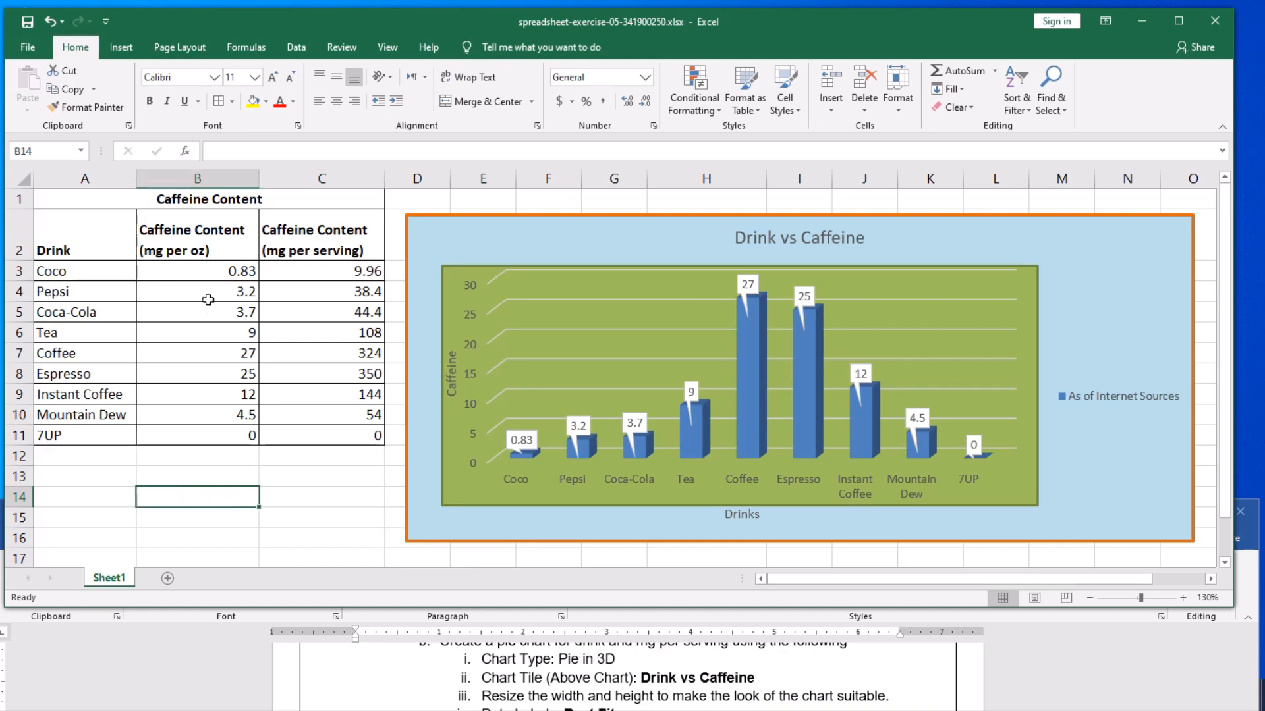
{"action": "left_click", "coordinate": [121, 47]}
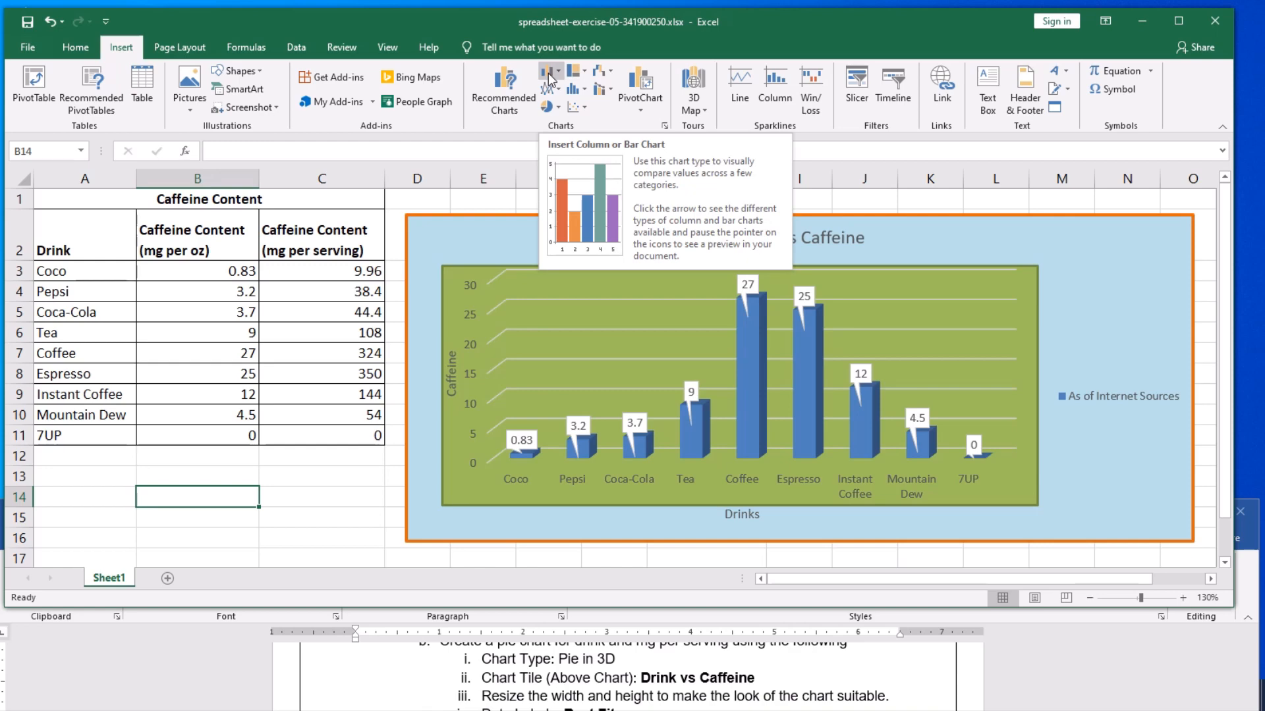
{"action": "left_click", "coordinate": [557, 107]}
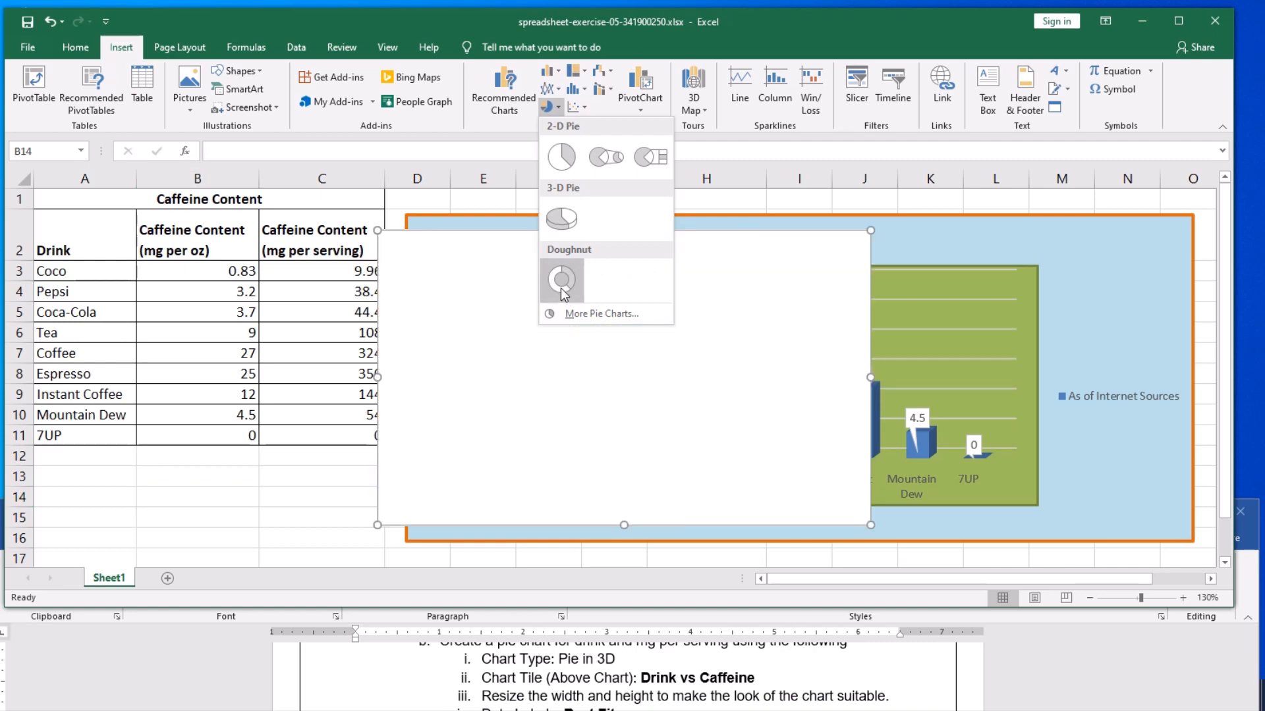
{"action": "left_click", "coordinate": [564, 222]}
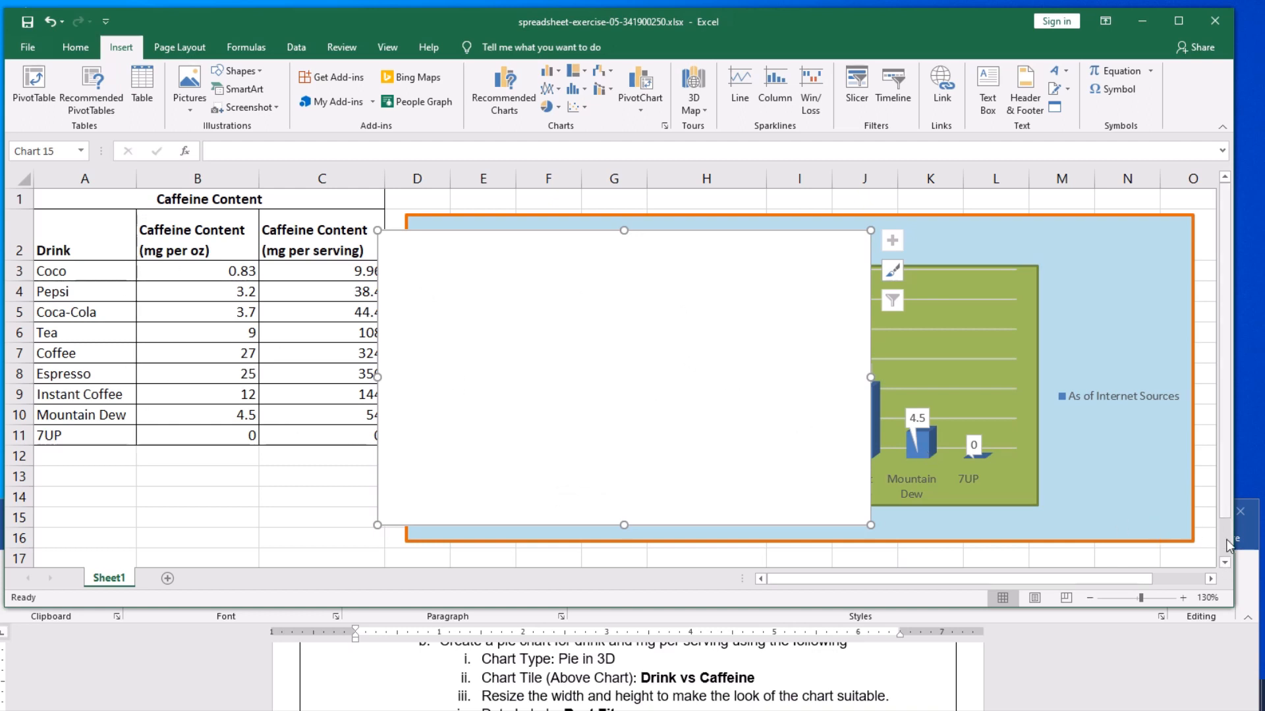
- Move the blank pie chart below the column chart, with its upper-left corner at about cell B18
{"action": "left_click", "coordinate": [1224, 564]}
{"action": "left_click", "coordinate": [1224, 564]}
{"action": "left_click", "coordinate": [1224, 564]}
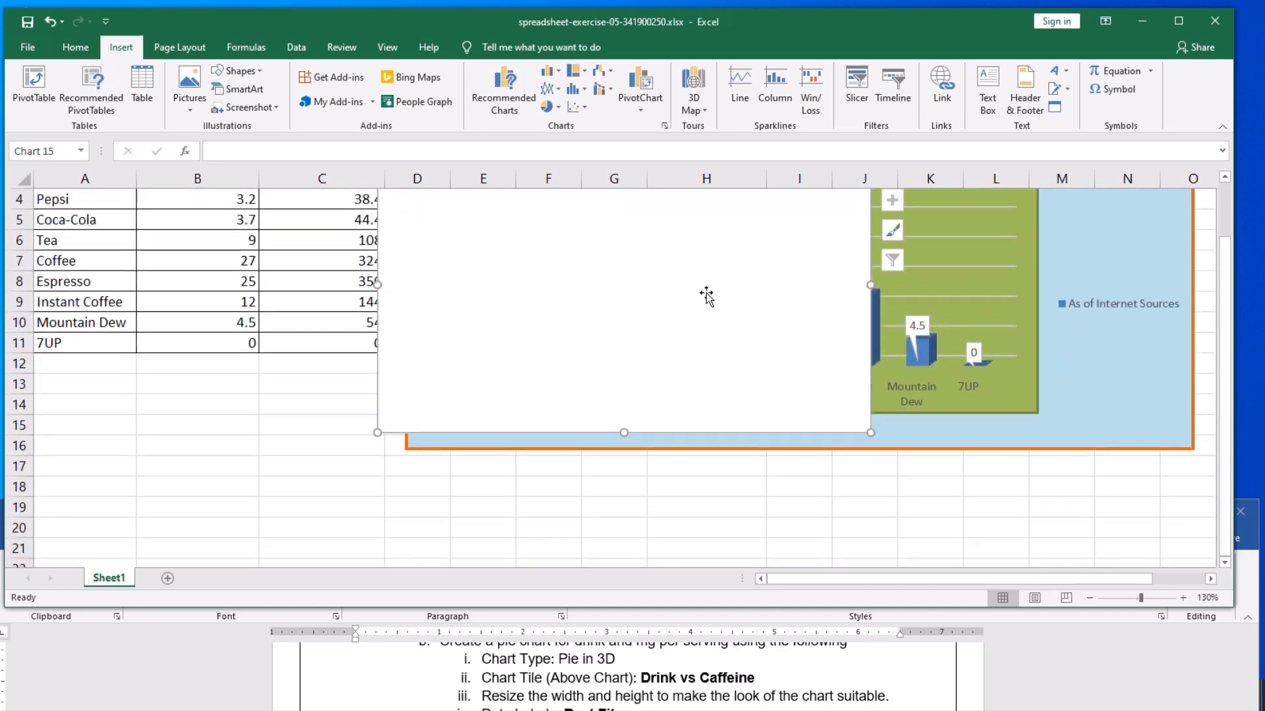
{"action": "left_click_drag", "start_coordinate": [689, 290], "coordinate": [570, 489]}
{"action": "scroll", "coordinate": [966, 500], "scroll_direction": "down", "scroll_amount": 2}
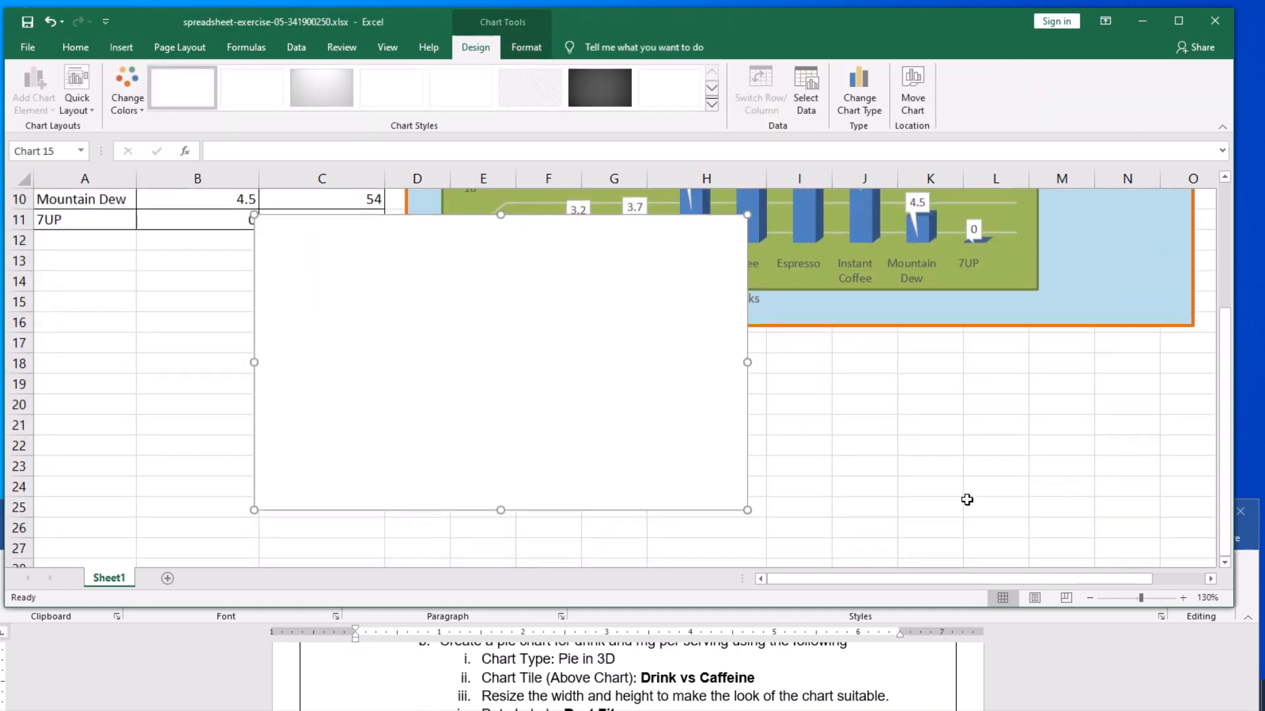
{"action": "left_click_drag", "start_coordinate": [581, 318], "coordinate": [476, 445]}
{"action": "scroll", "coordinate": [718, 434], "scroll_direction": "down", "scroll_amount": 2}
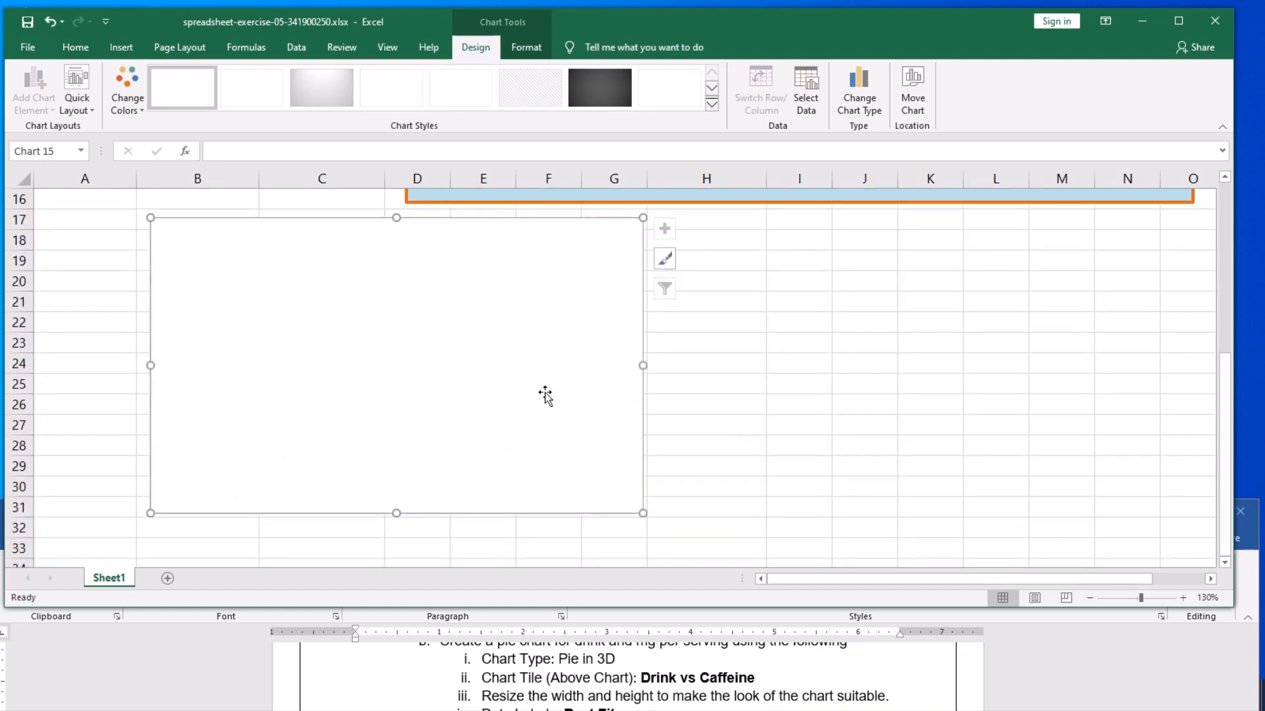
{"action": "left_click_drag", "start_coordinate": [544, 394], "coordinate": [527, 412]}
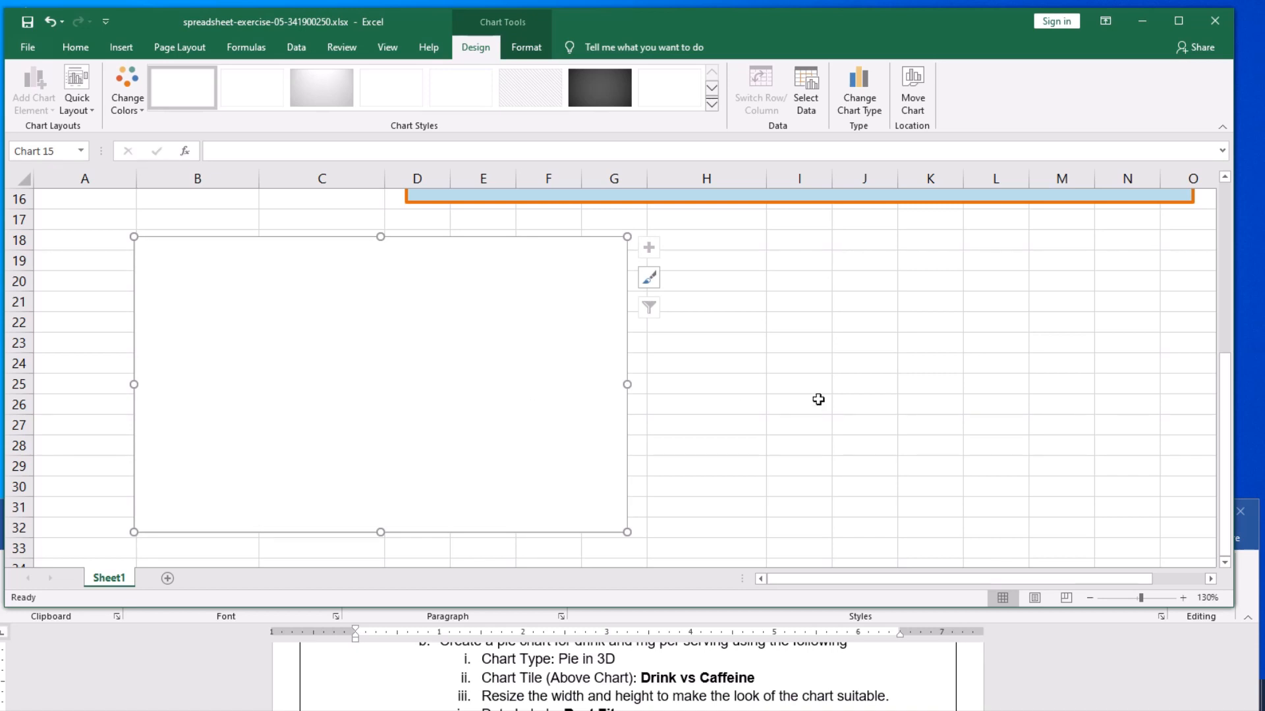
- Save the workbook after checking the caffeine table and column chart
{"action": "scroll", "coordinate": [819, 399], "scroll_direction": "up", "scroll_amount": 2}
{"action": "scroll", "coordinate": [819, 399], "scroll_direction": "up", "scroll_amount": 3}
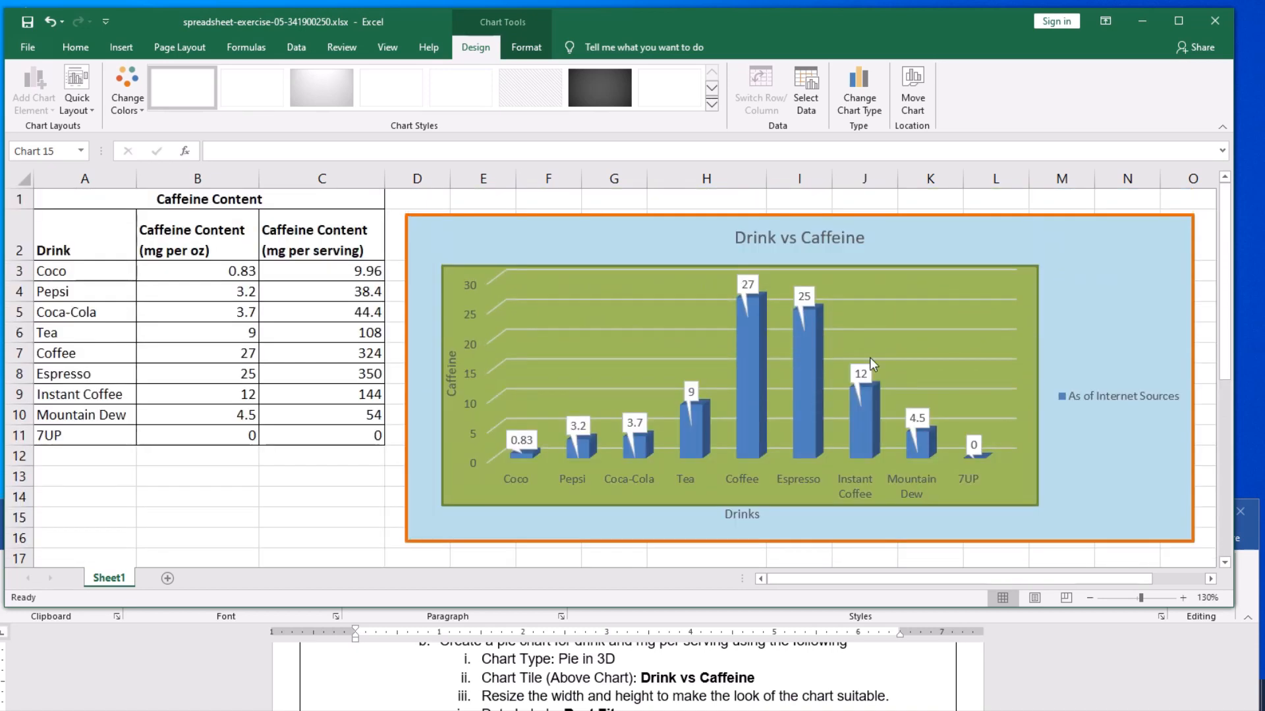
{"action": "left_click", "coordinate": [28, 23]}
{"action": "scroll", "coordinate": [688, 546], "scroll_direction": "down", "scroll_amount": 4}
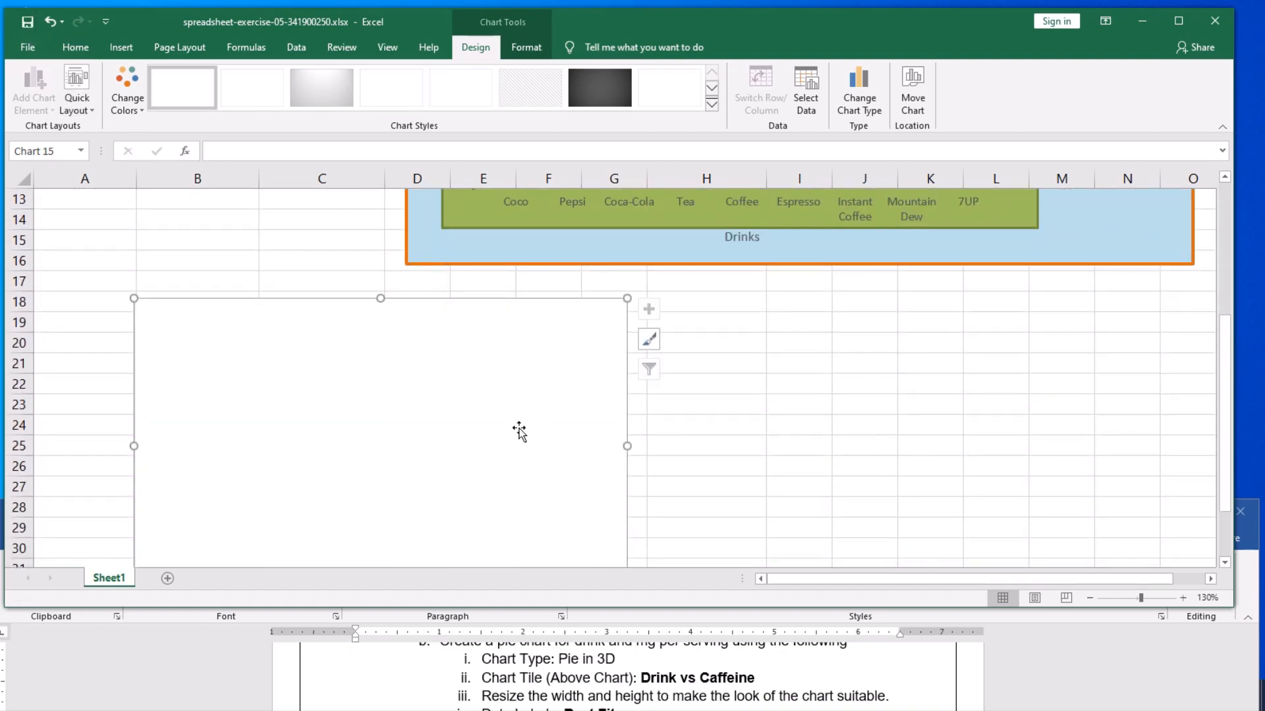
{"action": "scroll", "coordinate": [544, 451], "scroll_direction": "up", "scroll_amount": 1}
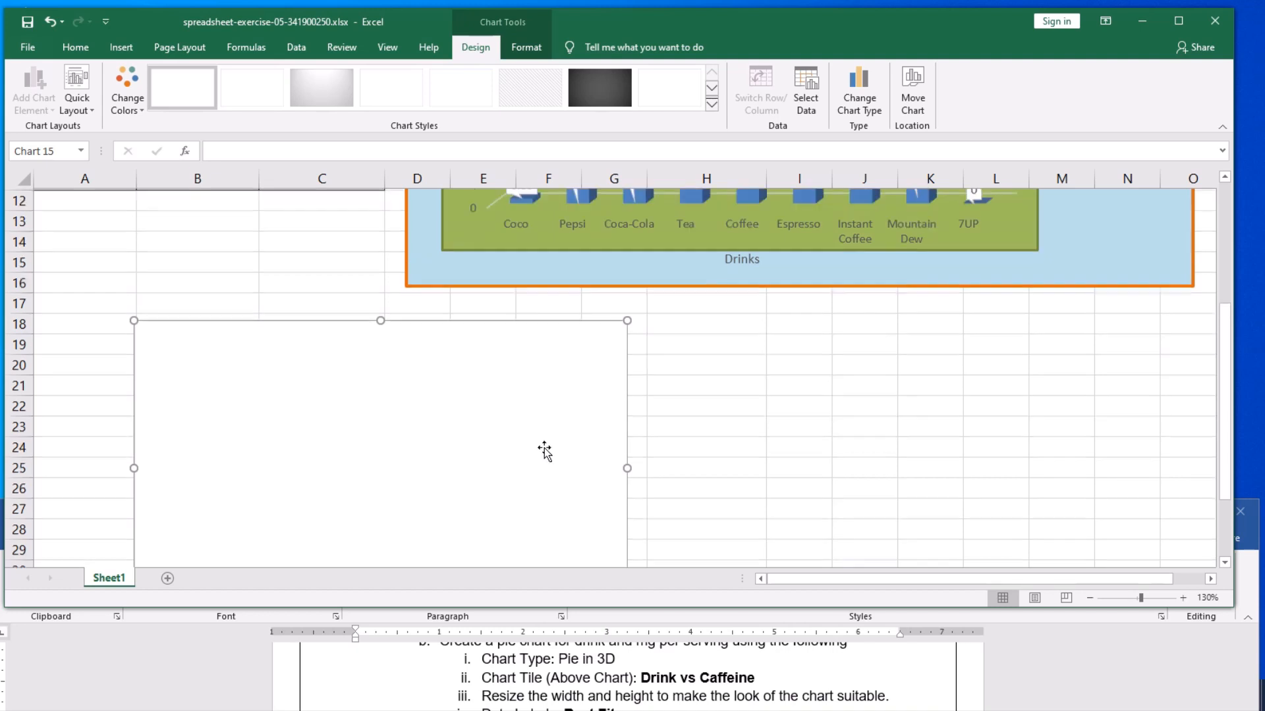
{"action": "scroll", "coordinate": [545, 451], "scroll_direction": "up", "scroll_amount": 1}
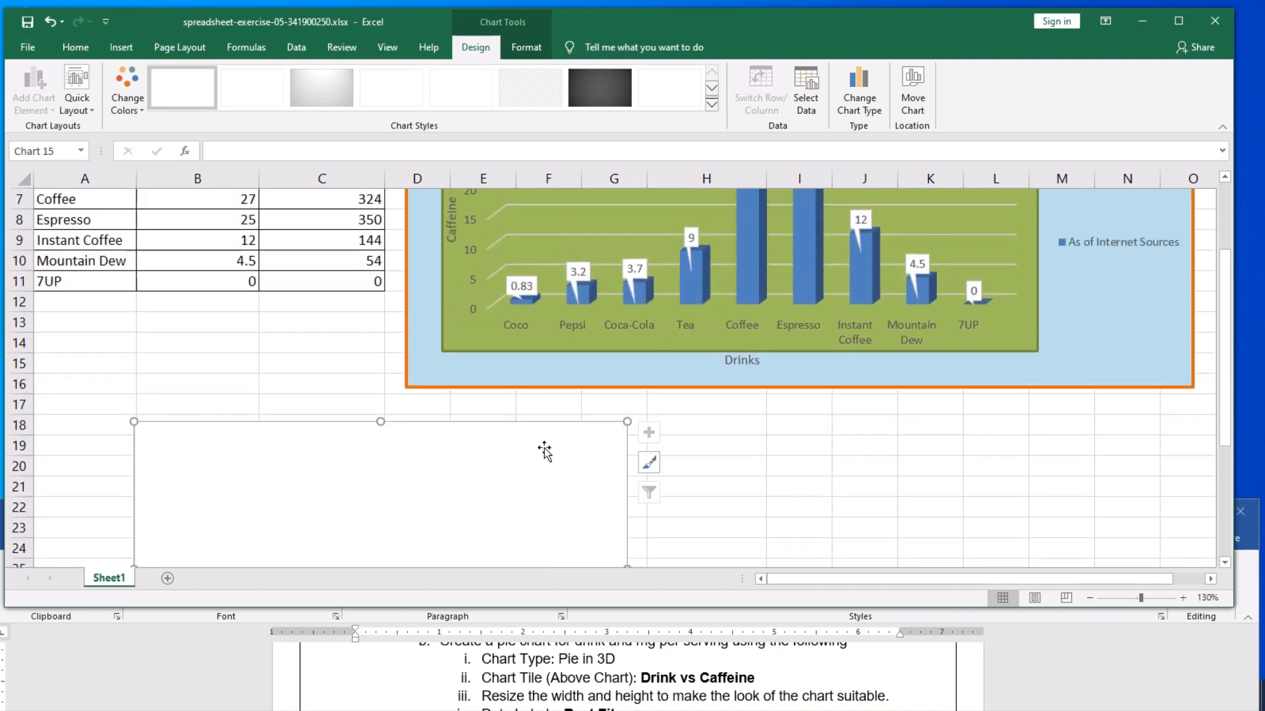
{"action": "scroll", "coordinate": [544, 450], "scroll_direction": "up", "scroll_amount": 1}
{"action": "left_click", "coordinate": [219, 404]}
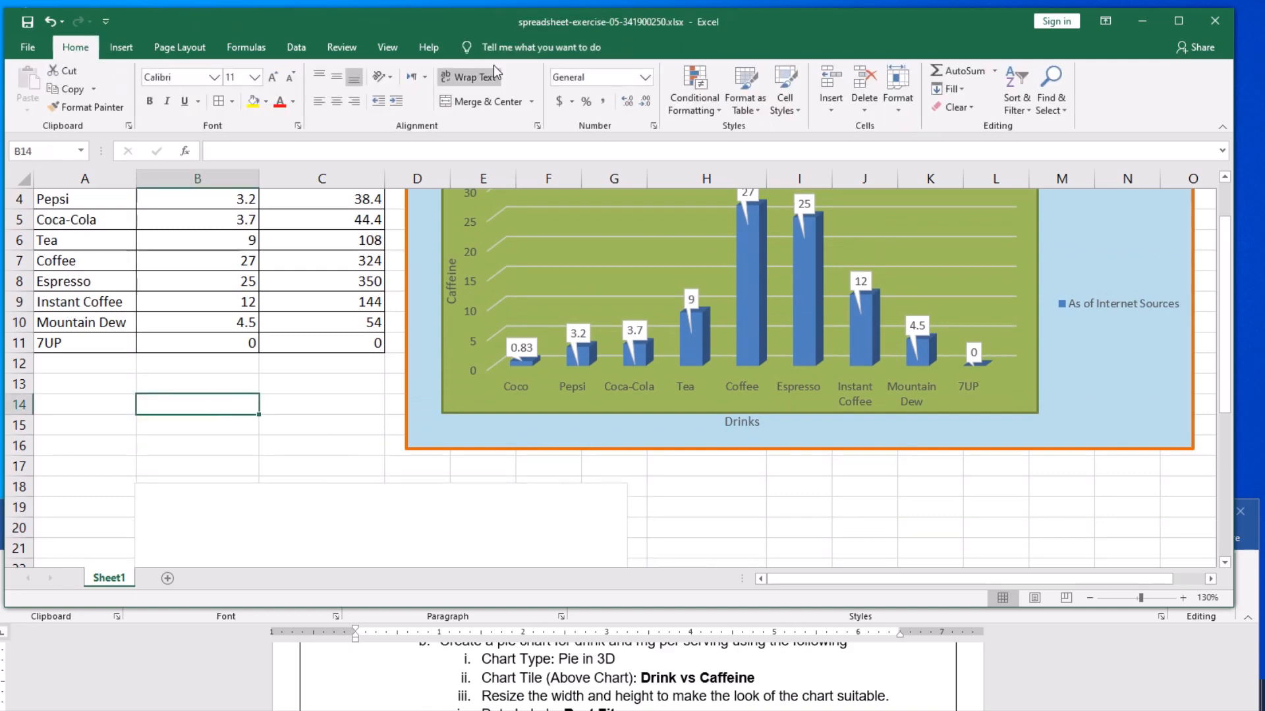
- Set the blank pie chart's data range to the mg per serving values in C3:C11
{"action": "left_click", "coordinate": [301, 524]}
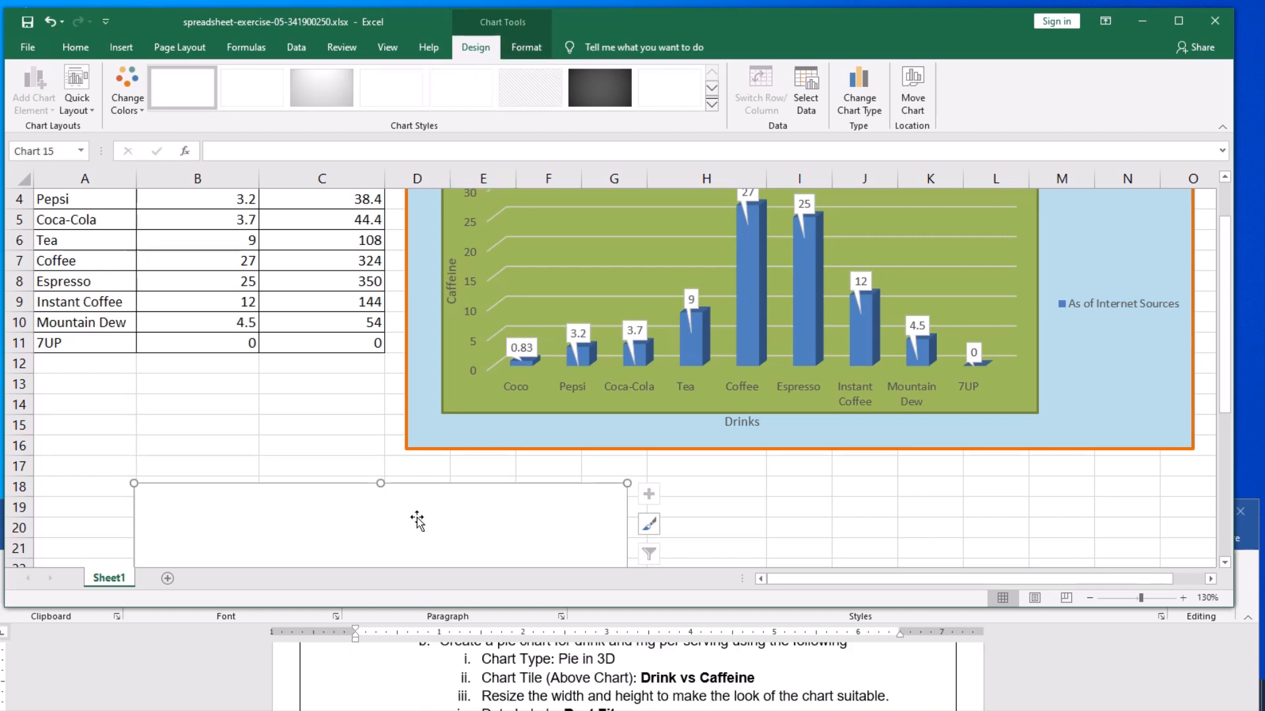
{"action": "scroll", "coordinate": [323, 402], "scroll_direction": "up", "scroll_amount": 1}
{"action": "scroll", "coordinate": [323, 401], "scroll_direction": "down", "scroll_amount": 1}
{"action": "scroll", "coordinate": [322, 404], "scroll_direction": "up", "scroll_amount": 1}
{"action": "scroll", "coordinate": [322, 405], "scroll_direction": "up", "scroll_amount": 1}
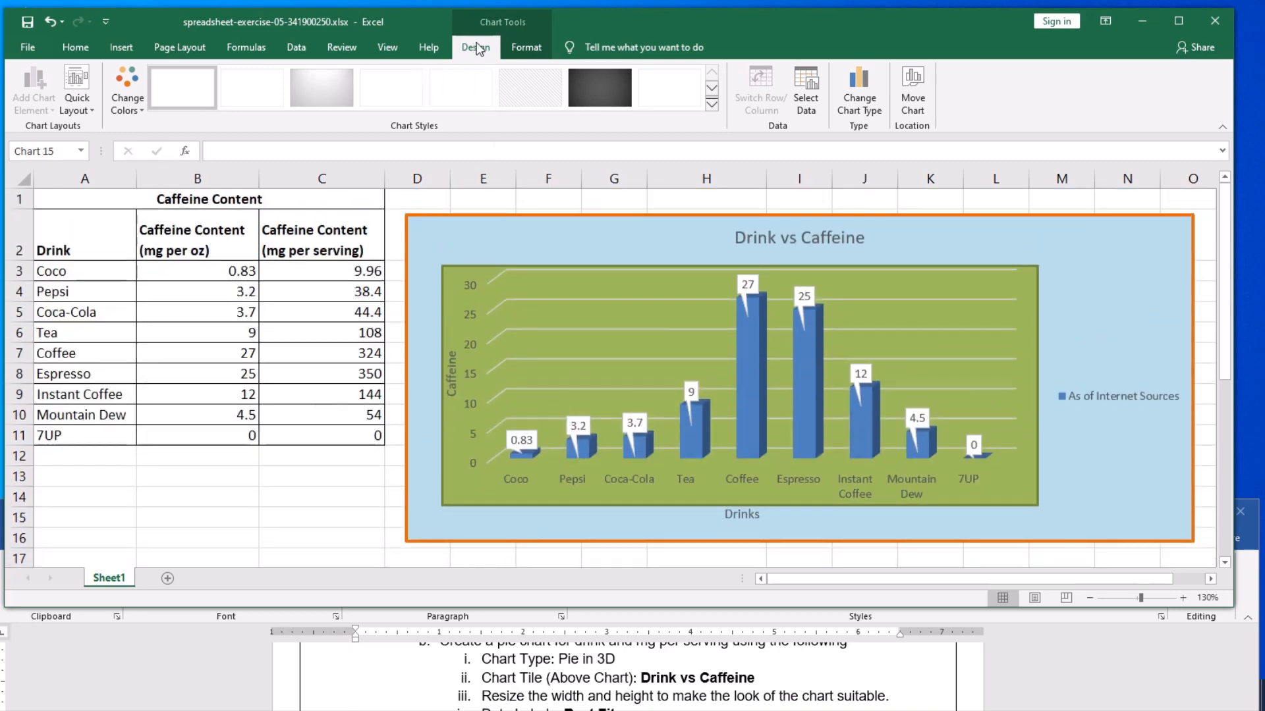
{"action": "left_click", "coordinate": [808, 105]}
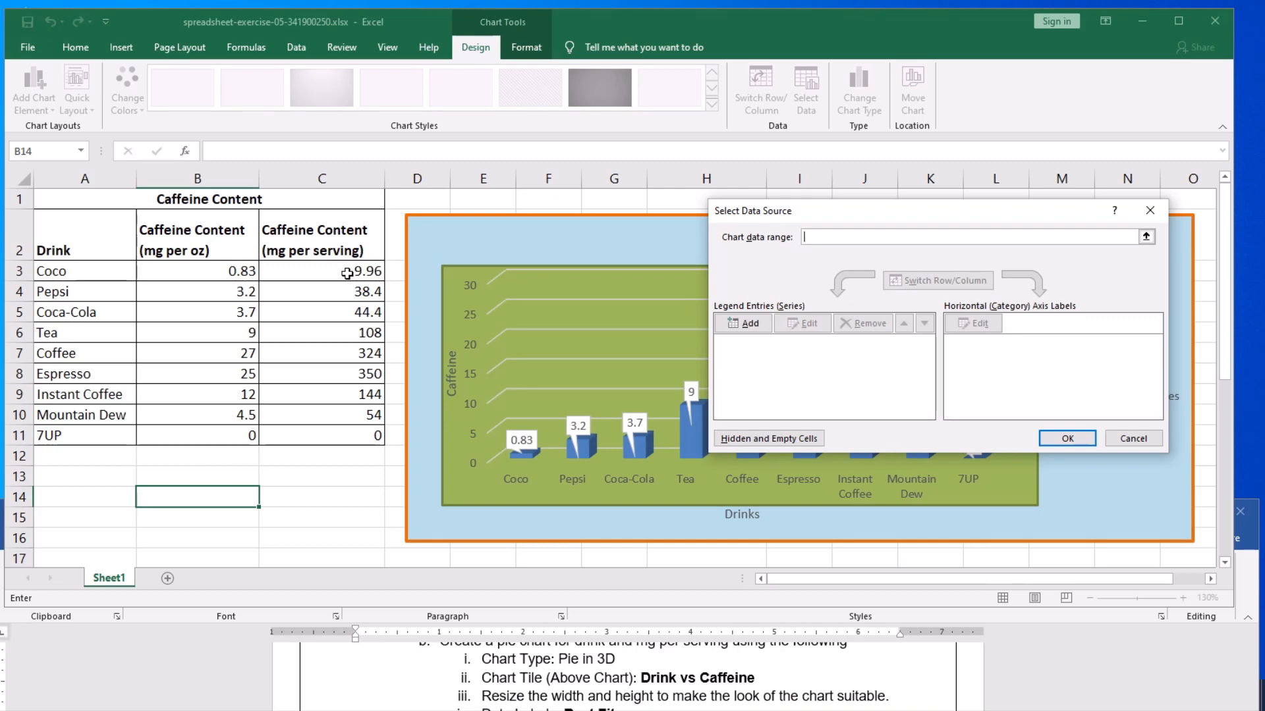
{"action": "left_click_drag", "start_coordinate": [347, 274], "coordinate": [340, 433]}
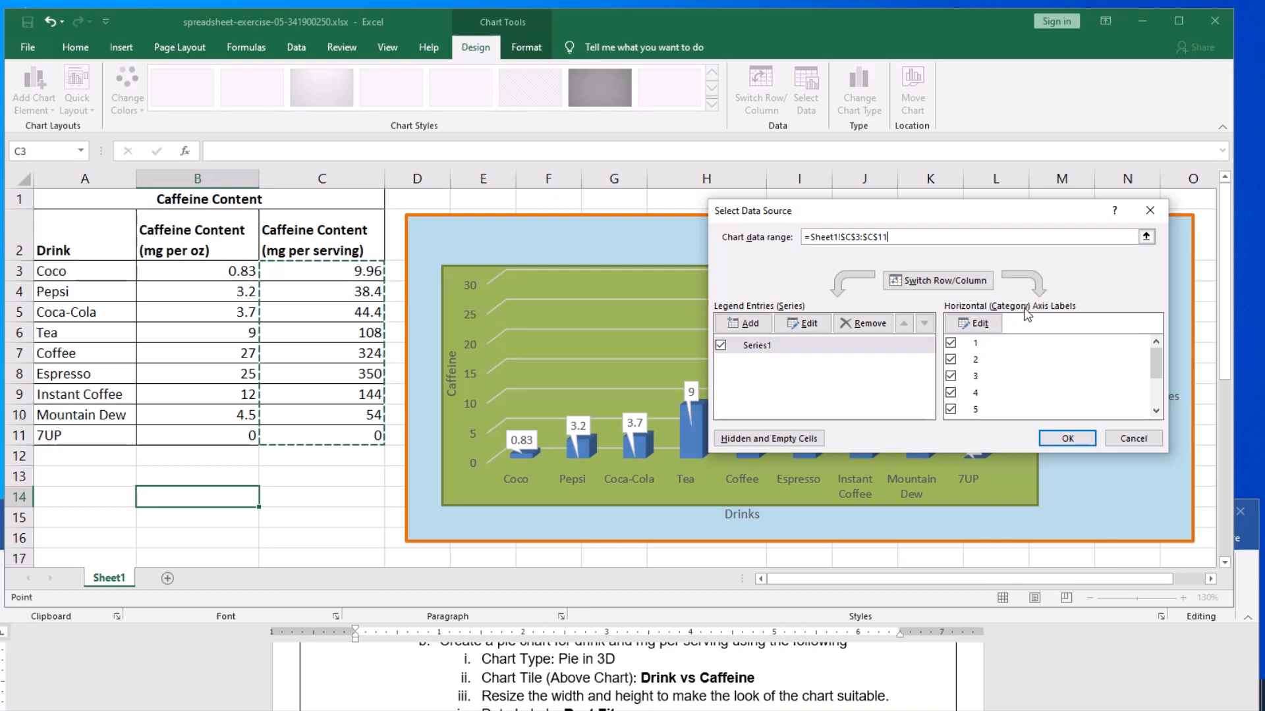
- Use the drink names in A3:A11 as the pie chart's category labels and apply the data source
{"action": "left_click", "coordinate": [975, 326]}
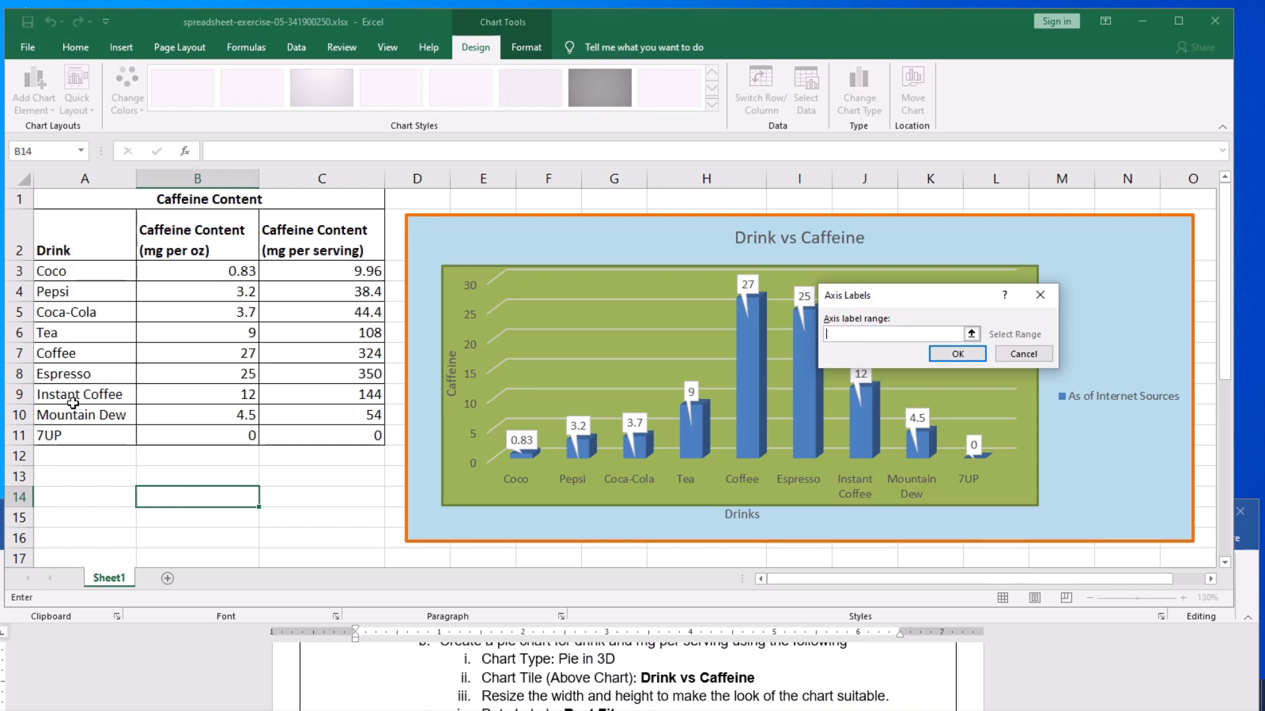
{"action": "left_click_drag", "start_coordinate": [72, 278], "coordinate": [70, 435]}
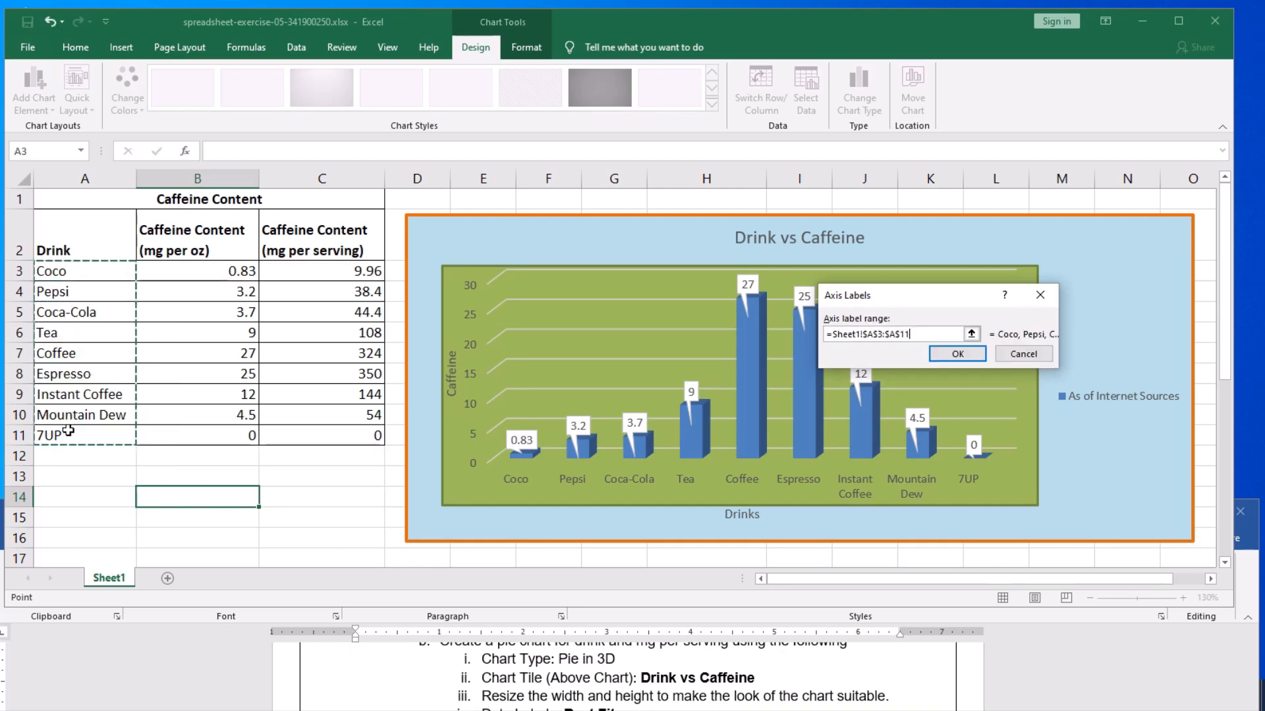
{"action": "left_click", "coordinate": [957, 355]}
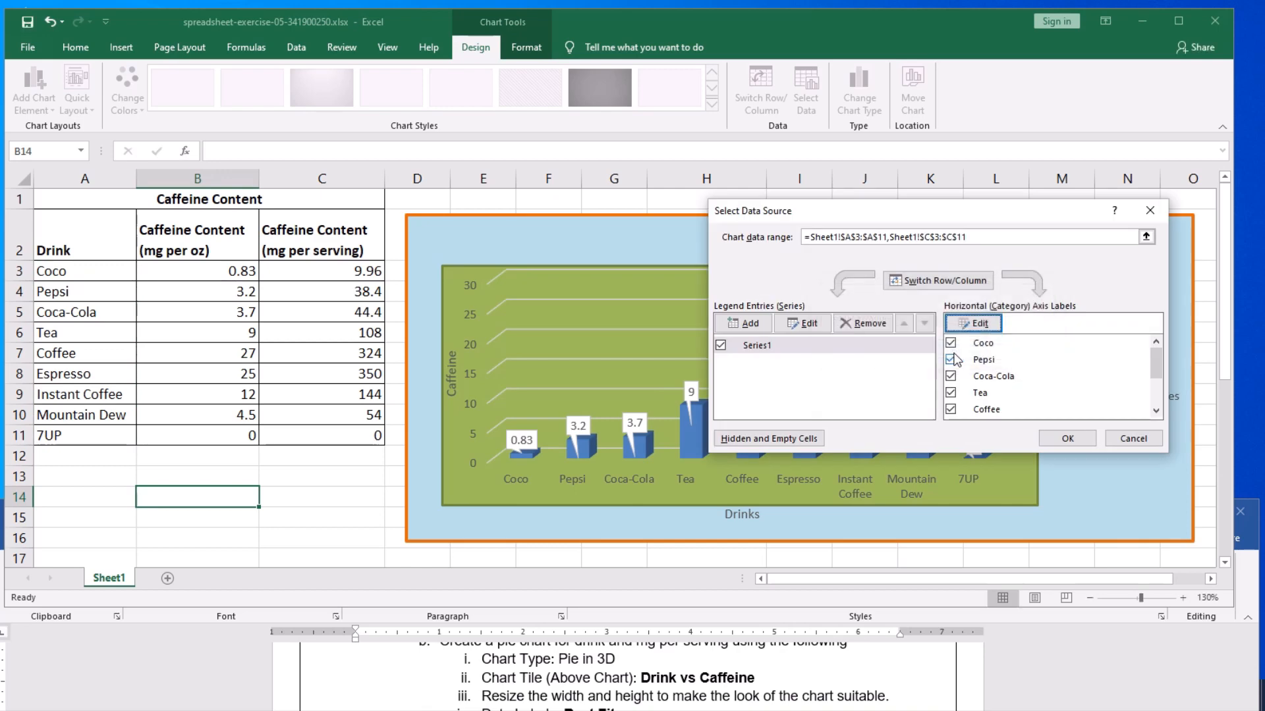
{"action": "left_click", "coordinate": [1066, 439]}
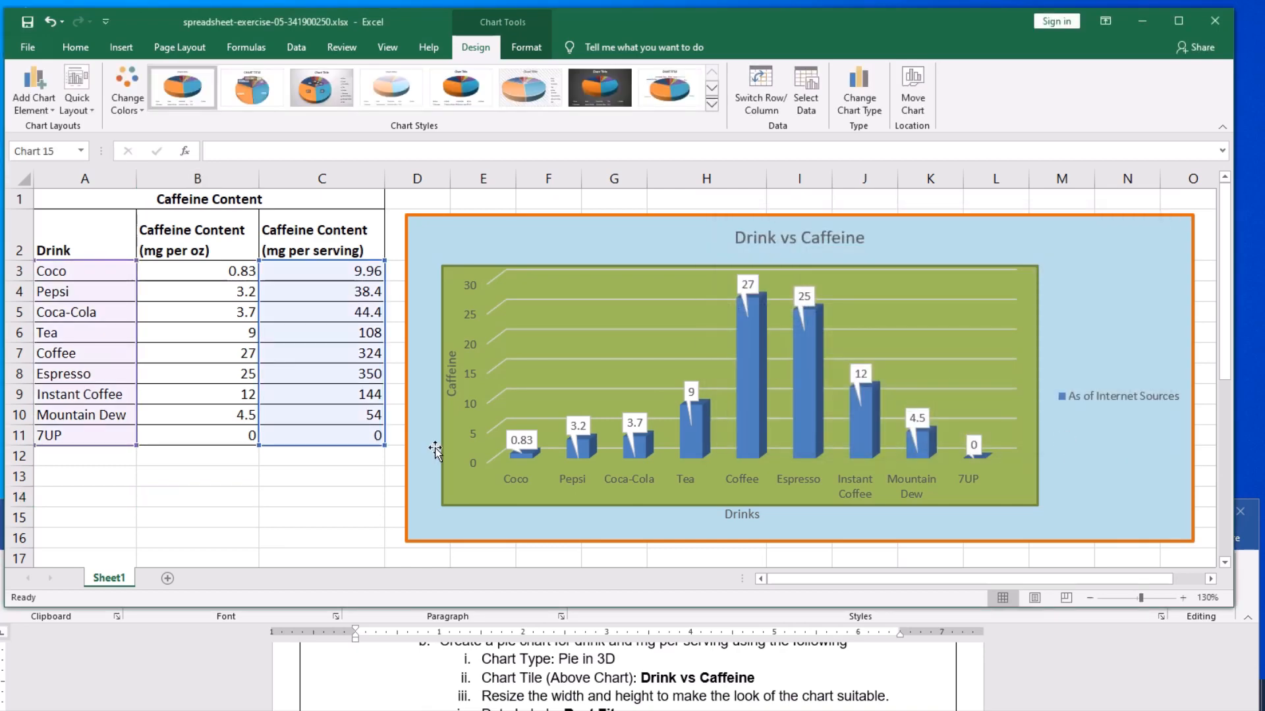
- Change the pie chart's title to Drink vs Caffeine
{"action": "scroll", "coordinate": [356, 508], "scroll_direction": "down", "scroll_amount": 2}
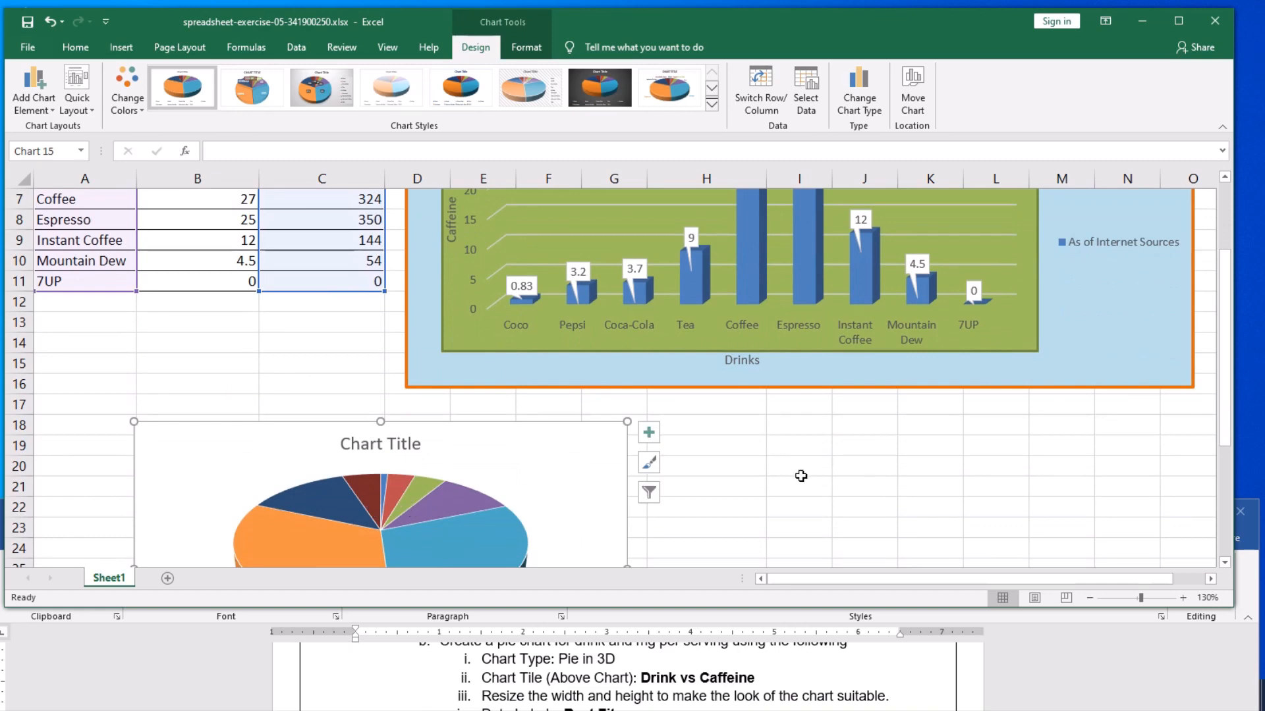
{"action": "scroll", "coordinate": [801, 476], "scroll_direction": "down", "scroll_amount": 3}
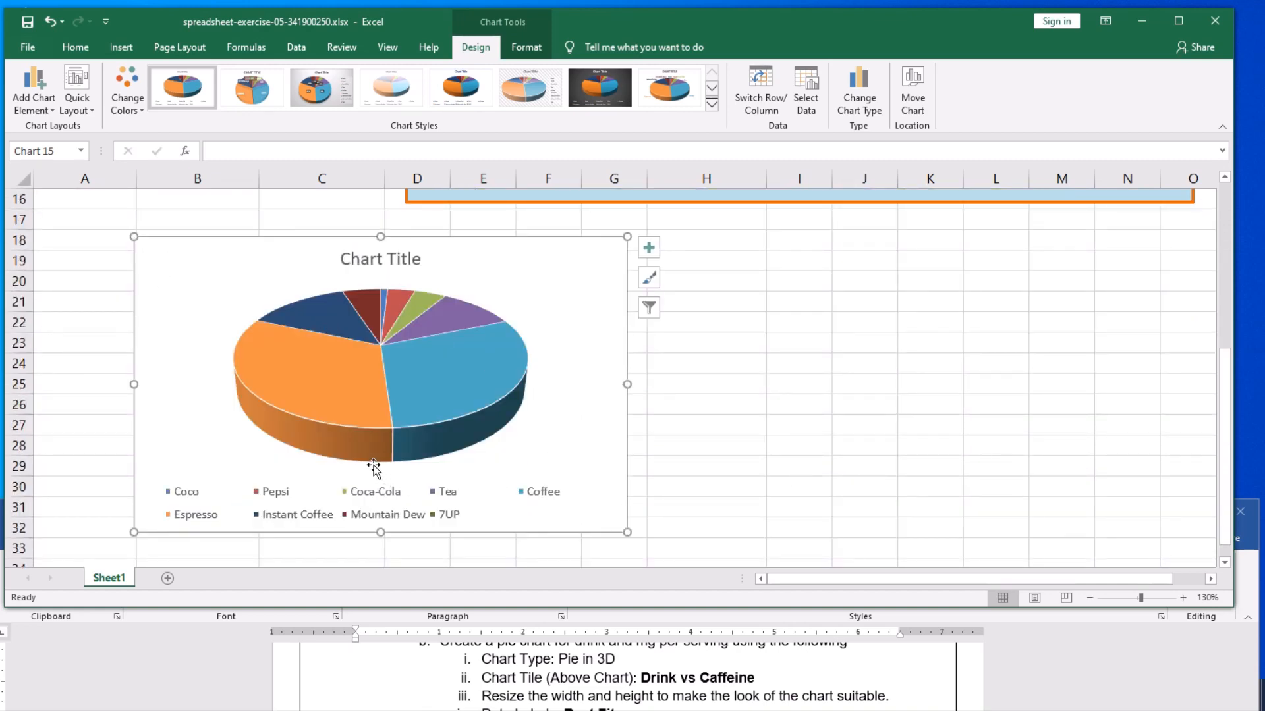
{"action": "mouse_move", "coordinate": [331, 456]}
{"action": "left_click", "coordinate": [373, 263]}
{"action": "left_click", "coordinate": [248, 153]}
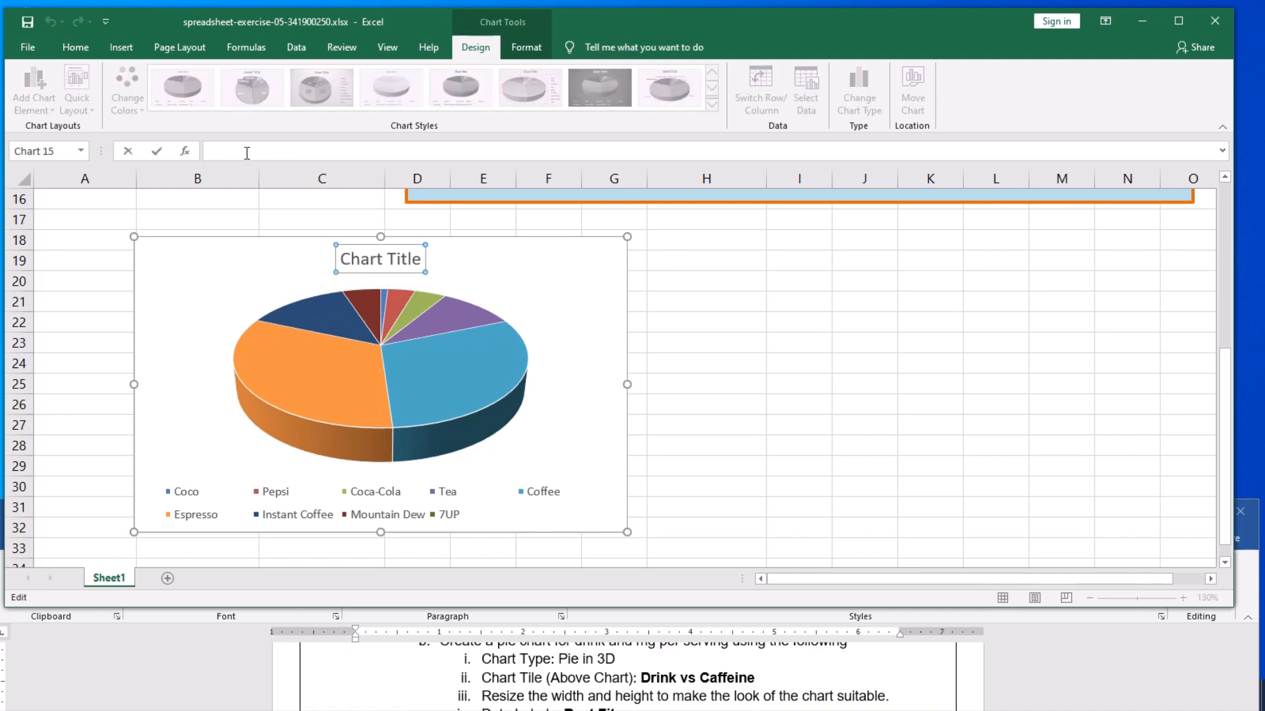
{"action": "type", "text": "Drink vs Caffeine"}
{"action": "key", "text": "Return"}
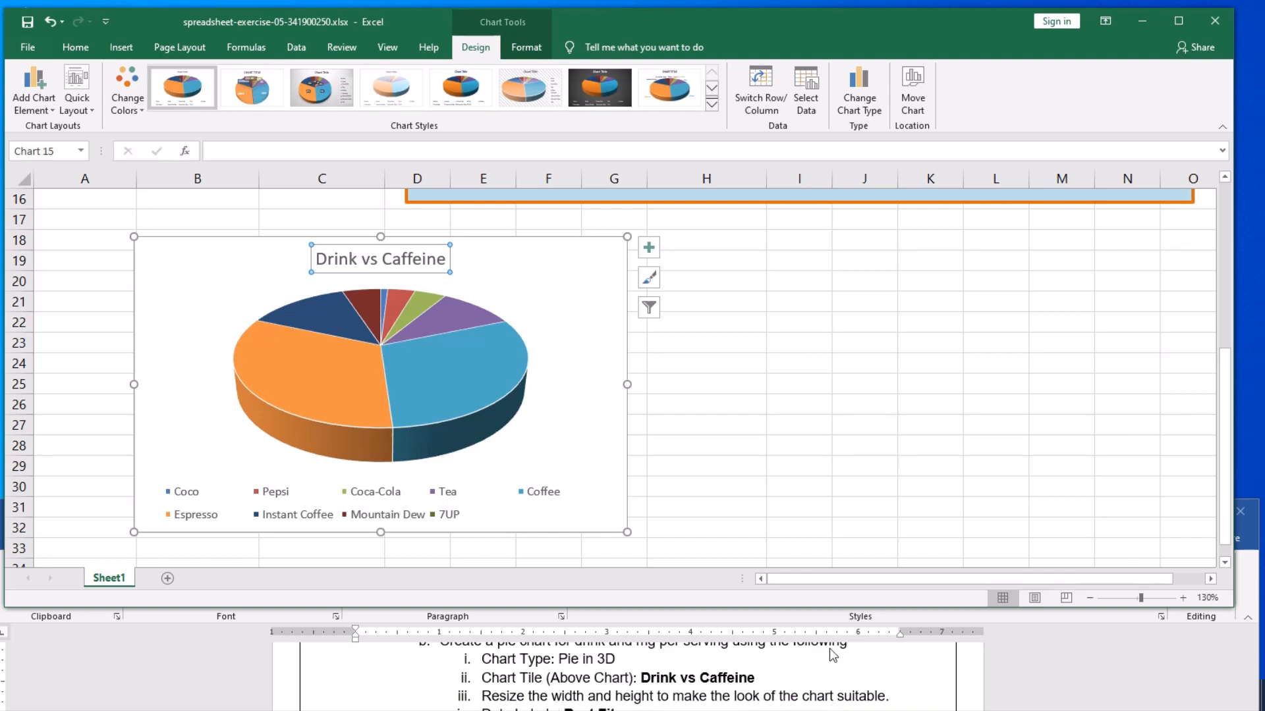
- Enlarge the pie chart from its lower-right corner to about column H and row 35
{"action": "scroll", "coordinate": [808, 483], "scroll_direction": "down", "scroll_amount": 1}
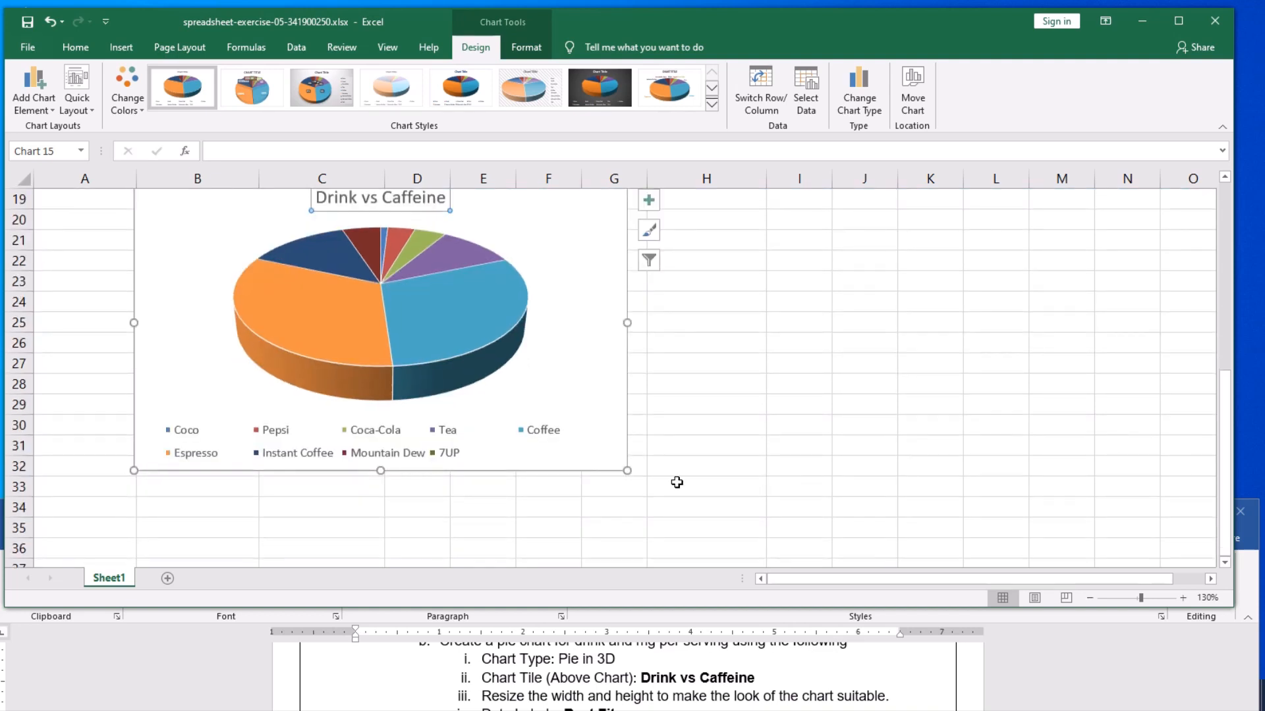
{"action": "left_click_drag", "start_coordinate": [627, 470], "coordinate": [709, 513]}
{"action": "scroll", "coordinate": [832, 477], "scroll_direction": "up", "scroll_amount": 1}
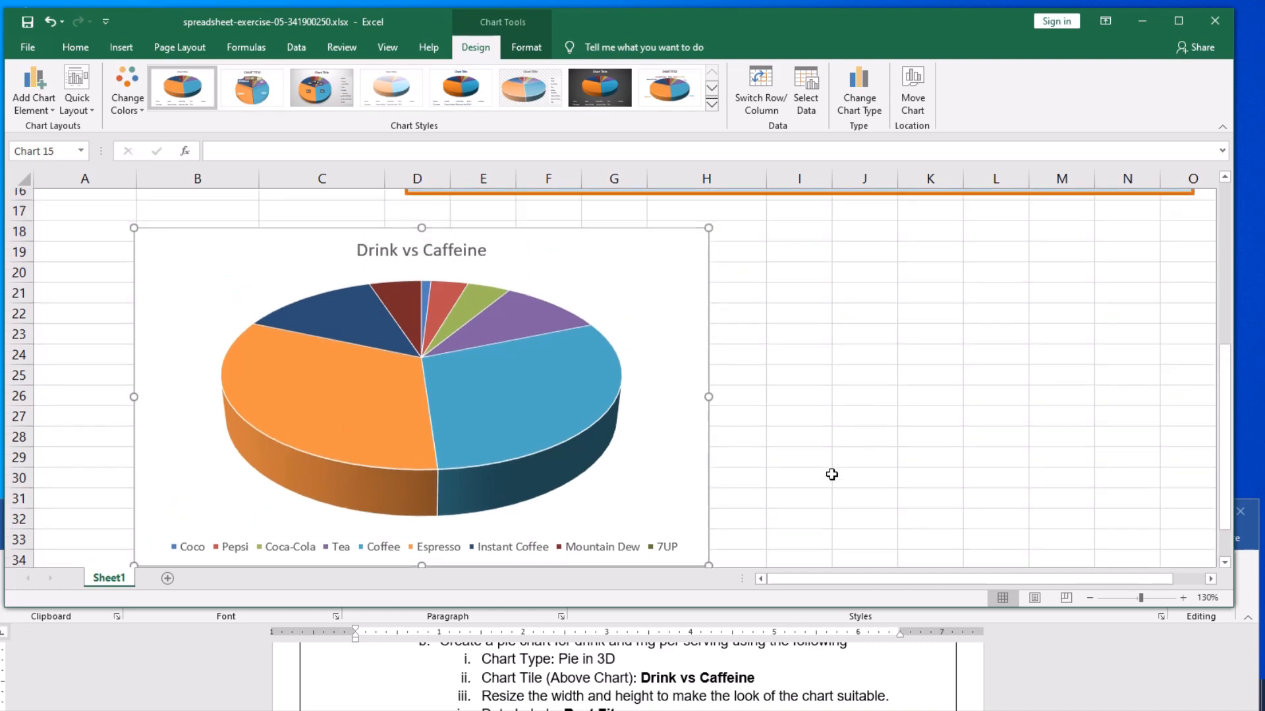
{"action": "scroll", "coordinate": [832, 478], "scroll_direction": "down", "scroll_amount": 1}
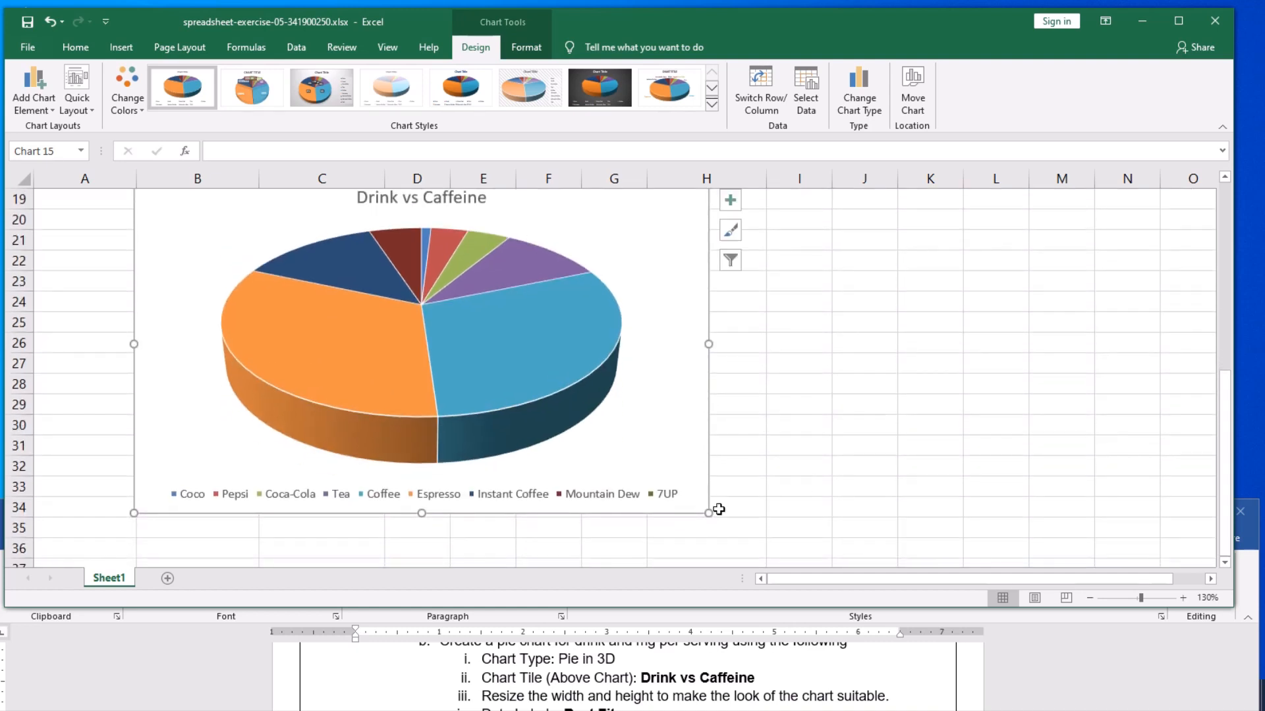
{"action": "left_click_drag", "start_coordinate": [709, 514], "coordinate": [763, 523]}
{"action": "scroll", "coordinate": [880, 487], "scroll_direction": "up", "scroll_amount": 1}
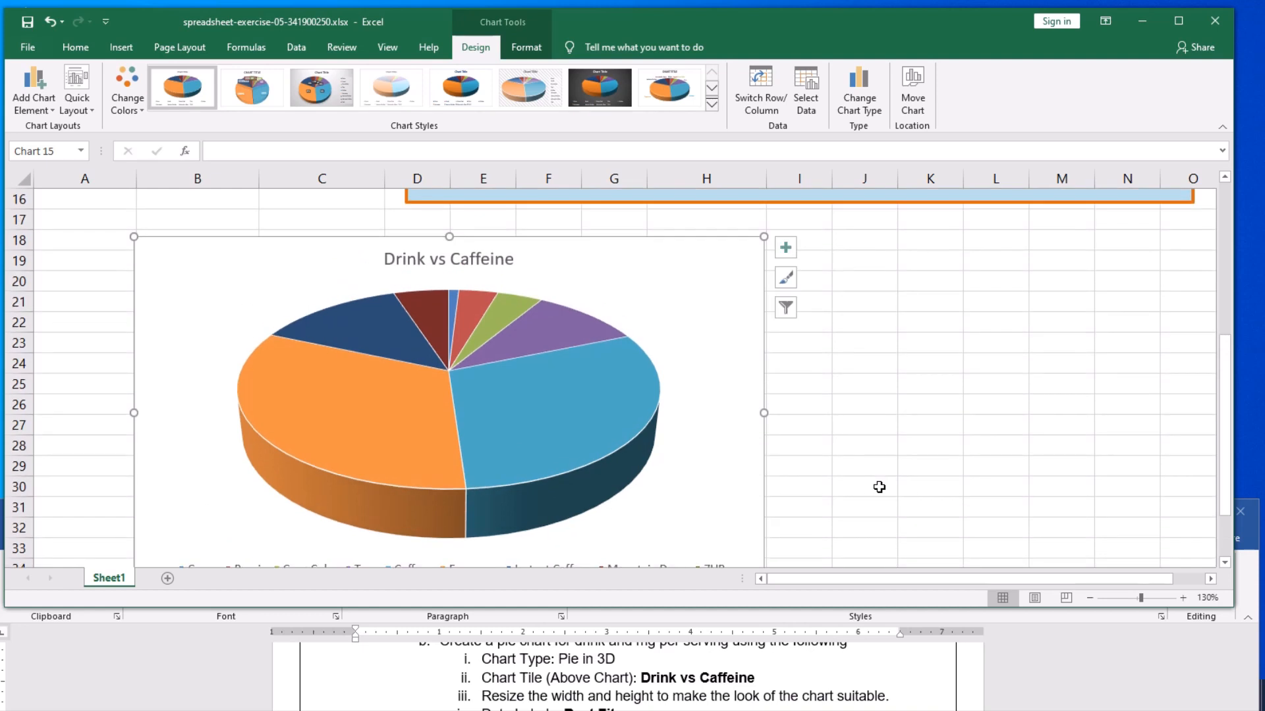
- Make the Excel window taller so that the whole pie chart fits in view
{"action": "scroll", "coordinate": [879, 487], "scroll_direction": "down", "scroll_amount": 1}
{"action": "left_click_drag", "start_coordinate": [846, 609], "coordinate": [847, 641]}
{"action": "scroll", "coordinate": [850, 487], "scroll_direction": "up", "scroll_amount": 1}
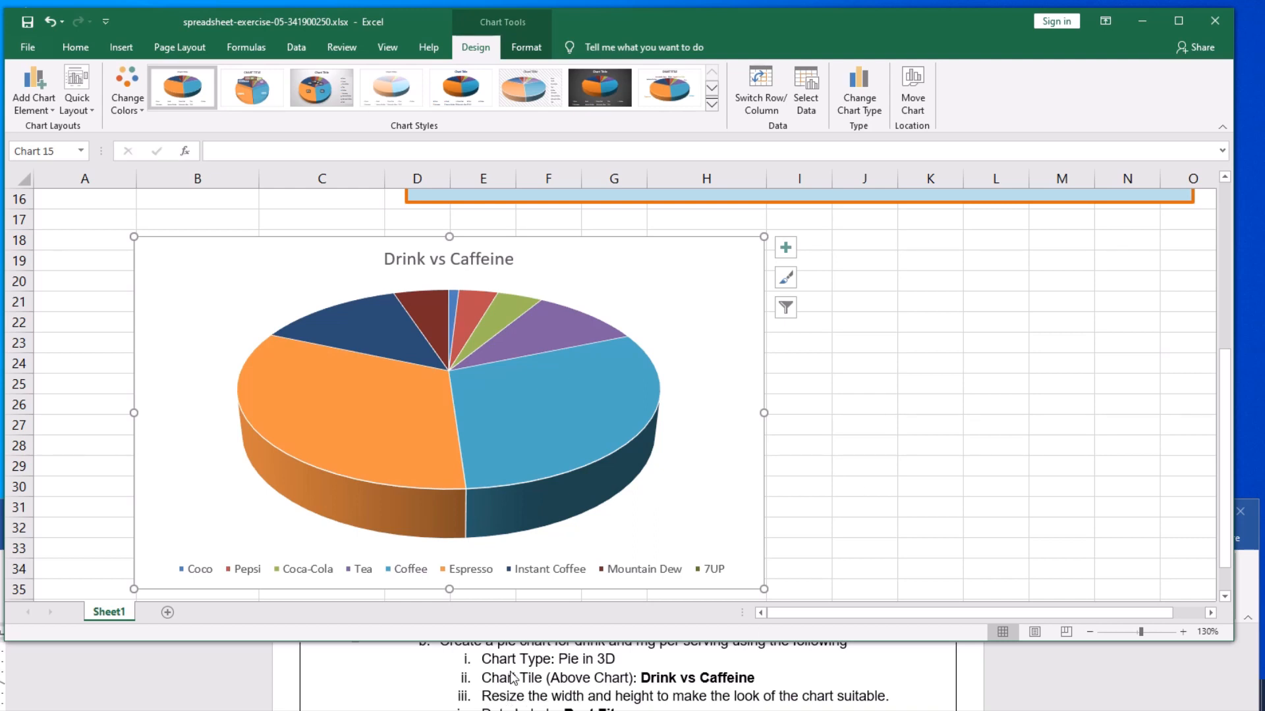
- Add data labels to the pie chart using the Best Fit position
{"action": "scroll", "coordinate": [513, 677], "scroll_direction": "down", "scroll_amount": 1}
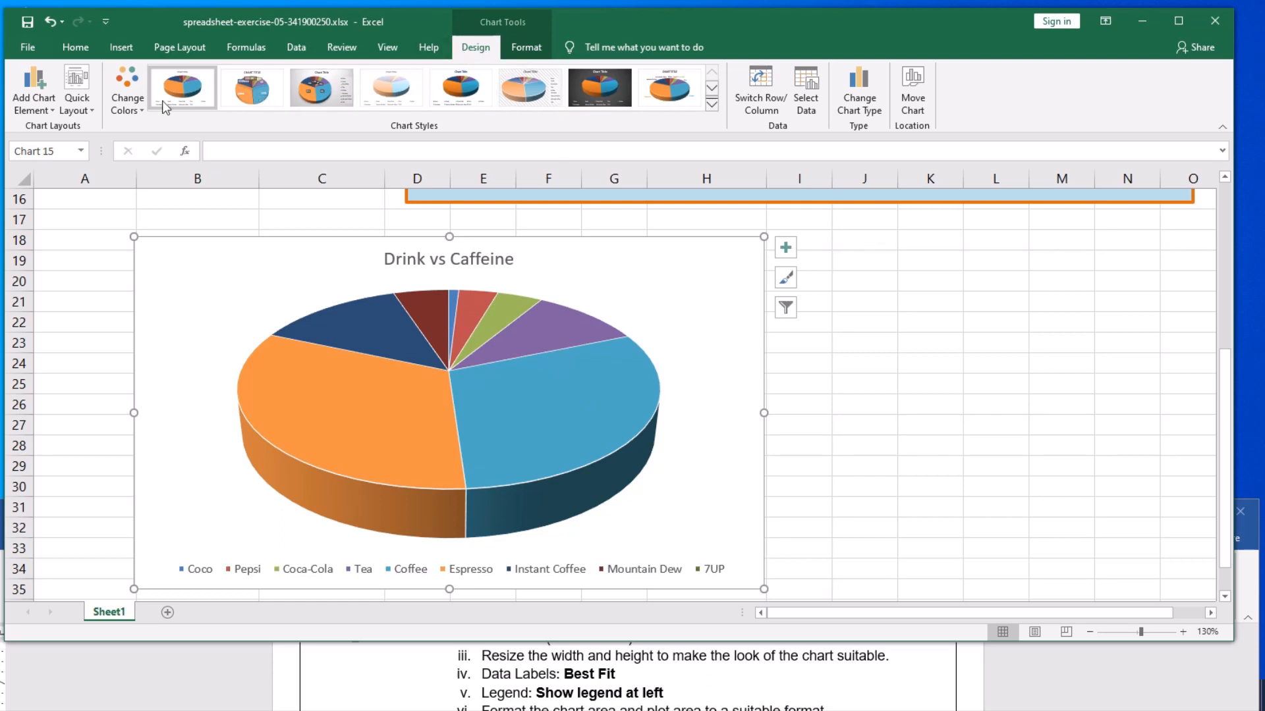
{"action": "left_click", "coordinate": [28, 111]}
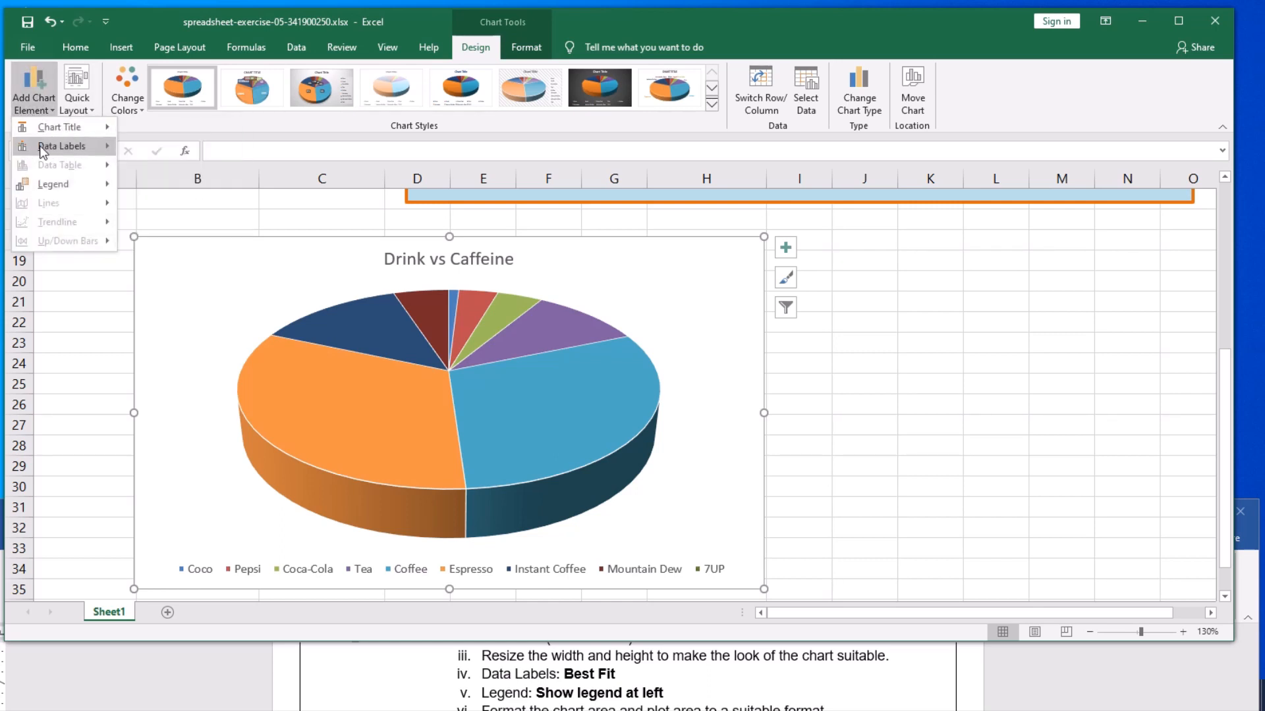
{"action": "mouse_move", "coordinate": [41, 146]}
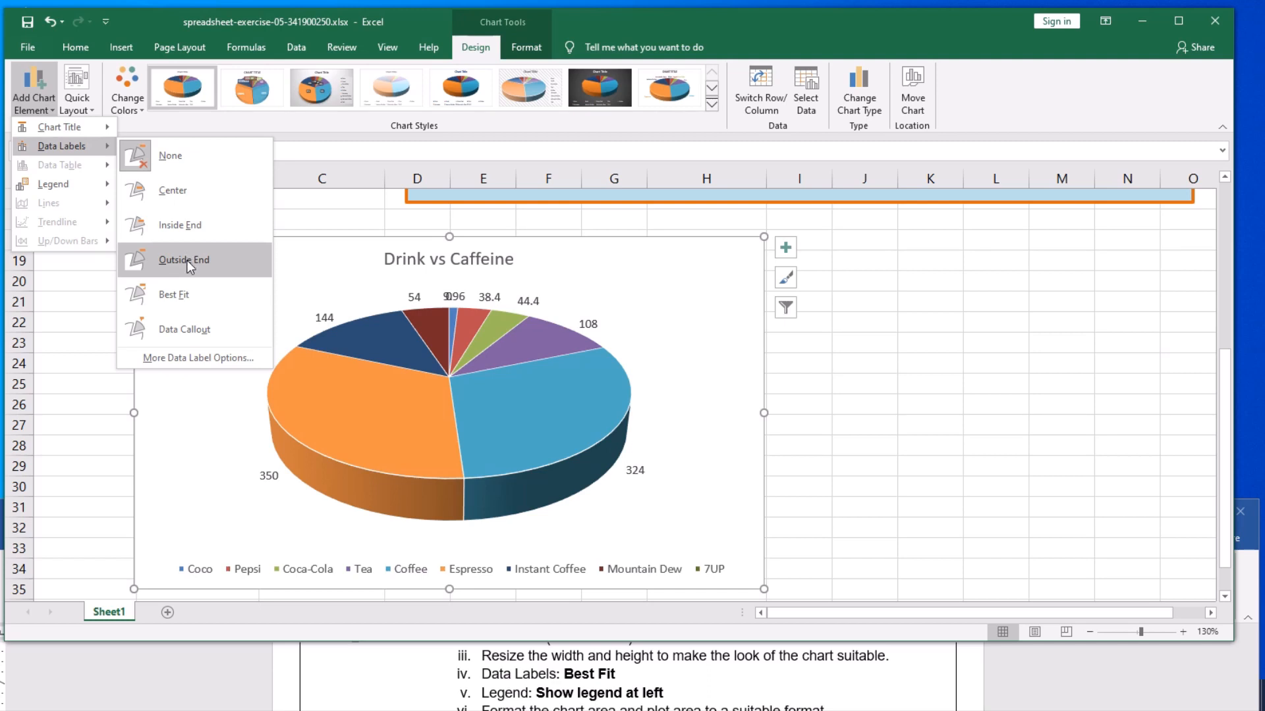
{"action": "left_click", "coordinate": [168, 296]}
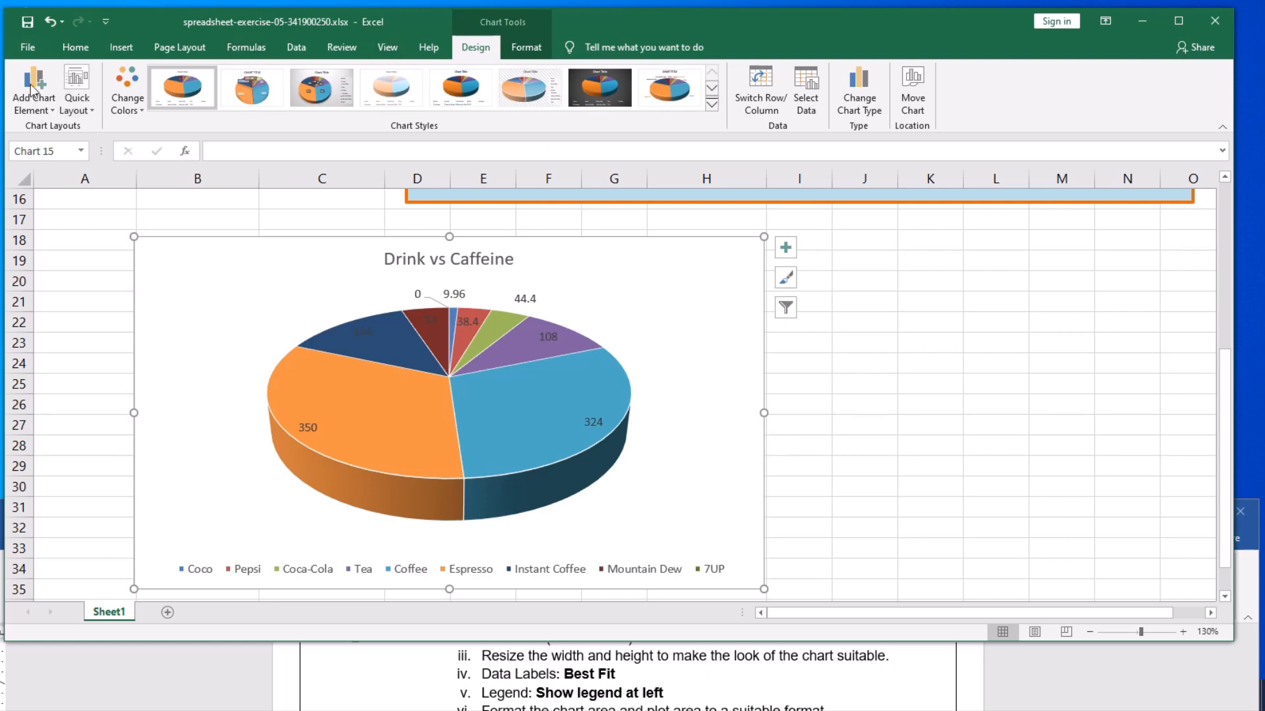
- Place the pie chart's legend on the left side of the chart
{"action": "left_click", "coordinate": [43, 112]}
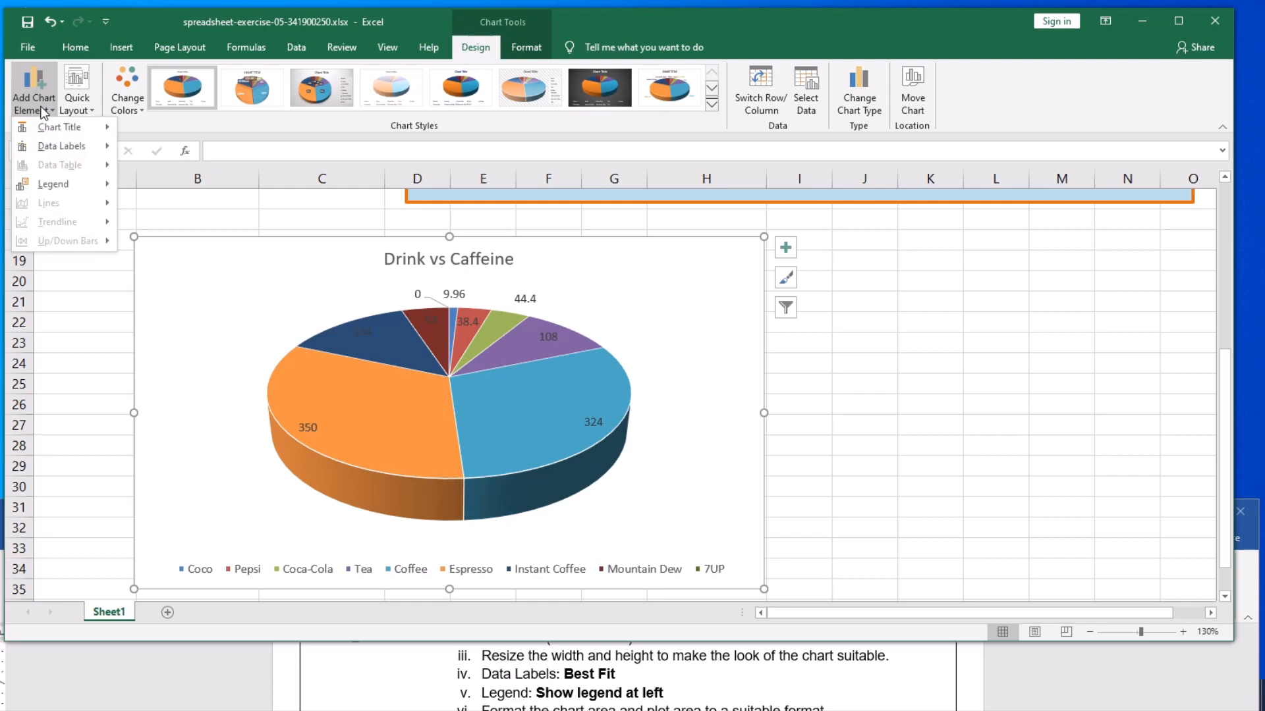
{"action": "mouse_move", "coordinate": [56, 188]}
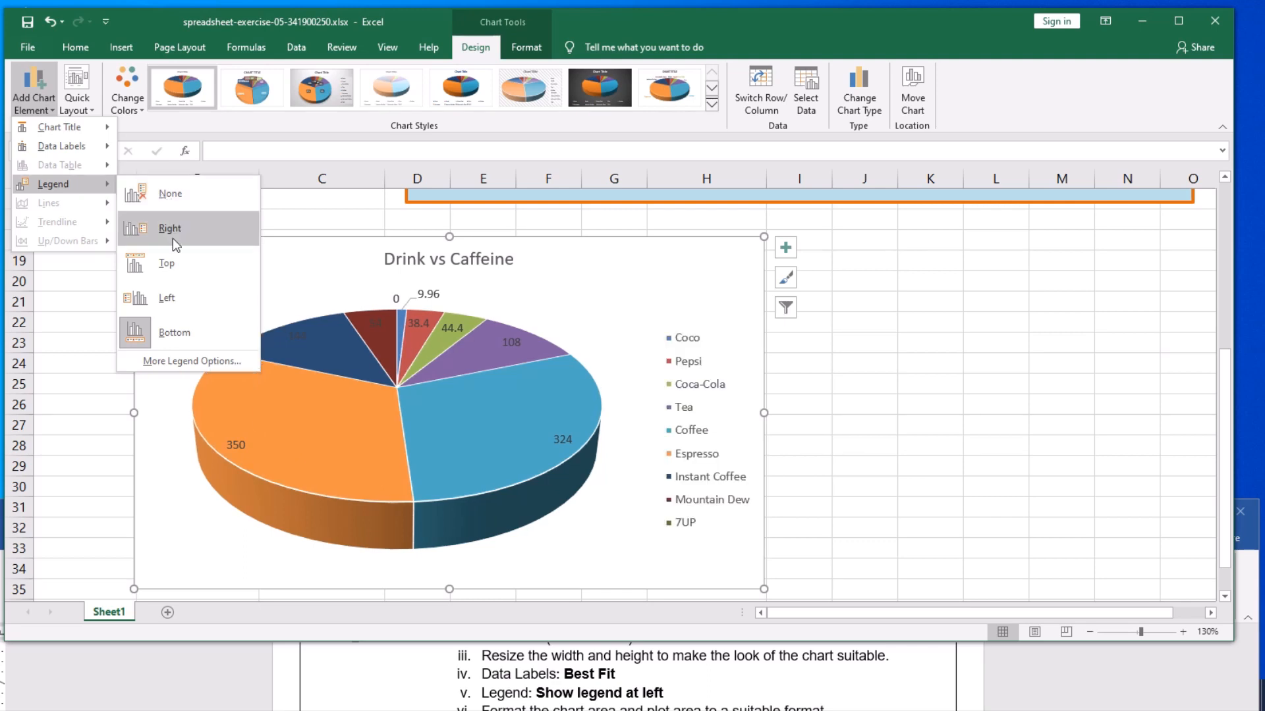
{"action": "left_click", "coordinate": [172, 299]}
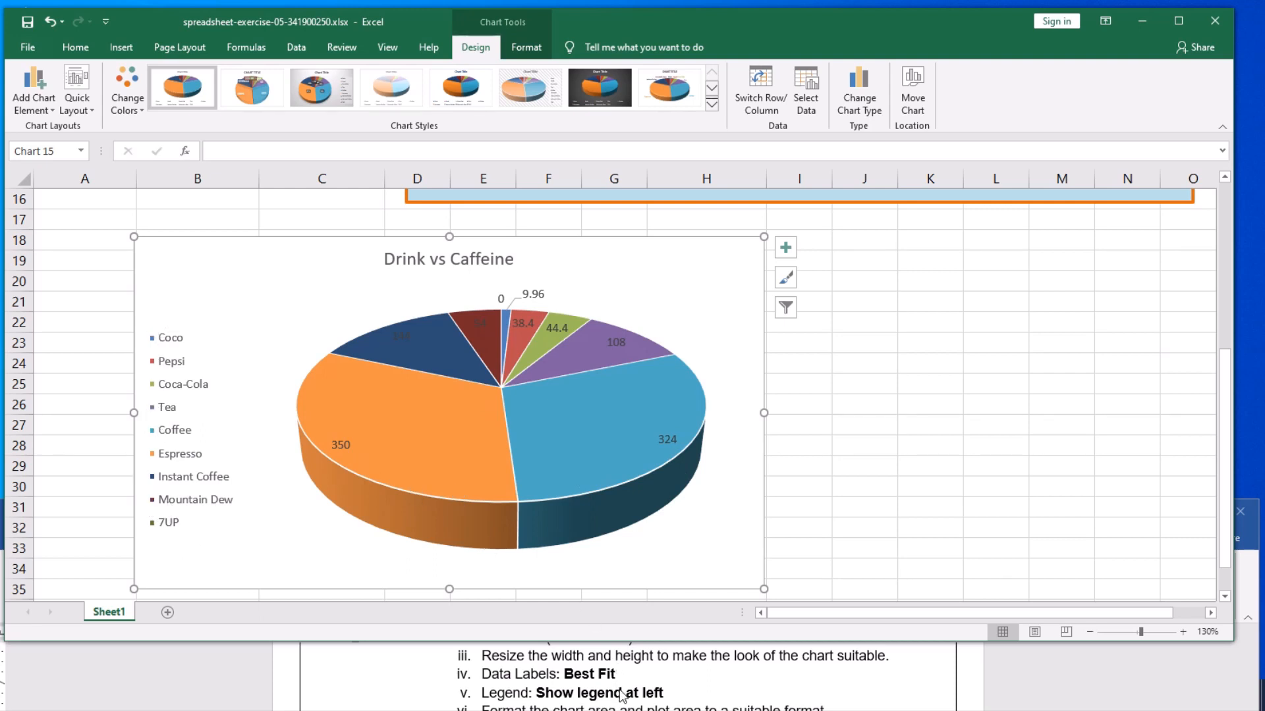
- Fill the pie chart's chart area with the light blue water droplets texture
{"action": "scroll", "coordinate": [622, 695], "scroll_direction": "down", "scroll_amount": 1}
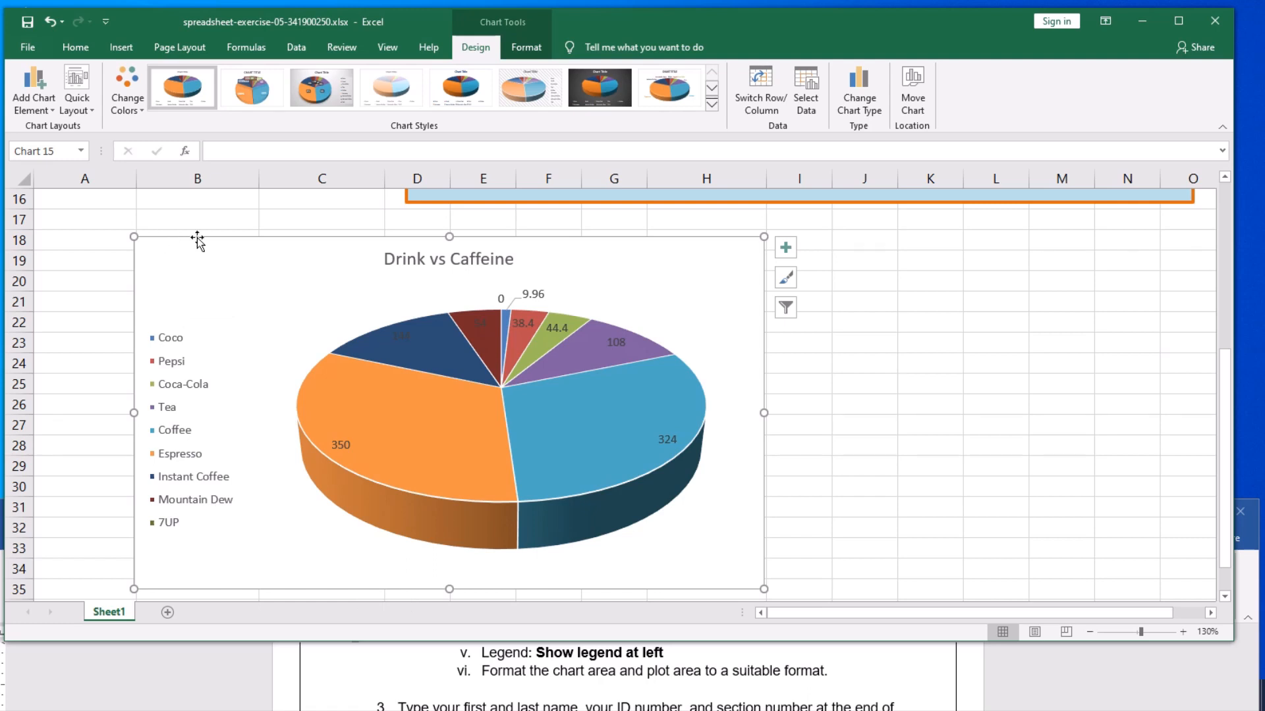
{"action": "left_click", "coordinate": [525, 53]}
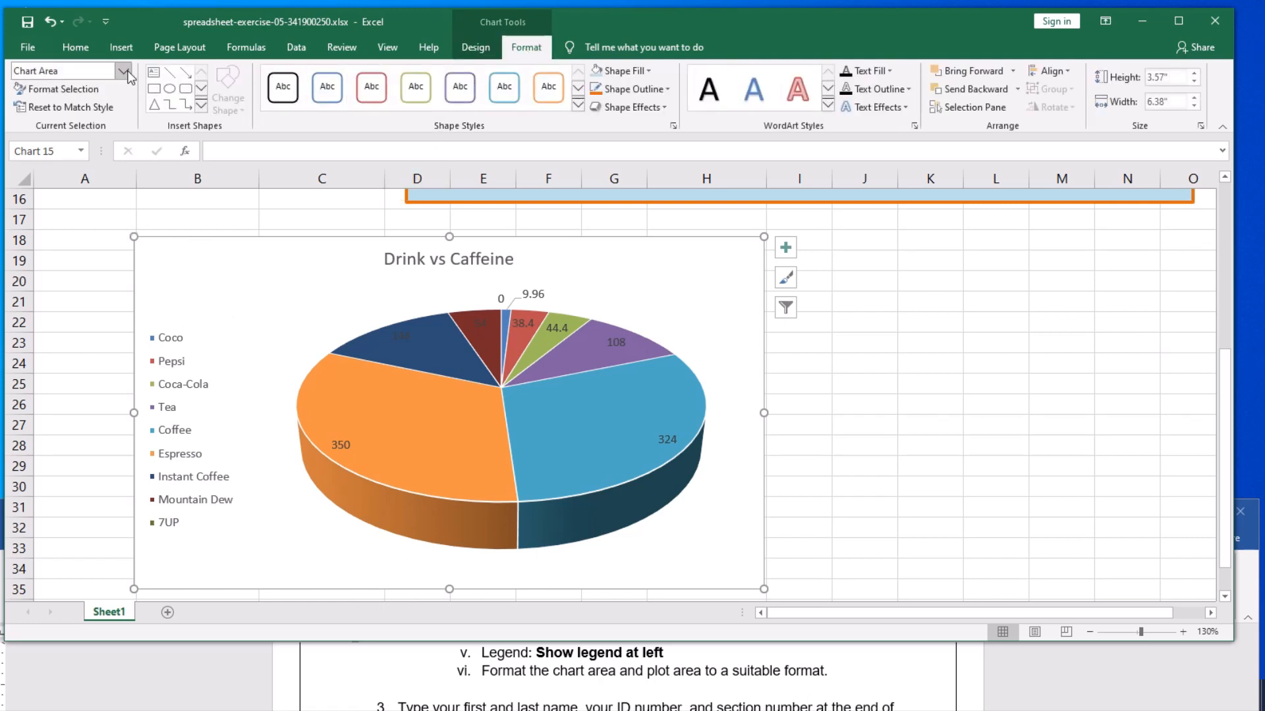
{"action": "left_click", "coordinate": [123, 70]}
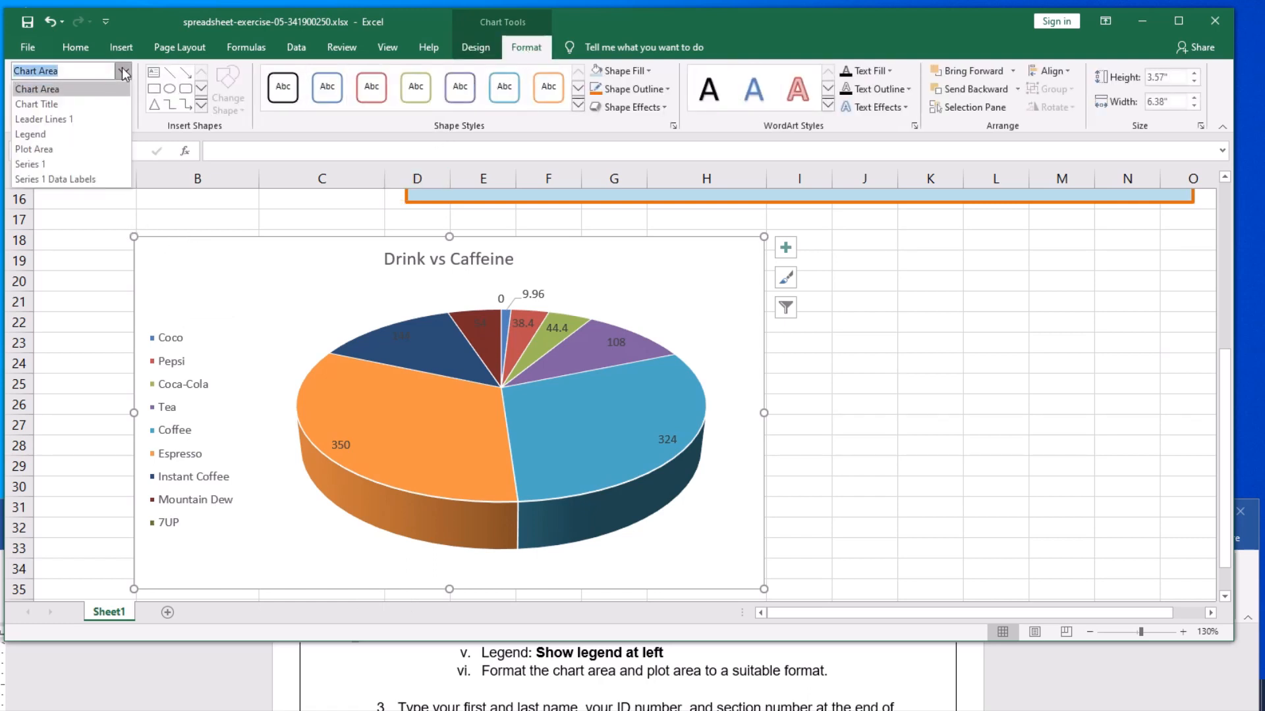
{"action": "left_click", "coordinate": [62, 89]}
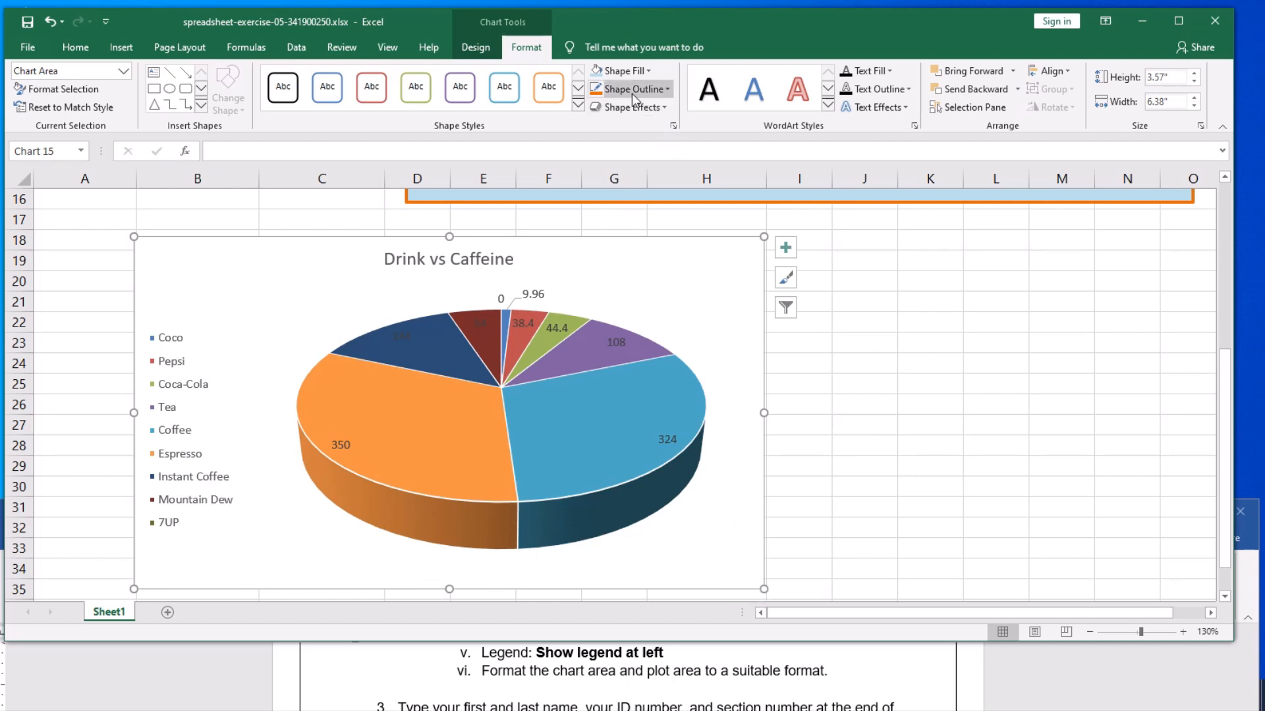
{"action": "left_click", "coordinate": [643, 72]}
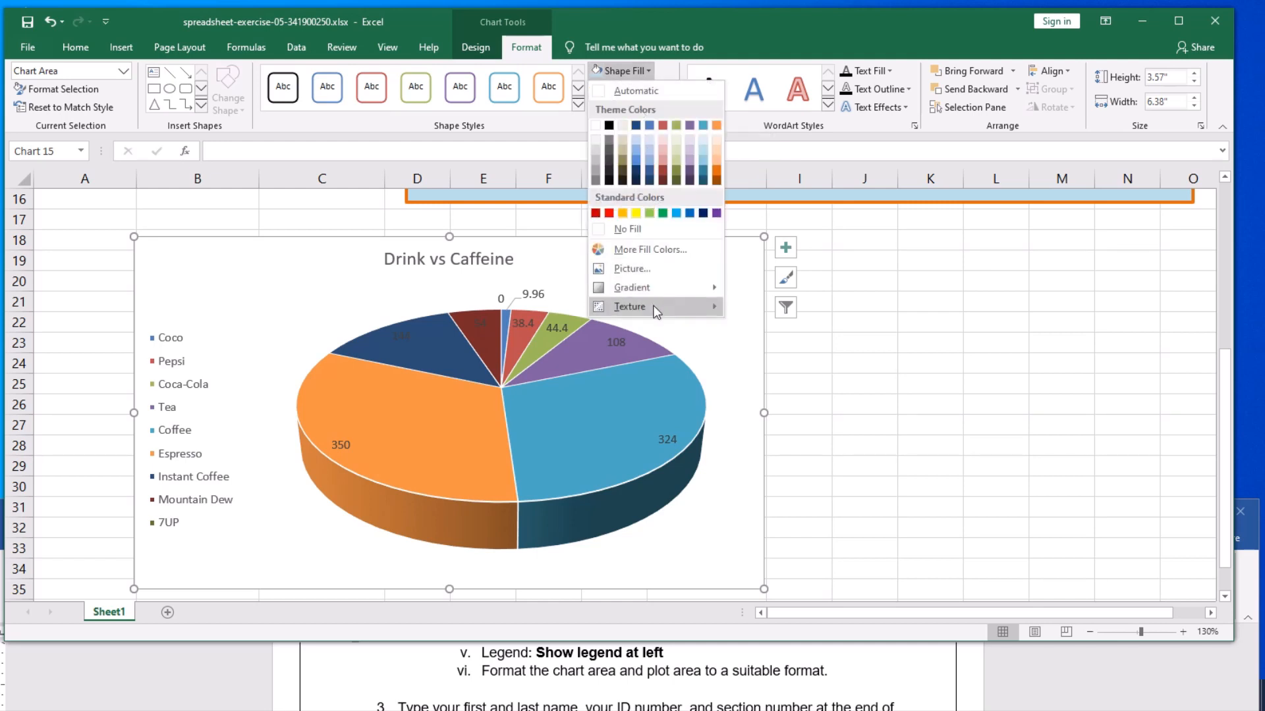
{"action": "mouse_move", "coordinate": [657, 311]}
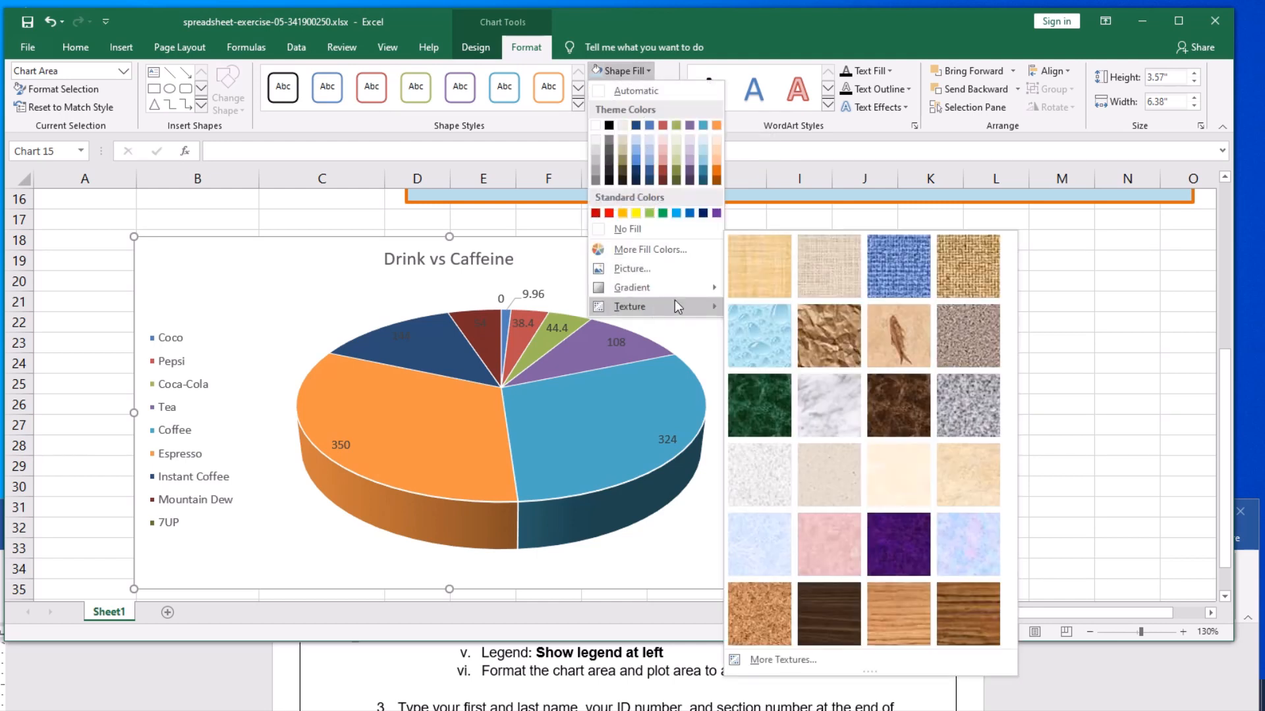
{"action": "left_click", "coordinate": [777, 342]}
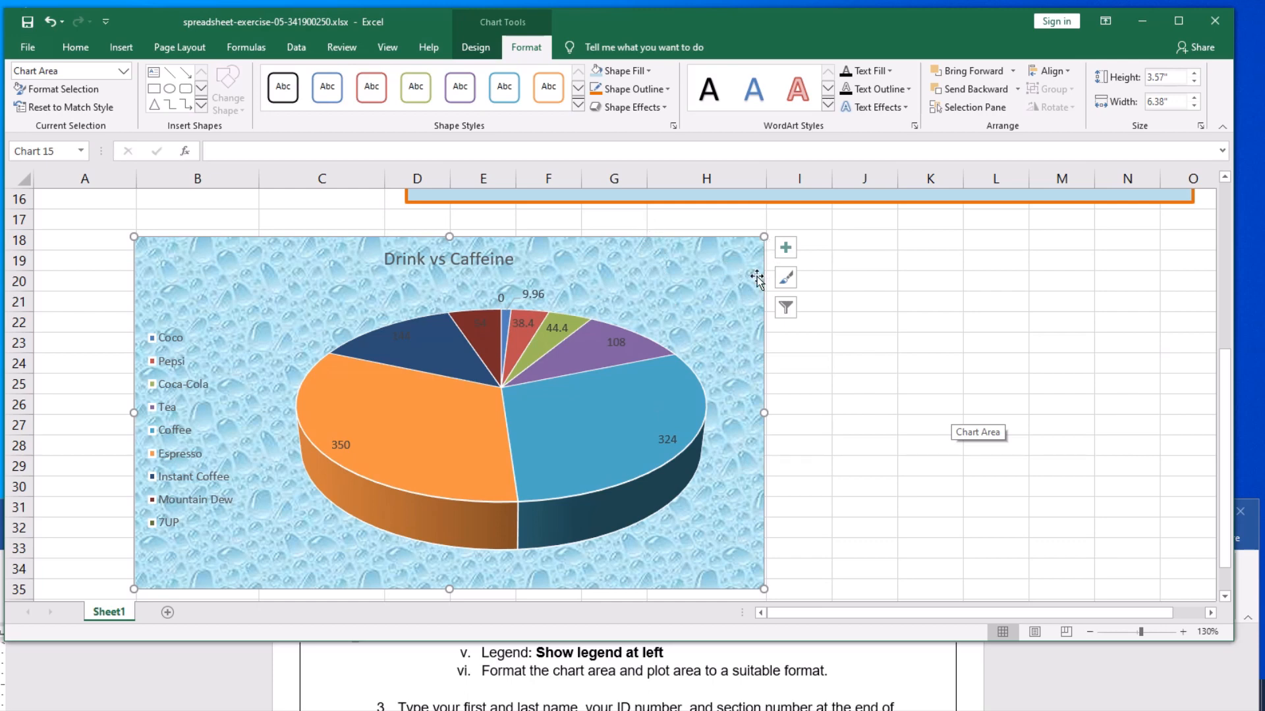
- Give the pie chart's chart area a dark purple outline with a weight of 2¼ pt
{"action": "left_click", "coordinate": [662, 94]}
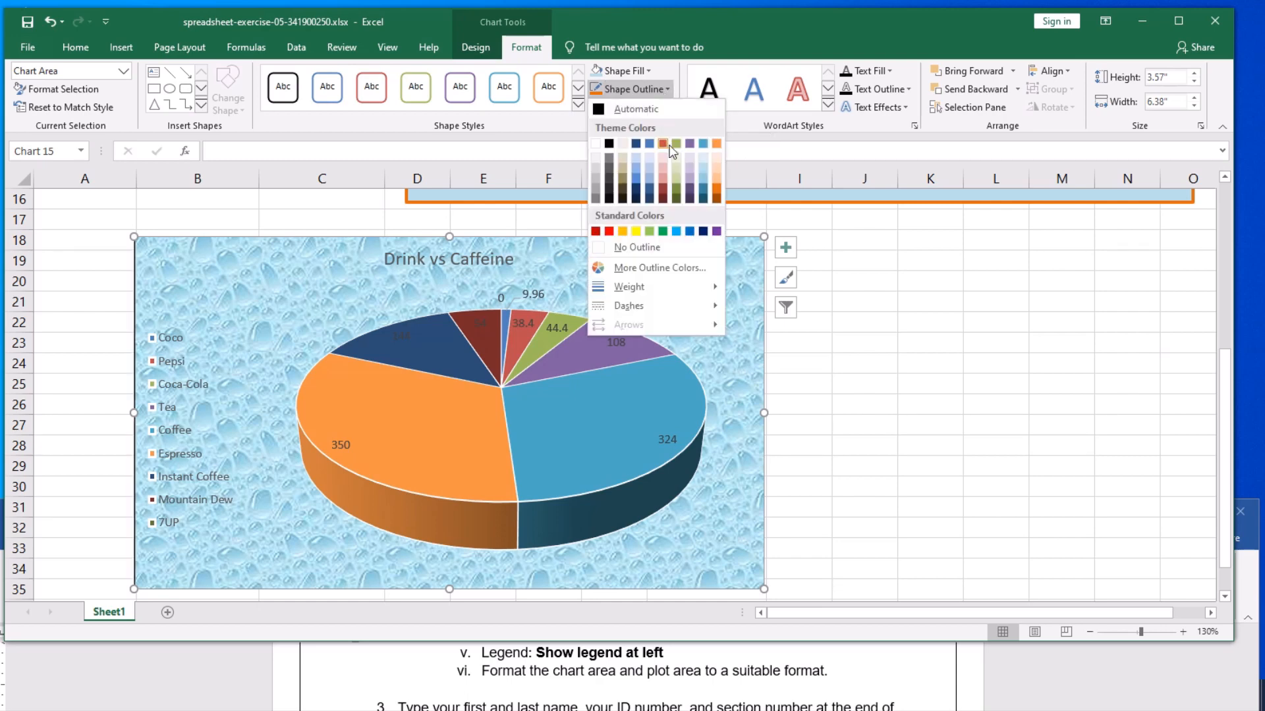
{"action": "left_click", "coordinate": [690, 192]}
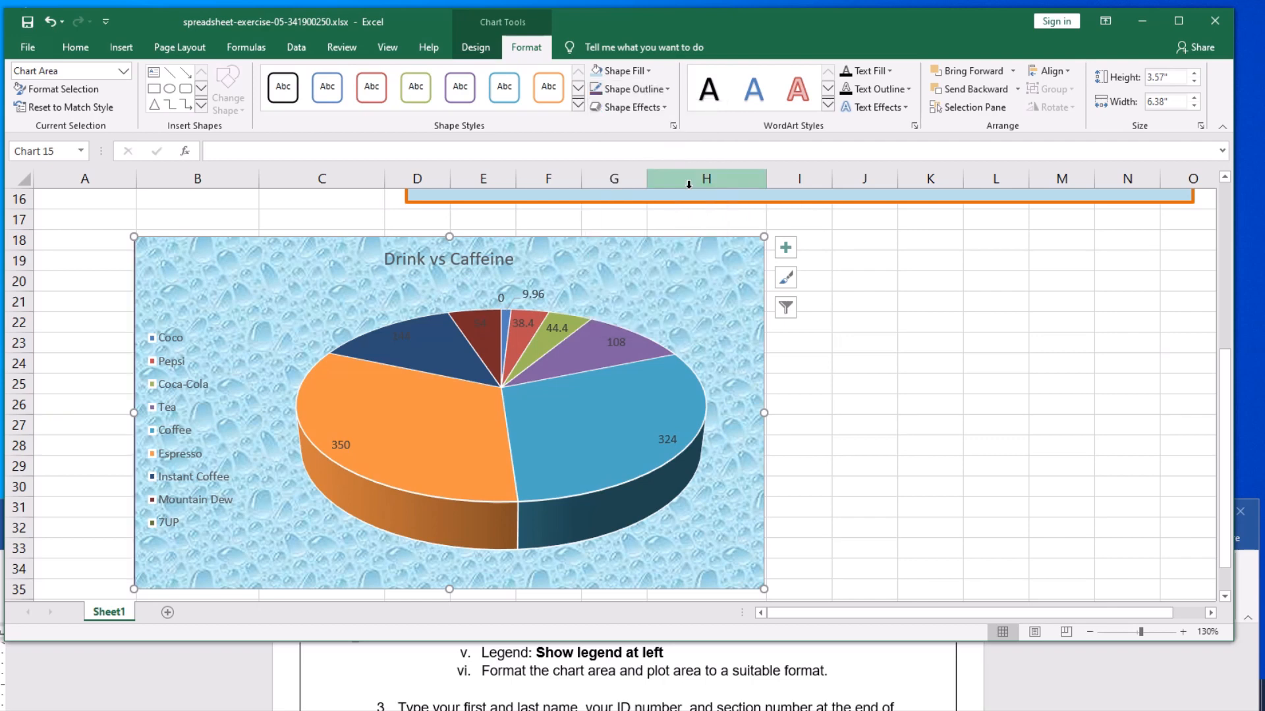
{"action": "left_click", "coordinate": [644, 93]}
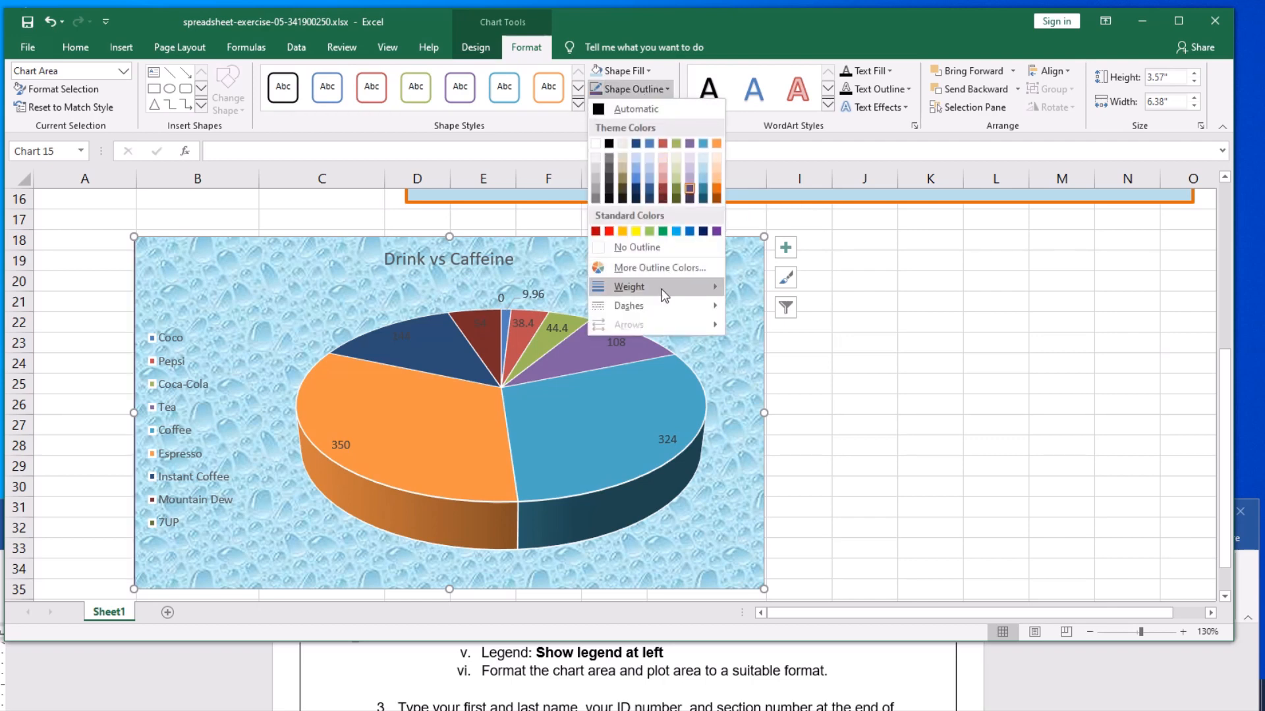
{"action": "mouse_move", "coordinate": [664, 295]}
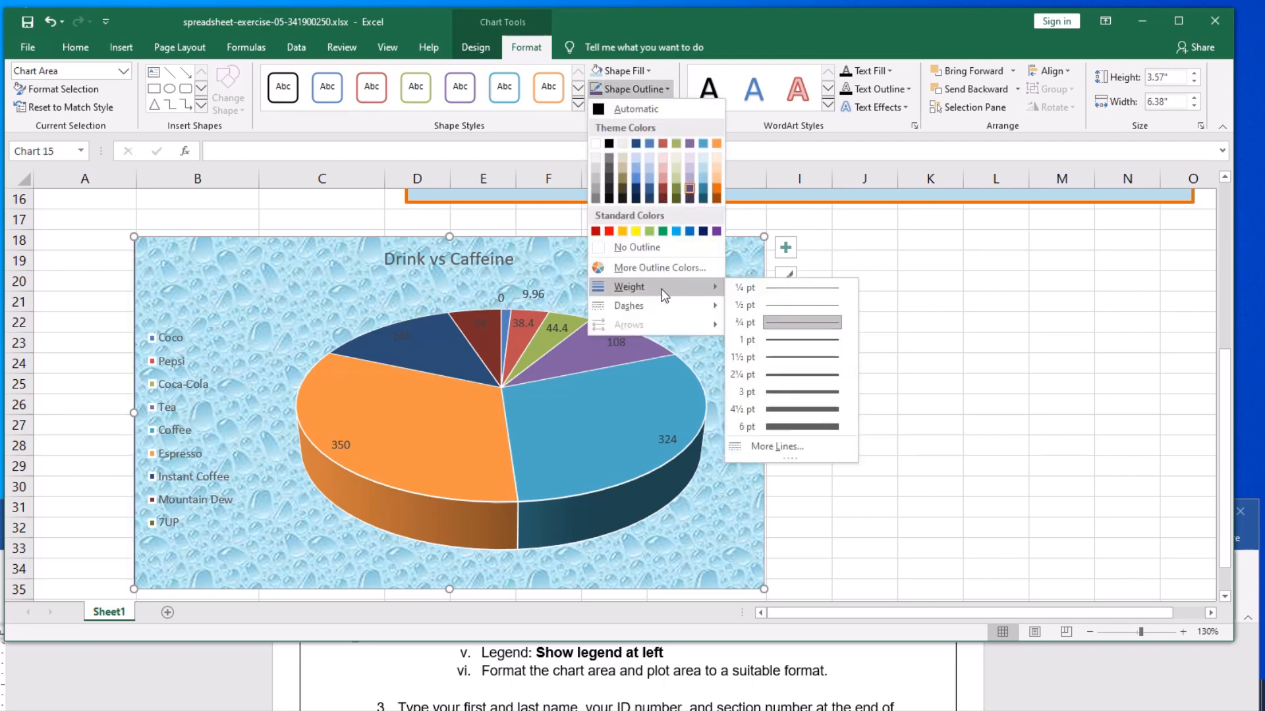
{"action": "left_click", "coordinate": [774, 377]}
{"action": "left_click", "coordinate": [850, 401]}
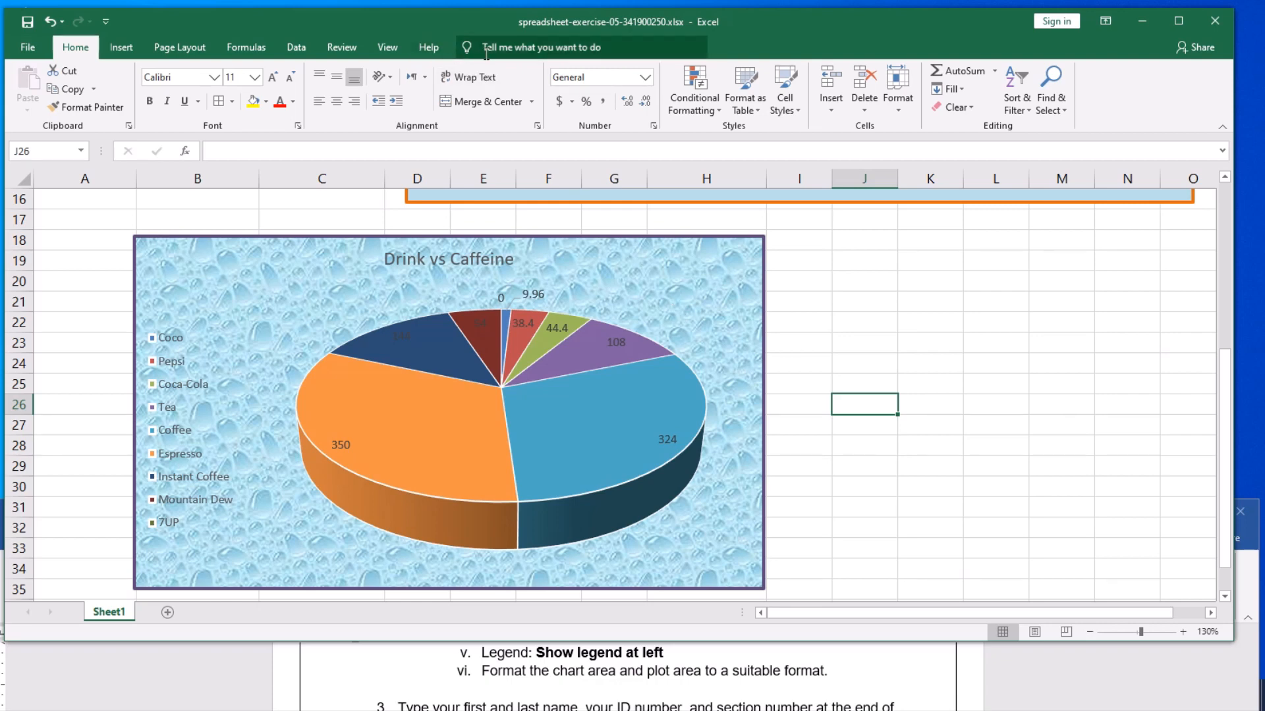
- Apply the Subtle Effect - Red, Accent 2 shape style to the pie chart's plot area
{"action": "left_click", "coordinate": [704, 305]}
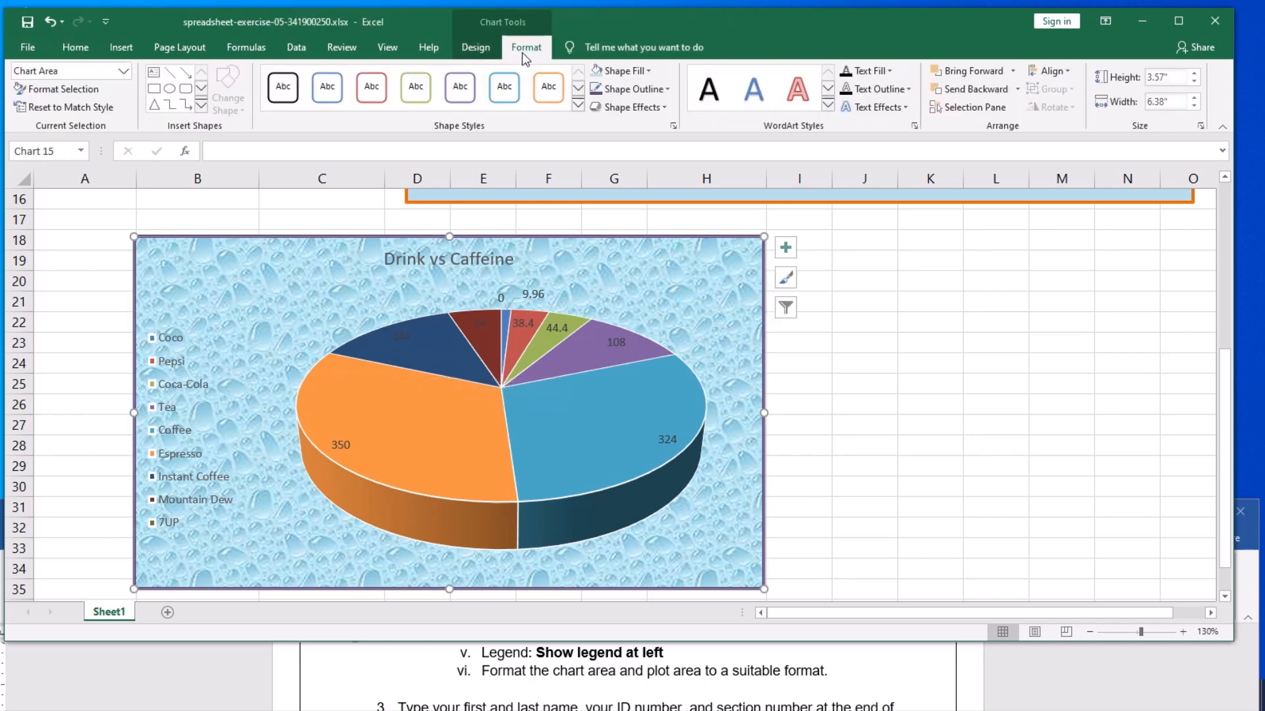
{"action": "left_click", "coordinate": [124, 71]}
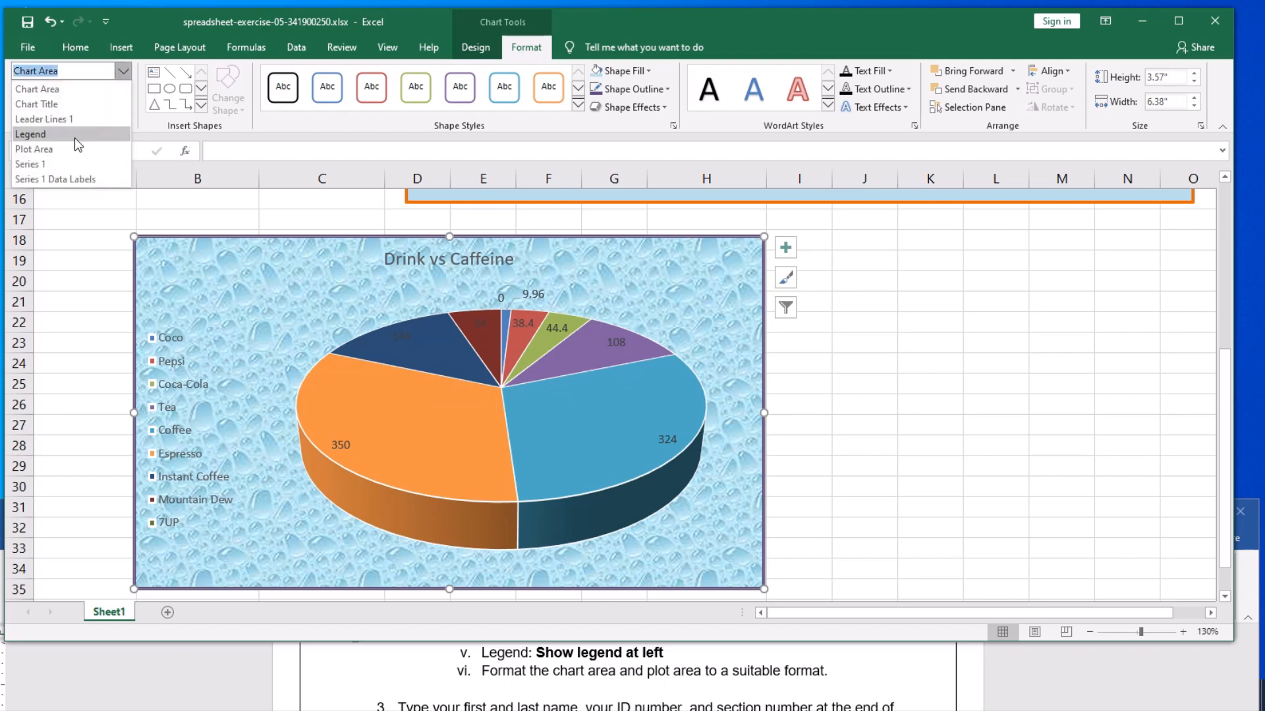
{"action": "left_click", "coordinate": [36, 154]}
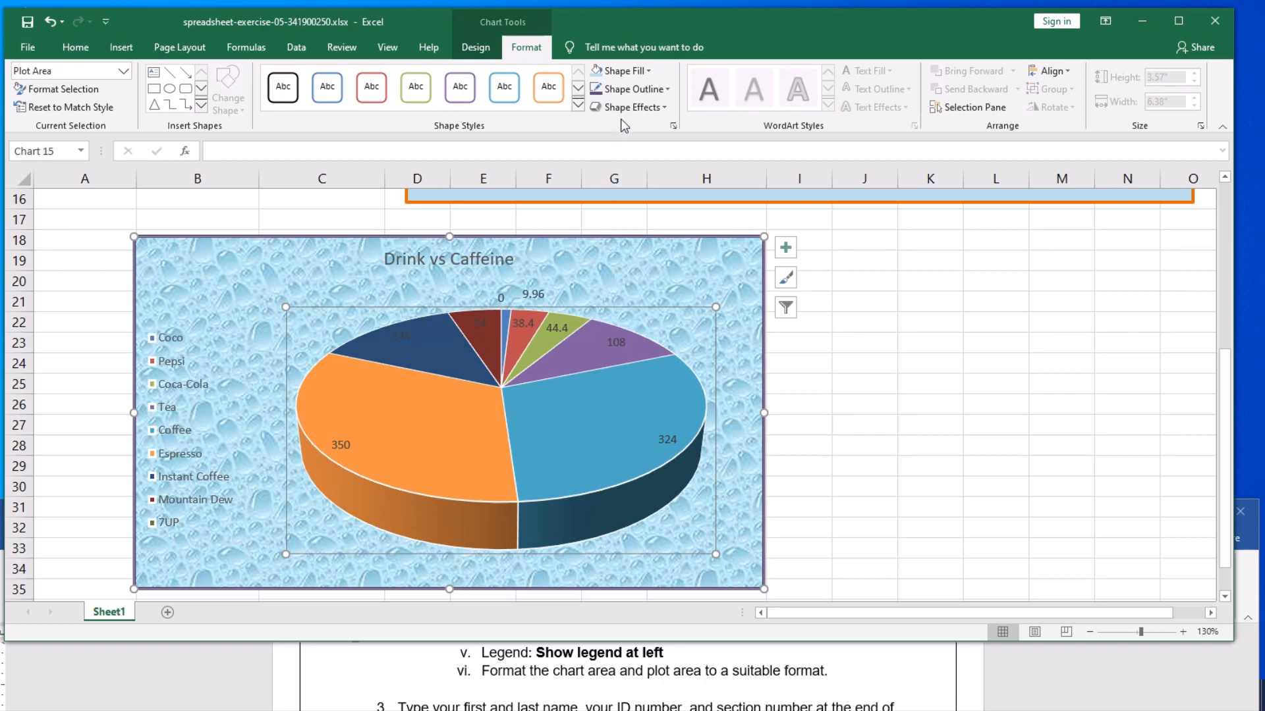
{"action": "left_click", "coordinate": [578, 105]}
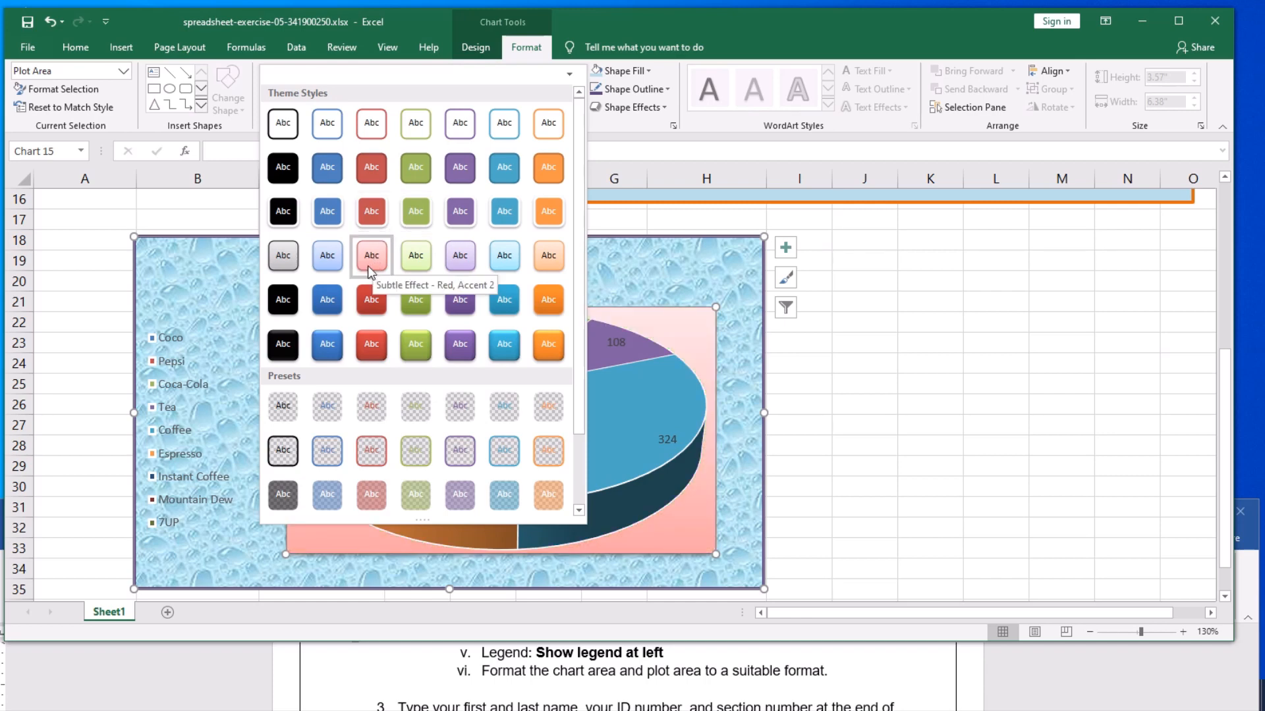
{"action": "left_click", "coordinate": [644, 71]}
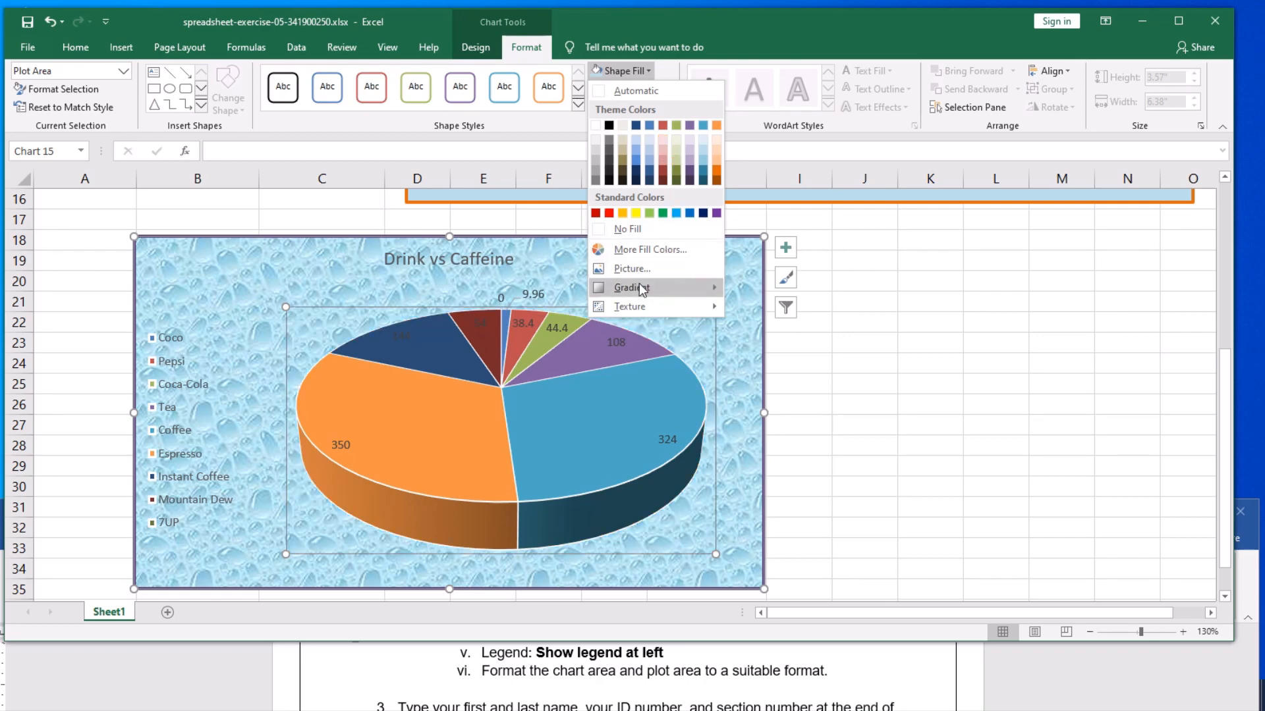
{"action": "mouse_move", "coordinate": [635, 305]}
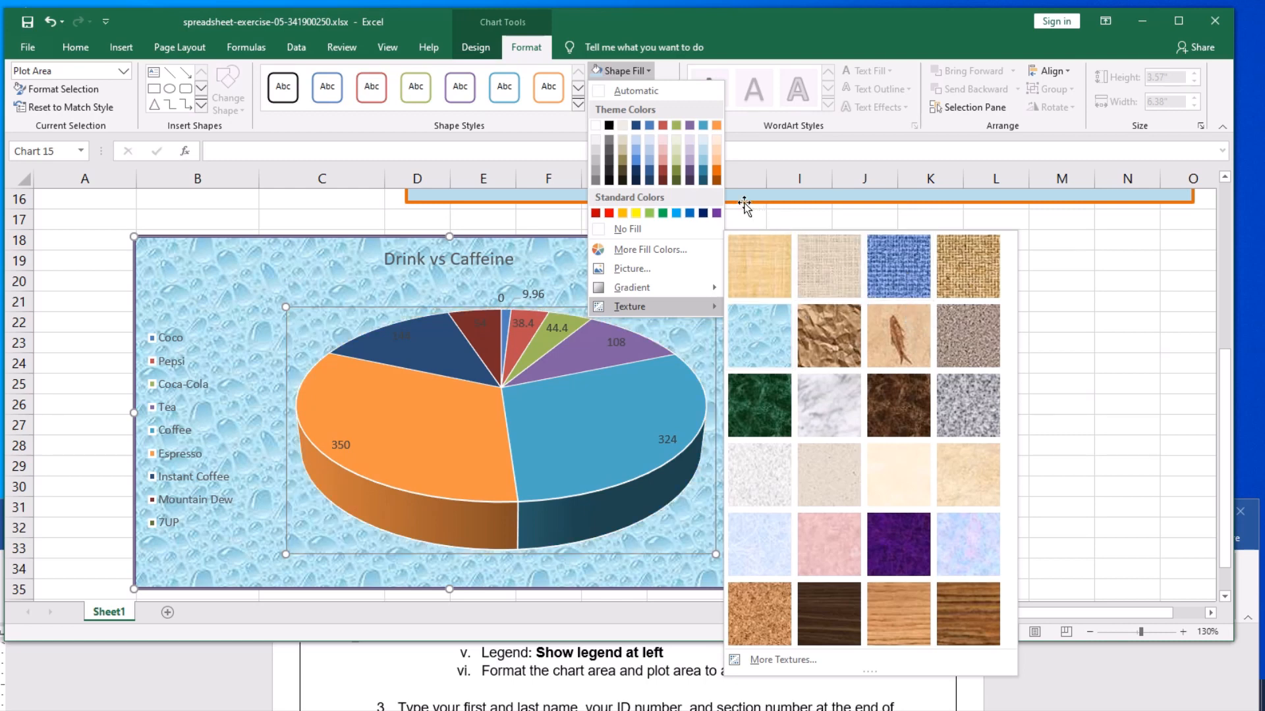
{"action": "left_click", "coordinate": [578, 104]}
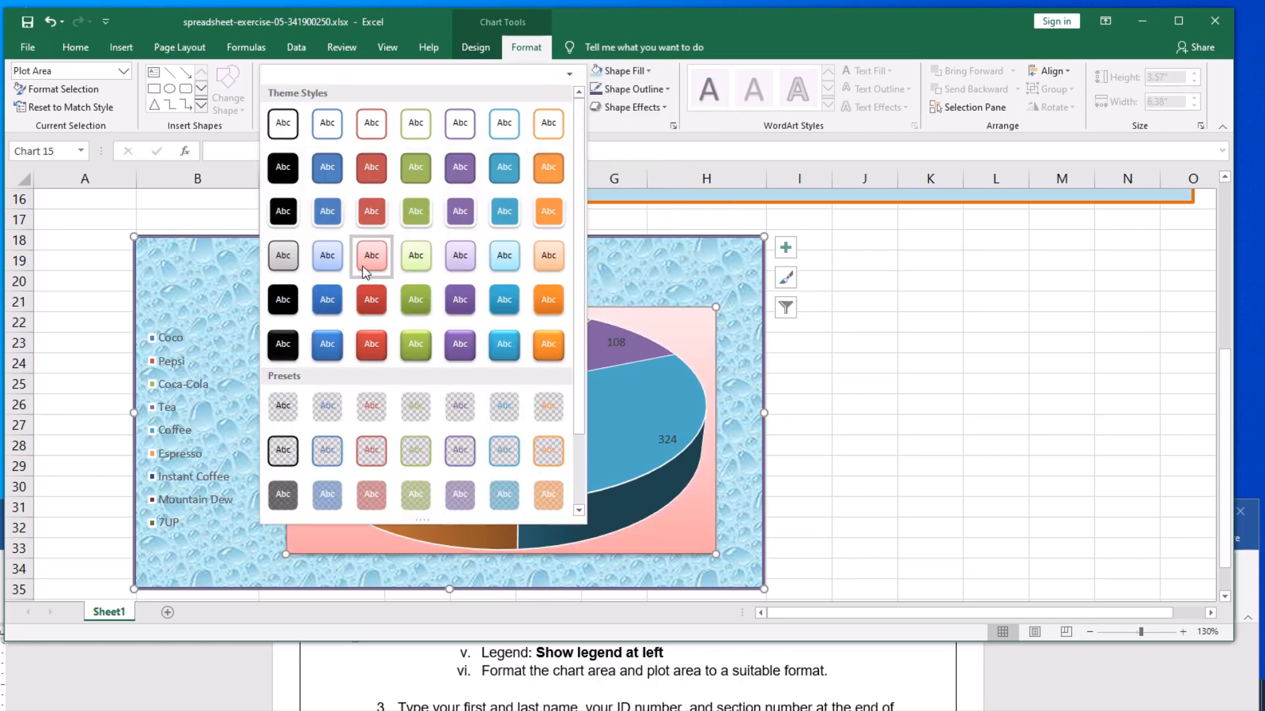
{"action": "left_click", "coordinate": [371, 258]}
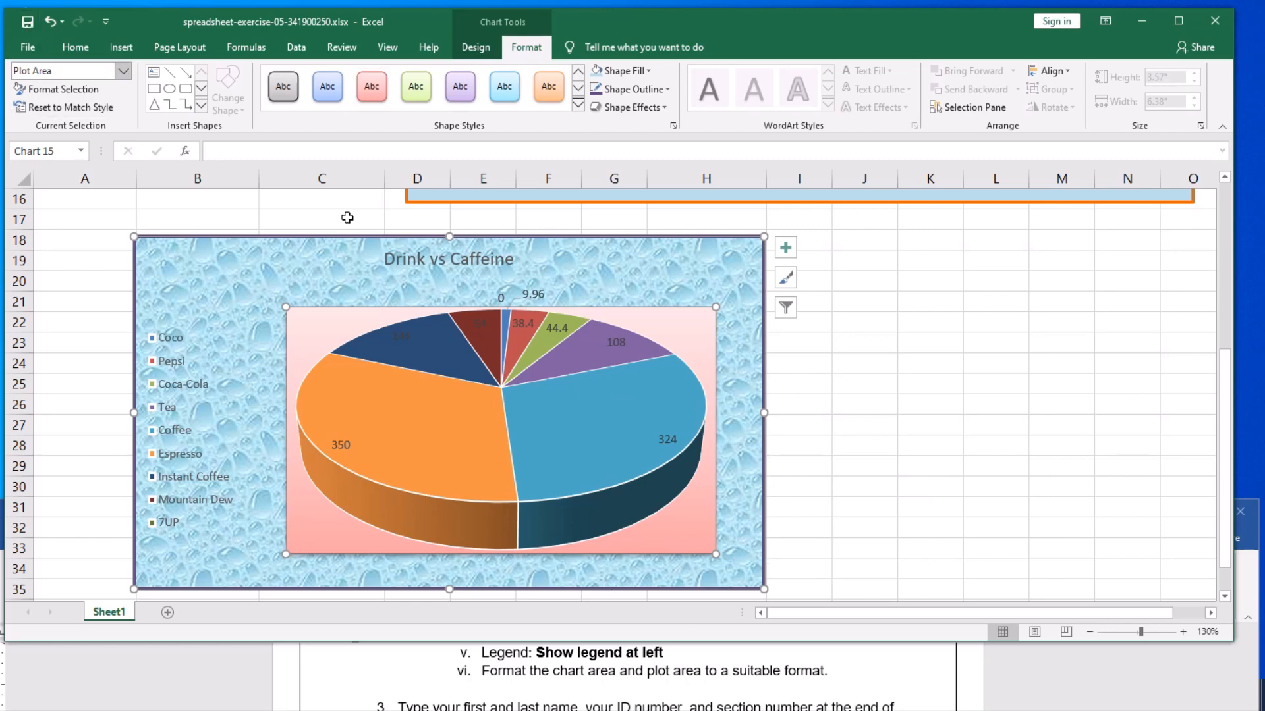
- Move the pie chart beneath the column chart, with its upper-left corner at about column D, row 17
{"action": "scroll", "coordinate": [818, 427], "scroll_direction": "down", "scroll_amount": 1}
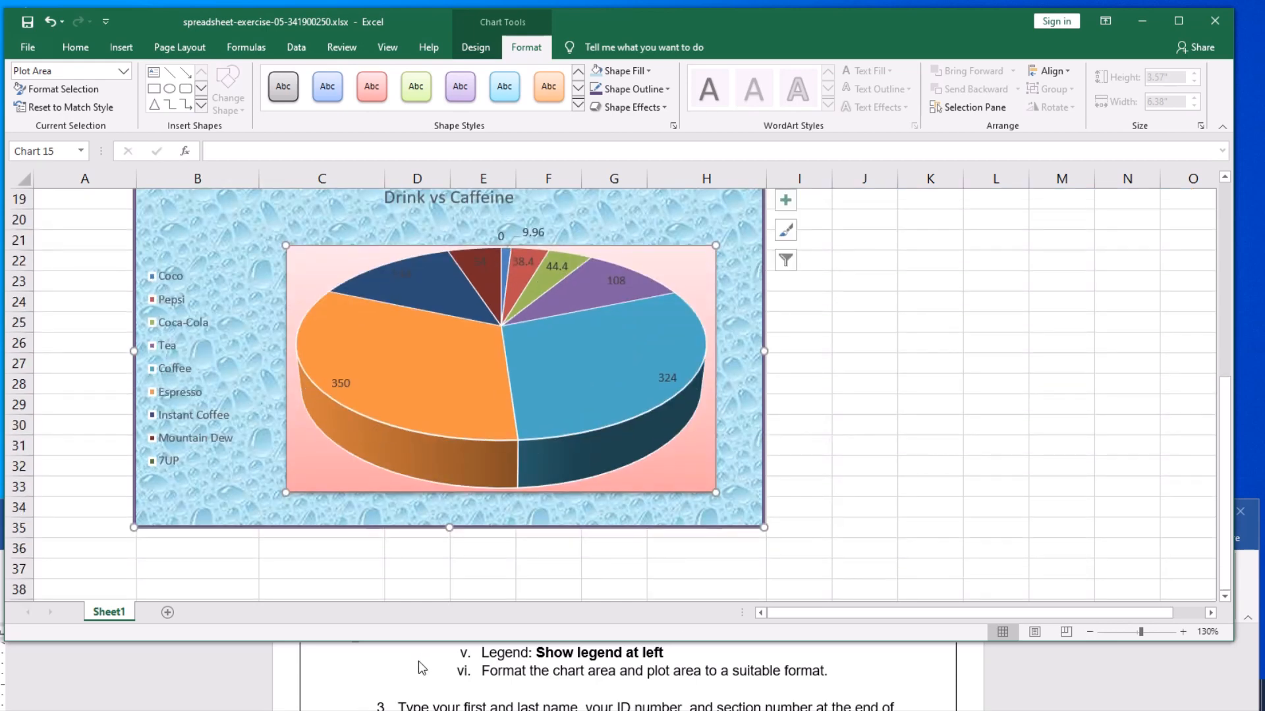
{"action": "scroll", "coordinate": [420, 667], "scroll_direction": "down", "scroll_amount": 1}
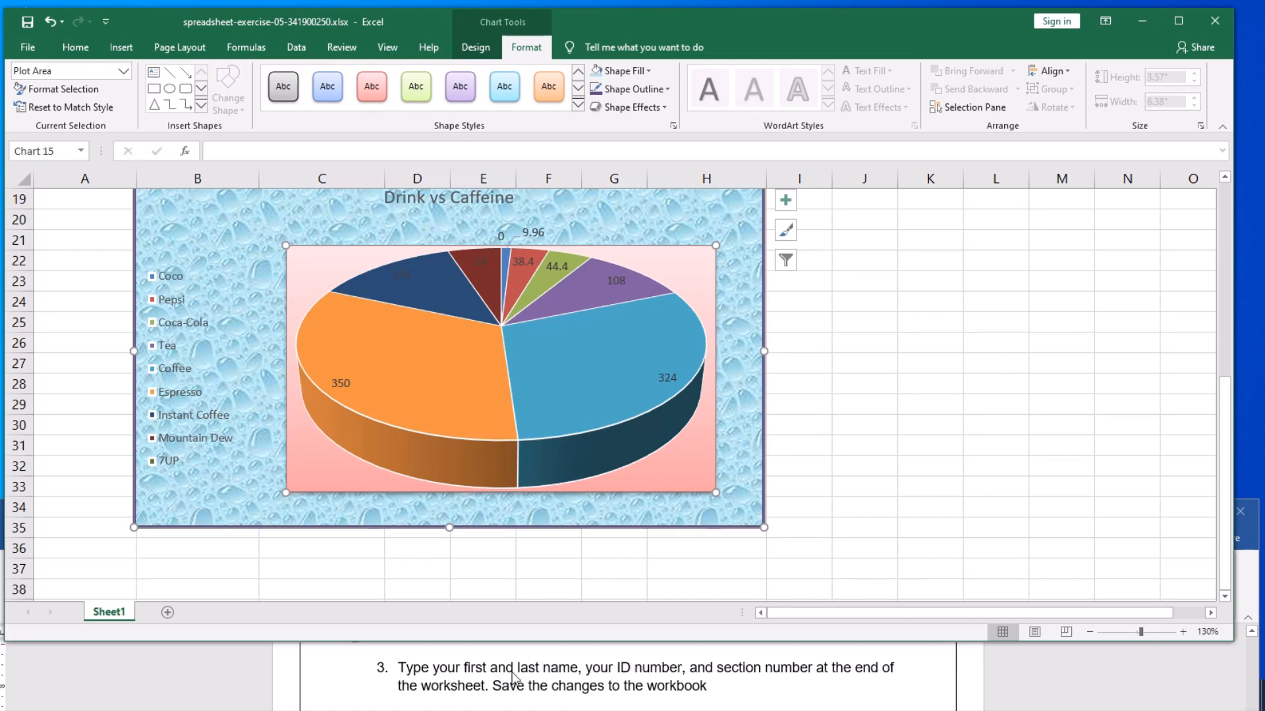
{"action": "scroll", "coordinate": [838, 446], "scroll_direction": "up", "scroll_amount": 2}
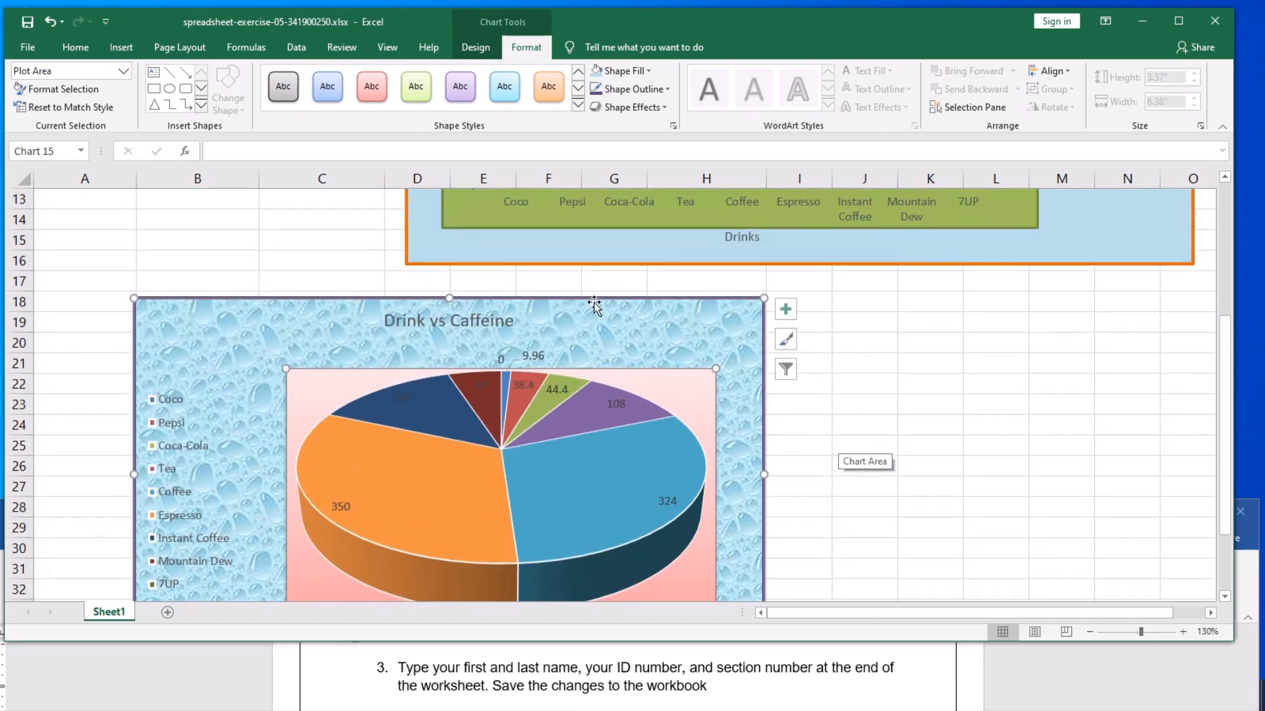
{"action": "left_click_drag", "start_coordinate": [604, 307], "coordinate": [890, 295]}
{"action": "scroll", "coordinate": [1074, 394], "scroll_direction": "up", "scroll_amount": 1}
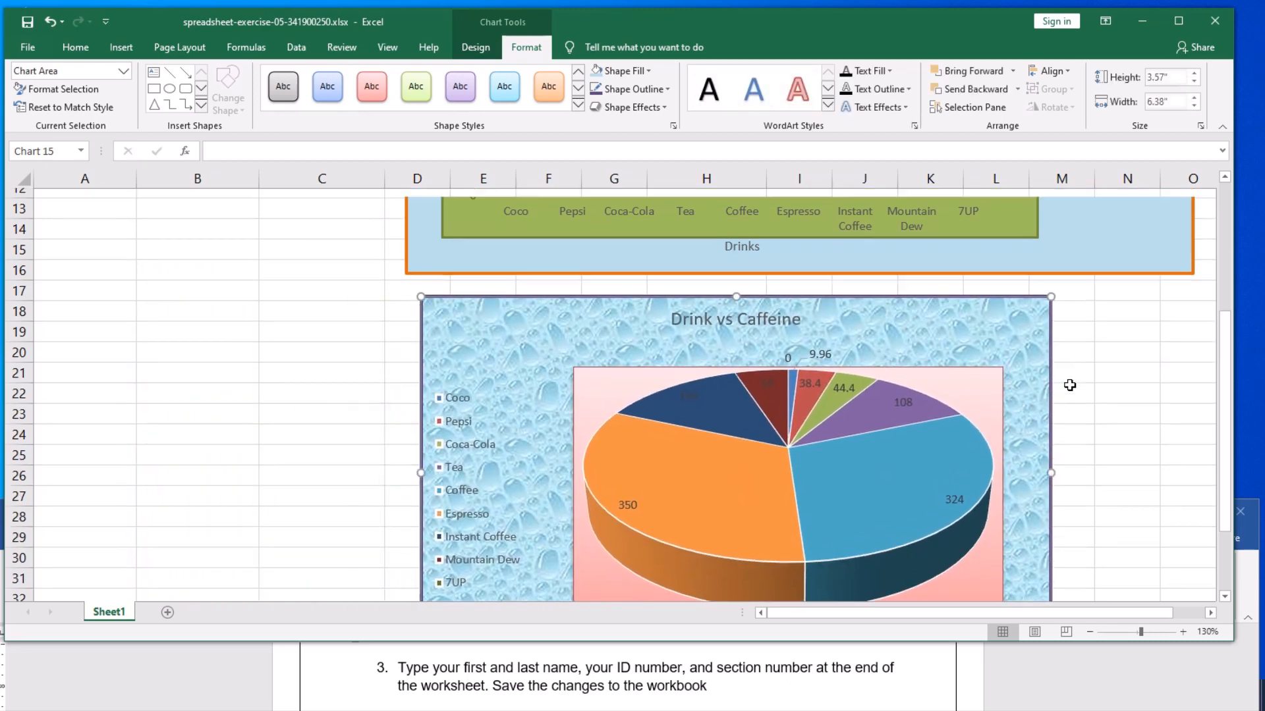
{"action": "scroll", "coordinate": [1148, 425], "scroll_direction": "down", "scroll_amount": 1}
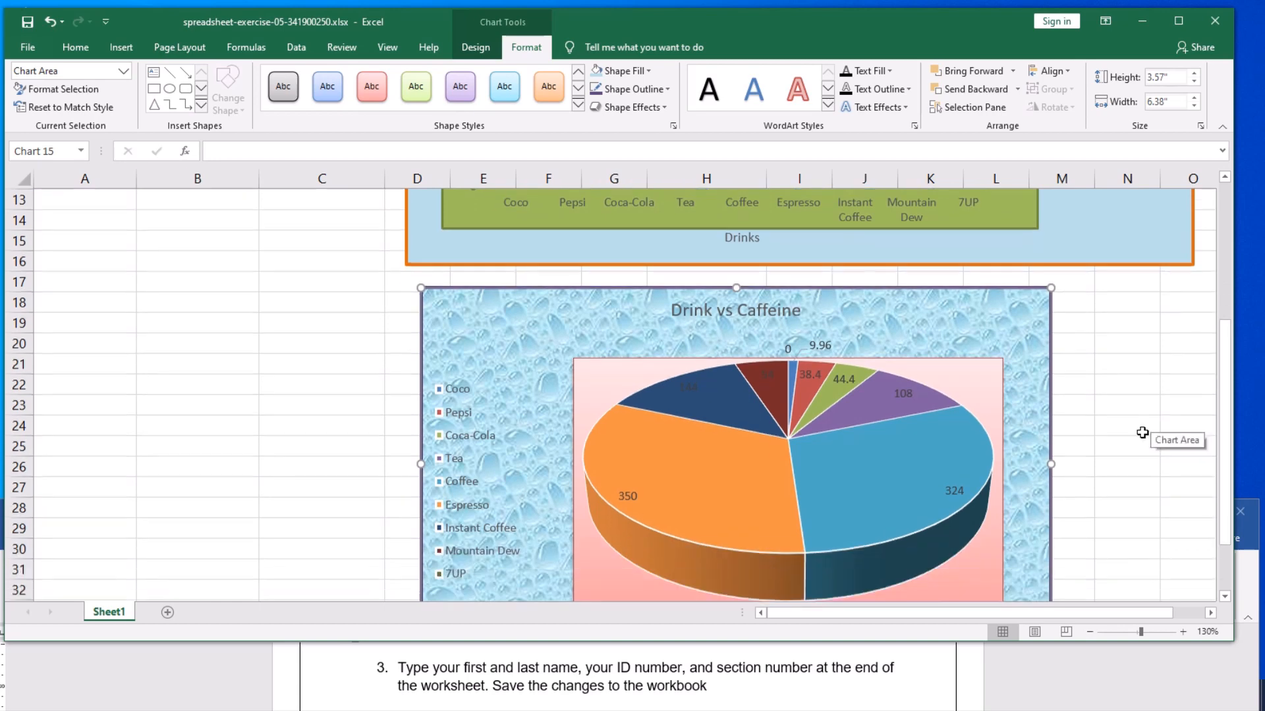
- Widen the pie chart to about 7.78" so that its right edge reaches column O, roughly level with the column chart
{"action": "left_click_drag", "start_coordinate": [1052, 464], "coordinate": [1188, 451]}
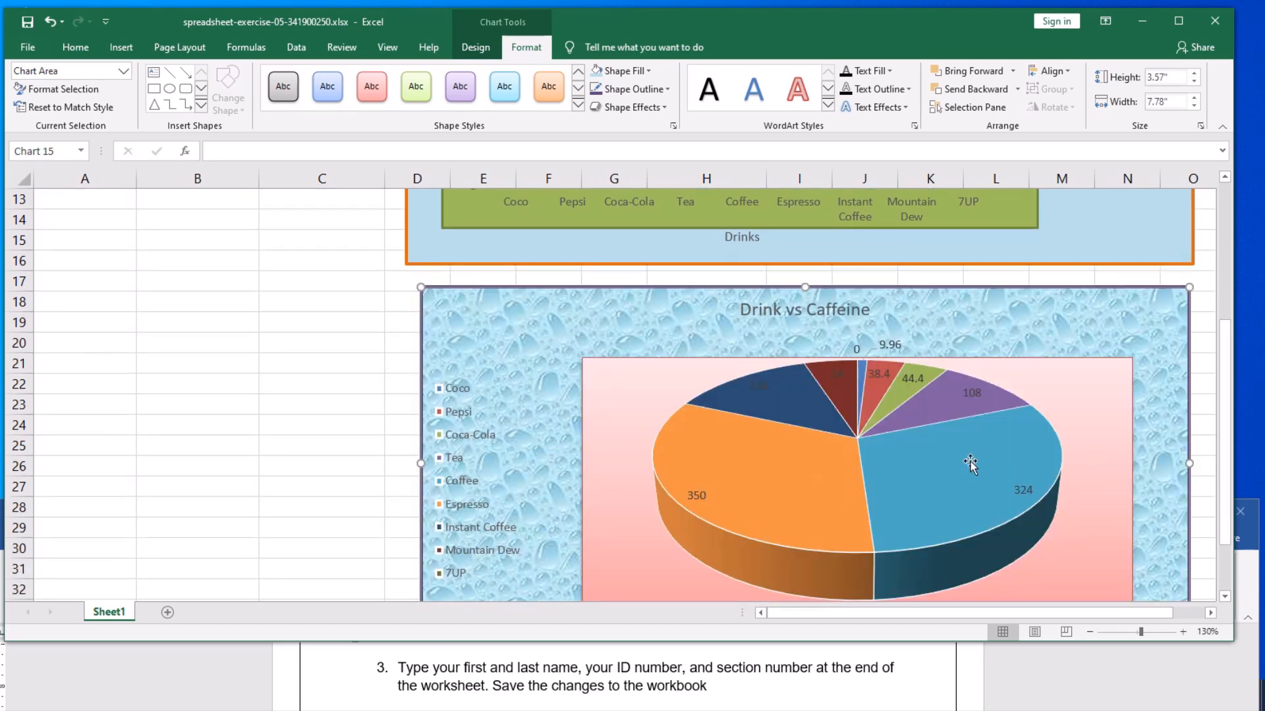
{"action": "scroll", "coordinate": [534, 464], "scroll_direction": "down", "scroll_amount": 1}
{"action": "scroll", "coordinate": [533, 471], "scroll_direction": "down", "scroll_amount": 1}
{"action": "scroll", "coordinate": [393, 404], "scroll_direction": "up", "scroll_amount": 5}
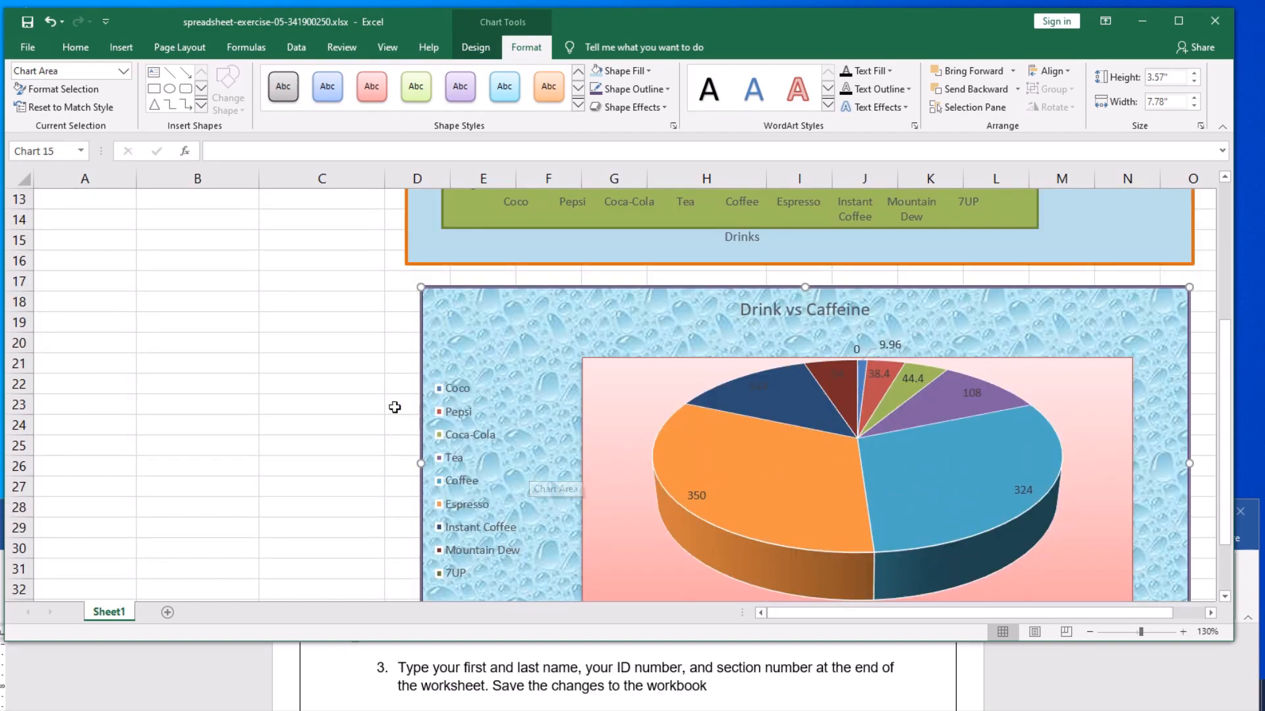
{"action": "scroll", "coordinate": [376, 404], "scroll_direction": "up", "scroll_amount": 1}
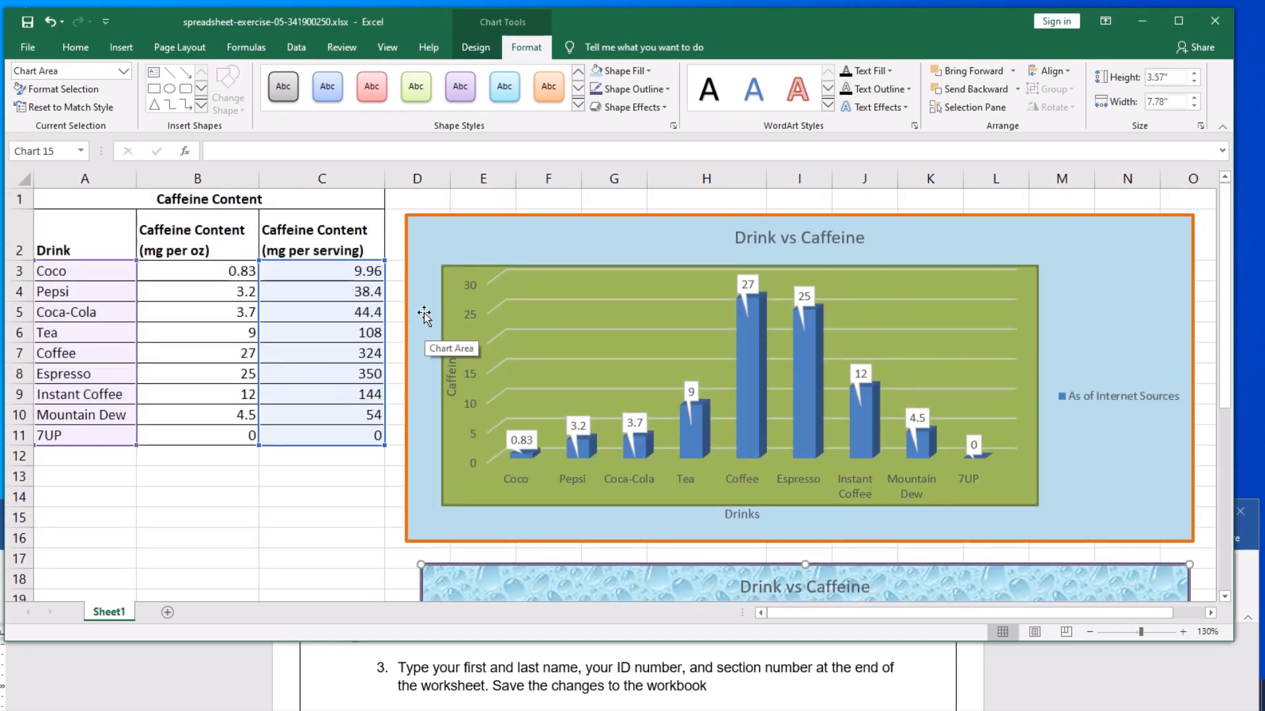
- Check how the pie chart lines up beneath the column chart and beside the data table, and deselect the pie chart
{"action": "scroll", "coordinate": [470, 417], "scroll_direction": "down", "scroll_amount": 3}
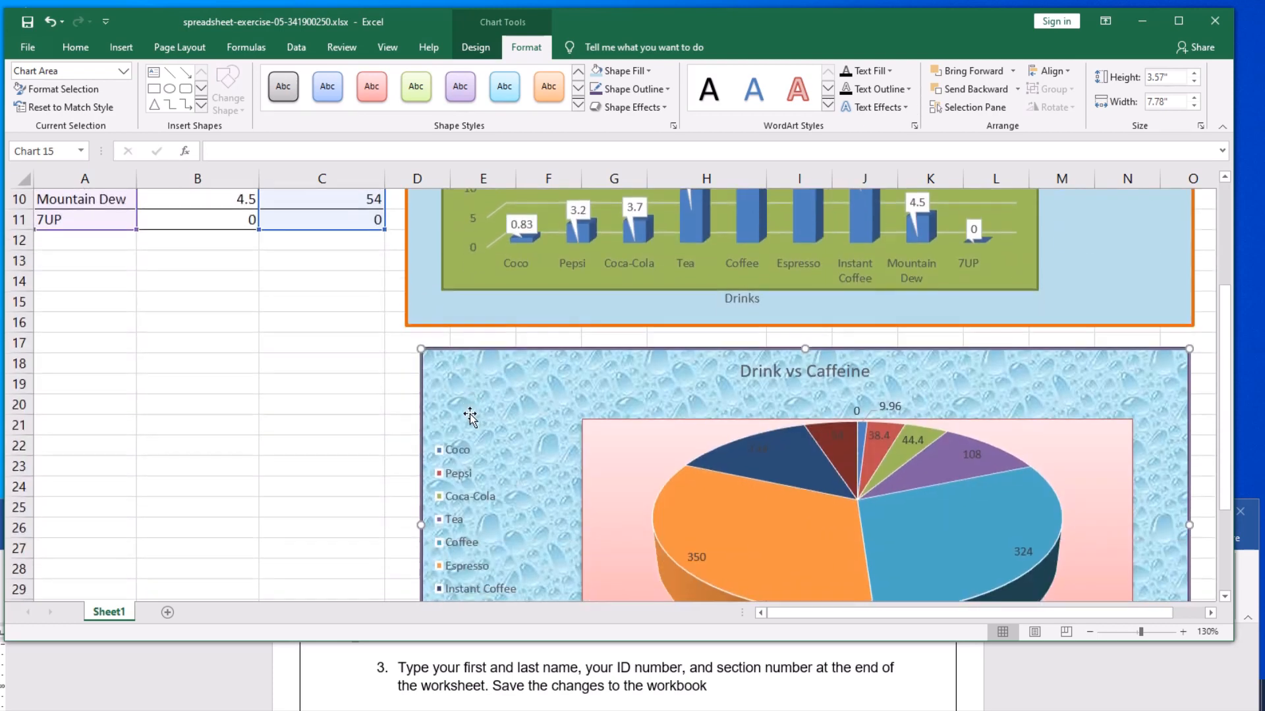
{"action": "scroll", "coordinate": [469, 416], "scroll_direction": "down", "scroll_amount": 1}
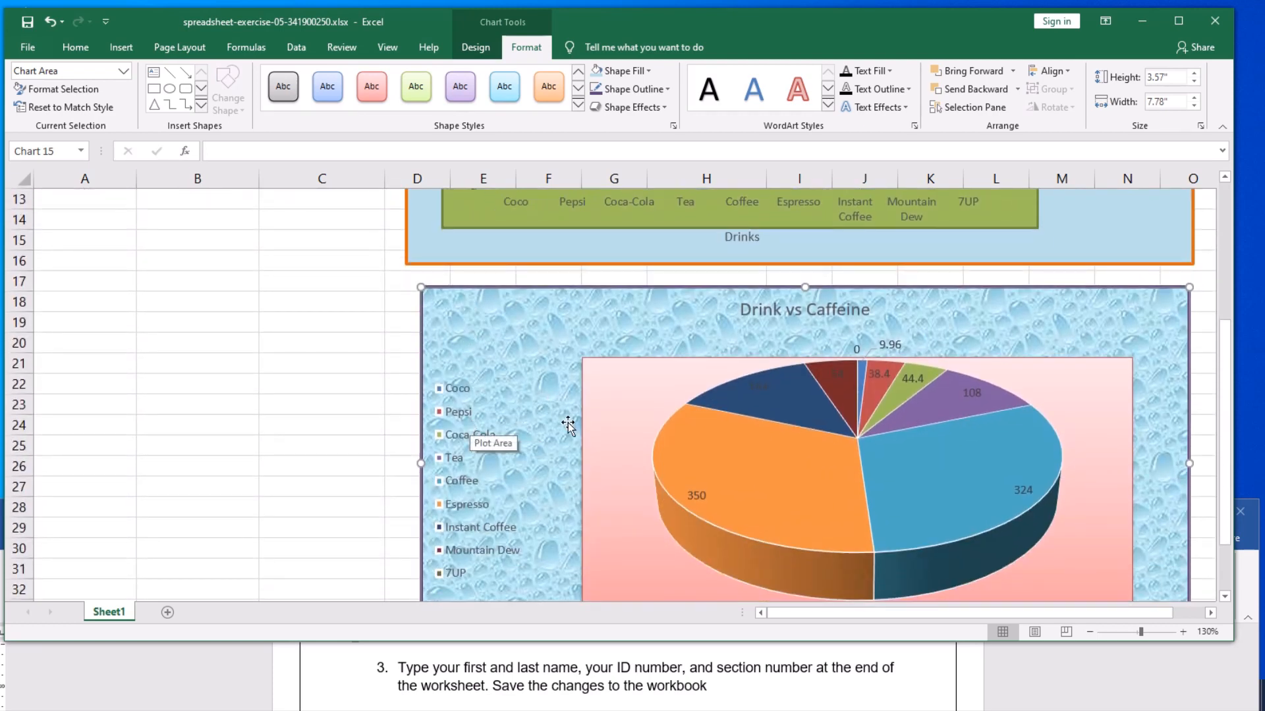
{"action": "scroll", "coordinate": [568, 425], "scroll_direction": "up", "scroll_amount": 4}
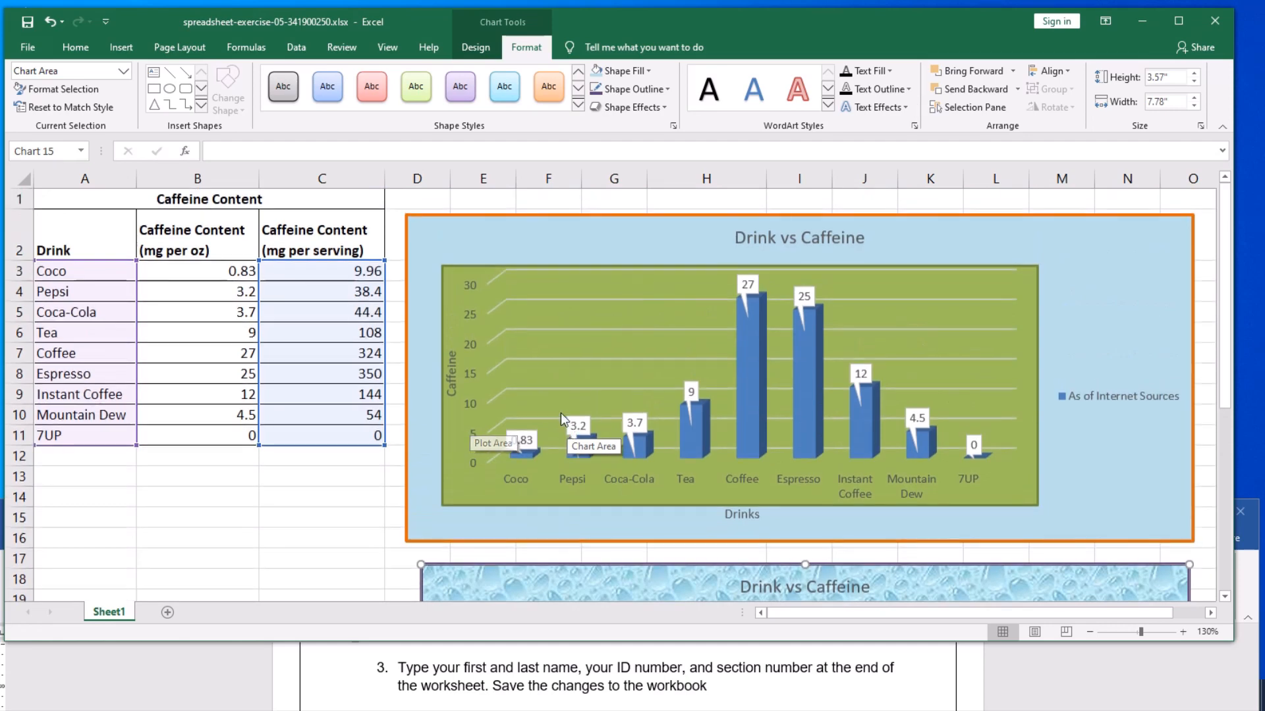
{"action": "left_click", "coordinate": [371, 512]}
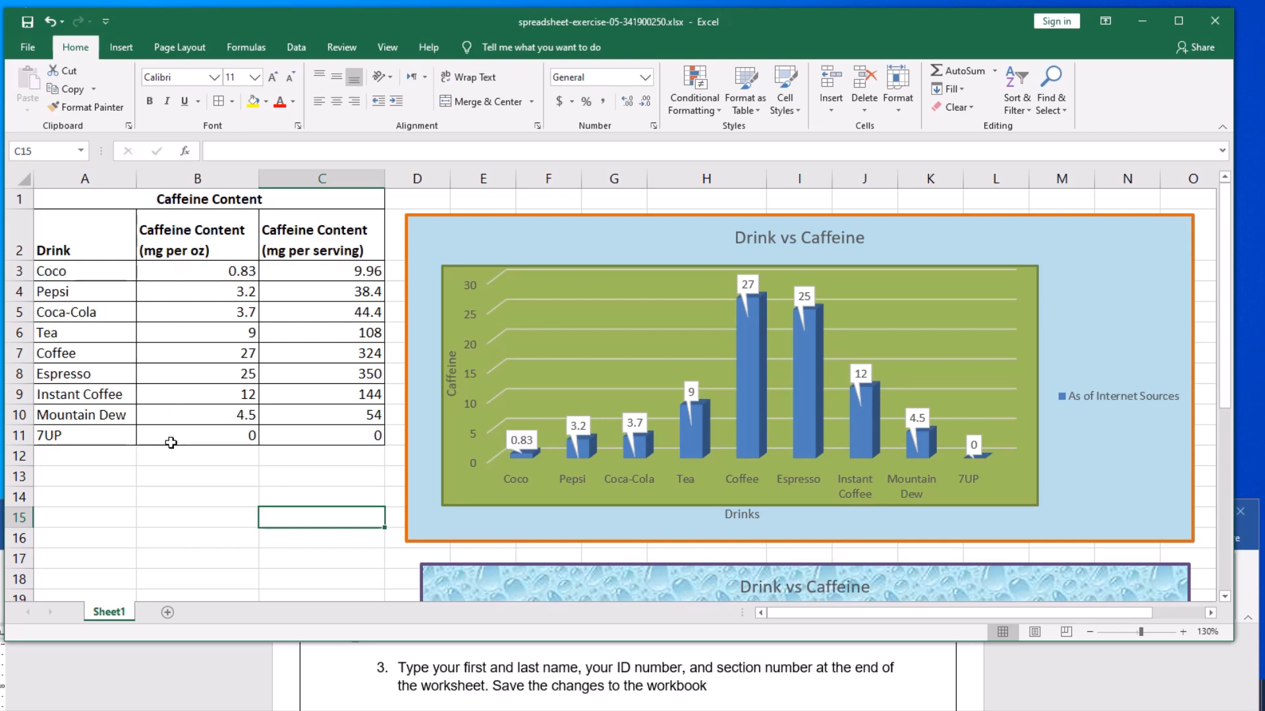
{"action": "scroll", "coordinate": [577, 574], "scroll_direction": "down", "scroll_amount": 1}
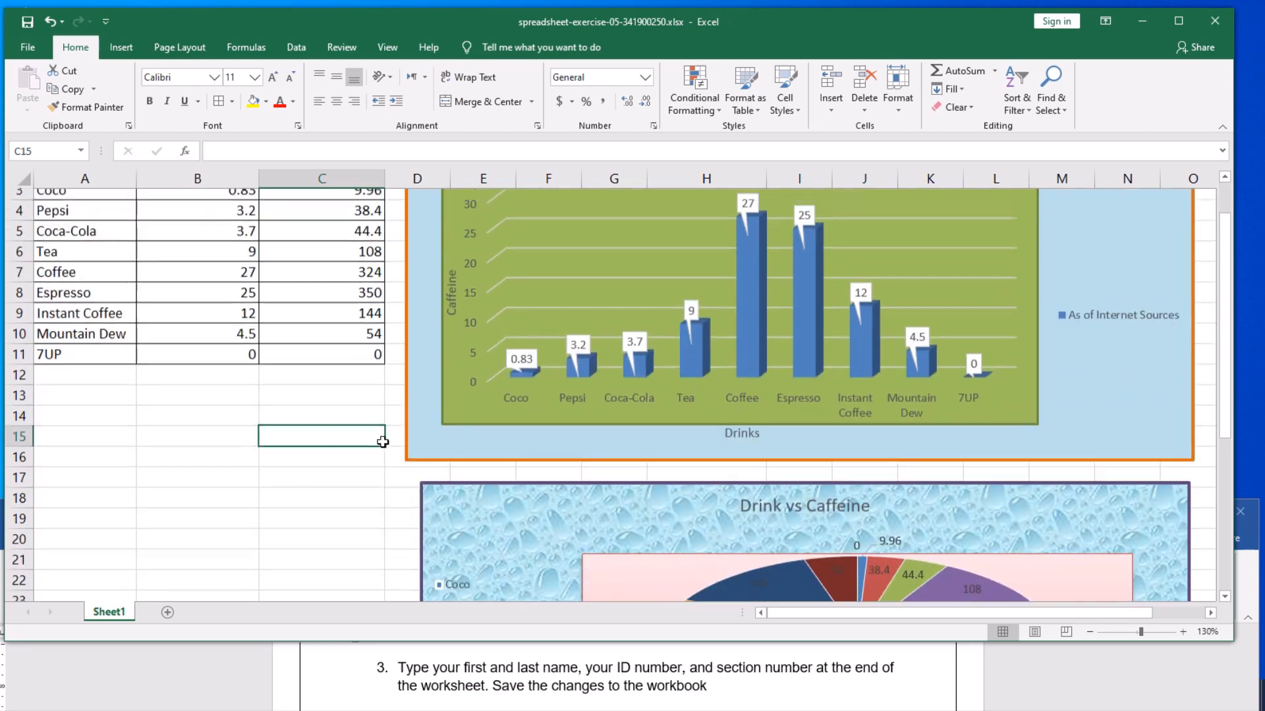
{"action": "scroll", "coordinate": [373, 440], "scroll_direction": "up", "scroll_amount": 1}
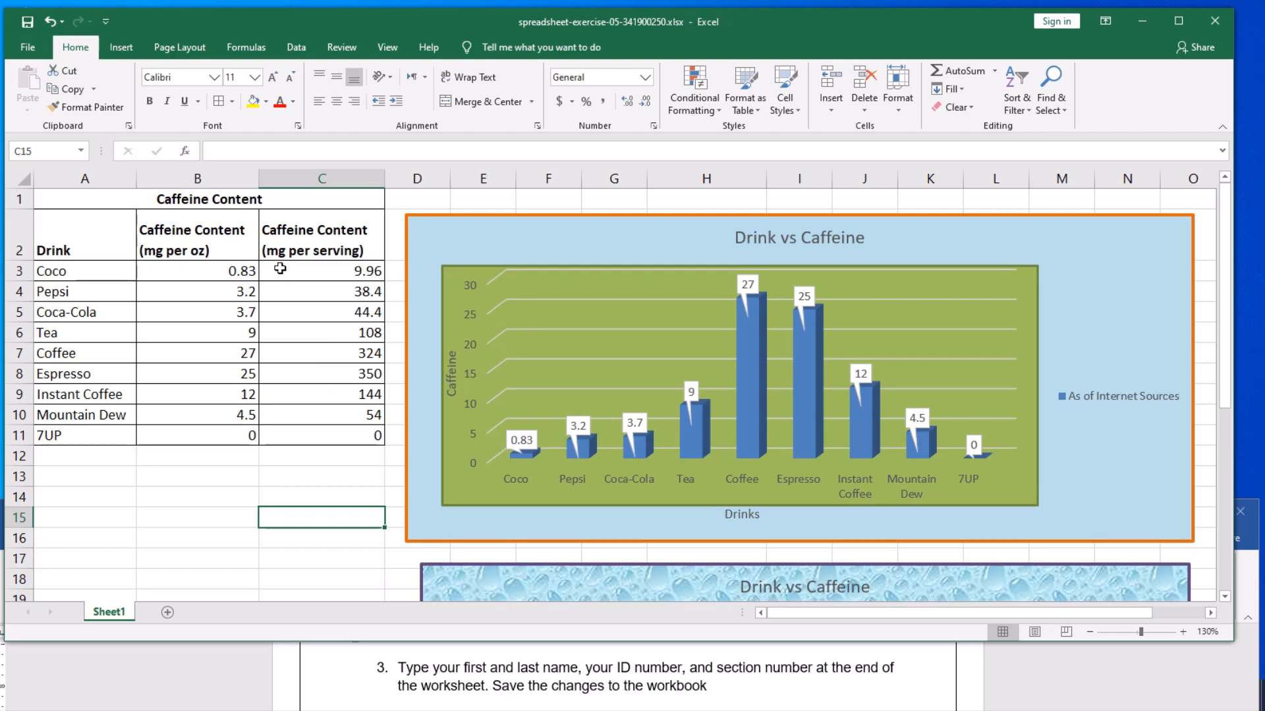
- Label cell A14 "Student Name:" and enter the student's first and last name in B14
{"action": "scroll", "coordinate": [369, 379], "scroll_direction": "down", "scroll_amount": 2}
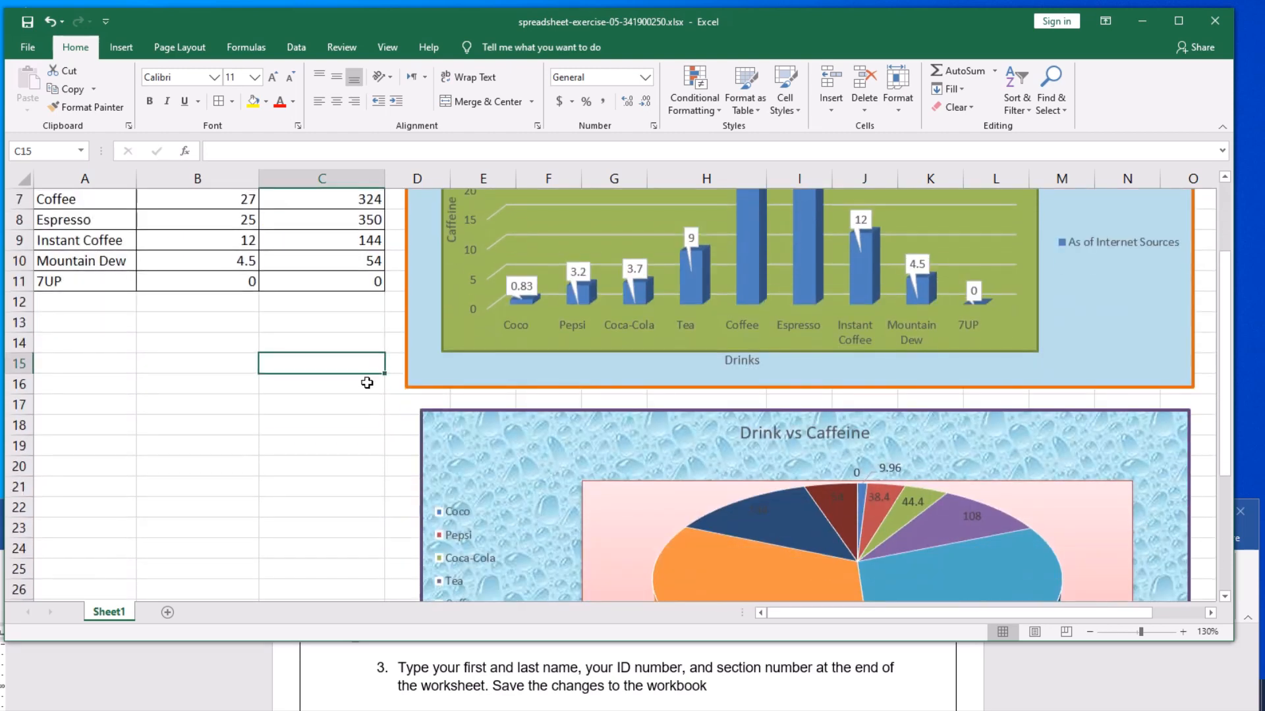
{"action": "left_click", "coordinate": [77, 347]}
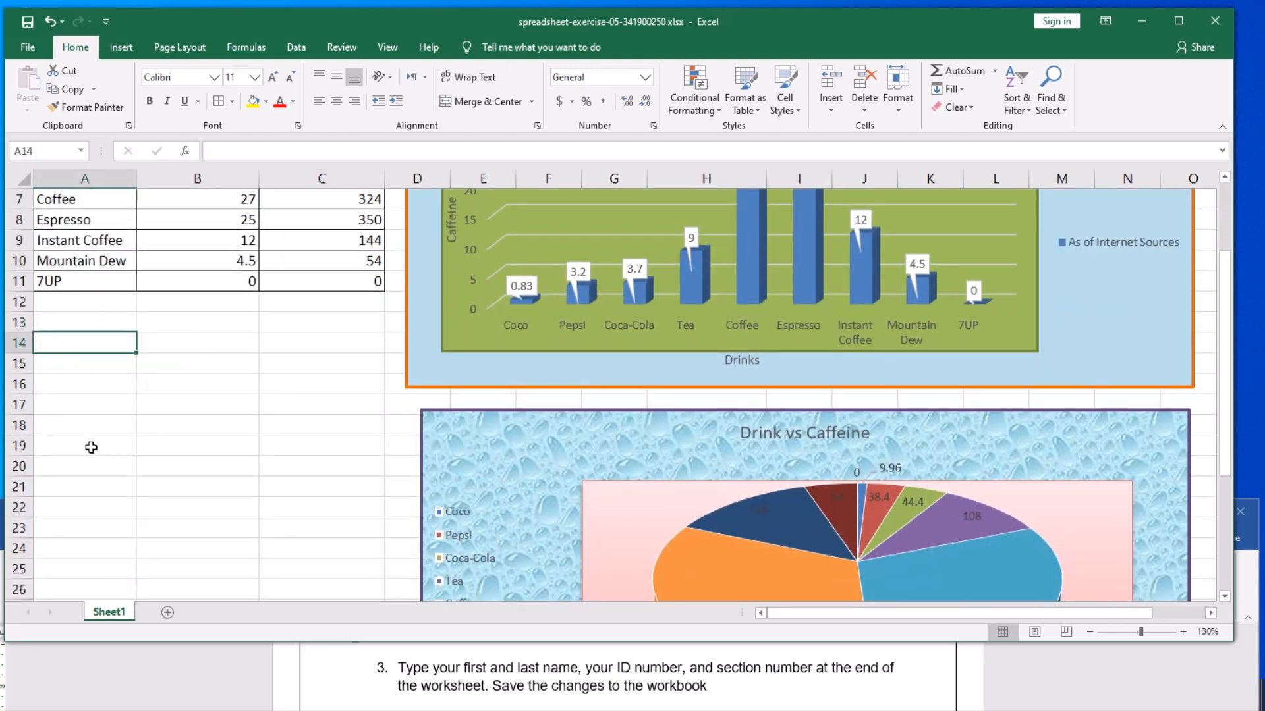
{"action": "type", "text": "S"}
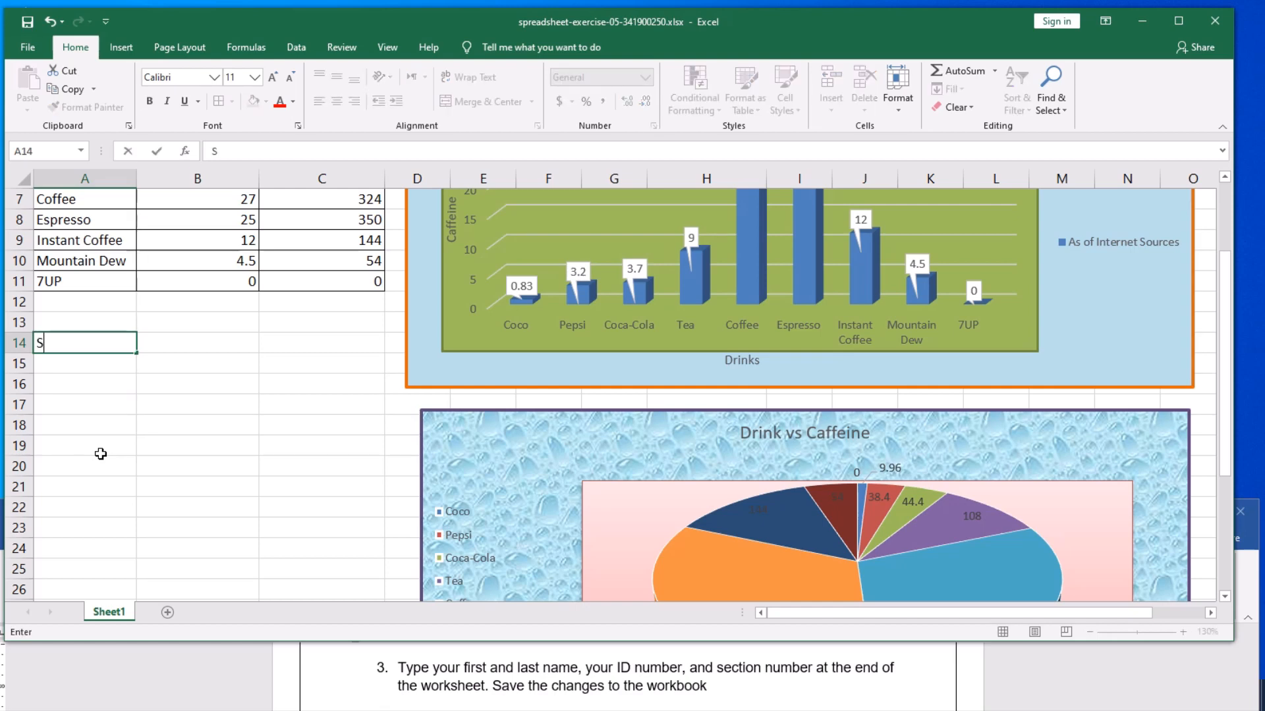
{"action": "type", "text": "tudent Name"}
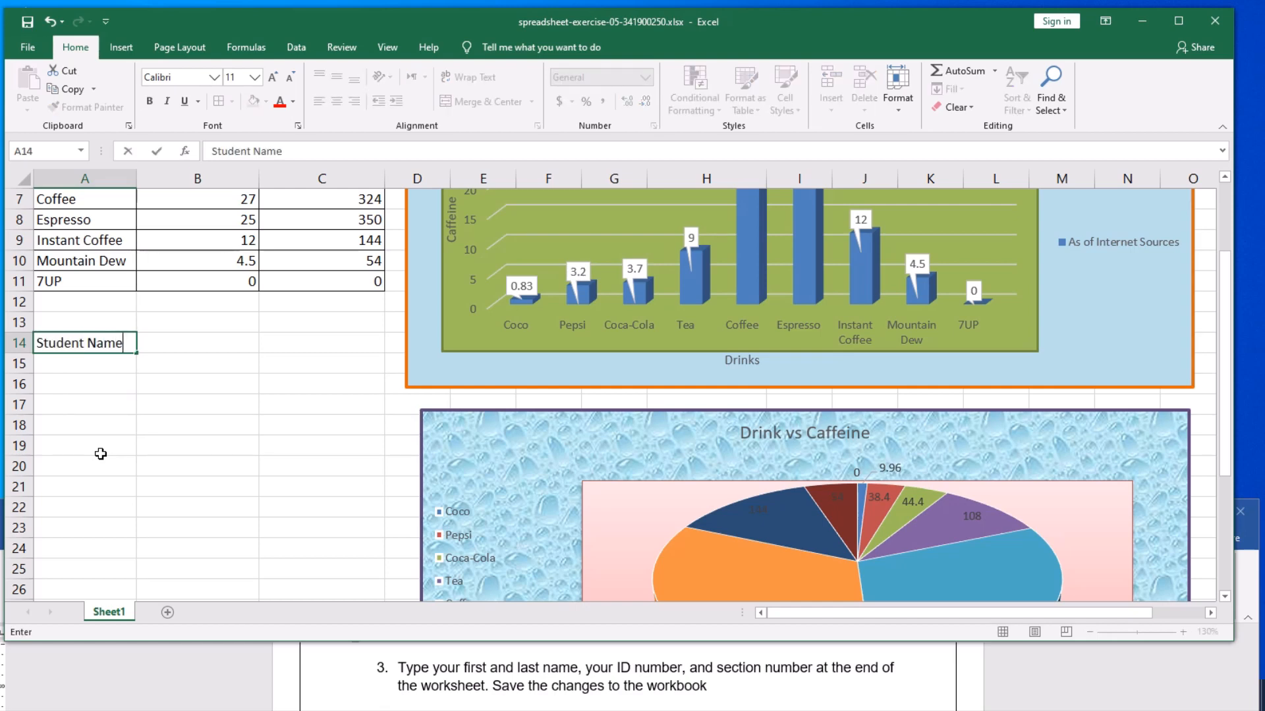
{"action": "type", "text": ":"}
{"action": "key", "text": "Tab"}
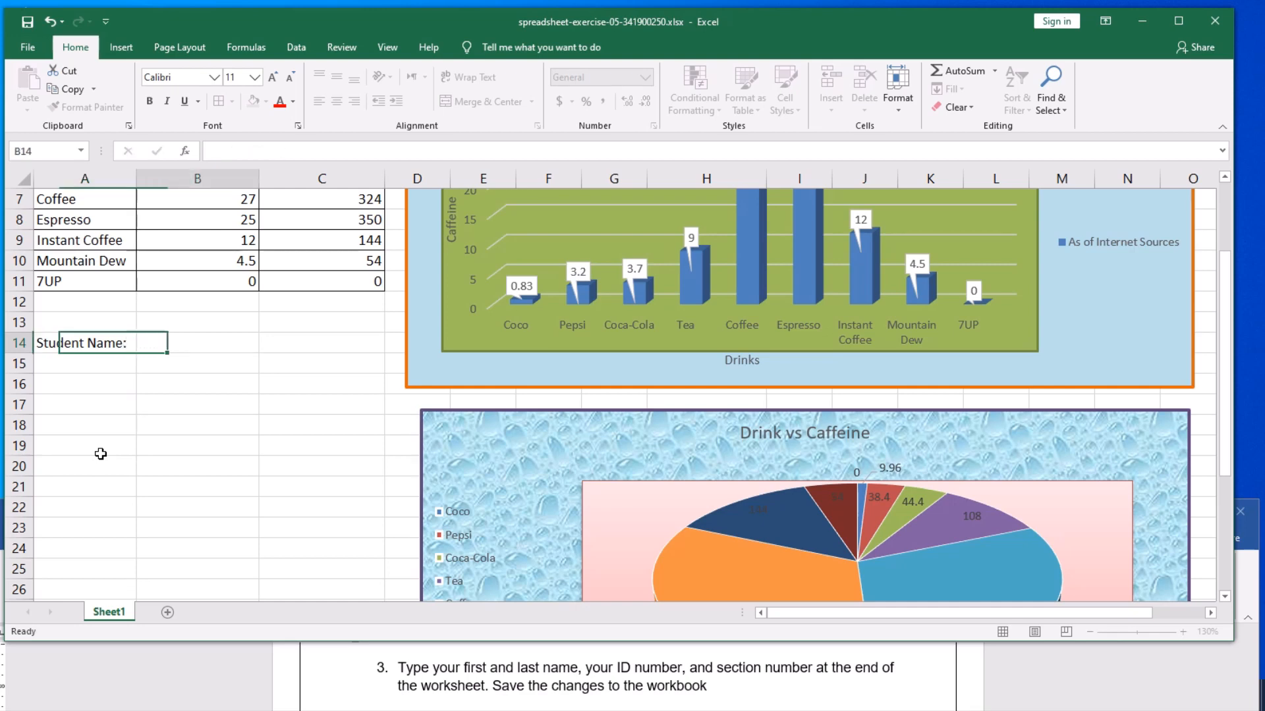
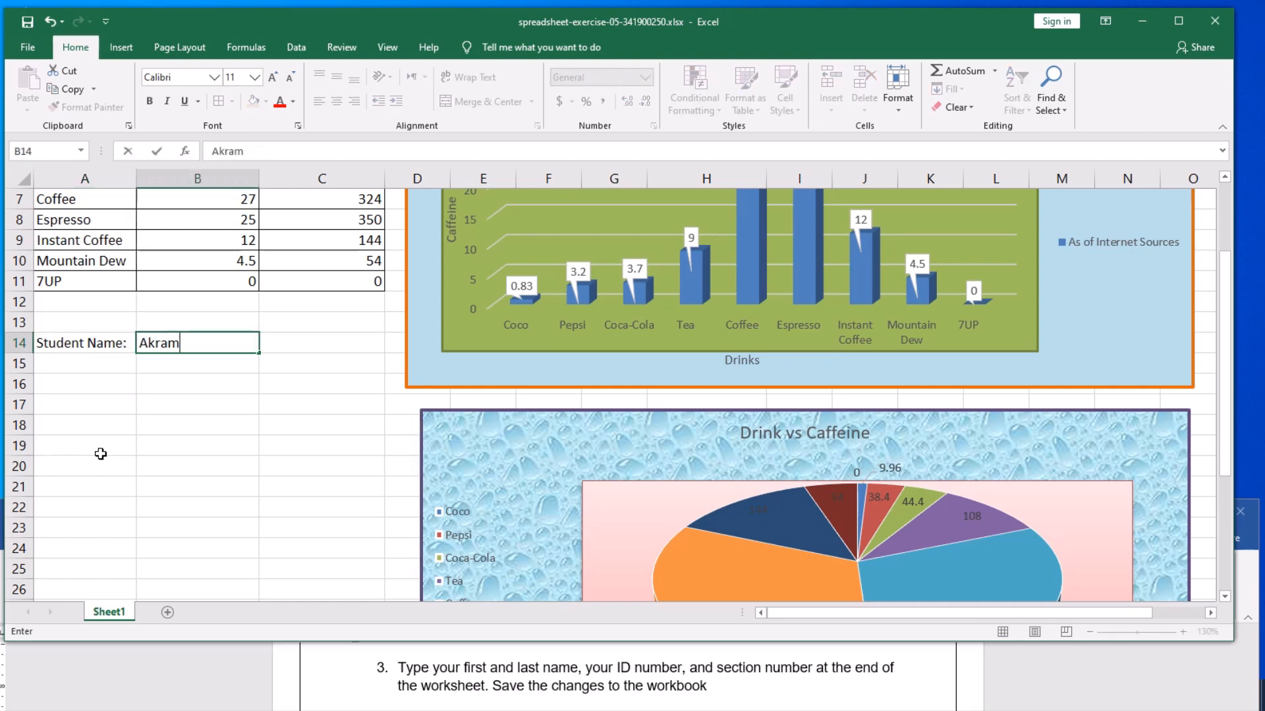
- Label cell A15 "Student ID:" and enter the student's ID number in B15
{"action": "left_click", "coordinate": [99, 369]}
{"action": "type", "text": "Student "}
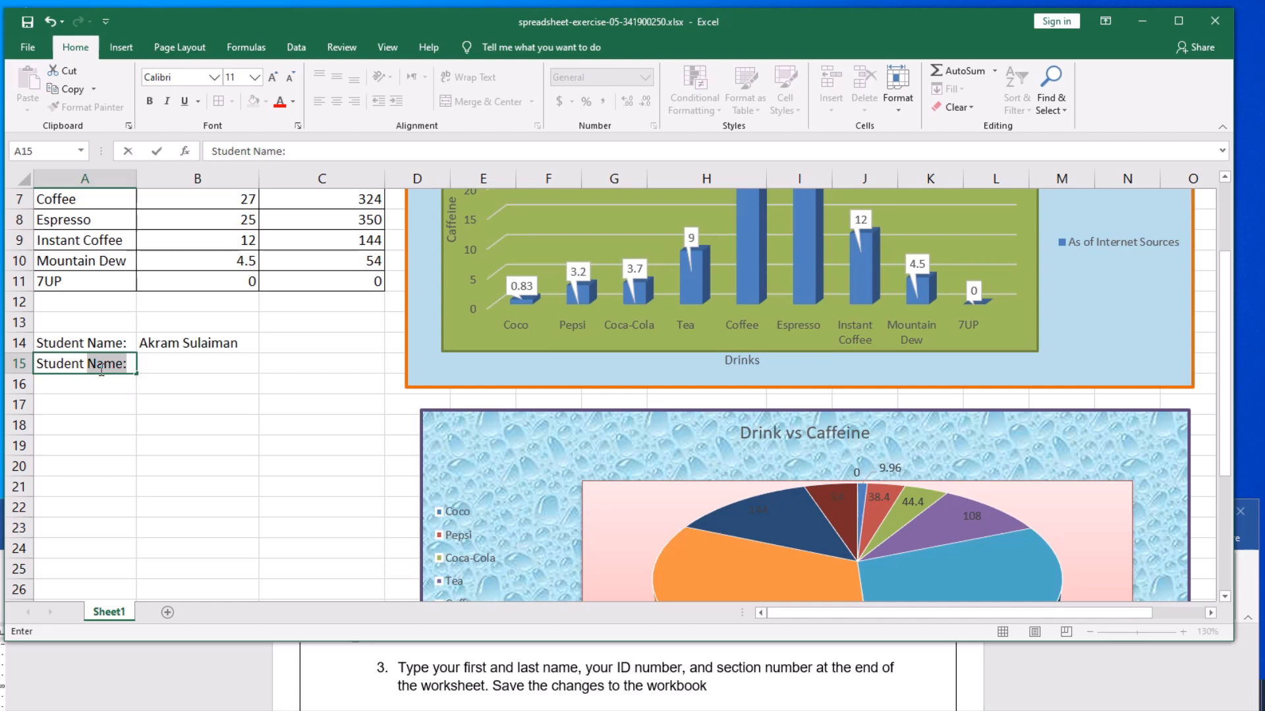
{"action": "type", "text": "ID:"}
{"action": "key", "text": "Tab"}
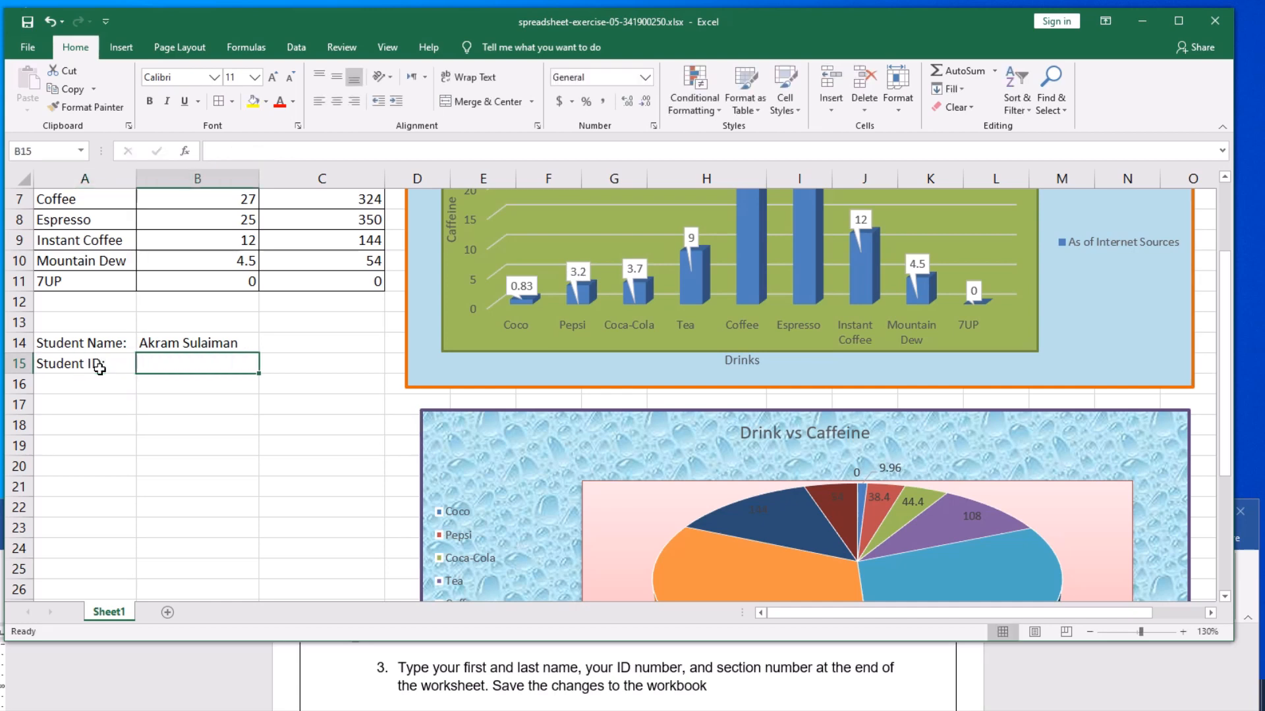
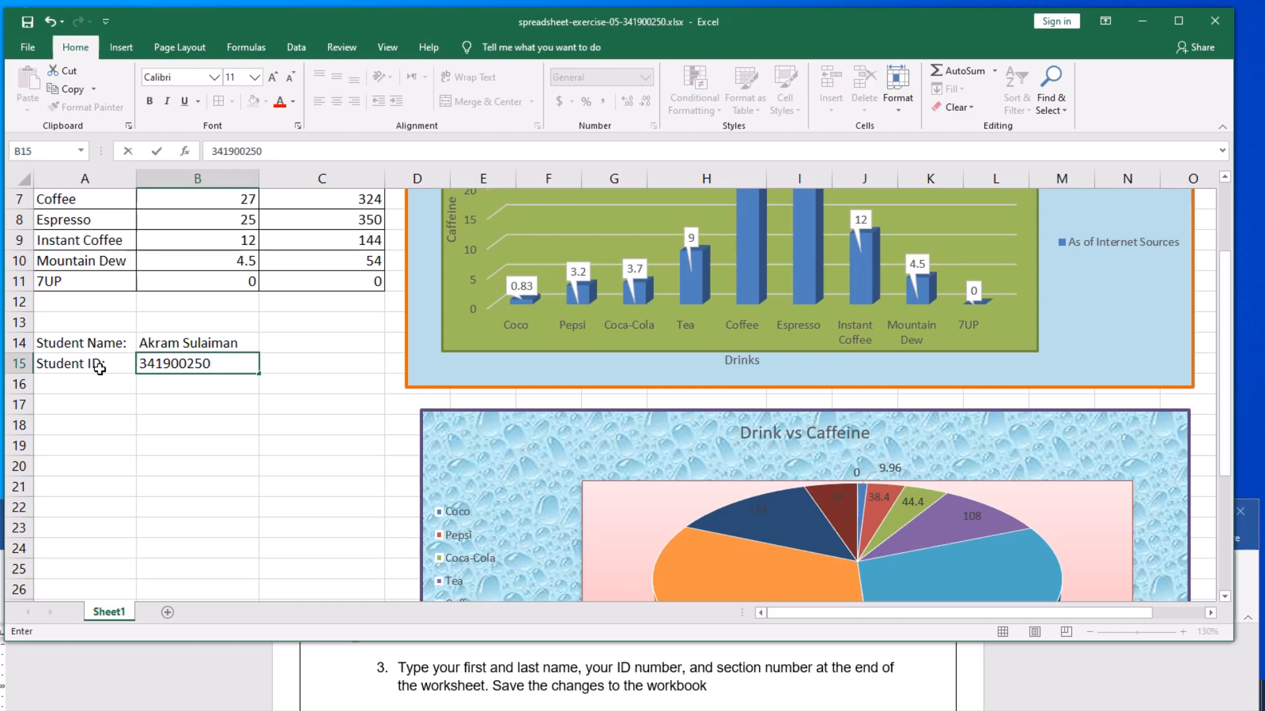
{"action": "key", "text": "Return"}
- Label cell A16 "Section No:" and enter 3 in B16
{"action": "left_click", "coordinate": [83, 385]}
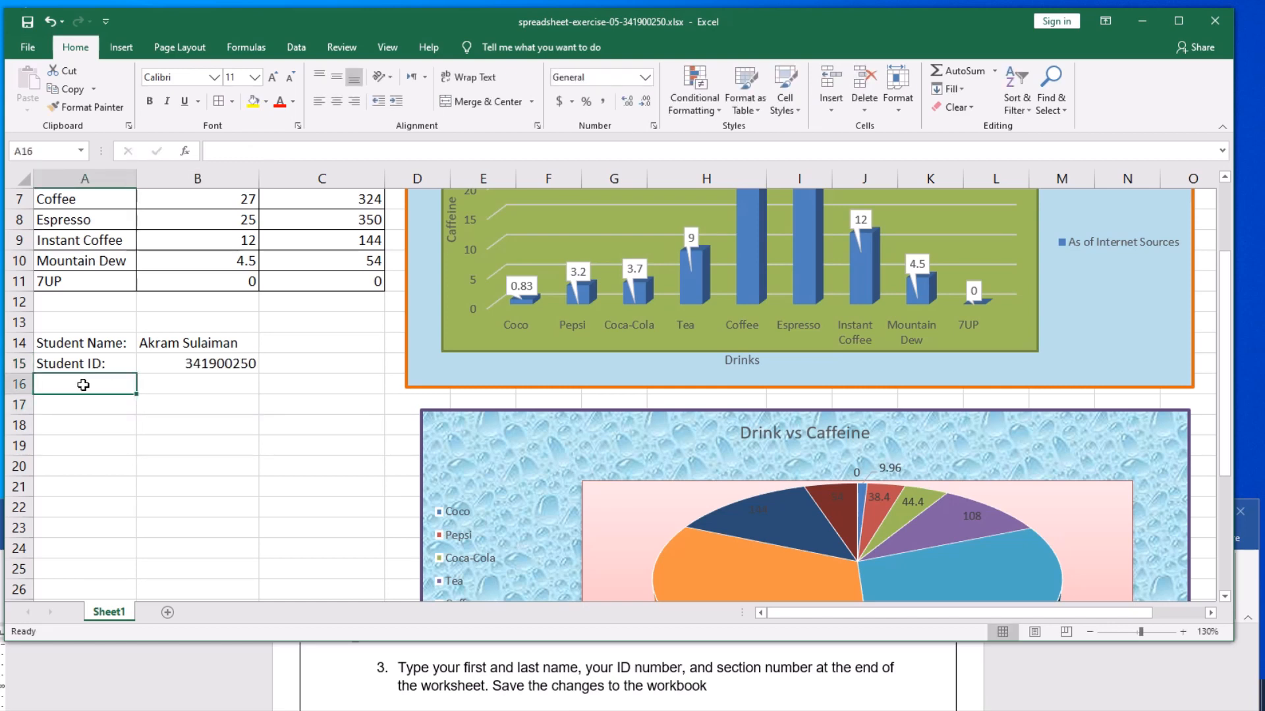
{"action": "type", "text": "Sect"}
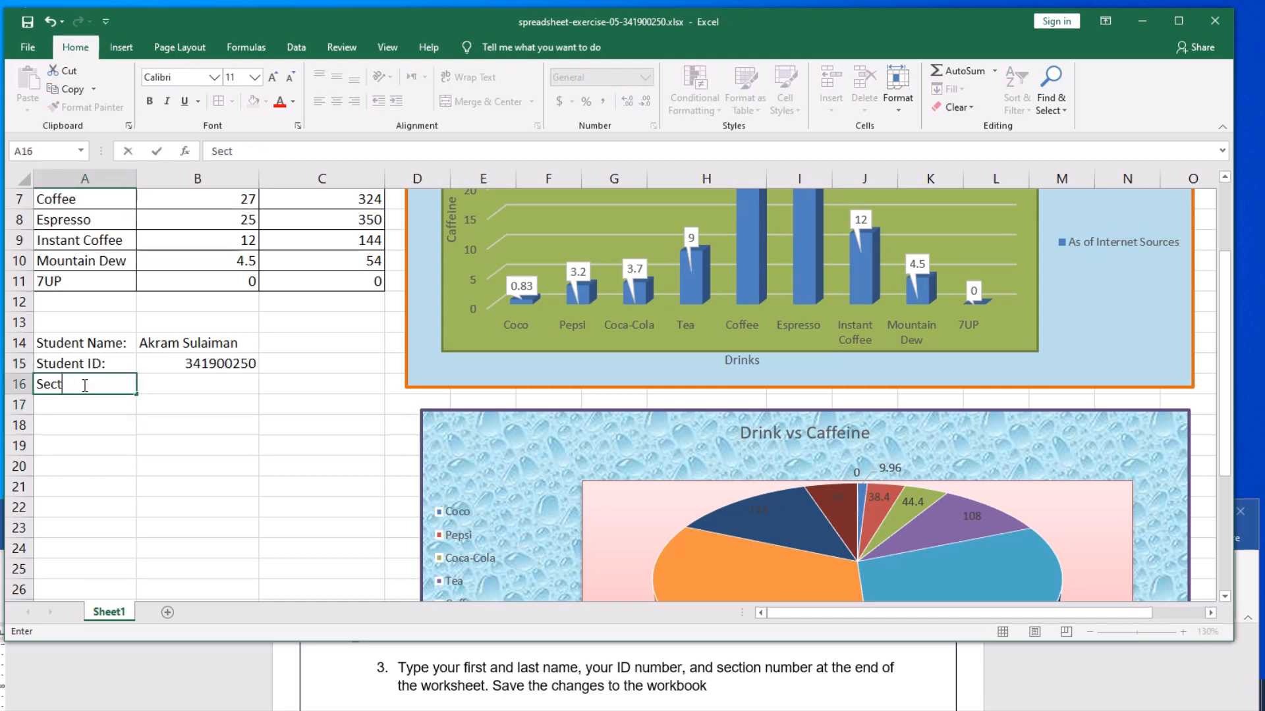
{"action": "type", "text": "ion No:"}
{"action": "key", "text": "Tab"}
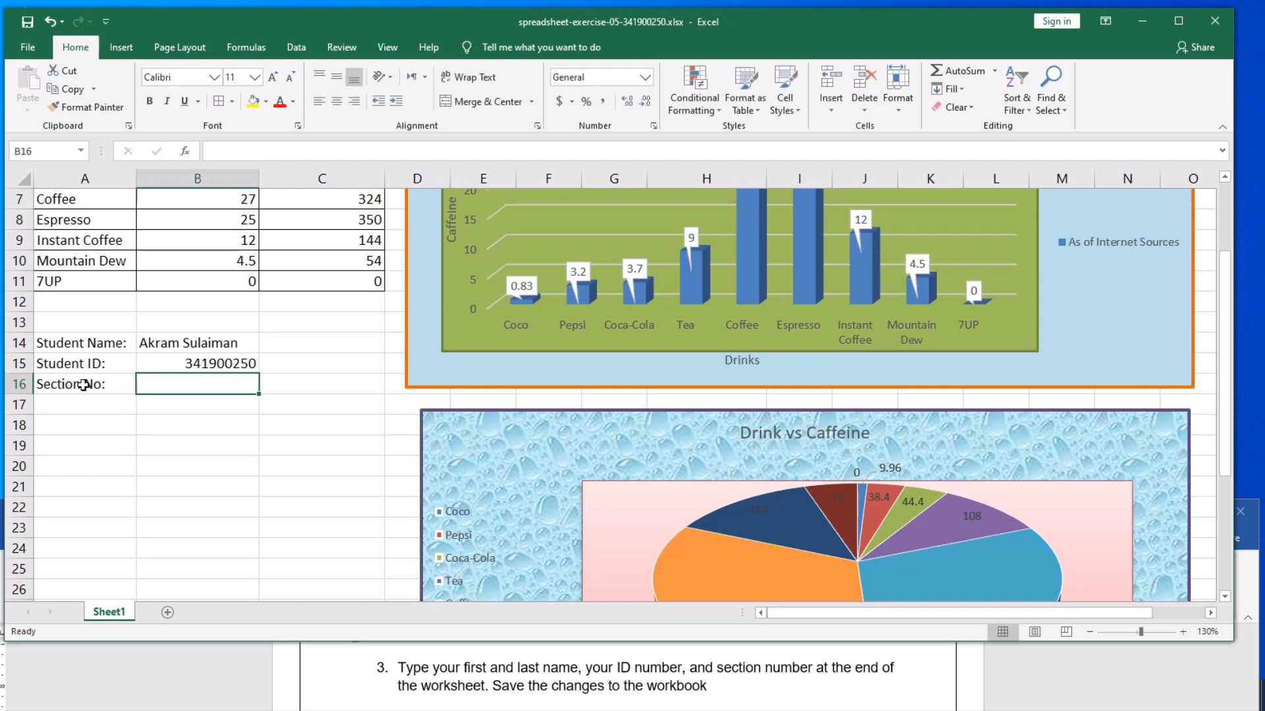
{"action": "type", "text": "3"}
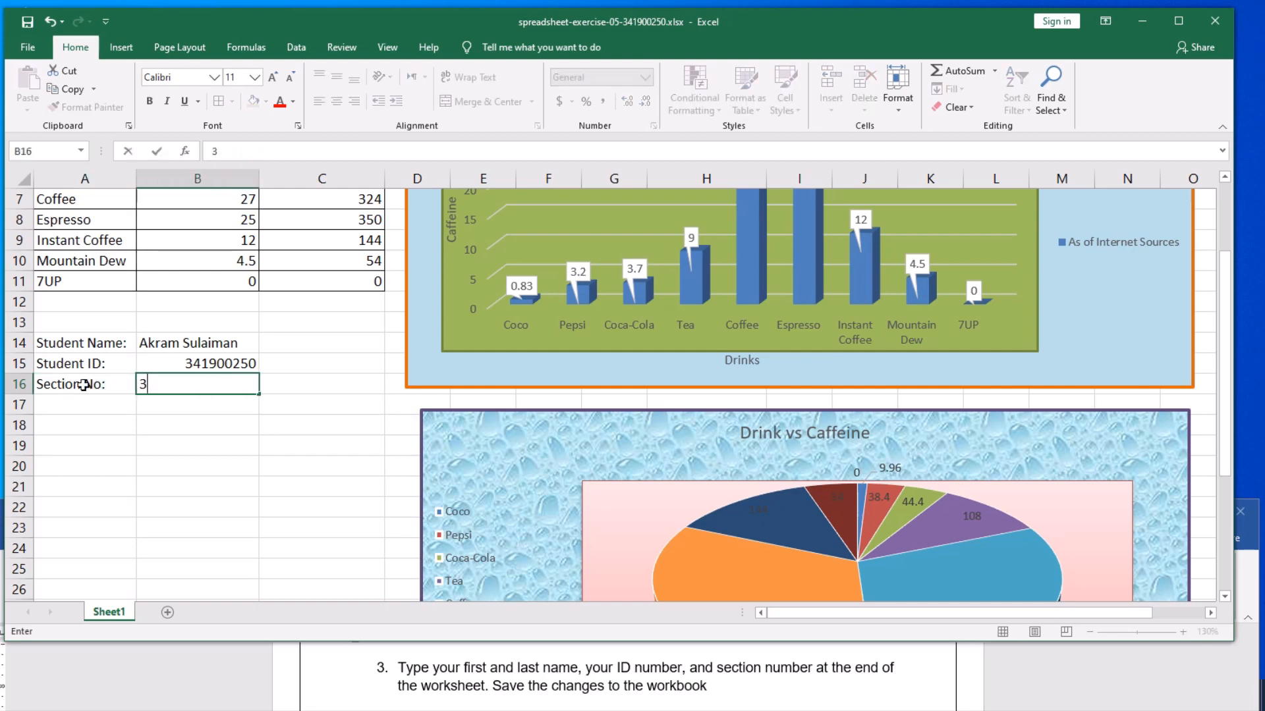
{"action": "left_click", "coordinate": [230, 461]}
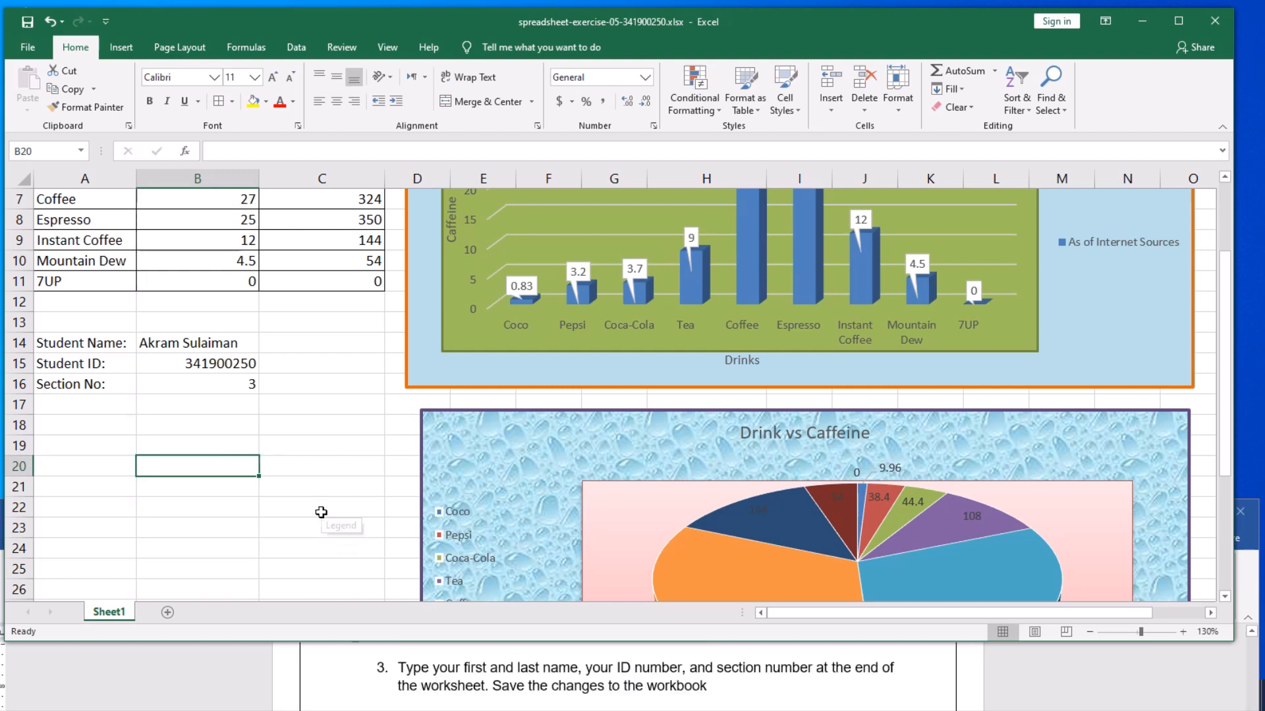
- Save the changes to the workbook
{"action": "scroll", "coordinate": [321, 513], "scroll_direction": "up", "scroll_amount": 2}
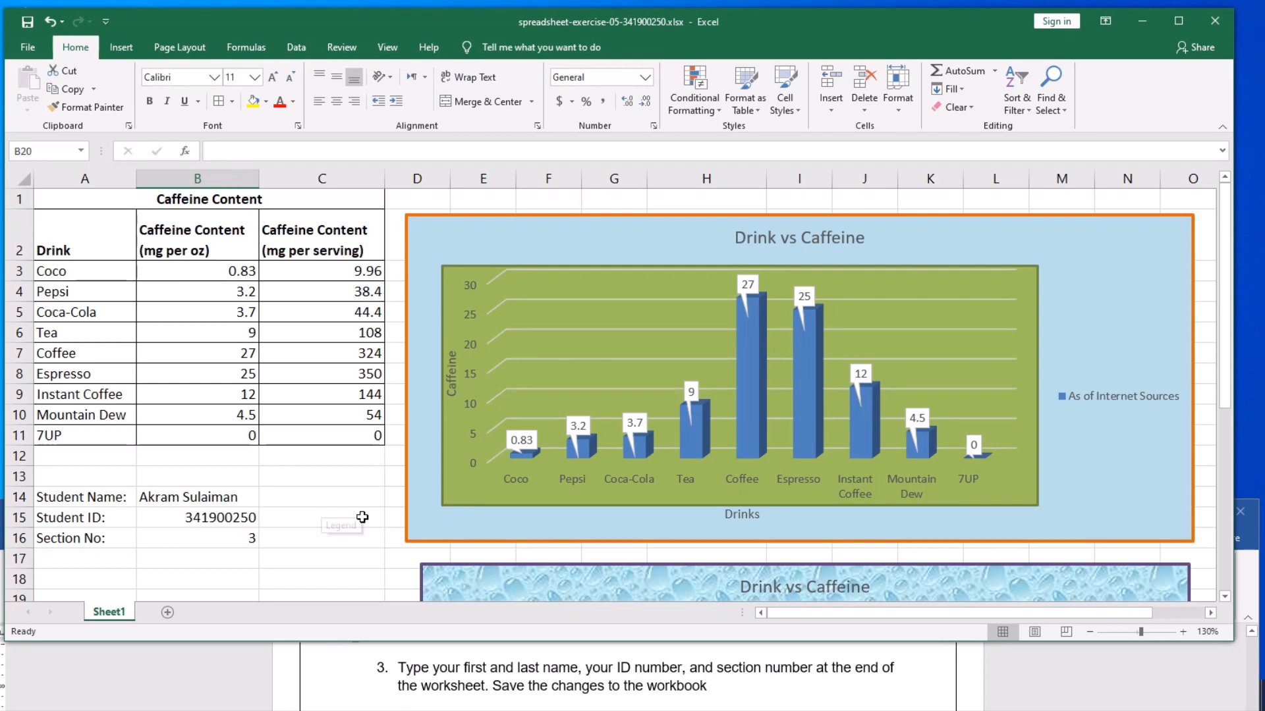
{"action": "left_click", "coordinate": [28, 24]}
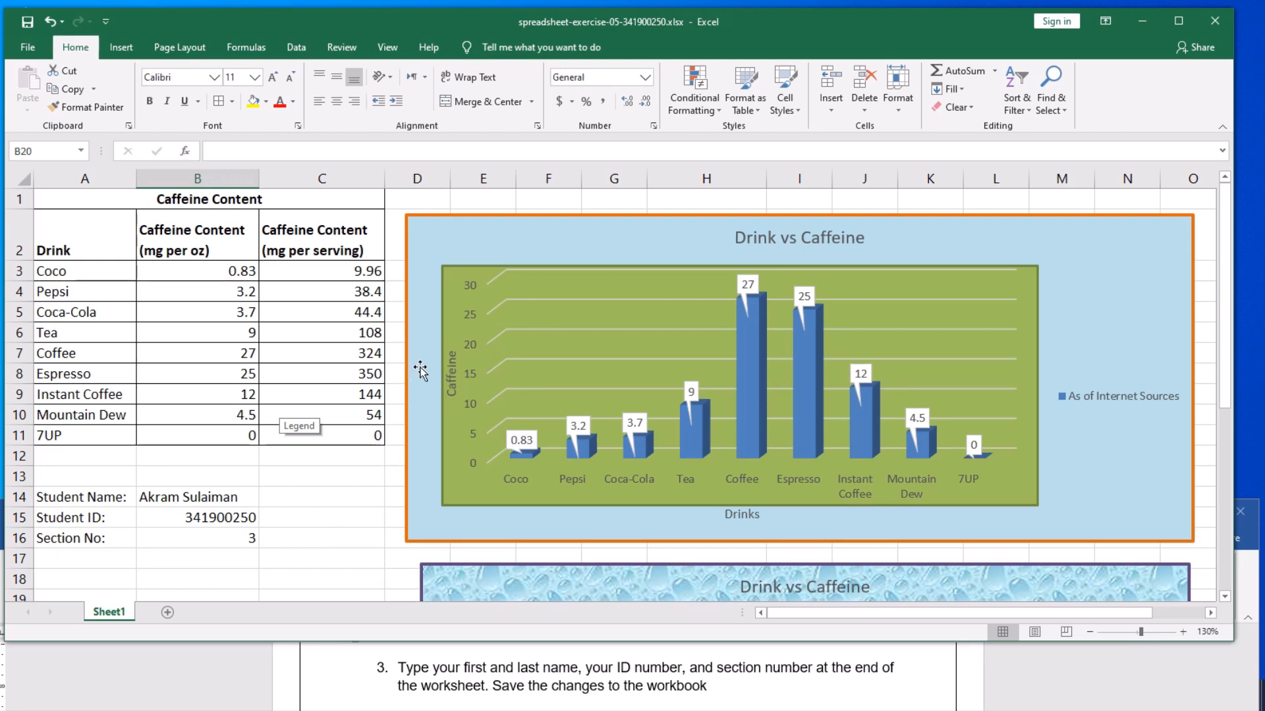
{"action": "left_click", "coordinate": [122, 48]}
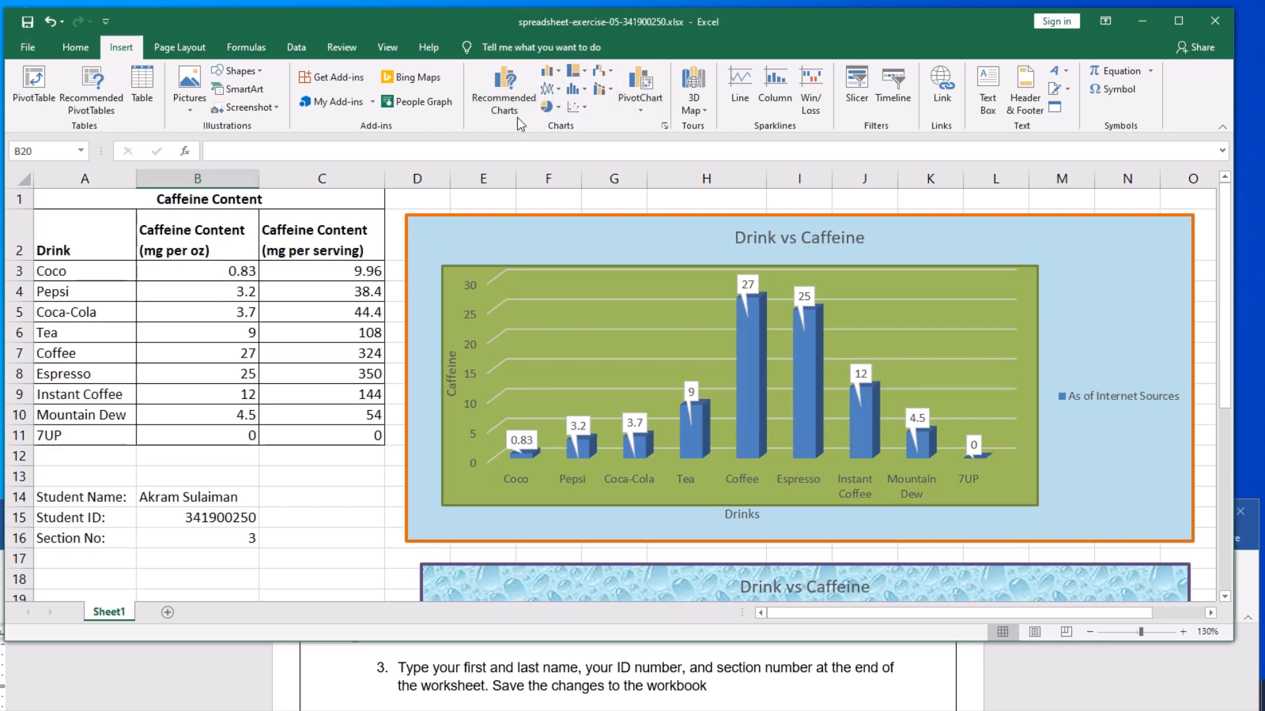
{"action": "left_click", "coordinate": [316, 480]}
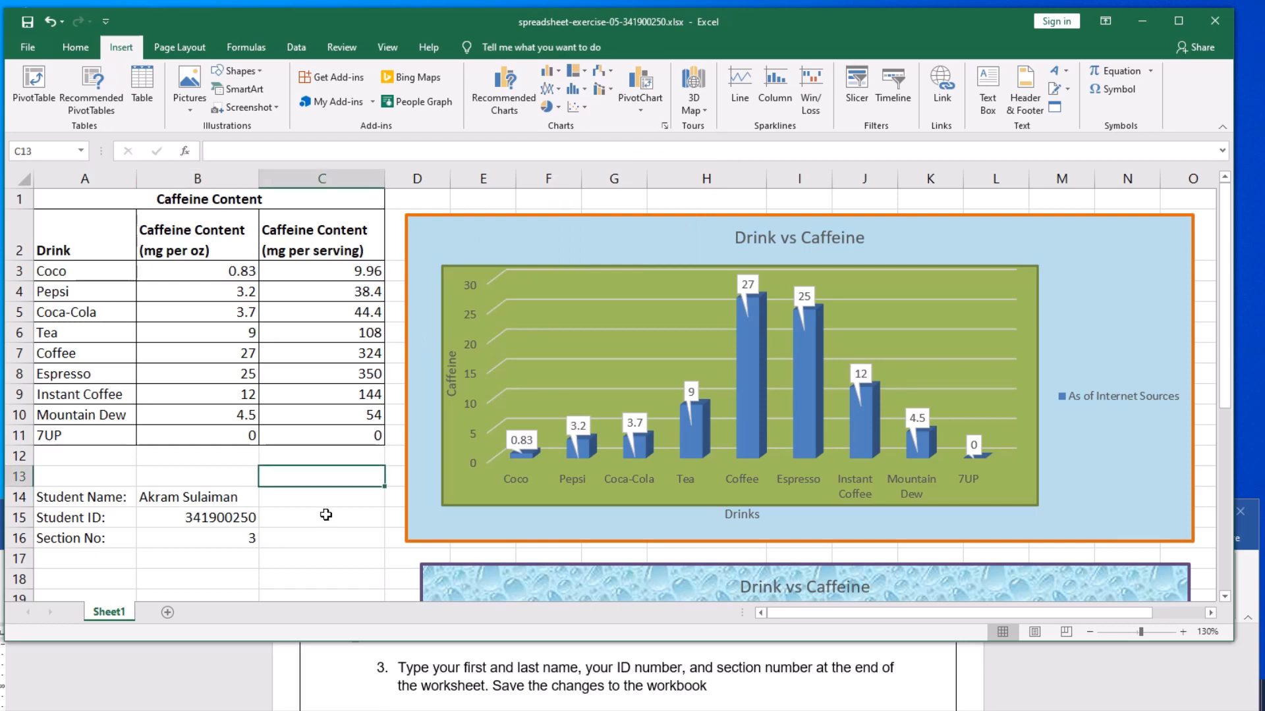